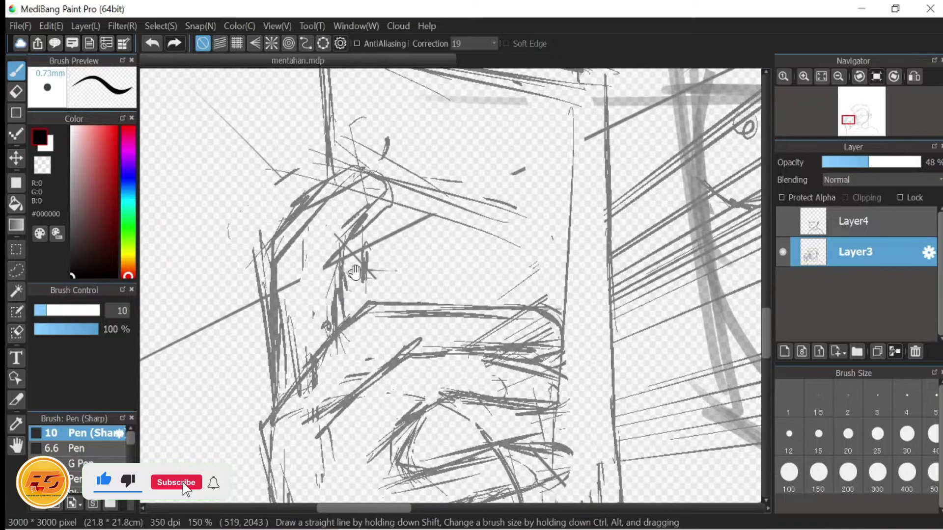
Step: Erase the old uppermost finger of the phone-holding hand and sketch its new contour bending across the back of the phone
{"action": "scroll", "coordinate": [436, 252], "scroll_direction": "down", "scroll_amount": 2}
{"action": "scroll", "coordinate": [438, 262], "scroll_direction": "down", "scroll_amount": 2}
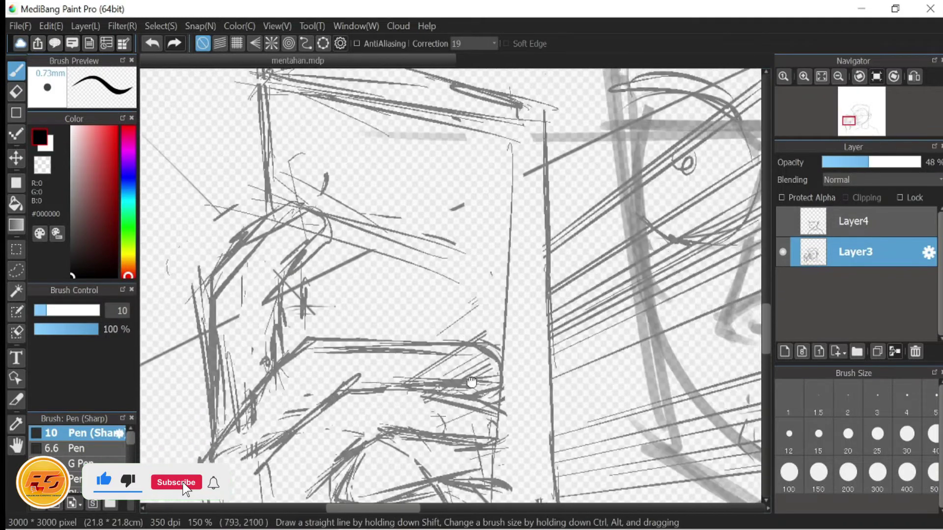
{"action": "scroll", "coordinate": [275, 143], "scroll_direction": "down", "scroll_amount": 4}
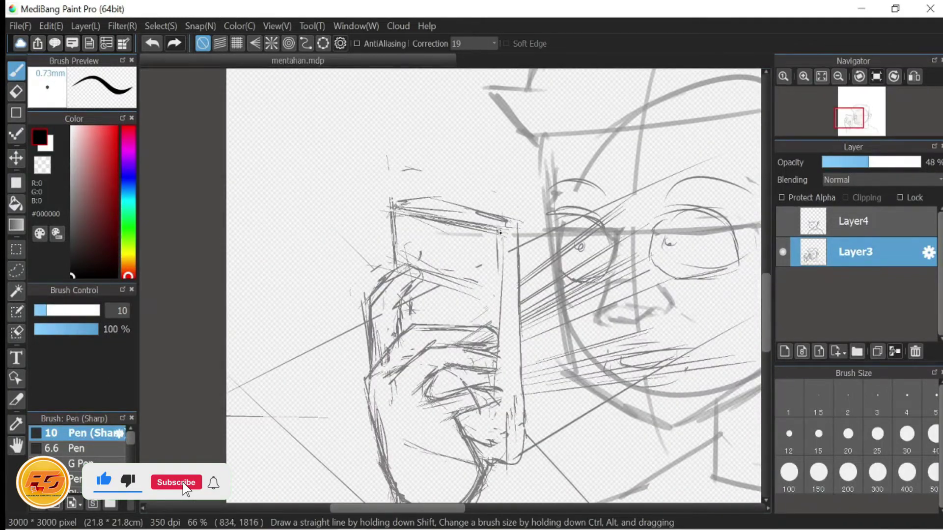
{"action": "left_click_drag", "start_coordinate": [509, 454], "coordinate": [471, 408]}
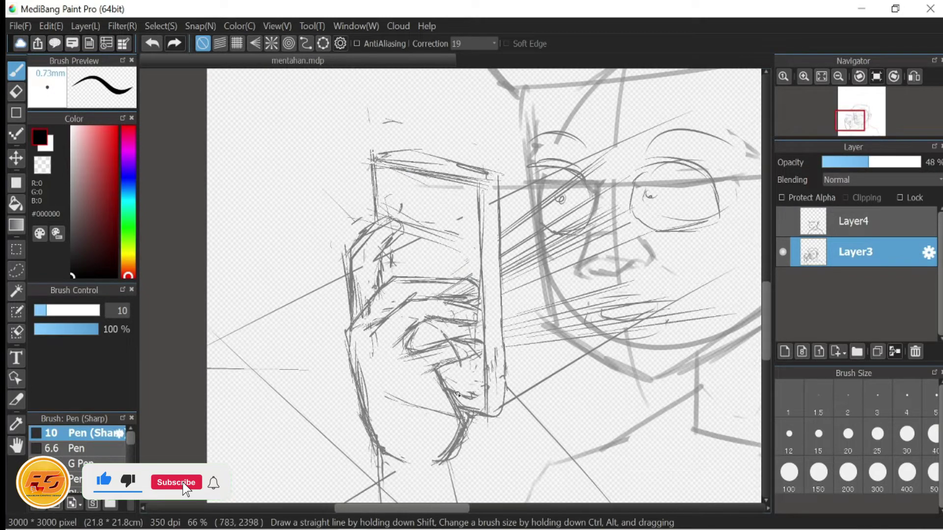
{"action": "left_click_drag", "start_coordinate": [426, 341], "coordinate": [358, 310]}
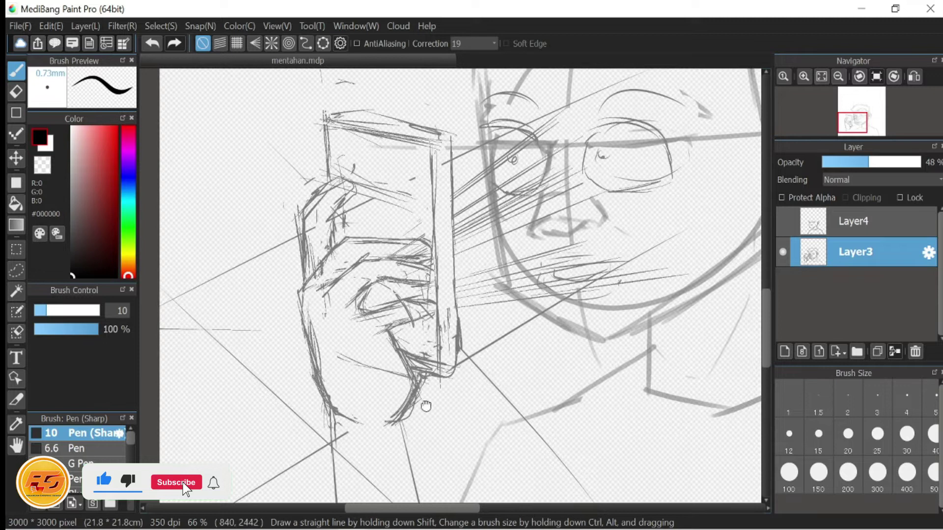
{"action": "scroll", "coordinate": [323, 278], "scroll_direction": "up", "scroll_amount": 2}
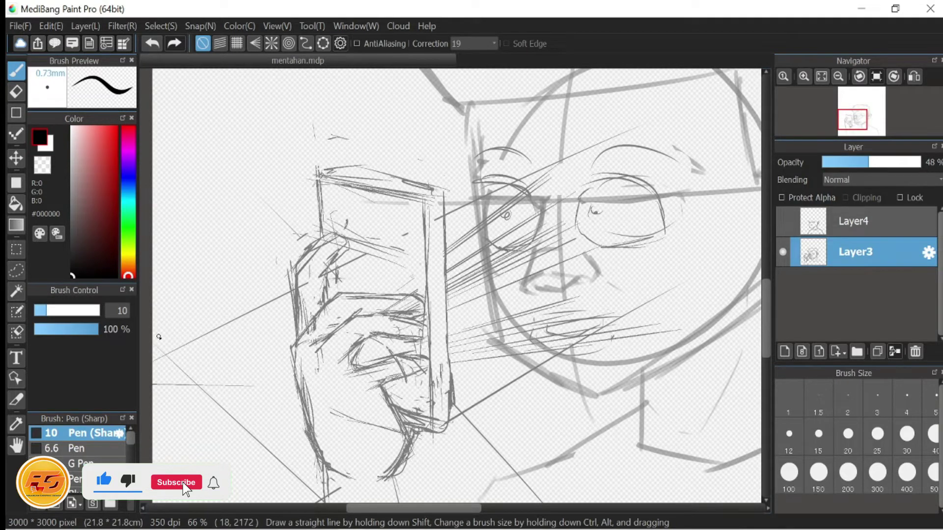
{"action": "scroll", "coordinate": [68, 157], "scroll_direction": "up", "scroll_amount": 2}
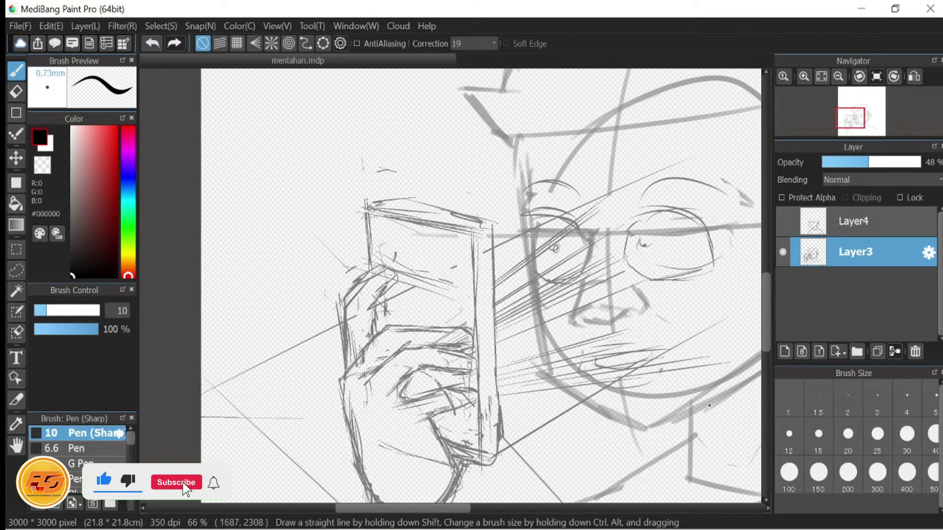
{"action": "left_click", "coordinate": [16, 92]}
{"action": "mouse_move", "coordinate": [372, 307]}
{"action": "left_mouse_down"}
{"action": "mouse_move", "coordinate": [351, 340]}
{"action": "mouse_move", "coordinate": [391, 277]}
{"action": "mouse_move", "coordinate": [334, 294]}
{"action": "left_mouse_up"}
{"action": "key", "text": "b"}
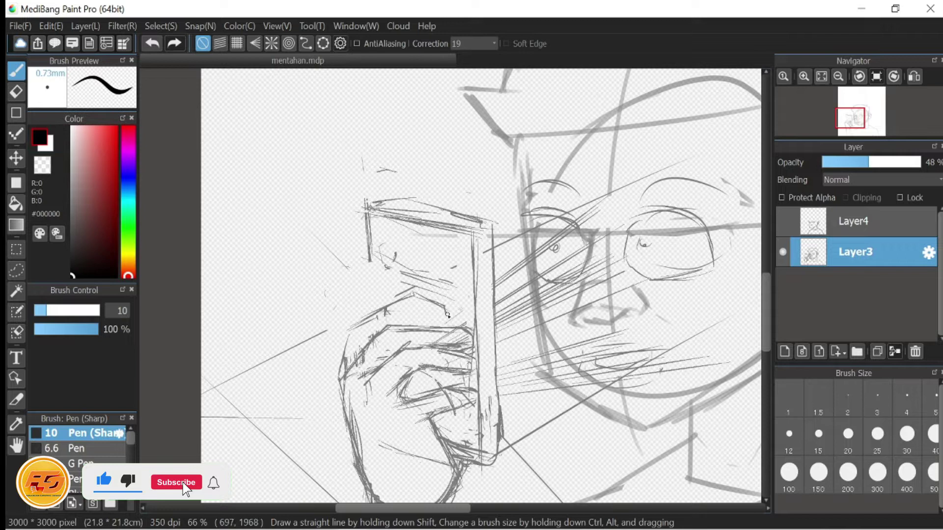
Step: Undo the stray stroke beside the phone and sketch the uppermost finger's outer knuckle edge, joining it to the hand
{"action": "scroll", "coordinate": [438, 315], "scroll_direction": "down", "scroll_amount": 3}
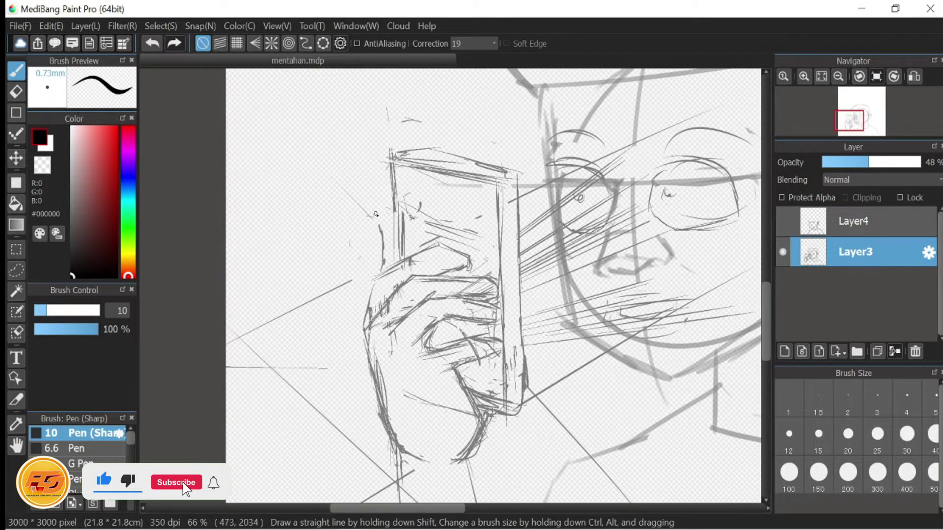
{"action": "key", "text": "ctrl+z"}
{"action": "left_click_drag", "start_coordinate": [384, 267], "coordinate": [367, 299]}
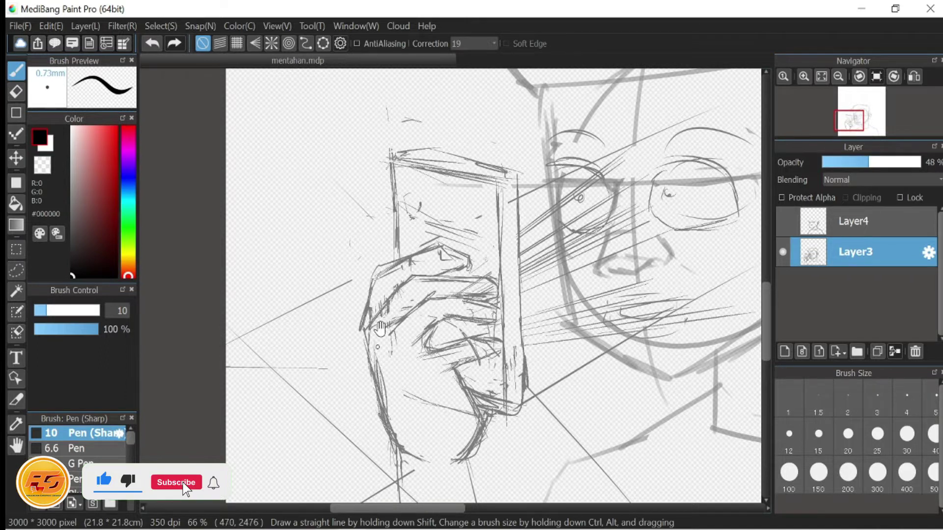
{"action": "scroll", "coordinate": [381, 426], "scroll_direction": "down", "scroll_amount": 3}
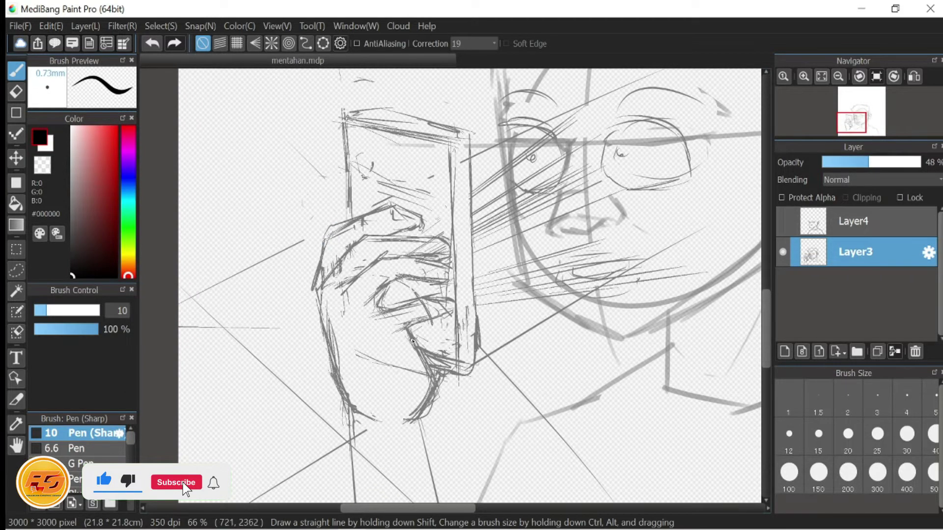
{"action": "left_click_drag", "start_coordinate": [421, 389], "coordinate": [407, 383]}
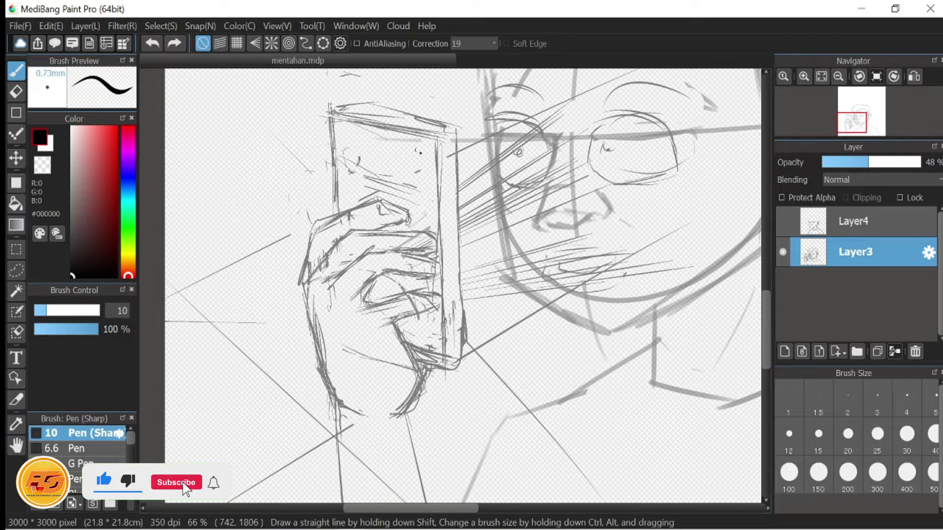
Step: Sketch the finger showing behind the phone's left edge above the knuckles, undoing trial strokes and redrawing its curved contour
{"action": "left_click_drag", "start_coordinate": [312, 221], "coordinate": [322, 185]}
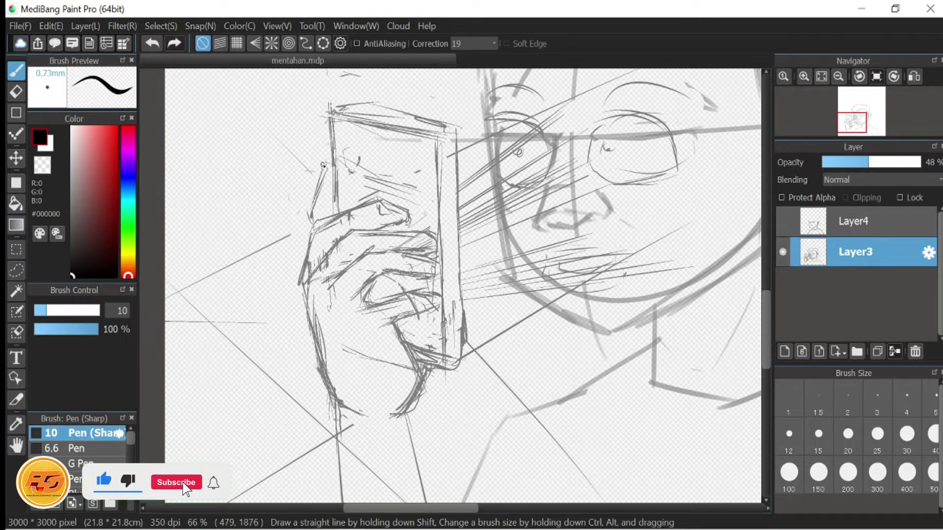
{"action": "scroll", "coordinate": [311, 221], "scroll_direction": "up", "scroll_amount": 2}
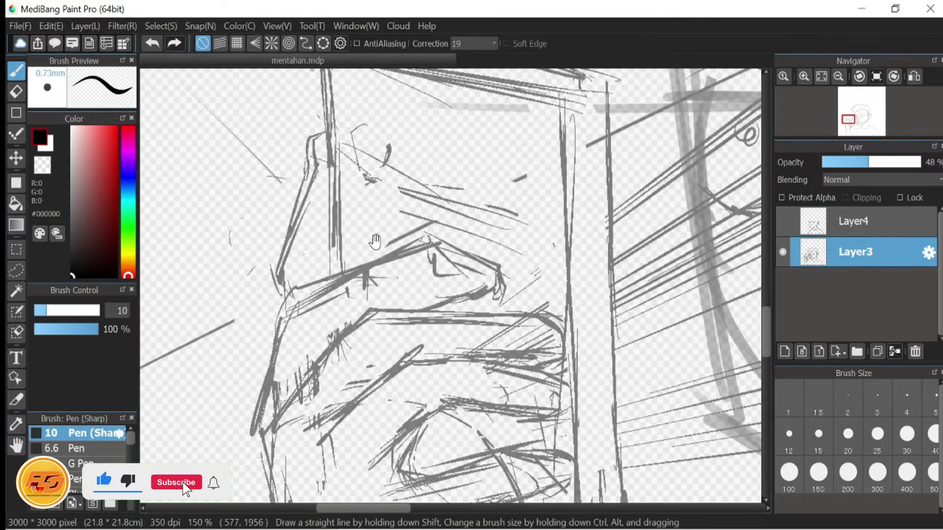
{"action": "mouse_move", "coordinate": [283, 273]}
{"action": "left_mouse_down"}
{"action": "mouse_move", "coordinate": [300, 243]}
{"action": "mouse_move", "coordinate": [292, 145]}
{"action": "left_mouse_up"}
{"action": "key", "text": "ctrl+z"}
{"action": "mouse_move", "coordinate": [286, 314]}
{"action": "left_mouse_down"}
{"action": "mouse_move", "coordinate": [278, 236]}
{"action": "mouse_move", "coordinate": [324, 134]}
{"action": "left_mouse_up"}
{"action": "key", "text": "ctrl+z"}
{"action": "key", "text": "ctrl+z"}
{"action": "left_click_drag", "start_coordinate": [300, 209], "coordinate": [326, 170]}
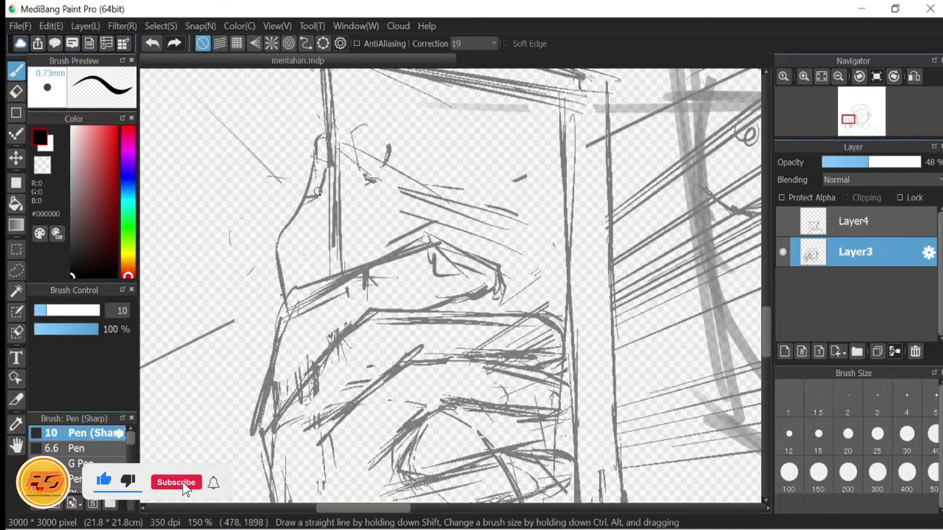
Step: Sketch a small fingernail on the tip of the uppermost finger
{"action": "scroll", "coordinate": [319, 197], "scroll_direction": "down", "scroll_amount": 3}
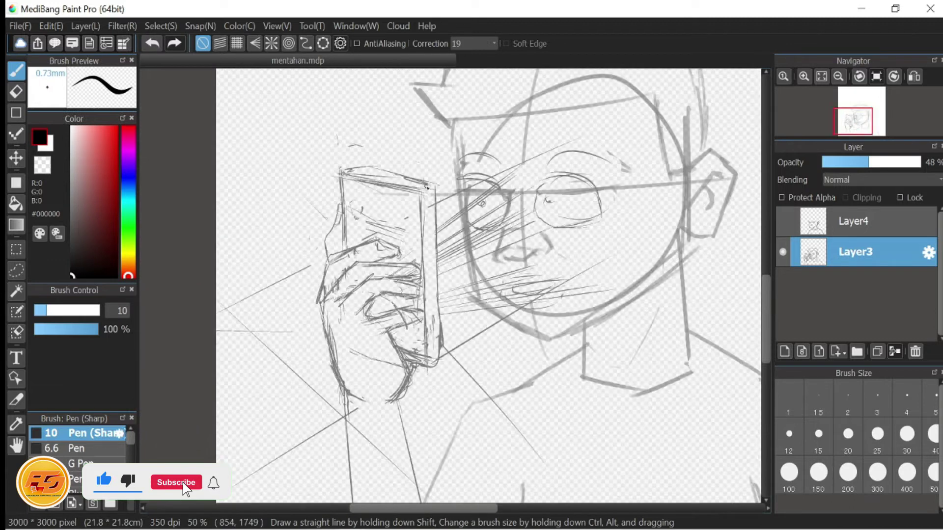
{"action": "scroll", "coordinate": [426, 187], "scroll_direction": "up", "scroll_amount": 2}
{"action": "left_click_drag", "start_coordinate": [506, 265], "coordinate": [443, 282]}
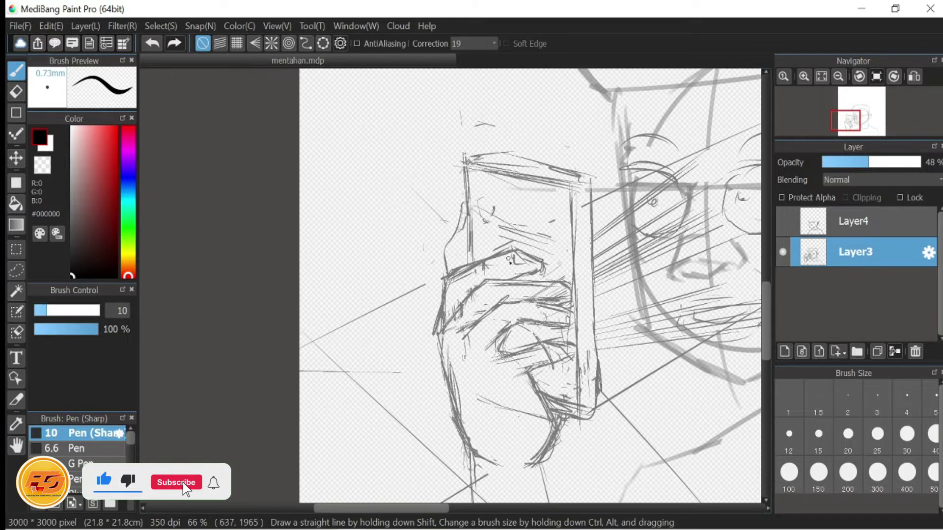
{"action": "left_click_drag", "start_coordinate": [554, 341], "coordinate": [555, 376]}
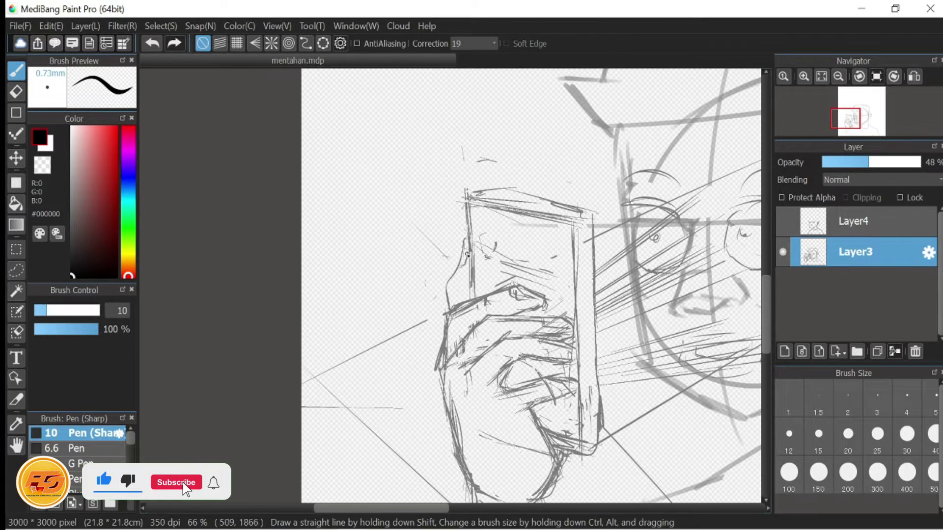
{"action": "left_click_drag", "start_coordinate": [497, 358], "coordinate": [425, 298]}
{"action": "left_click_drag", "start_coordinate": [496, 310], "coordinate": [468, 316]}
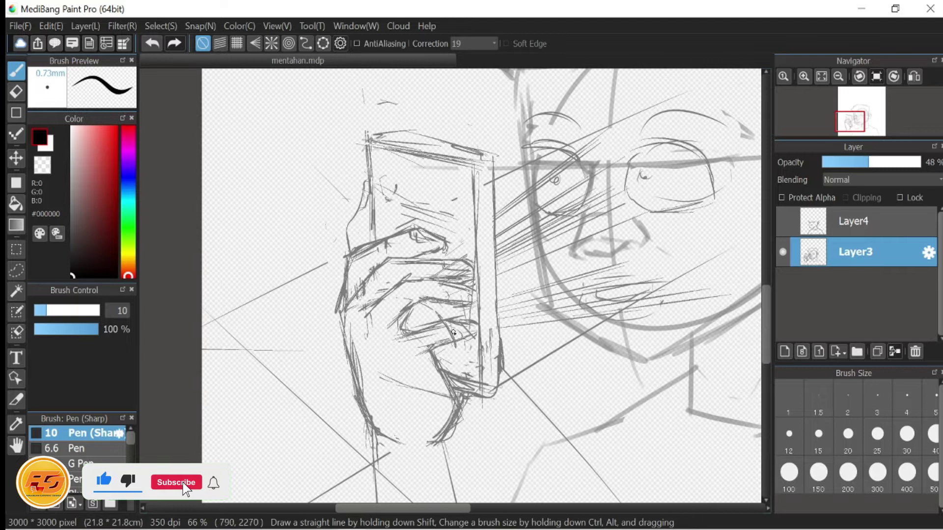
Step: Erase the end of the third finger from the top and redraw it with a rounded tip wrapping the phone's edge
{"action": "scroll", "coordinate": [454, 332], "scroll_direction": "up", "scroll_amount": 3}
{"action": "left_click", "coordinate": [16, 93]}
{"action": "mouse_move", "coordinate": [422, 255]}
{"action": "left_mouse_down"}
{"action": "mouse_move", "coordinate": [414, 280]}
{"action": "mouse_move", "coordinate": [442, 295]}
{"action": "left_mouse_up"}
{"action": "left_click", "coordinate": [16, 71]}
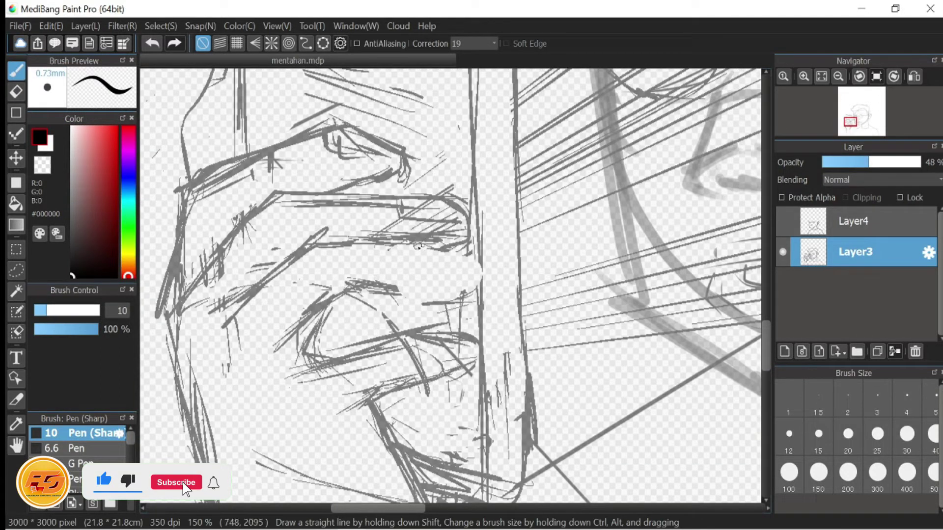
{"action": "mouse_move", "coordinate": [493, 266]}
{"action": "left_mouse_down"}
{"action": "mouse_move", "coordinate": [388, 287]}
{"action": "mouse_move", "coordinate": [483, 291]}
{"action": "mouse_move", "coordinate": [441, 271]}
{"action": "left_mouse_up"}
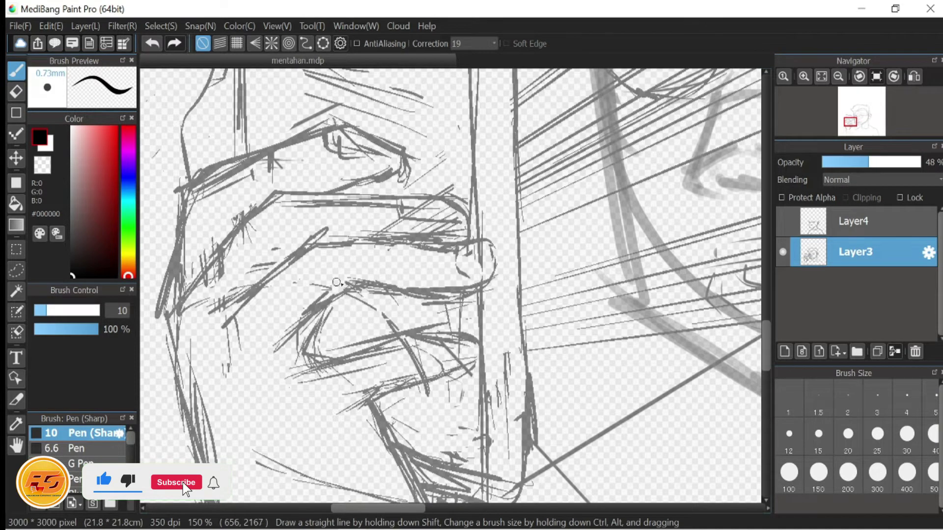
Step: Erase the end of the lowest finger and redraw it with a rounded tip over the phone's side
{"action": "scroll", "coordinate": [336, 283], "scroll_direction": "down", "scroll_amount": 2}
{"action": "key", "text": "e"}
{"action": "mouse_move", "coordinate": [370, 258]}
{"action": "left_mouse_down"}
{"action": "mouse_move", "coordinate": [464, 320]}
{"action": "mouse_move", "coordinate": [432, 285]}
{"action": "left_mouse_up"}
{"action": "key", "text": "b"}
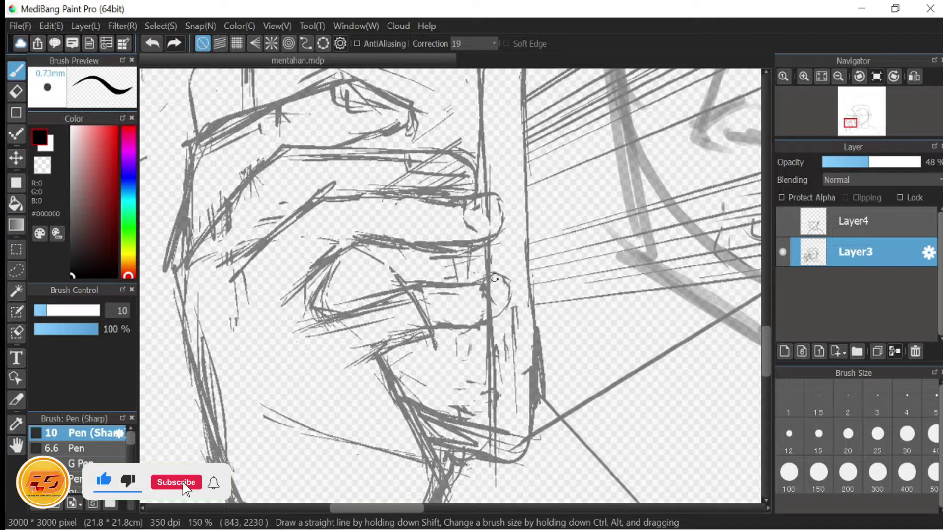
Step: Erase the end of the second finger from the top and redraw its rounded tip over the phone's side
{"action": "scroll", "coordinate": [494, 278], "scroll_direction": "up", "scroll_amount": 3}
{"action": "key", "text": "e"}
{"action": "mouse_move", "coordinate": [442, 246]}
{"action": "left_mouse_down"}
{"action": "mouse_move", "coordinate": [384, 278]}
{"action": "mouse_move", "coordinate": [432, 256]}
{"action": "mouse_move", "coordinate": [441, 236]}
{"action": "left_mouse_up"}
{"action": "key", "text": "b"}
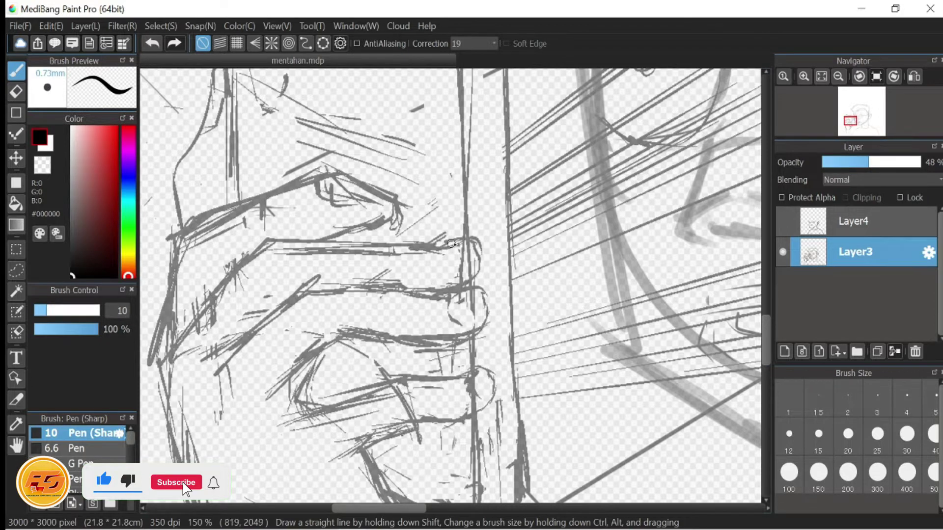
Step: Erase the two long vertical lines forming the phone's thick side nearest the face
{"action": "scroll", "coordinate": [459, 197], "scroll_direction": "down", "scroll_amount": 4}
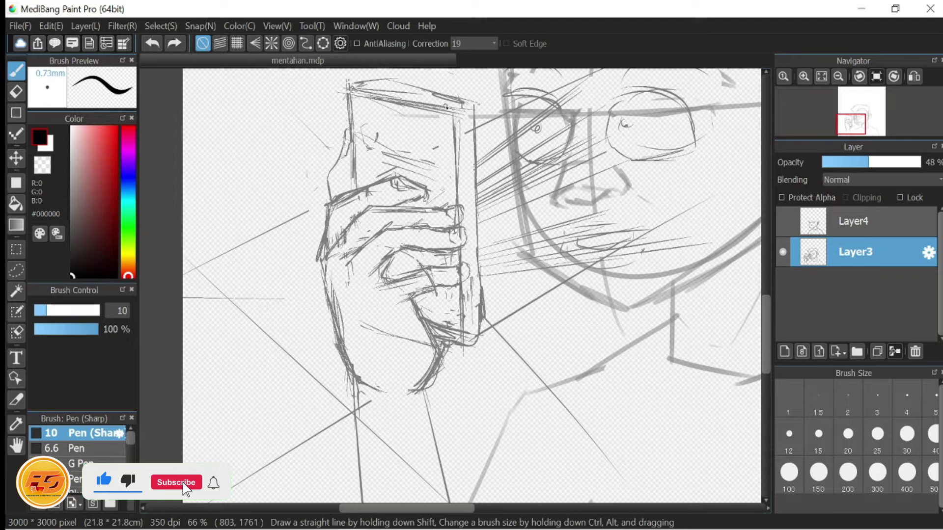
{"action": "key", "text": "e"}
{"action": "left_click_drag", "start_coordinate": [459, 122], "coordinate": [459, 198]}
{"action": "mouse_move", "coordinate": [478, 118]}
{"action": "left_mouse_down"}
{"action": "mouse_move", "coordinate": [467, 236]}
{"action": "mouse_move", "coordinate": [480, 109]}
{"action": "mouse_move", "coordinate": [463, 330]}
{"action": "mouse_move", "coordinate": [470, 346]}
{"action": "left_mouse_up"}
{"action": "key", "text": "b"}
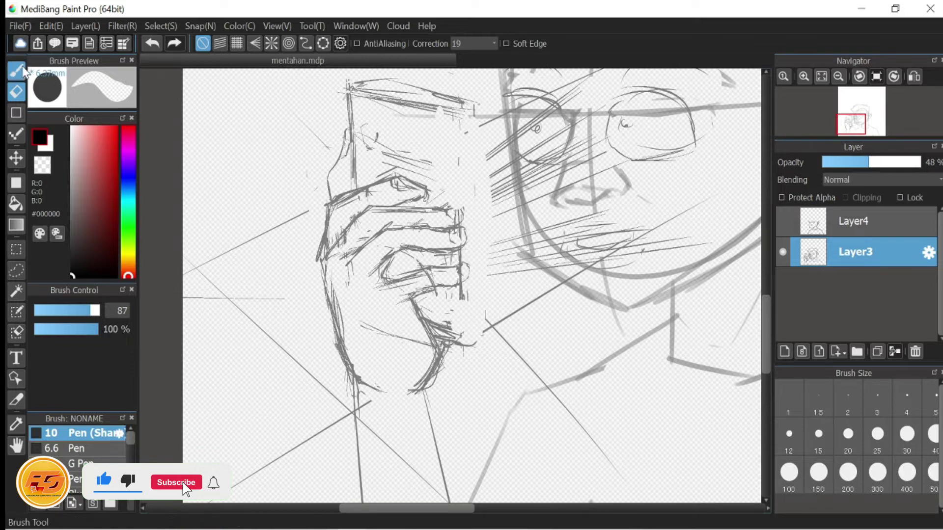
Step: Redraw the phone's side with two straight vertical edges, slightly closer to the hand, down to the lower corner
{"action": "left_click_drag", "start_coordinate": [445, 112], "coordinate": [447, 189]}
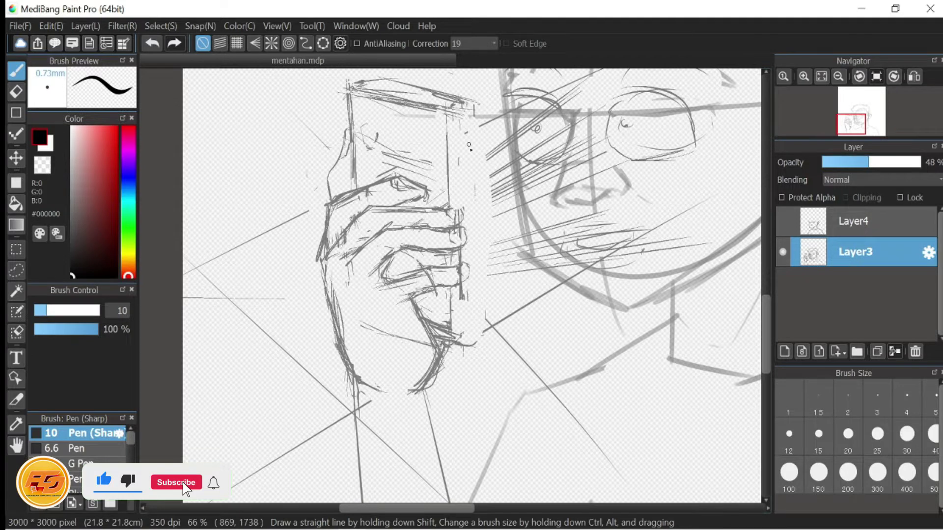
{"action": "mouse_move", "coordinate": [469, 167]}
{"action": "left_mouse_down"}
{"action": "mouse_move", "coordinate": [470, 265]}
{"action": "mouse_move", "coordinate": [431, 293]}
{"action": "mouse_move", "coordinate": [457, 280]}
{"action": "mouse_move", "coordinate": [444, 295]}
{"action": "left_mouse_up"}
{"action": "mouse_move", "coordinate": [442, 248]}
{"action": "left_mouse_down"}
{"action": "mouse_move", "coordinate": [447, 362]}
{"action": "mouse_move", "coordinate": [405, 361]}
{"action": "mouse_move", "coordinate": [396, 346]}
{"action": "left_mouse_up"}
{"action": "scroll", "coordinate": [580, 280], "scroll_direction": "down", "scroll_amount": 2}
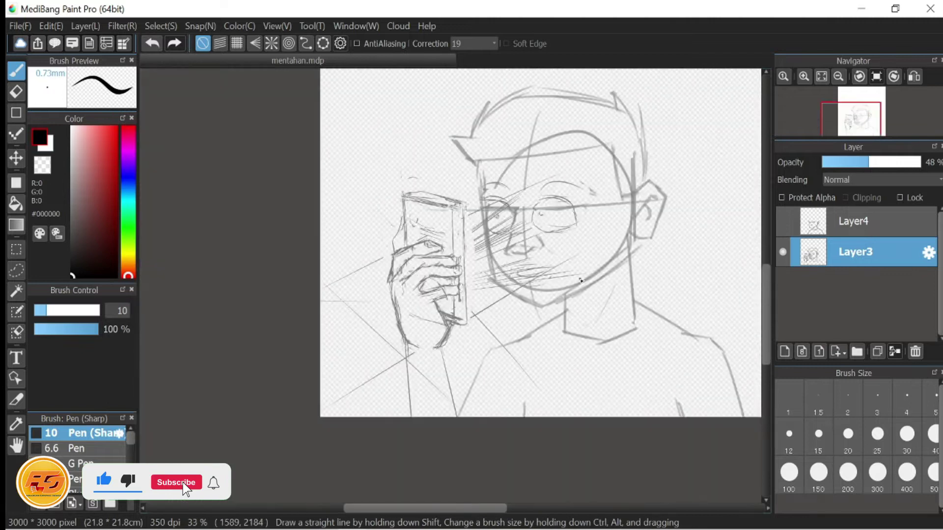
Step: Erase the uppermost finger's pointed tip and redraw it longer and rounded, with a fingernail
{"action": "scroll", "coordinate": [509, 304], "scroll_direction": "up", "scroll_amount": 5}
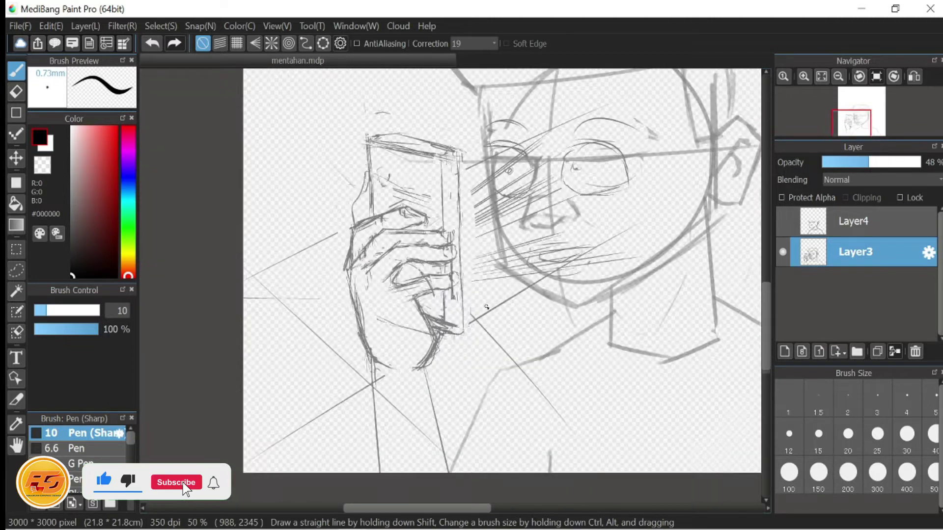
{"action": "key", "text": "e"}
{"action": "left_click_drag", "start_coordinate": [442, 280], "coordinate": [526, 292]}
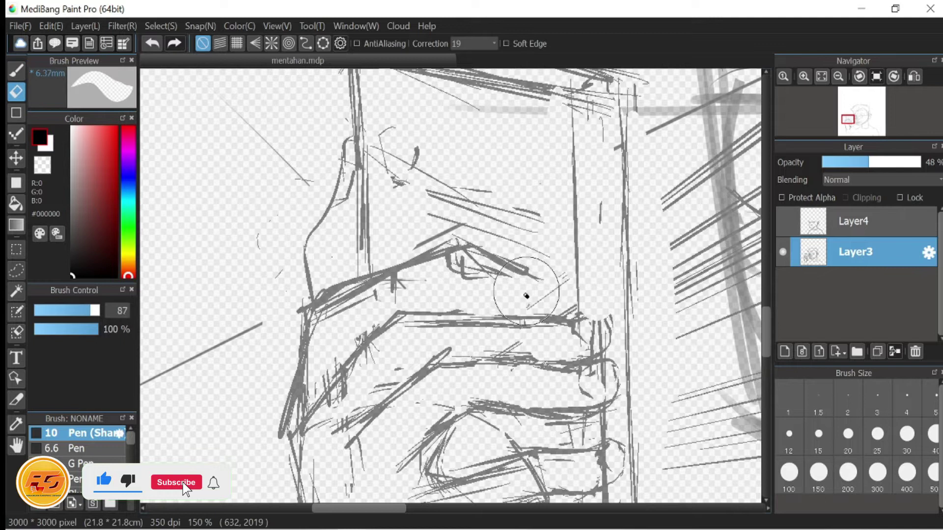
{"action": "left_click_drag", "start_coordinate": [432, 255], "coordinate": [491, 275]}
{"action": "key", "text": "b"}
{"action": "mouse_move", "coordinate": [360, 282]}
{"action": "left_mouse_down"}
{"action": "mouse_move", "coordinate": [461, 256]}
{"action": "mouse_move", "coordinate": [536, 265]}
{"action": "mouse_move", "coordinate": [541, 285]}
{"action": "mouse_move", "coordinate": [445, 305]}
{"action": "mouse_move", "coordinate": [525, 293]}
{"action": "mouse_move", "coordinate": [543, 271]}
{"action": "mouse_move", "coordinate": [498, 269]}
{"action": "mouse_move", "coordinate": [526, 277]}
{"action": "left_mouse_up"}
{"action": "left_click_drag", "start_coordinate": [397, 275], "coordinate": [466, 252]}
Step: Reinforce the contour of the finger behind the phone's left edge with heavier strokes
{"action": "left_click_drag", "start_coordinate": [303, 243], "coordinate": [310, 295]}
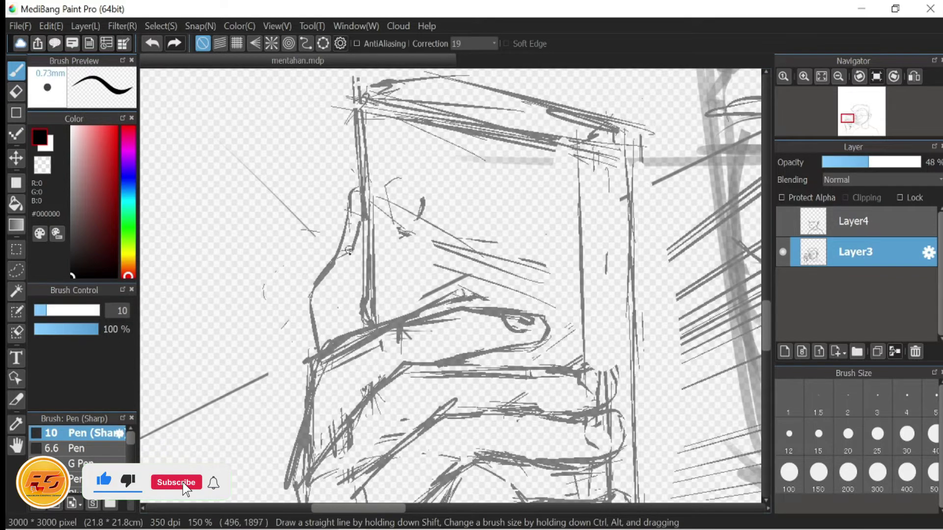
{"action": "left_click_drag", "start_coordinate": [309, 298], "coordinate": [323, 282]}
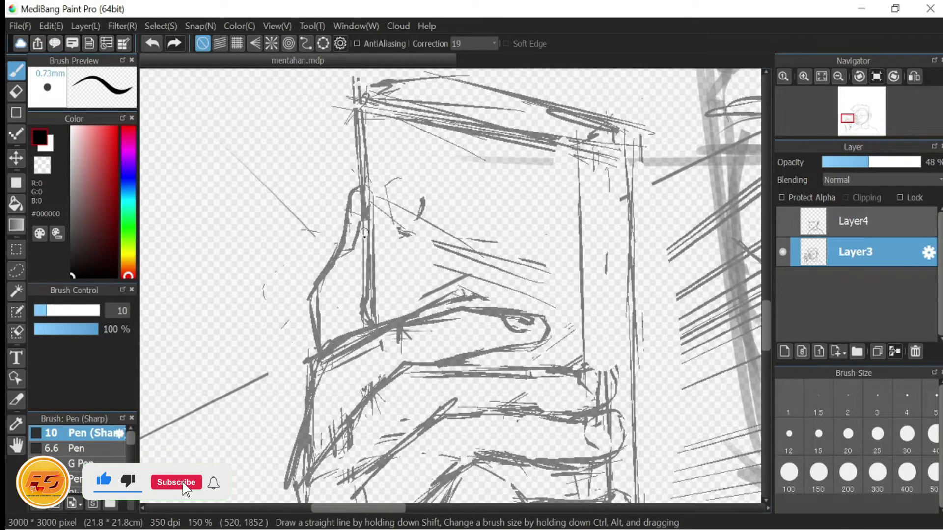
{"action": "scroll", "coordinate": [356, 242], "scroll_direction": "up", "scroll_amount": 5}
{"action": "scroll", "coordinate": [356, 242], "scroll_direction": "down", "scroll_amount": 8}
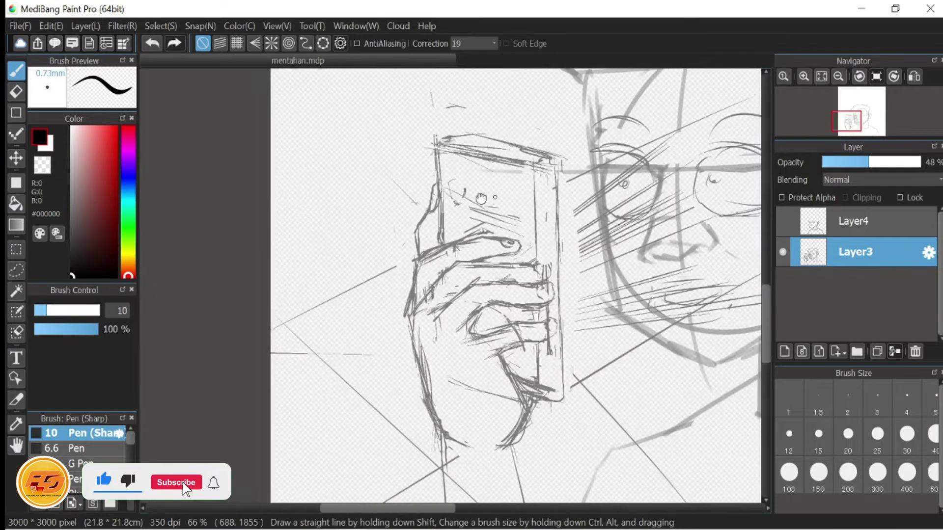
Step: Erase the stretch of the hand's outer edge just below the knuckles and switch back to the brush
{"action": "scroll", "coordinate": [285, 173], "scroll_direction": "up", "scroll_amount": 2}
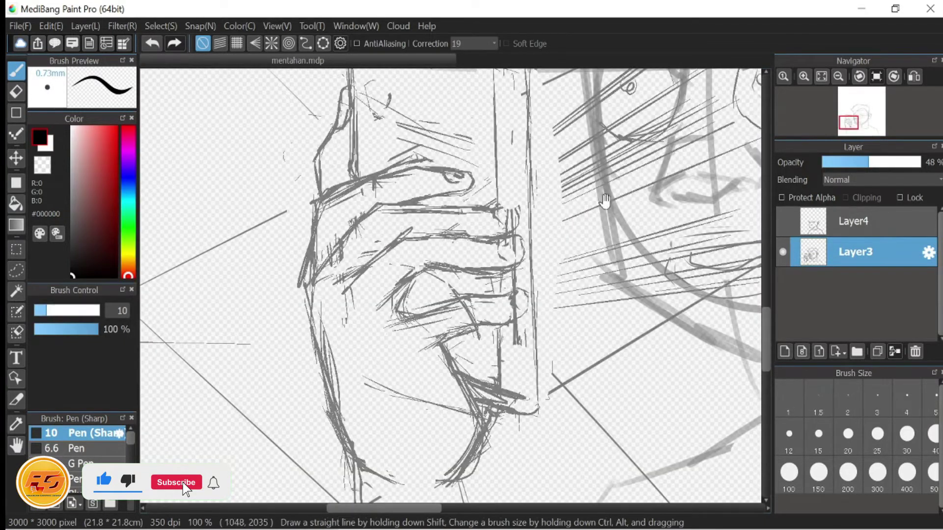
{"action": "left_click_drag", "start_coordinate": [348, 278], "coordinate": [365, 270]}
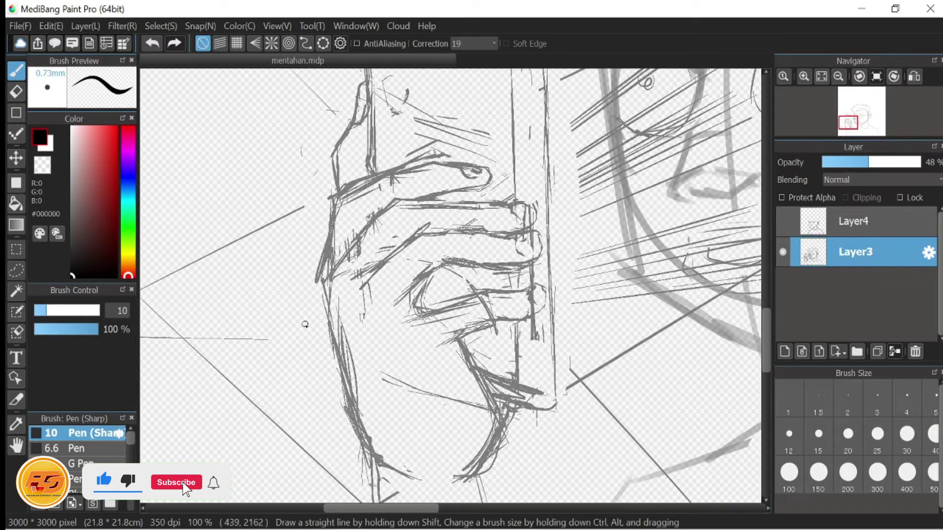
{"action": "left_click", "coordinate": [17, 92]}
{"action": "left_click_drag", "start_coordinate": [339, 344], "coordinate": [314, 275]}
{"action": "key", "text": "b"}
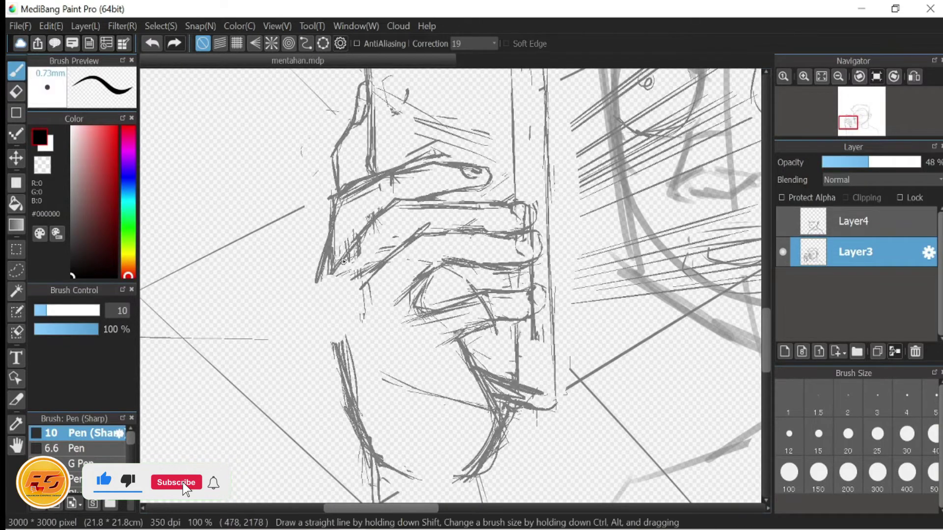
{"action": "scroll", "coordinate": [349, 384], "scroll_direction": "down", "scroll_amount": 4}
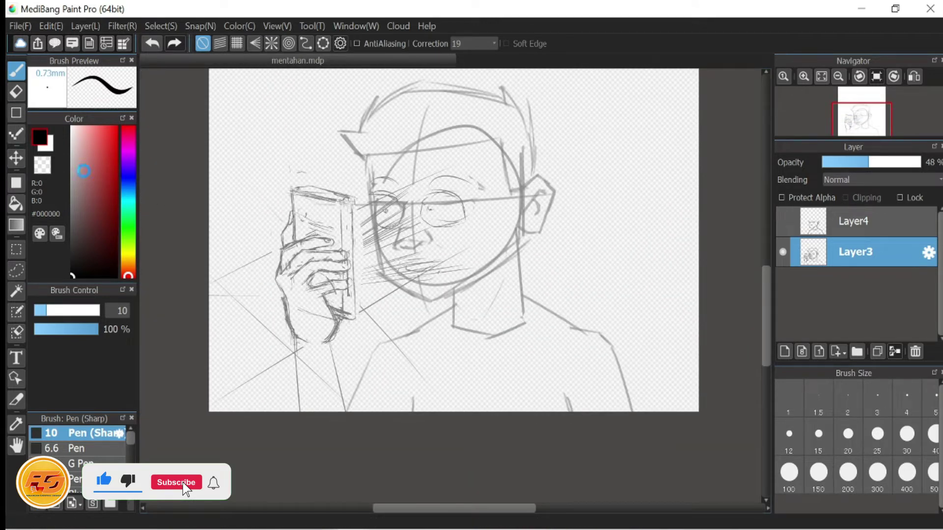
Step: Lasso the hand and phone, move them slightly lower in front of the face, and clear the selection
{"action": "left_click", "coordinate": [16, 250]}
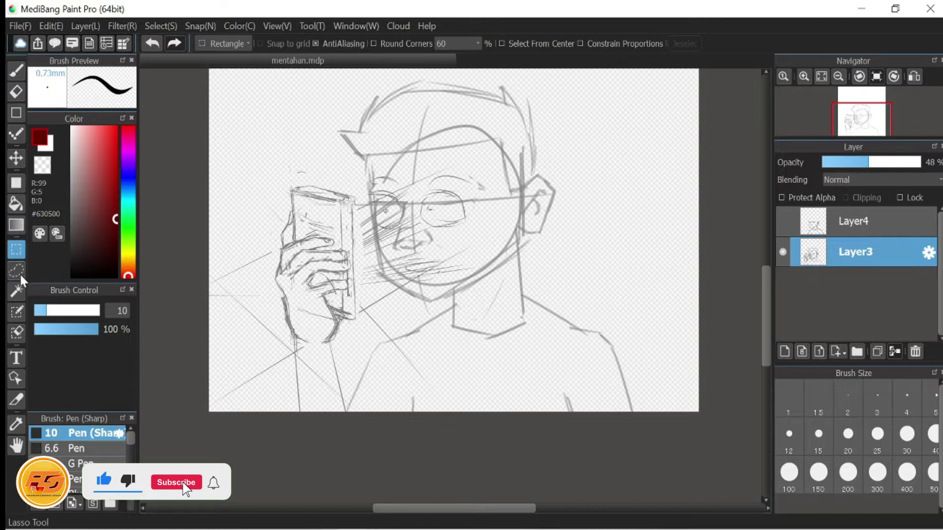
{"action": "left_click", "coordinate": [17, 270]}
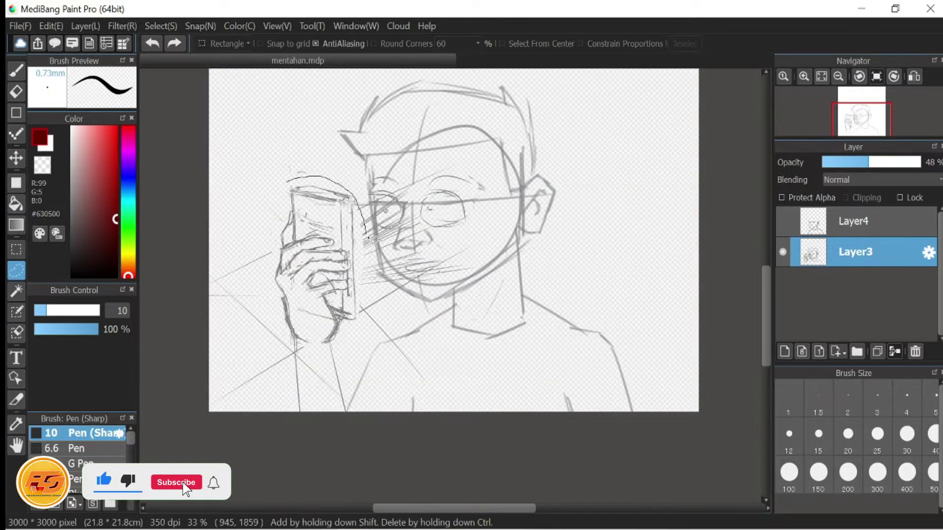
{"action": "mouse_move", "coordinate": [346, 352]}
{"action": "left_mouse_down"}
{"action": "mouse_move", "coordinate": [251, 267]}
{"action": "mouse_move", "coordinate": [287, 182]}
{"action": "left_mouse_up"}
{"action": "left_click", "coordinate": [16, 158]}
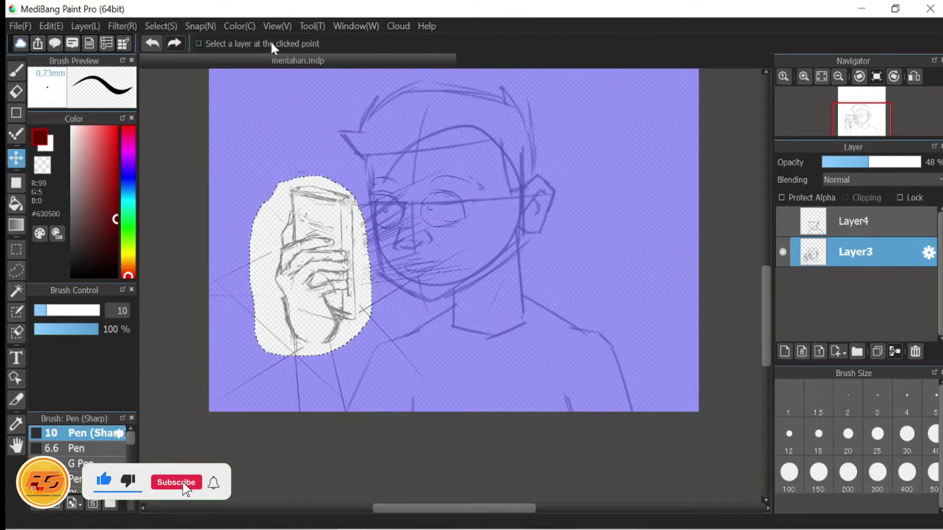
{"action": "left_click", "coordinate": [313, 26]}
{"action": "mouse_move", "coordinate": [276, 28]}
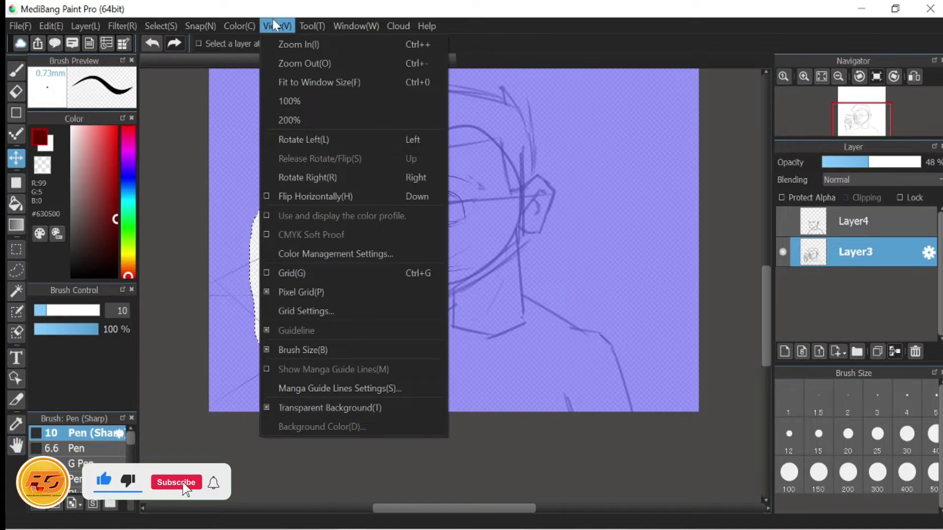
{"action": "left_click", "coordinate": [216, 315]}
{"action": "mouse_move", "coordinate": [216, 314]}
{"action": "left_mouse_down"}
{"action": "mouse_move", "coordinate": [196, 332]}
{"action": "mouse_move", "coordinate": [223, 312]}
{"action": "mouse_move", "coordinate": [275, 430]}
{"action": "left_mouse_up"}
{"action": "mouse_move", "coordinate": [309, 333]}
{"action": "left_mouse_down"}
{"action": "mouse_move", "coordinate": [304, 343]}
{"action": "mouse_move", "coordinate": [257, 330]}
{"action": "left_mouse_up"}
{"action": "left_click", "coordinate": [12, 70]}
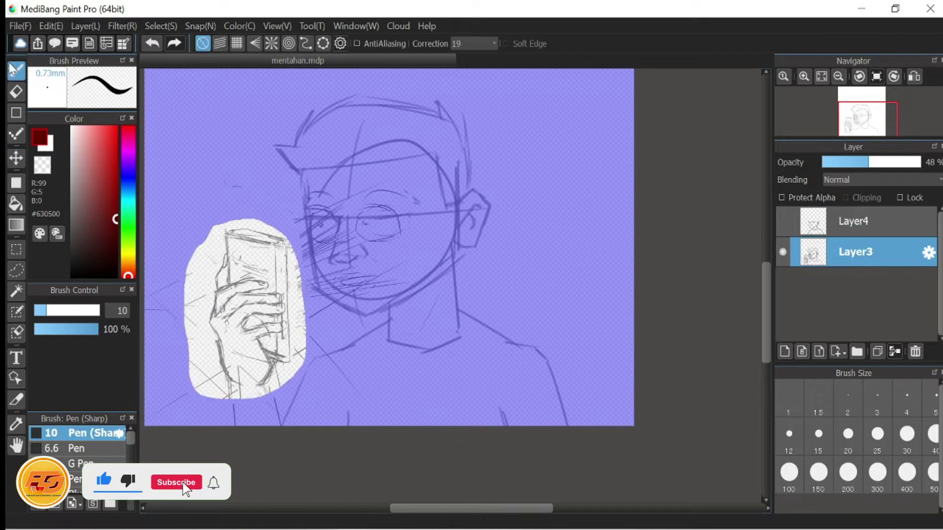
{"action": "key", "text": "l"}
{"action": "left_click", "coordinate": [684, 44]}
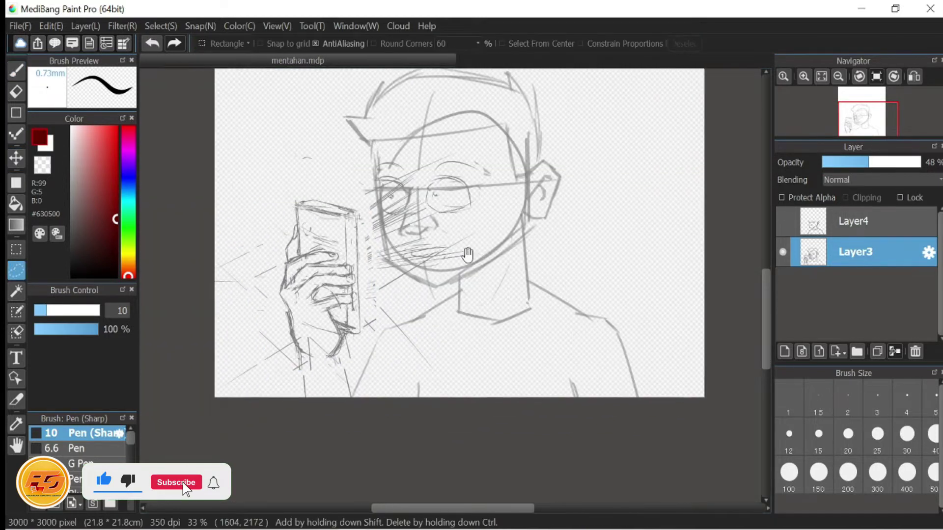
{"action": "scroll", "coordinate": [468, 304], "scroll_direction": "up", "scroll_amount": 2}
{"action": "scroll", "coordinate": [260, 312], "scroll_direction": "left", "scroll_amount": 2}
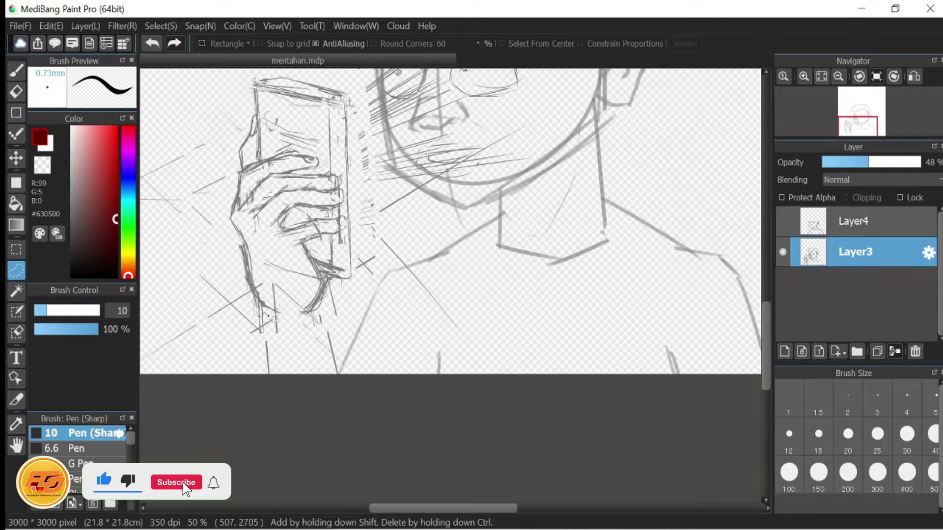
{"action": "key", "text": "ctrl+a"}
{"action": "left_click", "coordinate": [16, 70]}
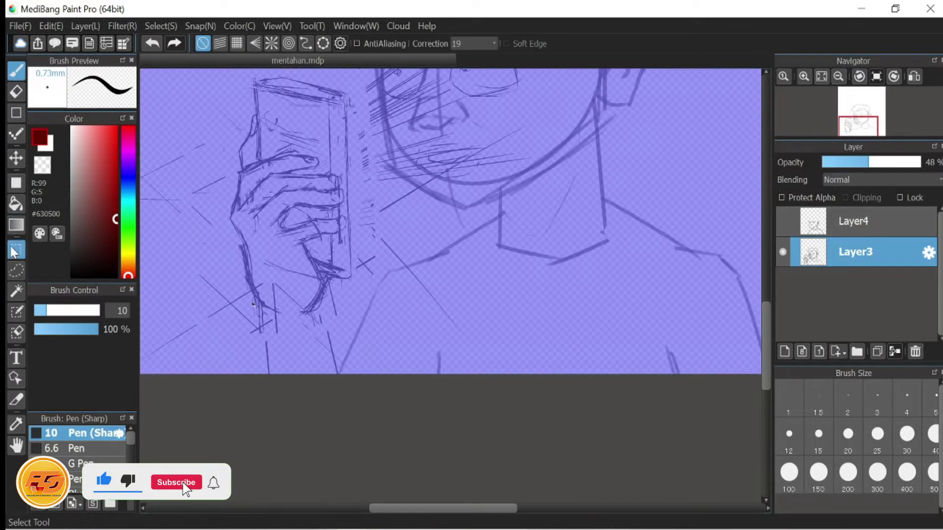
{"action": "left_click", "coordinate": [16, 270]}
{"action": "left_click_drag", "start_coordinate": [248, 293], "coordinate": [284, 325]}
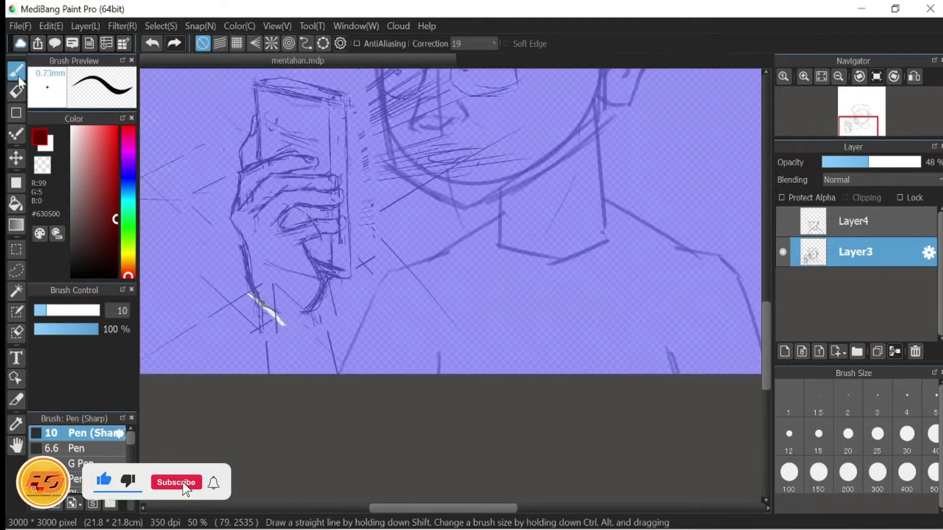
{"action": "left_click", "coordinate": [685, 43]}
Step: Set the brush colour to black (#000000) and draw the two forearm edges from the wrist down to the canvas border
{"action": "key", "text": "b"}
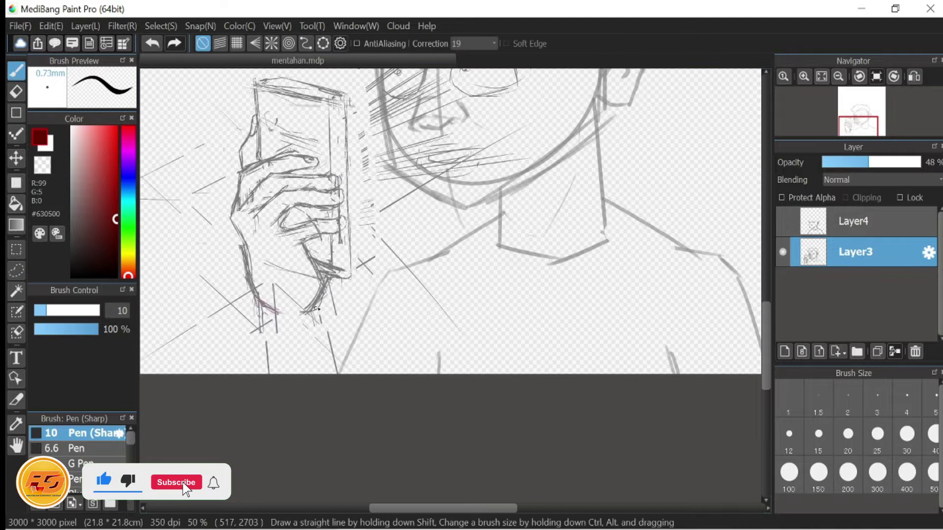
{"action": "left_click_drag", "start_coordinate": [315, 310], "coordinate": [329, 349]}
{"action": "left_click", "coordinate": [72, 275]}
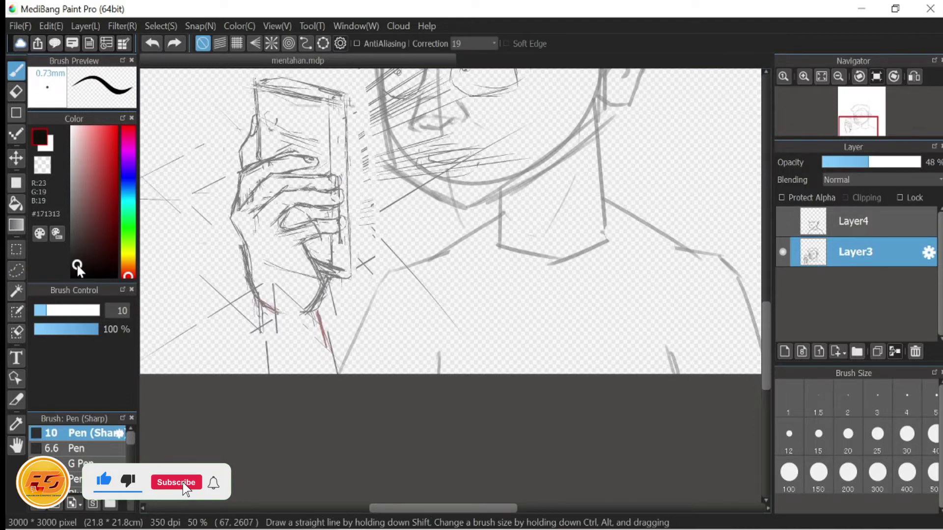
{"action": "key", "text": "ctrl+z"}
{"action": "key", "text": "ctrl+z"}
{"action": "mouse_move", "coordinate": [274, 308]}
{"action": "left_mouse_down"}
{"action": "mouse_move", "coordinate": [277, 356]}
{"action": "mouse_move", "coordinate": [275, 310]}
{"action": "mouse_move", "coordinate": [271, 377]}
{"action": "left_mouse_up"}
{"action": "scroll", "coordinate": [472, 307], "scroll_direction": "up", "scroll_amount": 2}
{"action": "left_click_drag", "start_coordinate": [471, 308], "coordinate": [526, 305]}
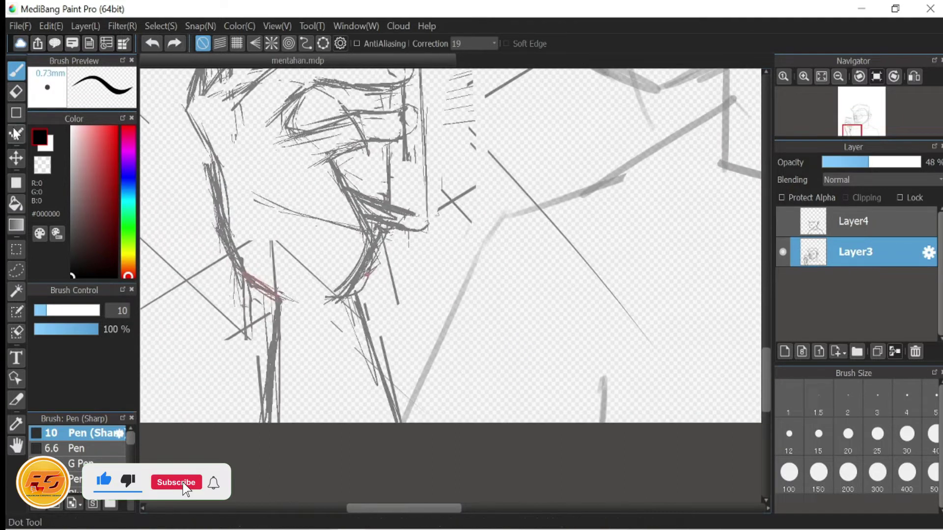
Step: Erase stray strokes at the wrist and redraw its outer contour running into the forearm
{"action": "left_click", "coordinate": [16, 92]}
{"action": "left_click_drag", "start_coordinate": [270, 265], "coordinate": [273, 334]}
{"action": "key", "text": "b"}
{"action": "left_click_drag", "start_coordinate": [254, 279], "coordinate": [267, 356]}
{"action": "left_click_drag", "start_coordinate": [261, 309], "coordinate": [256, 421]}
Step: Draw a round camera lens in the upper outer corner of the phone's back
{"action": "mouse_move", "coordinate": [374, 259]}
{"action": "left_mouse_down"}
{"action": "mouse_move", "coordinate": [342, 270]}
{"action": "mouse_move", "coordinate": [342, 283]}
{"action": "mouse_move", "coordinate": [339, 246]}
{"action": "mouse_move", "coordinate": [314, 255]}
{"action": "mouse_move", "coordinate": [322, 246]}
{"action": "left_mouse_up"}
{"action": "scroll", "coordinate": [342, 283], "scroll_direction": "down", "scroll_amount": 2}
{"action": "left_click_drag", "start_coordinate": [297, 97], "coordinate": [288, 258]}
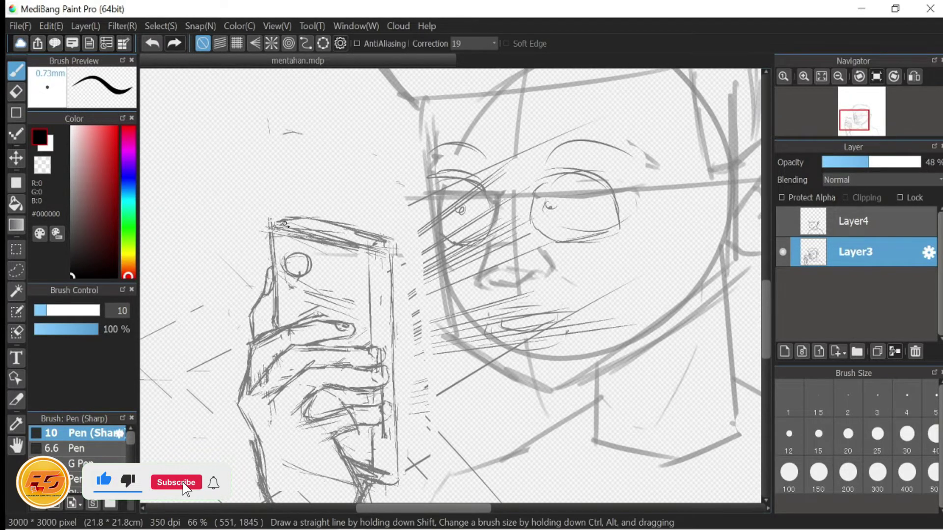
Step: Set the eraser size to 32 and erase most of the phone's sketchy top edge and its two sharp corners
{"action": "scroll", "coordinate": [287, 254], "scroll_direction": "up", "scroll_amount": 2}
{"action": "key", "text": "e"}
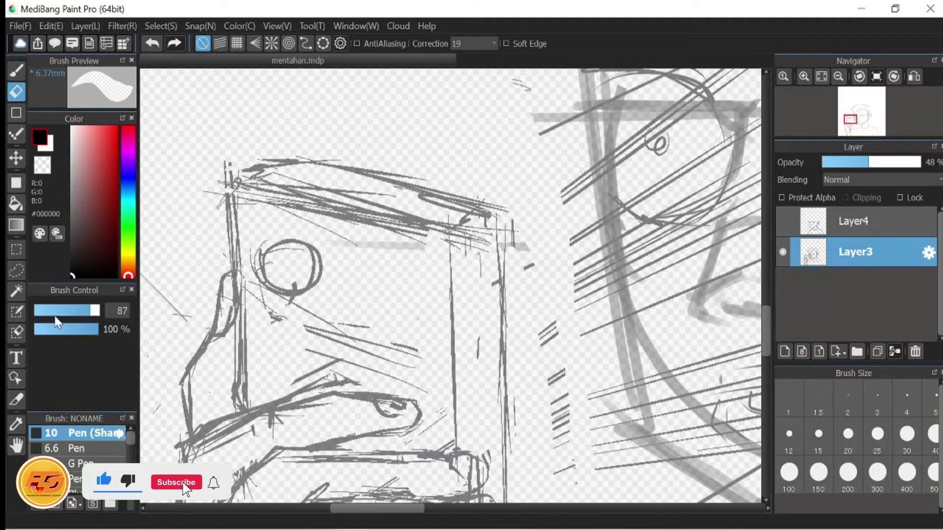
{"action": "left_click", "coordinate": [65, 312]}
{"action": "mouse_move", "coordinate": [318, 224]}
{"action": "left_mouse_down"}
{"action": "mouse_move", "coordinate": [388, 221]}
{"action": "mouse_move", "coordinate": [417, 230]}
{"action": "mouse_move", "coordinate": [402, 243]}
{"action": "mouse_move", "coordinate": [260, 187]}
{"action": "left_mouse_up"}
{"action": "left_click_drag", "start_coordinate": [305, 165], "coordinate": [221, 187]}
{"action": "mouse_move", "coordinate": [466, 199]}
{"action": "left_mouse_down"}
{"action": "mouse_move", "coordinate": [506, 231]}
{"action": "mouse_move", "coordinate": [473, 205]}
{"action": "left_mouse_up"}
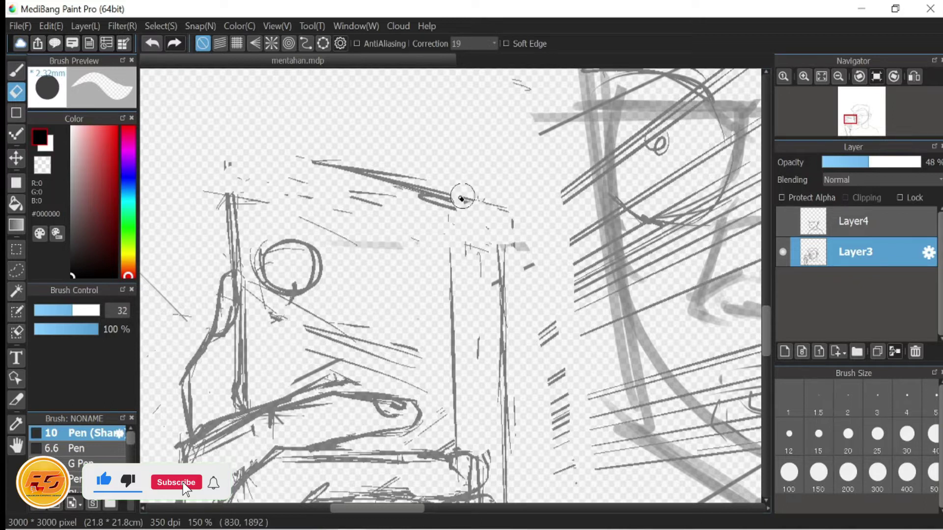
Step: Redraw the phone's top edge with smooth rounded corners leading into both sides
{"action": "key", "text": "b"}
{"action": "left_click_drag", "start_coordinate": [230, 191], "coordinate": [314, 160]}
{"action": "left_click_drag", "start_coordinate": [293, 189], "coordinate": [253, 168]}
{"action": "mouse_move", "coordinate": [398, 170]}
{"action": "left_mouse_down"}
{"action": "mouse_move", "coordinate": [456, 204]}
{"action": "mouse_move", "coordinate": [467, 249]}
{"action": "left_mouse_up"}
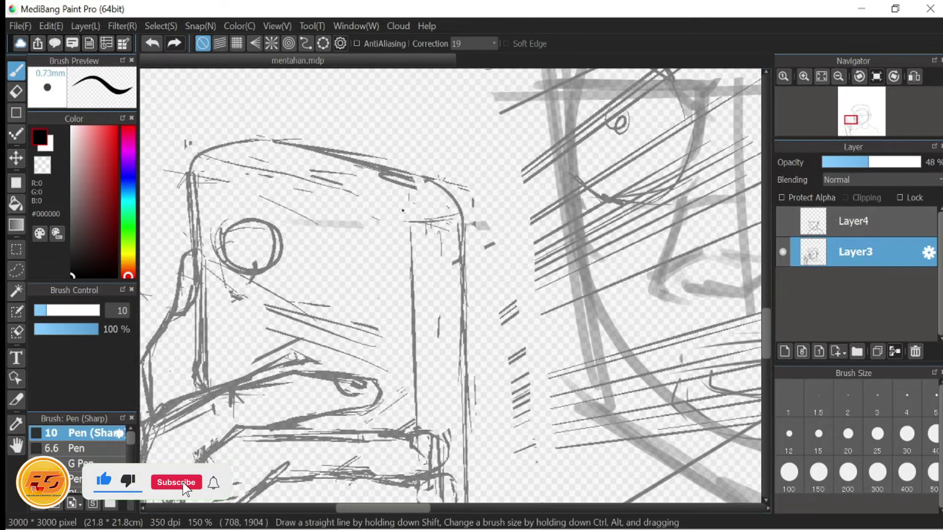
Step: Join the phone's inner side edge to its top edge and replace the round camera lens with a narrower oval
{"action": "left_click_drag", "start_coordinate": [400, 332], "coordinate": [423, 293]}
{"action": "key", "text": "e"}
{"action": "mouse_move", "coordinate": [307, 209]}
{"action": "left_mouse_down"}
{"action": "mouse_move", "coordinate": [275, 227]}
{"action": "mouse_move", "coordinate": [246, 196]}
{"action": "mouse_move", "coordinate": [279, 186]}
{"action": "mouse_move", "coordinate": [239, 204]}
{"action": "left_mouse_up"}
{"action": "key", "text": "b"}
Step: Erase the outline of the eye farther from the phone and redraw it with a flat lower lid and round iris
{"action": "scroll", "coordinate": [335, 248], "scroll_direction": "up", "scroll_amount": 2}
{"action": "scroll", "coordinate": [330, 205], "scroll_direction": "down", "scroll_amount": 4}
{"action": "scroll", "coordinate": [442, 294], "scroll_direction": "down", "scroll_amount": 1}
{"action": "scroll", "coordinate": [466, 318], "scroll_direction": "up", "scroll_amount": 1}
{"action": "scroll", "coordinate": [466, 318], "scroll_direction": "up", "scroll_amount": 2}
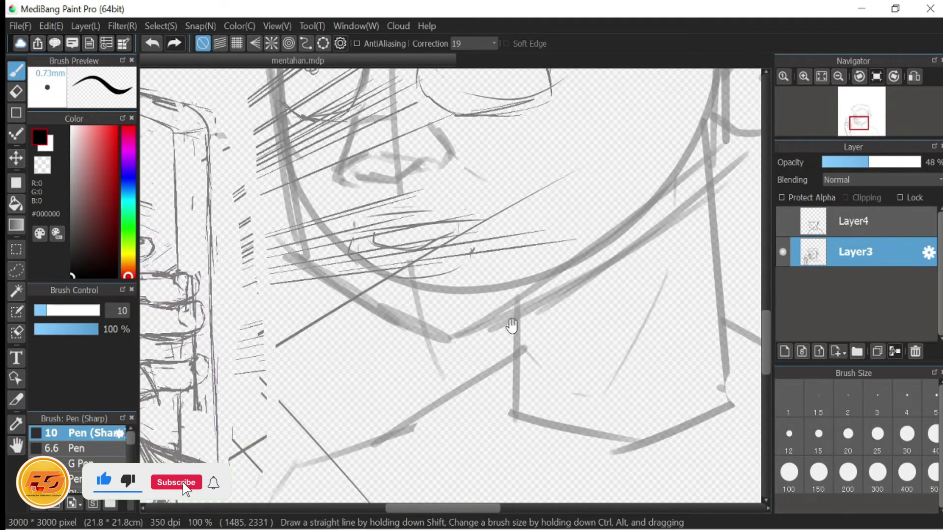
{"action": "scroll", "coordinate": [517, 309], "scroll_direction": "down", "scroll_amount": 1}
{"action": "scroll", "coordinate": [414, 256], "scroll_direction": "up", "scroll_amount": 1}
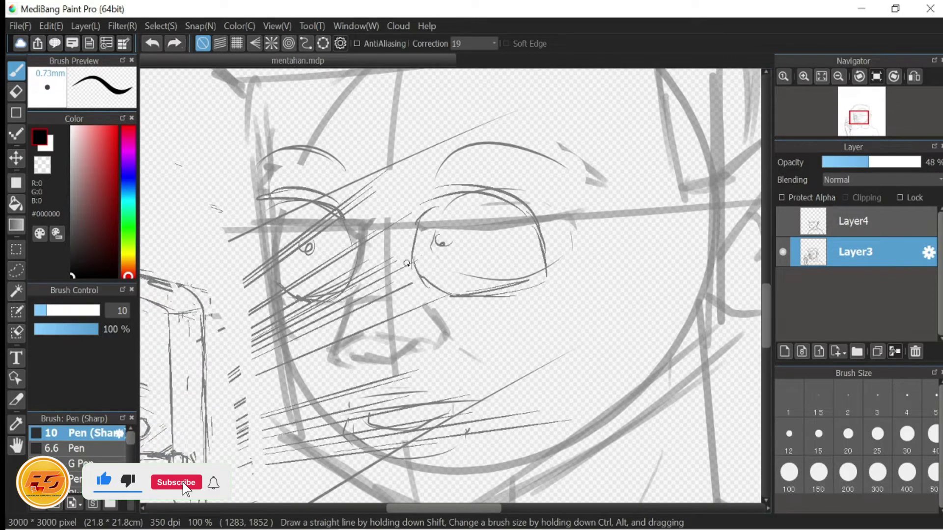
{"action": "mouse_move", "coordinate": [442, 295]}
{"action": "left_mouse_down"}
{"action": "mouse_move", "coordinate": [537, 276]}
{"action": "mouse_move", "coordinate": [442, 300]}
{"action": "left_mouse_up"}
{"action": "key", "text": "e"}
{"action": "mouse_move", "coordinate": [496, 290]}
{"action": "left_mouse_down"}
{"action": "mouse_move", "coordinate": [423, 220]}
{"action": "mouse_move", "coordinate": [425, 265]}
{"action": "mouse_move", "coordinate": [464, 294]}
{"action": "mouse_move", "coordinate": [542, 275]}
{"action": "mouse_move", "coordinate": [526, 208]}
{"action": "mouse_move", "coordinate": [493, 190]}
{"action": "mouse_move", "coordinate": [412, 188]}
{"action": "mouse_move", "coordinate": [543, 258]}
{"action": "left_mouse_up"}
{"action": "key", "text": "b"}
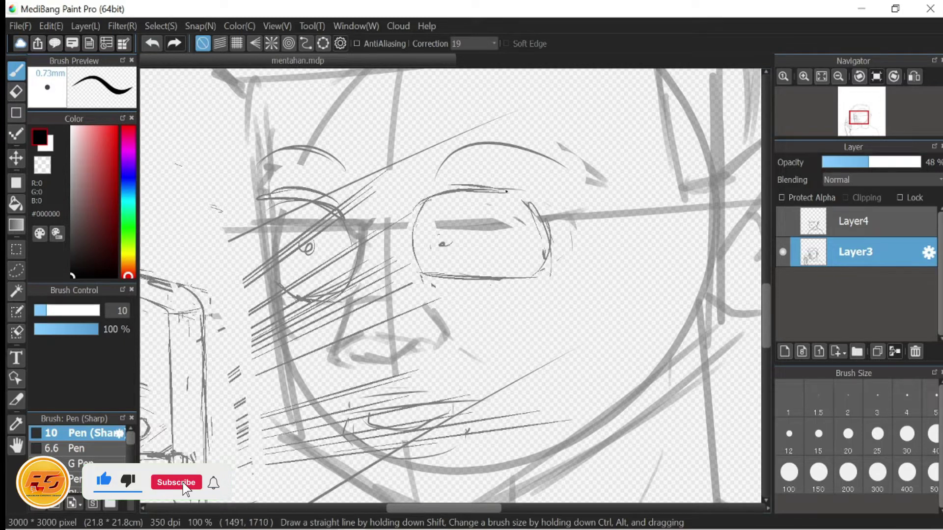
{"action": "scroll", "coordinate": [316, 298], "scroll_direction": "left", "scroll_amount": 1}
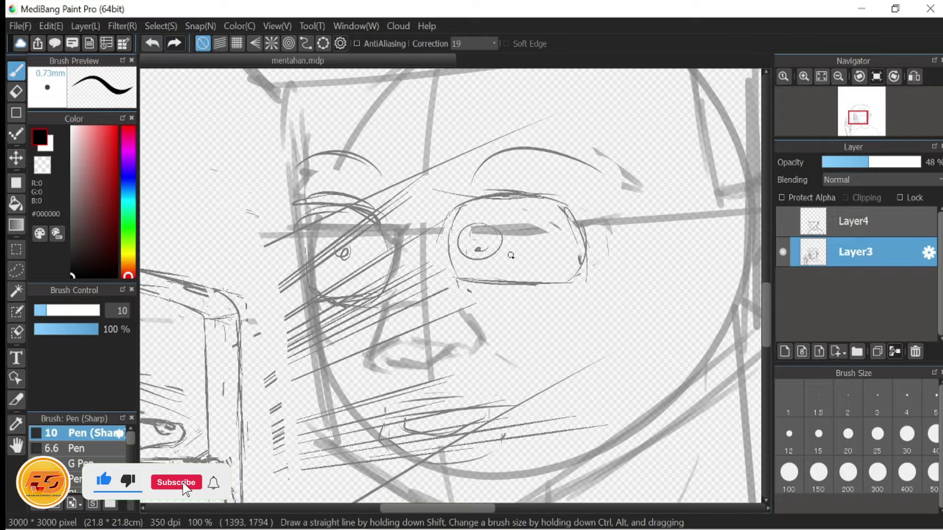
Step: Erase the arched eyebrow above the eye farther from the phone and redraw it lower, close to the upper lid
{"action": "key", "text": "e"}
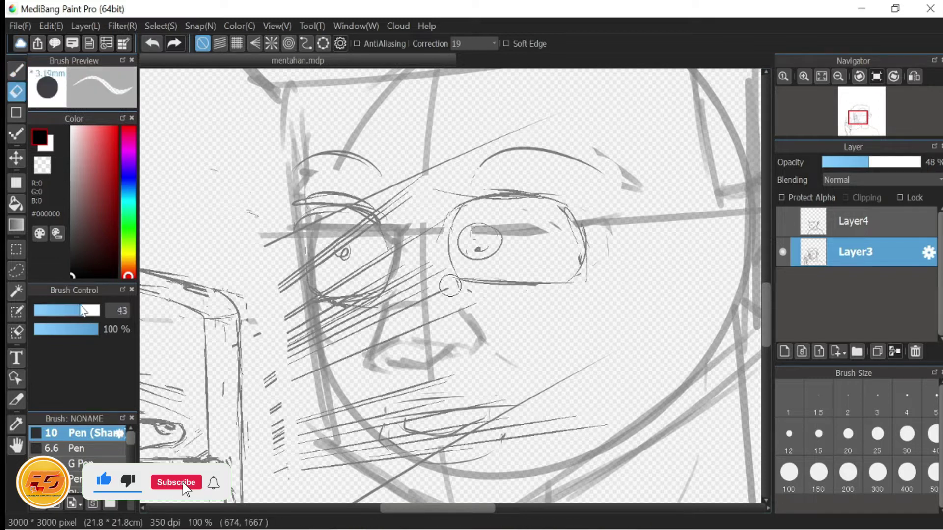
{"action": "left_click_drag", "start_coordinate": [537, 157], "coordinate": [458, 189]}
{"action": "left_click_drag", "start_coordinate": [608, 183], "coordinate": [536, 179]}
{"action": "key", "text": "b"}
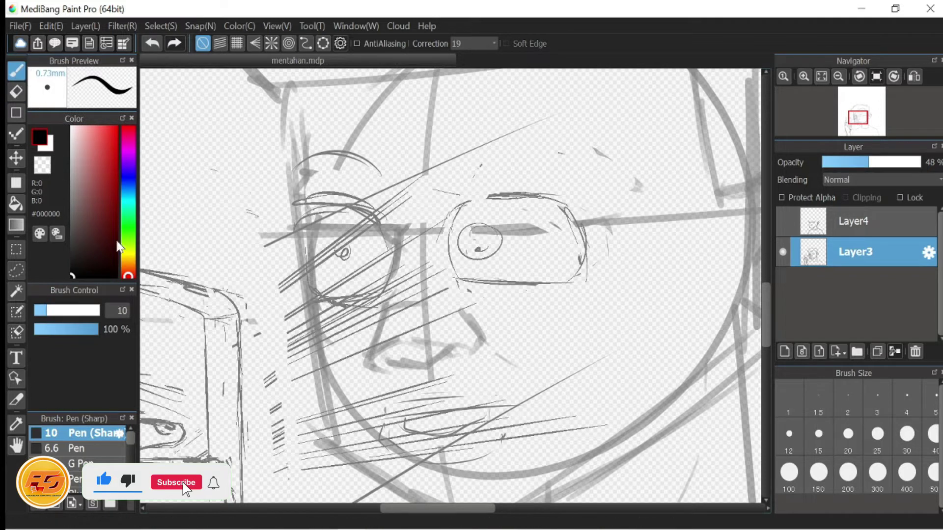
{"action": "left_click_drag", "start_coordinate": [435, 186], "coordinate": [584, 199]}
{"action": "key", "text": "ctrl+z"}
Step: Set the brush size to 19 and outline the mouth as a small rounded oval over the old lip lines
{"action": "left_click_drag", "start_coordinate": [392, 306], "coordinate": [394, 275]}
{"action": "left_click_drag", "start_coordinate": [428, 344], "coordinate": [430, 321]}
{"action": "left_click_drag", "start_coordinate": [473, 351], "coordinate": [408, 373]}
{"action": "scroll", "coordinate": [412, 436], "scroll_direction": "down", "scroll_amount": 3}
{"action": "scroll", "coordinate": [444, 411], "scroll_direction": "up", "scroll_amount": 2}
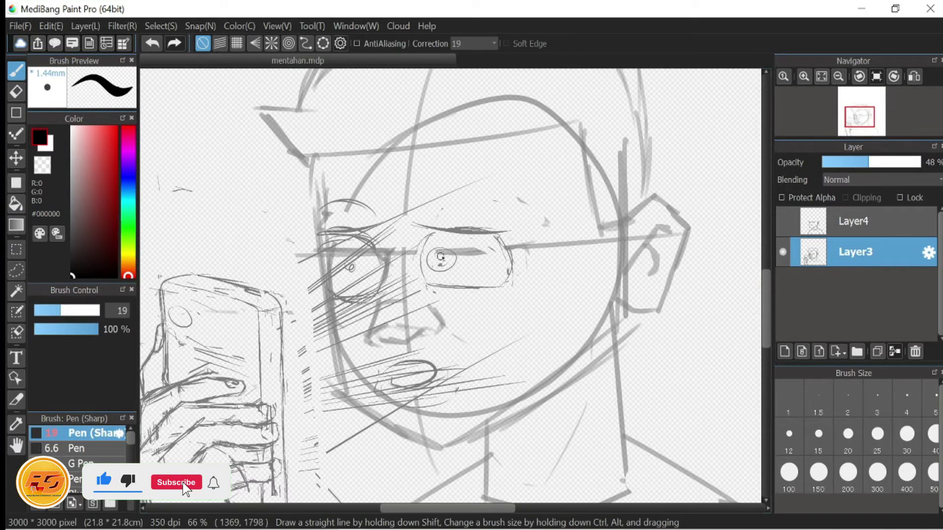
Step: Fill in dark pupils in both eyes
{"action": "key", "text": "ctrl+z"}
{"action": "left_click_drag", "start_coordinate": [444, 250], "coordinate": [437, 256]}
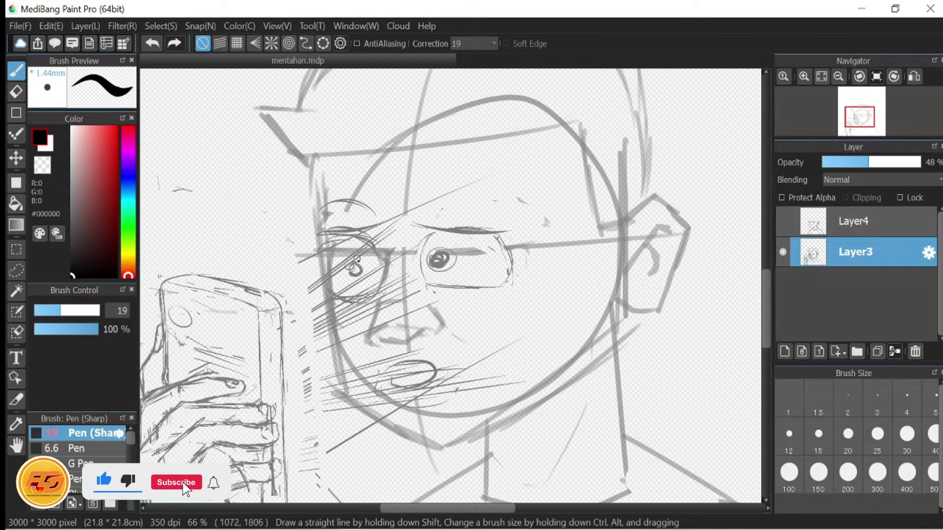
{"action": "left_click_drag", "start_coordinate": [409, 294], "coordinate": [429, 255]}
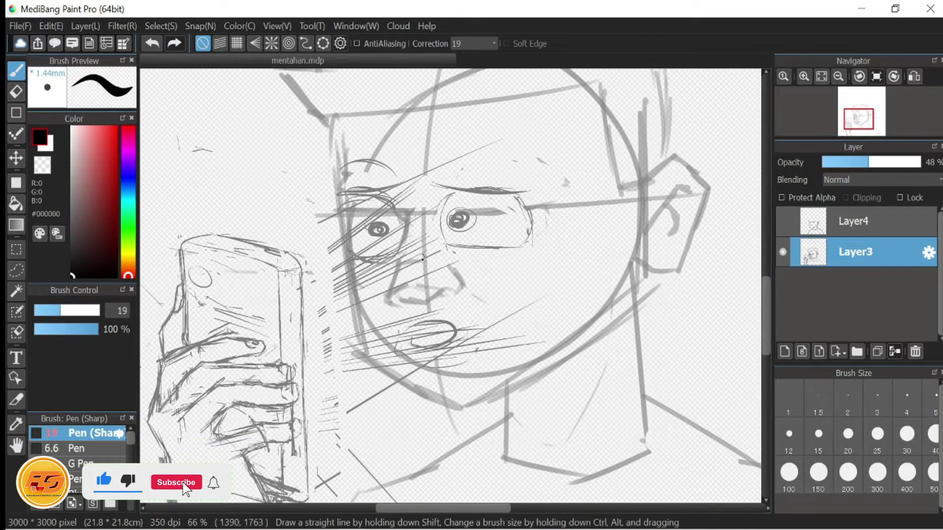
Step: Reinforce the nose, the eyebrow nearer the phone and the lower lip curve with heavier strokes
{"action": "key", "text": "ctrl+z"}
{"action": "mouse_move", "coordinate": [405, 225]}
{"action": "left_mouse_down"}
{"action": "mouse_move", "coordinate": [385, 274]}
{"action": "mouse_move", "coordinate": [446, 291]}
{"action": "mouse_move", "coordinate": [413, 339]}
{"action": "left_mouse_up"}
{"action": "left_click_drag", "start_coordinate": [413, 403], "coordinate": [445, 340]}
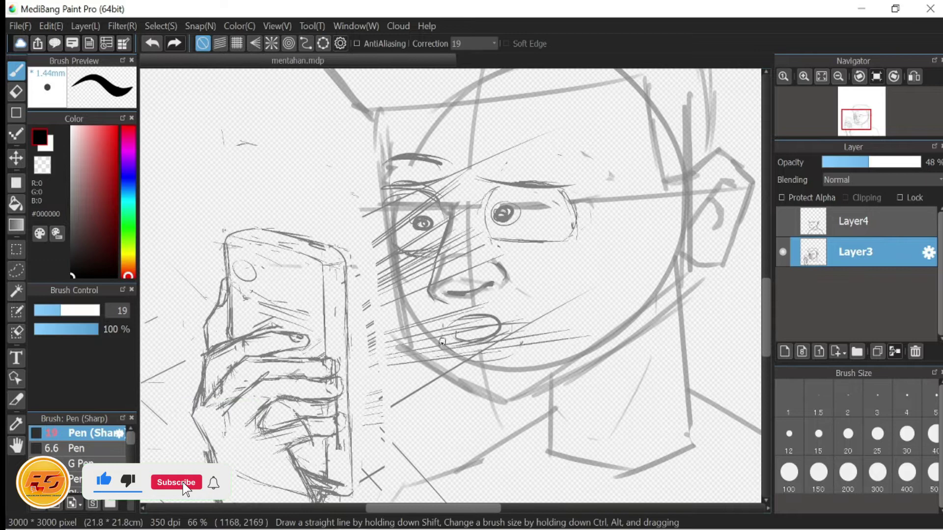
{"action": "scroll", "coordinate": [499, 335], "scroll_direction": "down", "scroll_amount": 2}
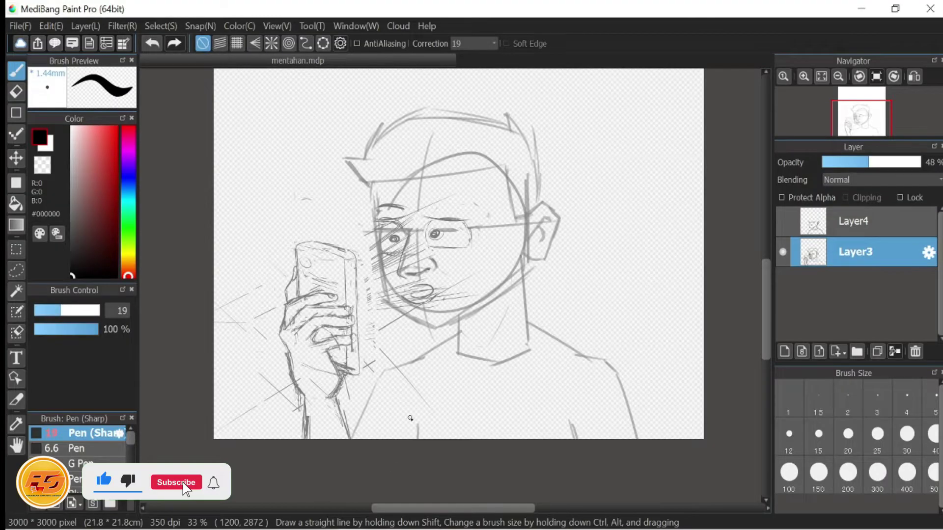
{"action": "scroll", "coordinate": [329, 378], "scroll_direction": "up", "scroll_amount": 3}
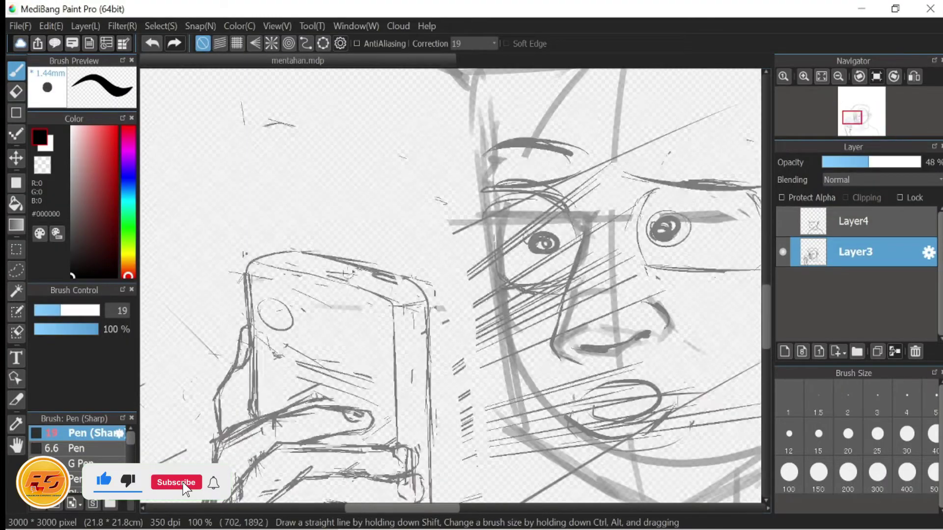
Step: Erase the pupil of the eye nearer the phone and redraw it shifted toward the phone
{"action": "left_click_drag", "start_coordinate": [473, 311], "coordinate": [245, 317]}
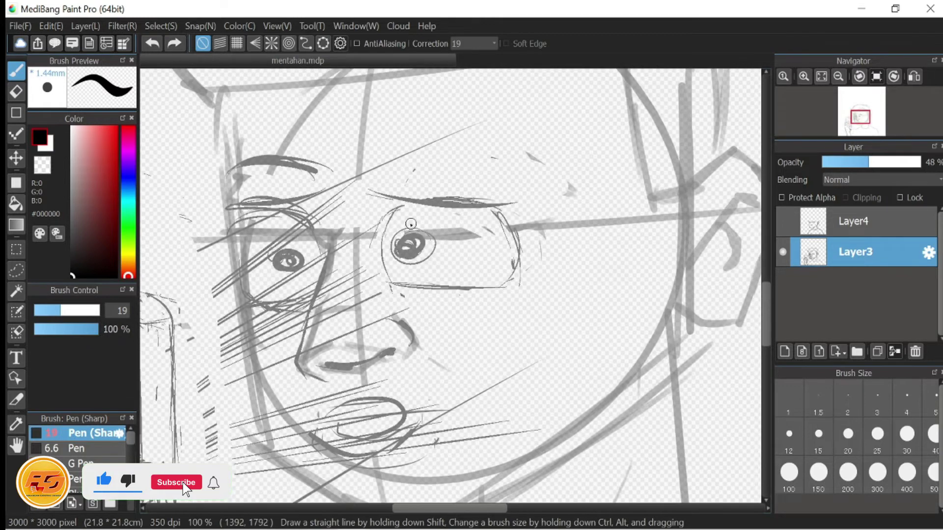
{"action": "key", "text": "ctrl+y"}
{"action": "key", "text": "ctrl+z"}
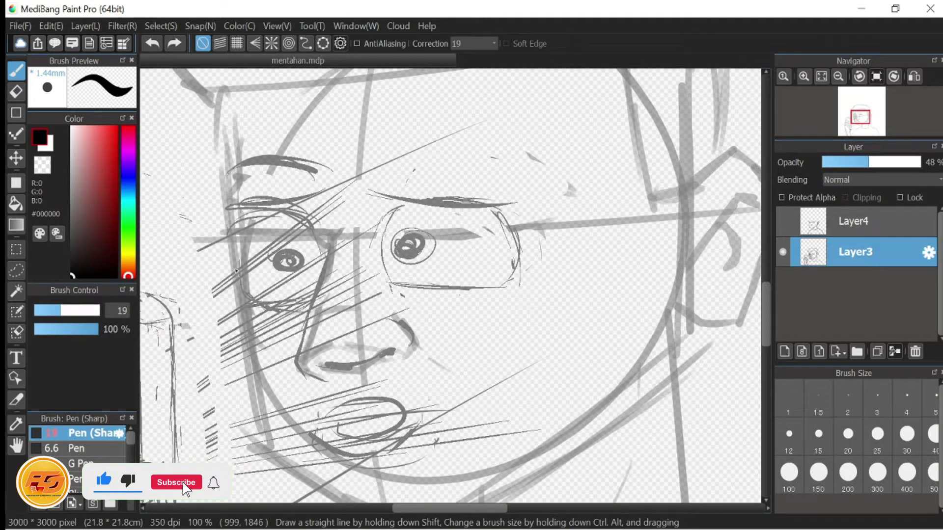
{"action": "left_click", "coordinate": [17, 91]}
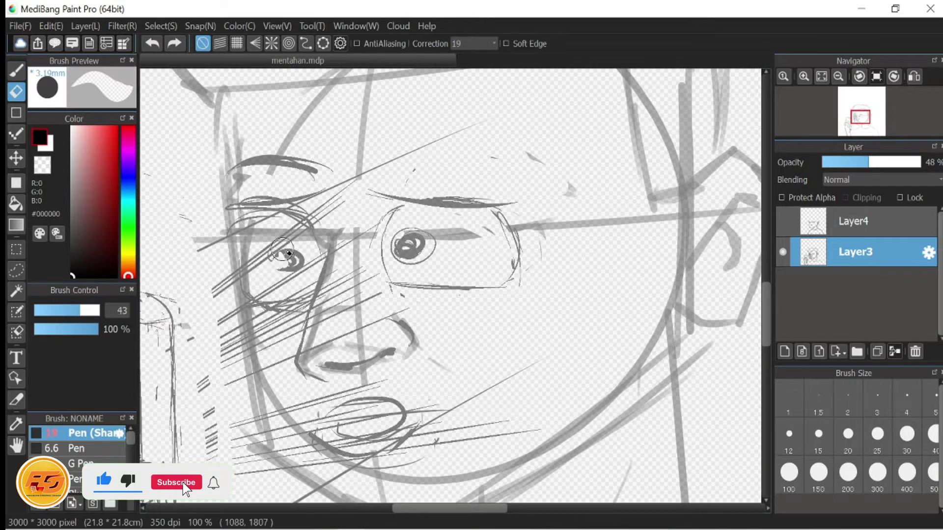
{"action": "key", "text": "b"}
{"action": "left_click_drag", "start_coordinate": [252, 253], "coordinate": [262, 260]}
Step: Rework the pupil of the eye farther from the phone and redraw its eyebrow higher above the lid
{"action": "mouse_move", "coordinate": [348, 297]}
{"action": "left_mouse_down"}
{"action": "mouse_move", "coordinate": [459, 282]}
{"action": "mouse_move", "coordinate": [524, 258]}
{"action": "left_mouse_up"}
{"action": "scroll", "coordinate": [524, 258], "scroll_direction": "down", "scroll_amount": 3}
{"action": "scroll", "coordinate": [490, 163], "scroll_direction": "up", "scroll_amount": 2}
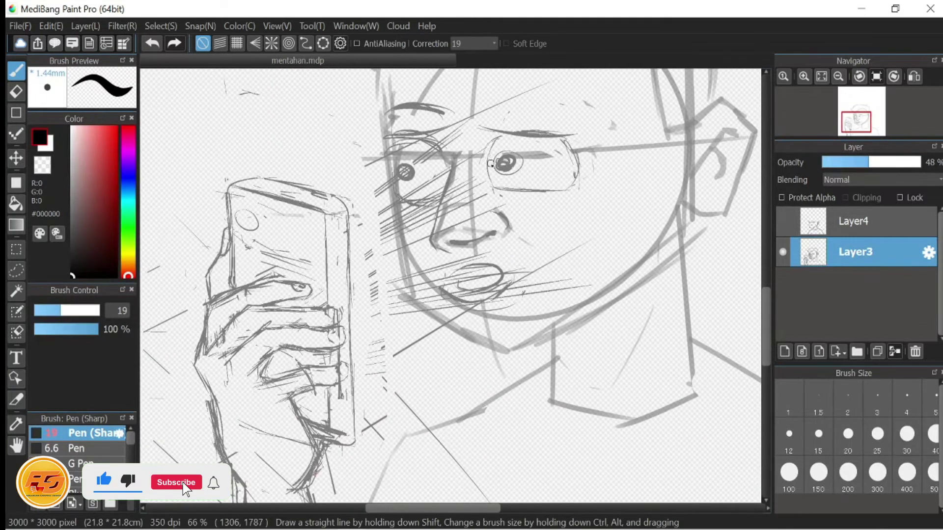
{"action": "mouse_move", "coordinate": [499, 159]}
{"action": "left_mouse_down"}
{"action": "mouse_move", "coordinate": [478, 228]}
{"action": "mouse_move", "coordinate": [524, 199]}
{"action": "left_mouse_up"}
{"action": "key", "text": "e"}
{"action": "key", "text": "b"}
{"action": "mouse_move", "coordinate": [468, 175]}
{"action": "left_mouse_down"}
{"action": "mouse_move", "coordinate": [551, 174]}
{"action": "mouse_move", "coordinate": [455, 156]}
{"action": "left_mouse_up"}
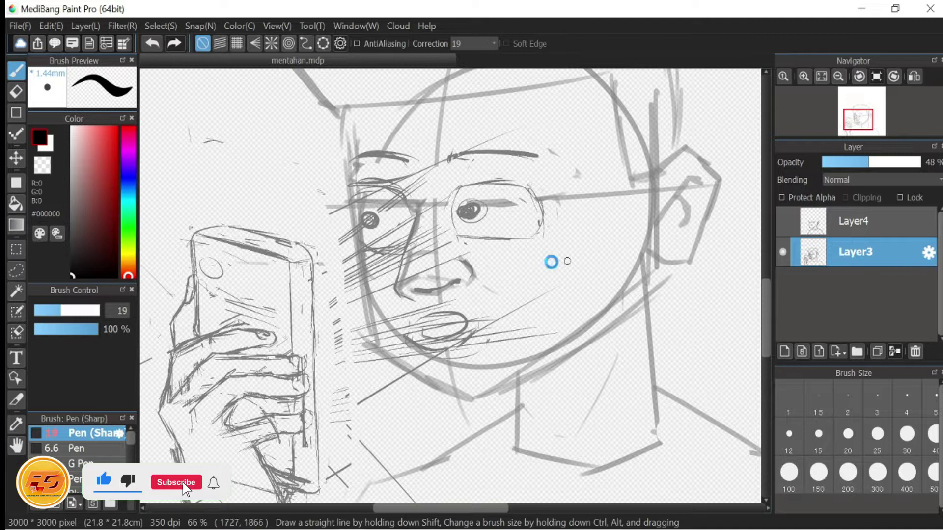
Step: Erase the oval mouth and redraw it wider, with a nearly straight upper lip and a curved lower edge
{"action": "left_click_drag", "start_coordinate": [567, 261], "coordinate": [581, 316]}
{"action": "key", "text": "e"}
{"action": "mouse_move", "coordinate": [423, 401]}
{"action": "left_mouse_down"}
{"action": "mouse_move", "coordinate": [505, 353]}
{"action": "mouse_move", "coordinate": [466, 333]}
{"action": "mouse_move", "coordinate": [360, 339]}
{"action": "mouse_move", "coordinate": [485, 338]}
{"action": "left_mouse_up"}
{"action": "key", "text": "b"}
{"action": "key", "text": "e"}
{"action": "key", "text": "b"}
{"action": "left_click_drag", "start_coordinate": [405, 323], "coordinate": [539, 310]}
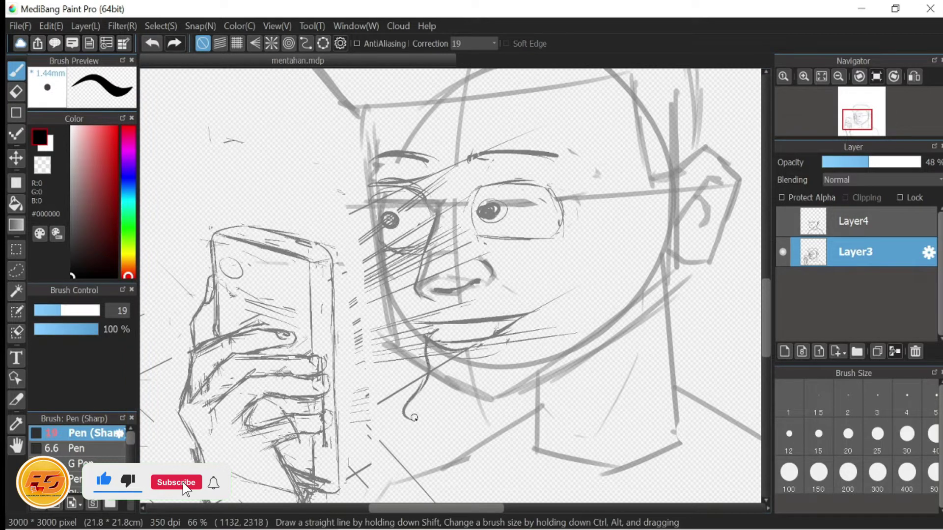
Step: Undo the last strokes below the mouth and draw a heavily outlined tongue hanging from the open mouth
{"action": "key", "text": "ctrl+z"}
{"action": "key", "text": "ctrl+z"}
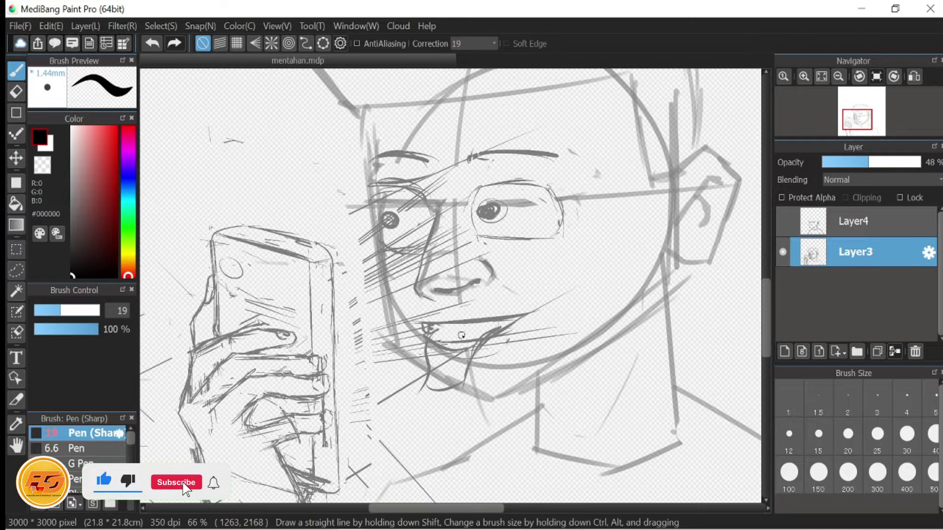
{"action": "mouse_move", "coordinate": [448, 352]}
{"action": "left_mouse_down"}
{"action": "mouse_move", "coordinate": [382, 333]}
{"action": "mouse_move", "coordinate": [469, 323]}
{"action": "left_mouse_up"}
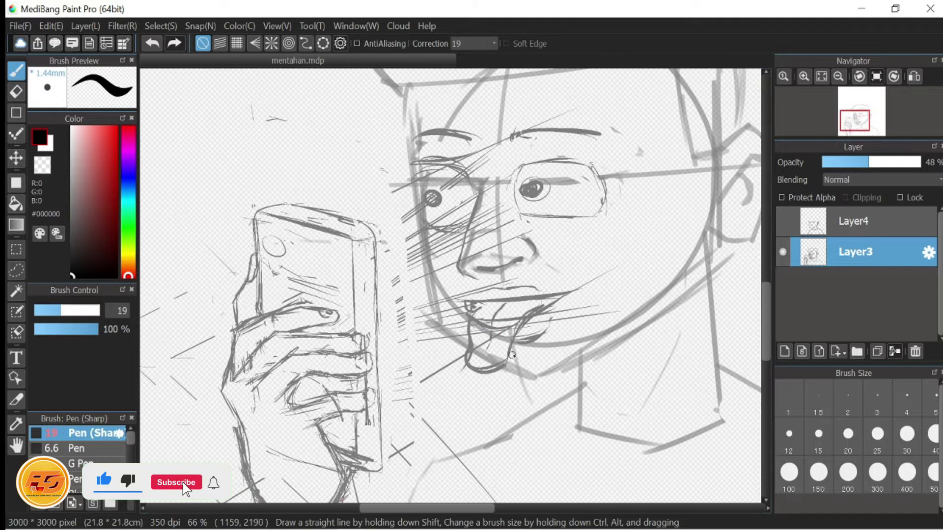
{"action": "mouse_move", "coordinate": [557, 196]}
{"action": "left_mouse_down"}
{"action": "mouse_move", "coordinate": [522, 221]}
{"action": "mouse_move", "coordinate": [417, 252]}
{"action": "left_mouse_up"}
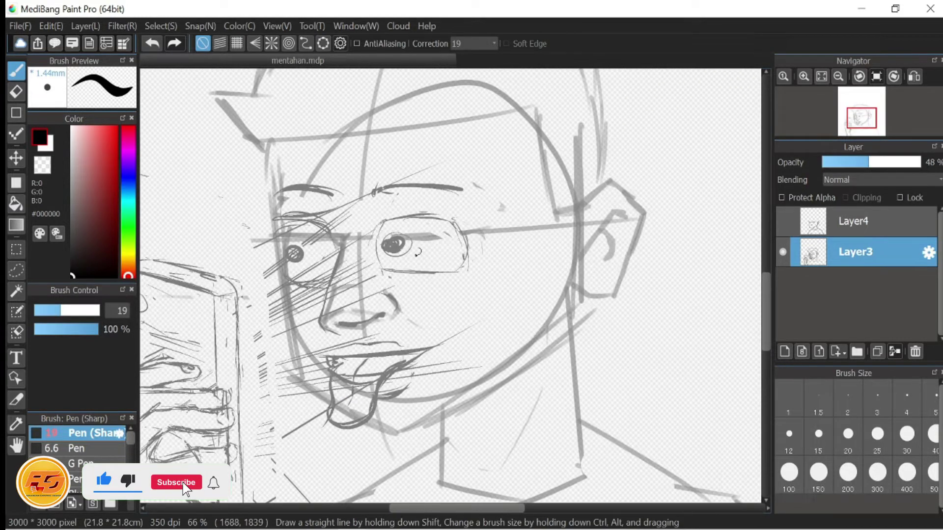
{"action": "key", "text": "ctrl+z"}
{"action": "key", "text": "ctrl+y"}
{"action": "key", "text": "ctrl+z"}
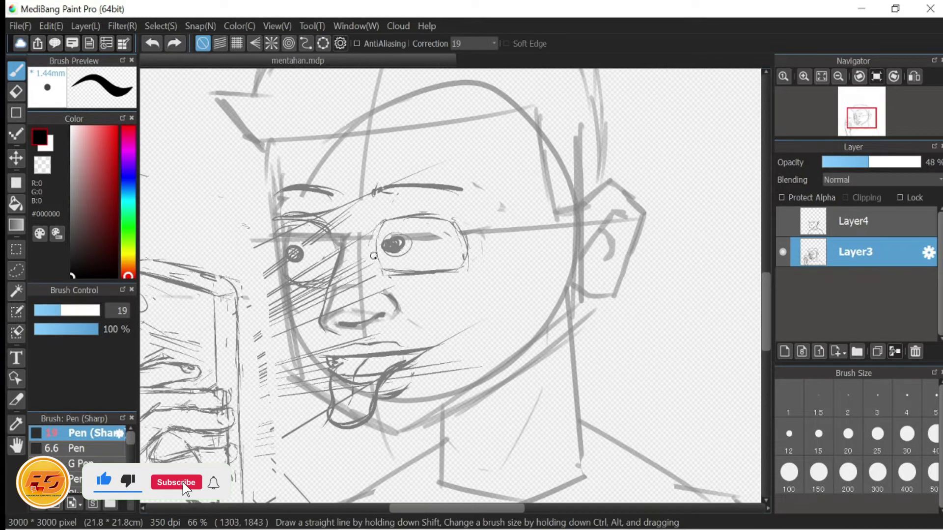
{"action": "key", "text": "ctrl+y"}
{"action": "key", "text": "ctrl+z"}
{"action": "left_click_drag", "start_coordinate": [436, 225], "coordinate": [564, 255]}
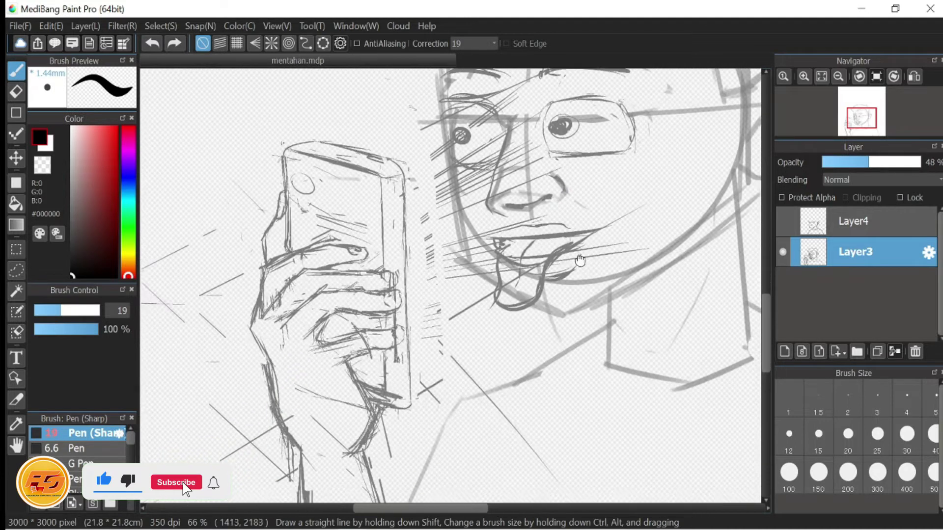
{"action": "scroll", "coordinate": [552, 329], "scroll_direction": "down", "scroll_amount": 2}
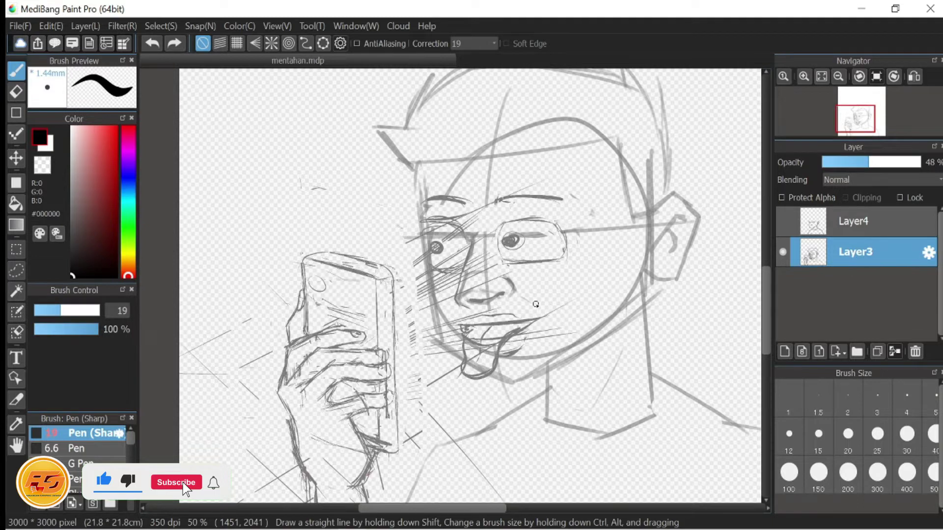
{"action": "left_click_drag", "start_coordinate": [499, 396], "coordinate": [440, 299]}
{"action": "scroll", "coordinate": [484, 374], "scroll_direction": "down", "scroll_amount": 2}
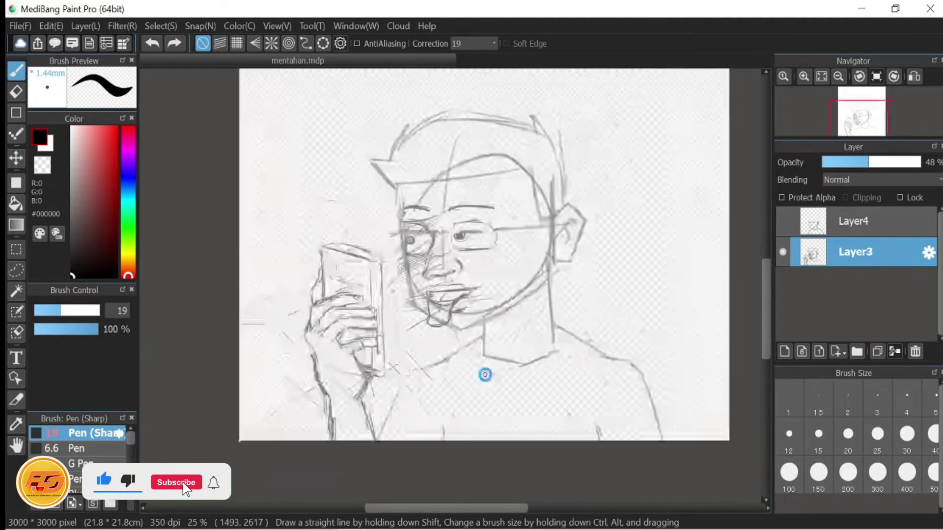
Step: Erase the open mouth and tongue, including nearby chin lines, and draw small closed lips with a straight centre line
{"action": "scroll", "coordinate": [484, 375], "scroll_direction": "up", "scroll_amount": 4}
{"action": "left_click", "coordinate": [16, 91]}
{"action": "mouse_move", "coordinate": [334, 275]}
{"action": "left_mouse_down"}
{"action": "mouse_move", "coordinate": [368, 269]}
{"action": "mouse_move", "coordinate": [421, 210]}
{"action": "mouse_move", "coordinate": [342, 210]}
{"action": "mouse_move", "coordinate": [378, 246]}
{"action": "mouse_move", "coordinate": [361, 185]}
{"action": "mouse_move", "coordinate": [353, 295]}
{"action": "mouse_move", "coordinate": [275, 305]}
{"action": "left_mouse_up"}
{"action": "key", "text": "b"}
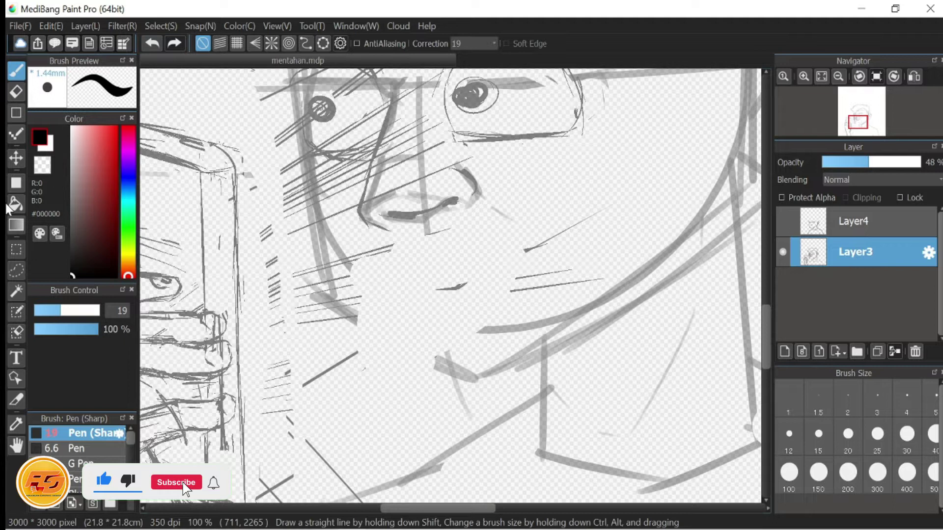
{"action": "left_click_drag", "start_coordinate": [490, 279], "coordinate": [358, 283]}
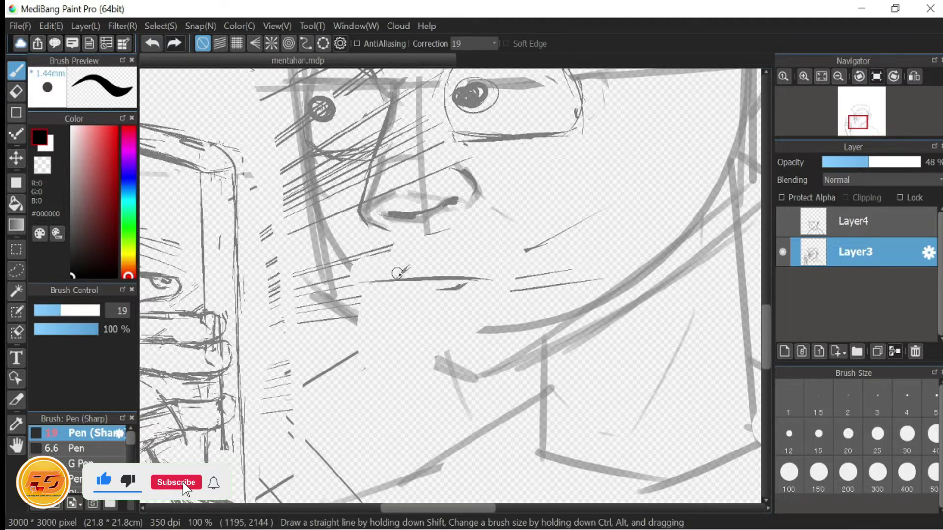
{"action": "left_click_drag", "start_coordinate": [469, 276], "coordinate": [431, 261]}
{"action": "mouse_move", "coordinate": [417, 309]}
{"action": "left_mouse_down"}
{"action": "mouse_move", "coordinate": [457, 309]}
{"action": "mouse_move", "coordinate": [446, 352]}
{"action": "left_mouse_up"}
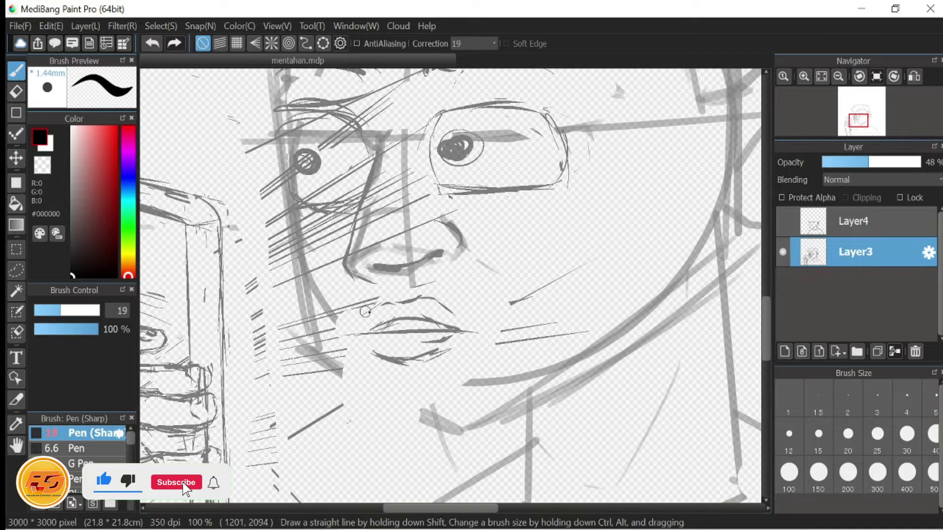
Step: Thicken the eyebrow farther from the phone and draw a small heart above the phone
{"action": "scroll", "coordinate": [448, 362], "scroll_direction": "up", "scroll_amount": 5}
{"action": "left_click_drag", "start_coordinate": [429, 191], "coordinate": [572, 178]}
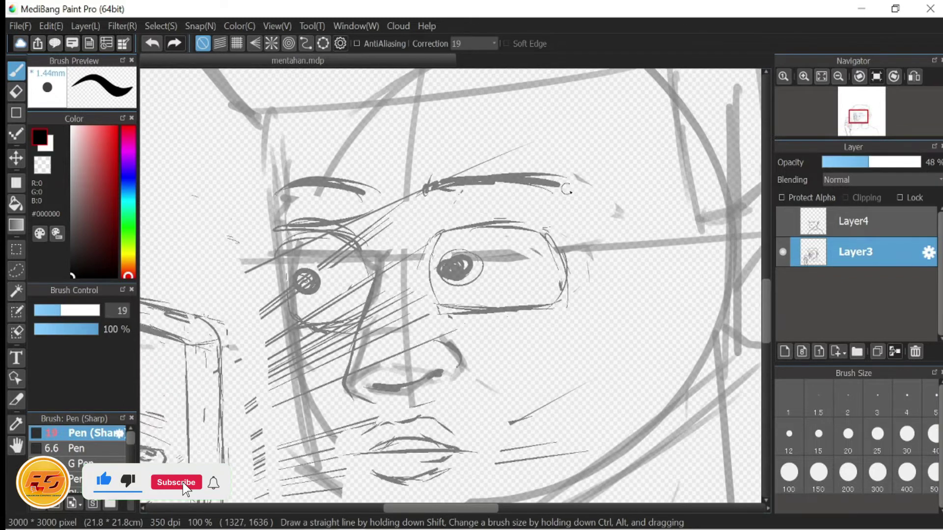
{"action": "scroll", "coordinate": [610, 274], "scroll_direction": "down", "scroll_amount": 6}
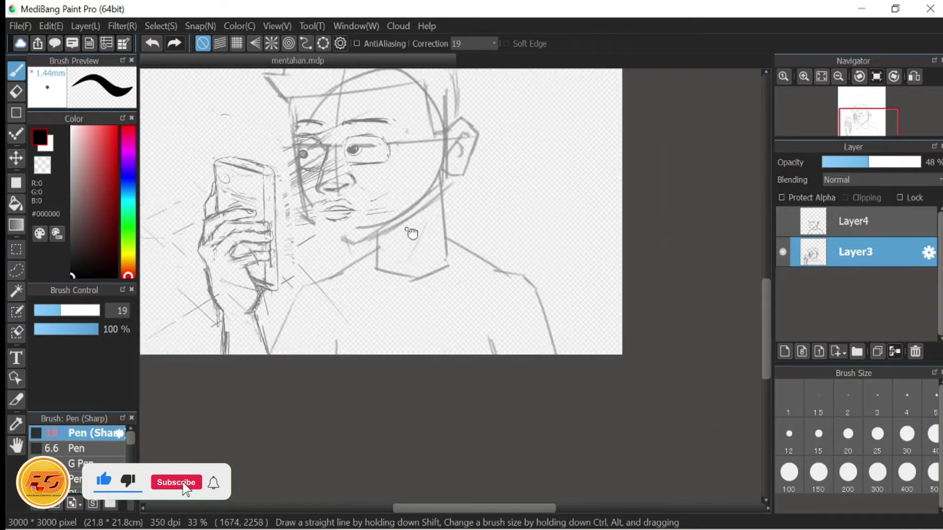
{"action": "left_click_drag", "start_coordinate": [504, 230], "coordinate": [492, 270]}
{"action": "left_click_drag", "start_coordinate": [317, 206], "coordinate": [339, 271]}
{"action": "mouse_move", "coordinate": [504, 345]}
{"action": "left_mouse_down"}
{"action": "mouse_move", "coordinate": [482, 304]}
{"action": "mouse_move", "coordinate": [501, 323]}
{"action": "mouse_move", "coordinate": [466, 302]}
{"action": "left_mouse_up"}
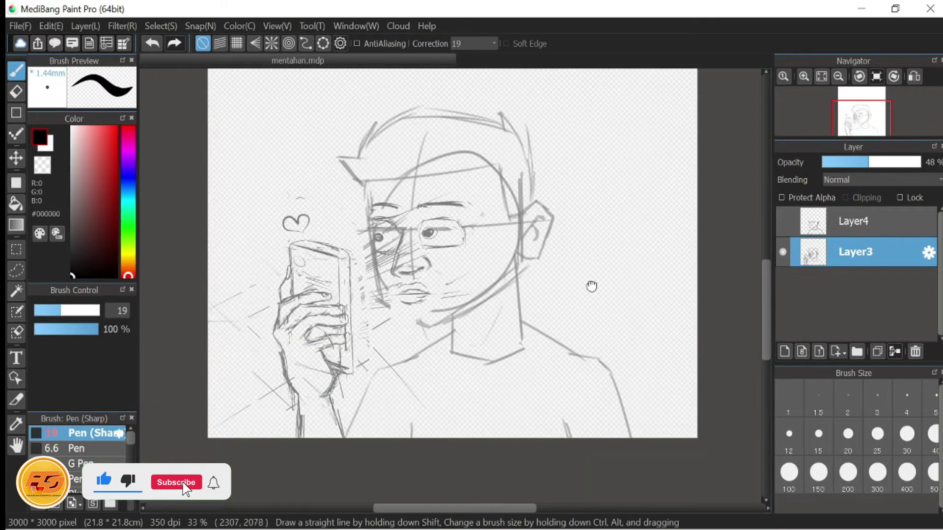
{"action": "scroll", "coordinate": [591, 286], "scroll_direction": "down", "scroll_amount": 1}
{"action": "scroll", "coordinate": [591, 286], "scroll_direction": "up", "scroll_amount": 3}
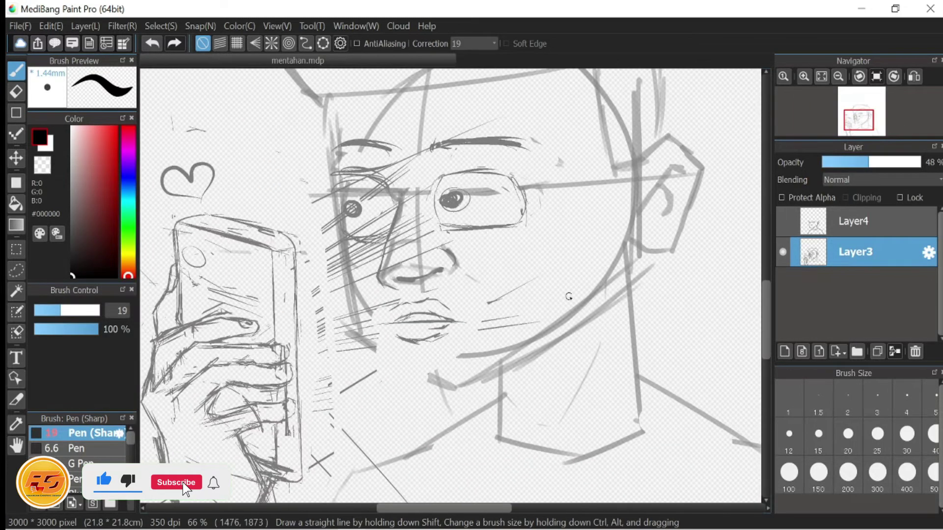
Step: Erase the eye farther from the phone and try a single arched closed-eyelid line in its place
{"action": "scroll", "coordinate": [343, 408], "scroll_direction": "up", "scroll_amount": 1}
{"action": "left_click", "coordinate": [16, 91]}
{"action": "mouse_move", "coordinate": [437, 240]}
{"action": "left_mouse_down"}
{"action": "mouse_move", "coordinate": [476, 190]}
{"action": "mouse_move", "coordinate": [500, 239]}
{"action": "mouse_move", "coordinate": [470, 239]}
{"action": "mouse_move", "coordinate": [458, 259]}
{"action": "mouse_move", "coordinate": [540, 231]}
{"action": "left_mouse_up"}
{"action": "key", "text": "b"}
{"action": "key", "text": "ctrl+z"}
{"action": "left_click_drag", "start_coordinate": [427, 227], "coordinate": [530, 216]}
{"action": "key", "text": "ctrl+z"}
{"action": "left_click_drag", "start_coordinate": [428, 227], "coordinate": [520, 229]}
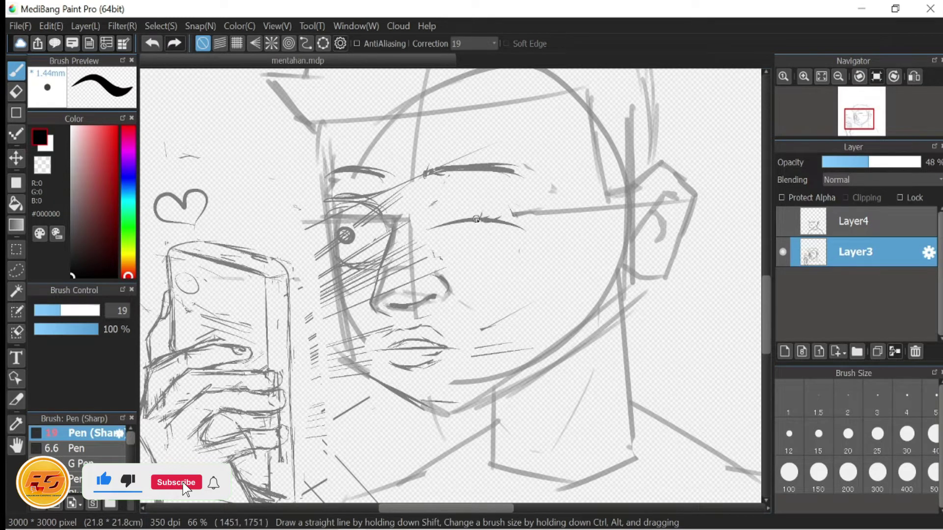
{"action": "scroll", "coordinate": [438, 254], "scroll_direction": "right", "scroll_amount": 1}
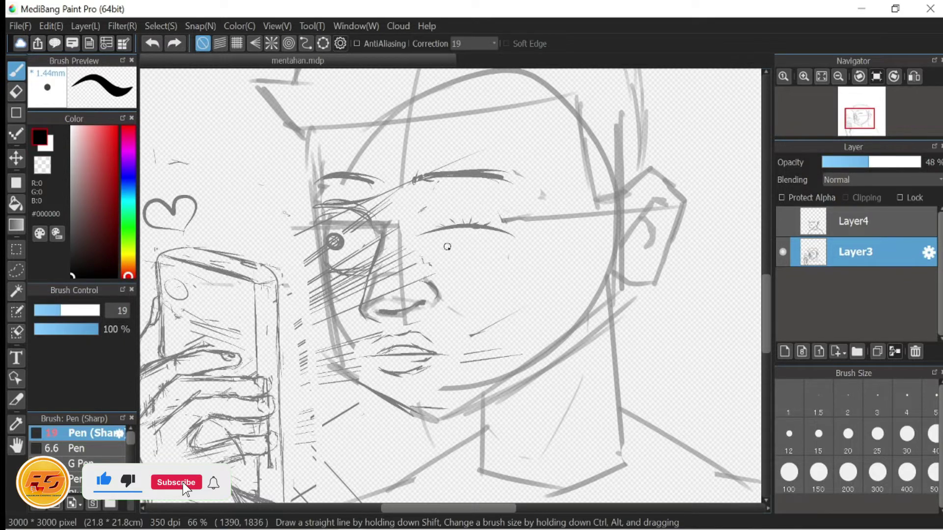
Step: Undo the closed-eyelid attempt and the erasing to restore the open eye farther from the phone
{"action": "key", "text": "ctrl+z"}
{"action": "left_click_drag", "start_coordinate": [432, 219], "coordinate": [451, 266]}
{"action": "key", "text": "ctrl+z"}
{"action": "key", "text": "ctrl+z"}
{"action": "key", "text": "ctrl+z"}
{"action": "key", "text": "ctrl+z"}
Step: Reinforce the outline of the eye farther from the phone, rounding its inner side
{"action": "left_click_drag", "start_coordinate": [428, 216], "coordinate": [444, 235]}
{"action": "mouse_move", "coordinate": [420, 203]}
{"action": "left_mouse_down"}
{"action": "mouse_move", "coordinate": [510, 258]}
{"action": "mouse_move", "coordinate": [482, 275]}
{"action": "mouse_move", "coordinate": [498, 281]}
{"action": "mouse_move", "coordinate": [517, 259]}
{"action": "left_mouse_up"}
{"action": "left_click_drag", "start_coordinate": [466, 202], "coordinate": [480, 247]}
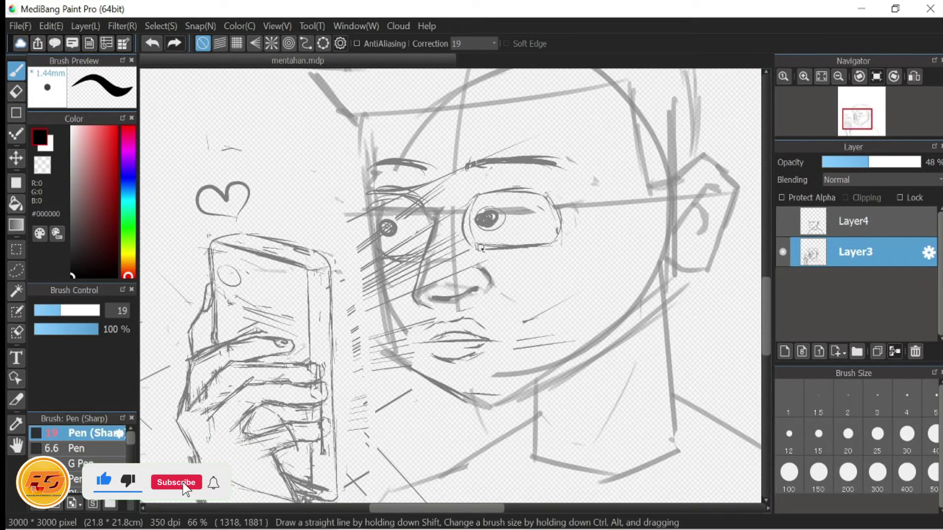
{"action": "left_click_drag", "start_coordinate": [527, 221], "coordinate": [462, 240]}
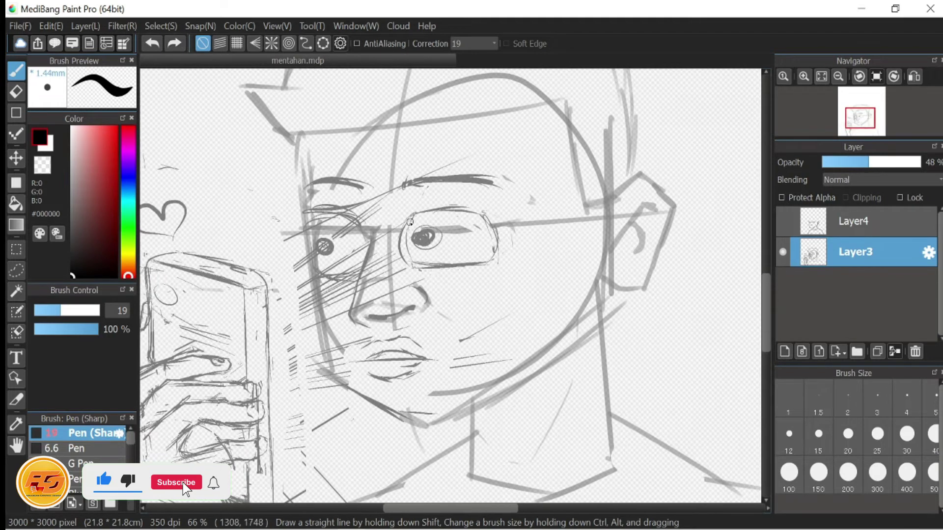
{"action": "left_click_drag", "start_coordinate": [482, 237], "coordinate": [555, 226]}
{"action": "scroll", "coordinate": [598, 287], "scroll_direction": "down", "scroll_amount": 3}
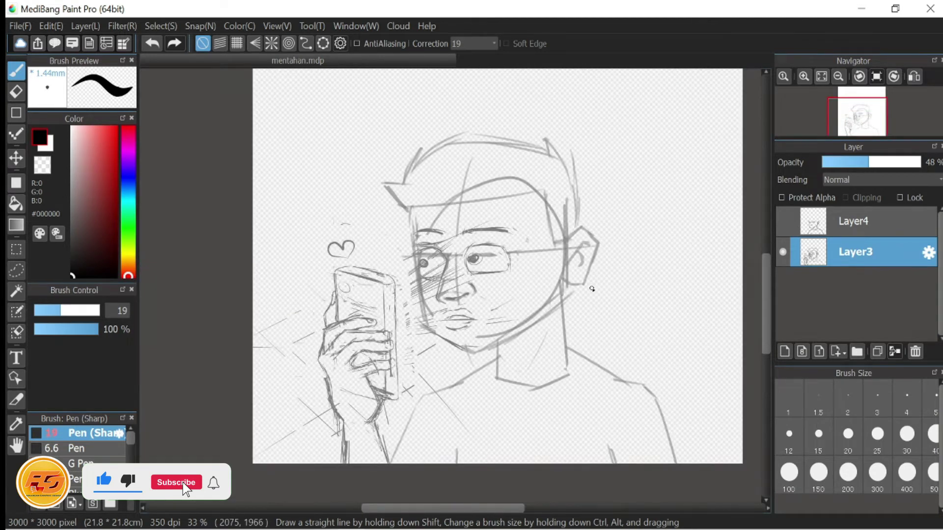
Step: Redraw the eyebrow farther from the phone as a high arch with a heavy, downturned outer end
{"action": "scroll", "coordinate": [592, 288], "scroll_direction": "up", "scroll_amount": 3}
{"action": "left_click_drag", "start_coordinate": [435, 314], "coordinate": [299, 336]}
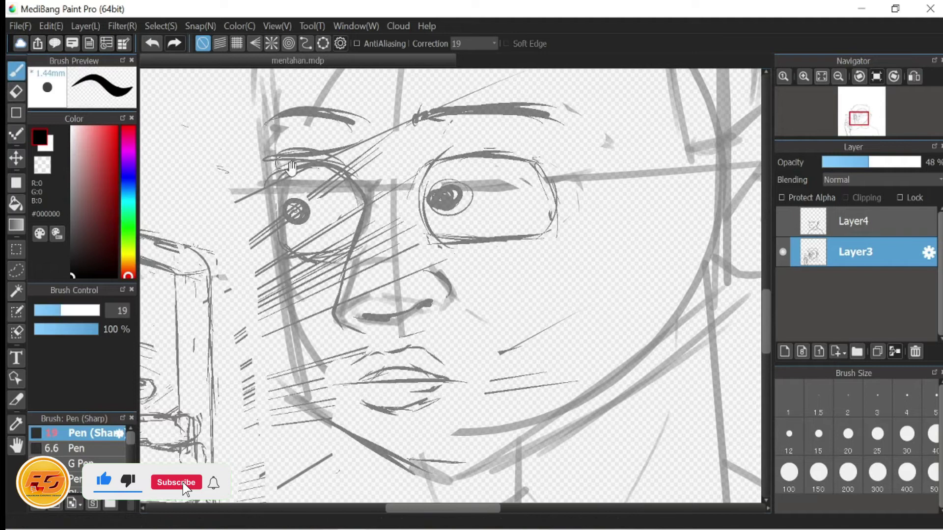
{"action": "left_click_drag", "start_coordinate": [291, 168], "coordinate": [196, 256]}
{"action": "left_click_drag", "start_coordinate": [457, 228], "coordinate": [414, 189]}
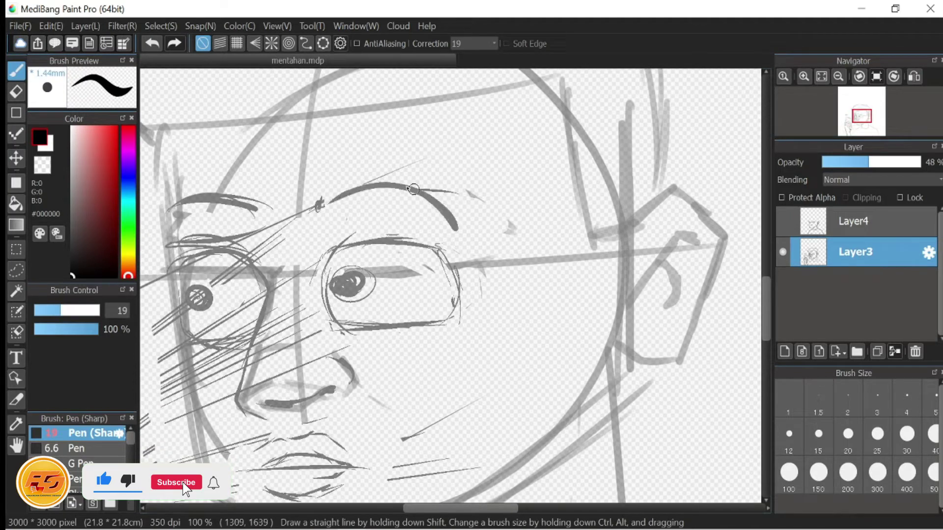
Step: Erase the inner end of the eyebrow nearer the phone and redraw that eyebrow as a rounded arch
{"action": "key", "text": "e"}
{"action": "mouse_move", "coordinate": [256, 201]}
{"action": "left_mouse_down"}
{"action": "mouse_move", "coordinate": [182, 207]}
{"action": "mouse_move", "coordinate": [269, 221]}
{"action": "left_mouse_up"}
{"action": "key", "text": "b"}
{"action": "key", "text": "ctrl+z"}
{"action": "key", "text": "ctrl+z"}
{"action": "left_click_drag", "start_coordinate": [172, 214], "coordinate": [269, 221]}
{"action": "key", "text": "ctrl+z"}
{"action": "mouse_move", "coordinate": [241, 268]}
{"action": "left_mouse_down"}
{"action": "mouse_move", "coordinate": [286, 252]}
{"action": "mouse_move", "coordinate": [252, 260]}
{"action": "left_mouse_up"}
{"action": "left_click_drag", "start_coordinate": [172, 216], "coordinate": [259, 194]}
Step: Redraw the lower lids of both eyes as heavier, smiling curves that bend upward
{"action": "mouse_move", "coordinate": [238, 242]}
{"action": "left_mouse_down"}
{"action": "mouse_move", "coordinate": [287, 227]}
{"action": "mouse_move", "coordinate": [336, 185]}
{"action": "left_mouse_up"}
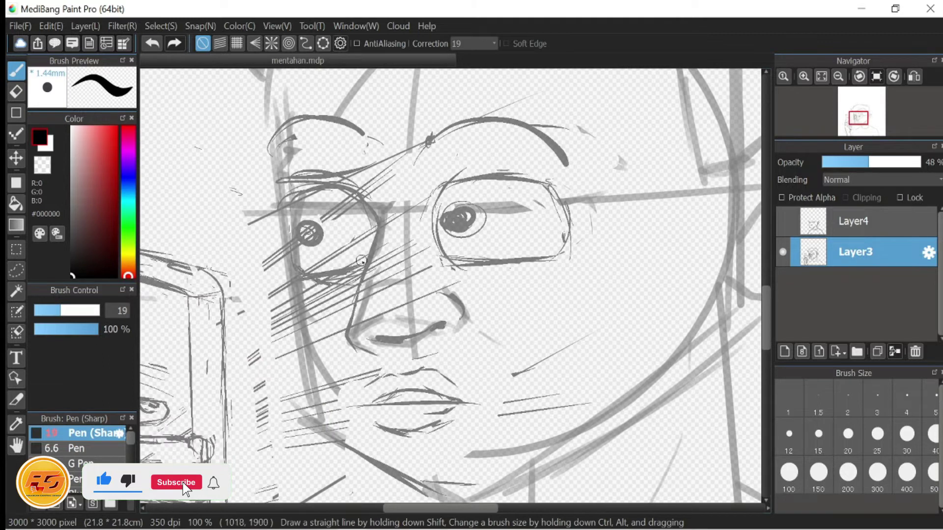
{"action": "left_click_drag", "start_coordinate": [484, 256], "coordinate": [562, 251]}
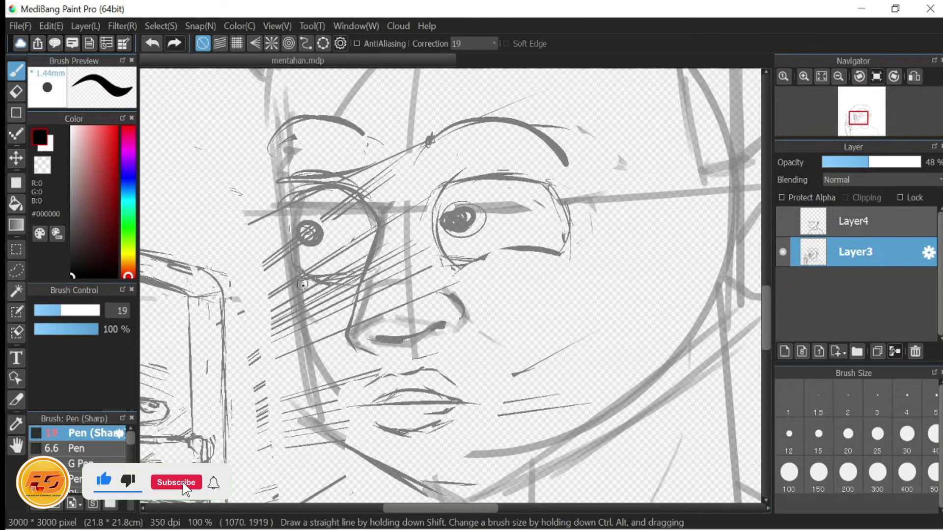
{"action": "left_click_drag", "start_coordinate": [479, 320], "coordinate": [405, 325]}
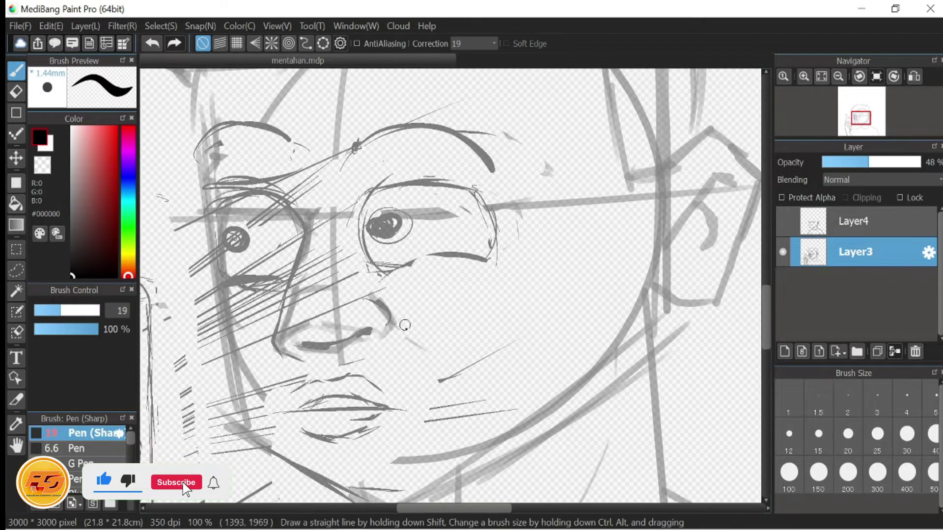
Step: Erase the closed lips and draw a wide open smile rising toward the cheek farther from the phone
{"action": "key", "text": "e"}
{"action": "mouse_move", "coordinate": [343, 428]}
{"action": "left_mouse_down"}
{"action": "mouse_move", "coordinate": [362, 408]}
{"action": "mouse_move", "coordinate": [373, 415]}
{"action": "left_mouse_up"}
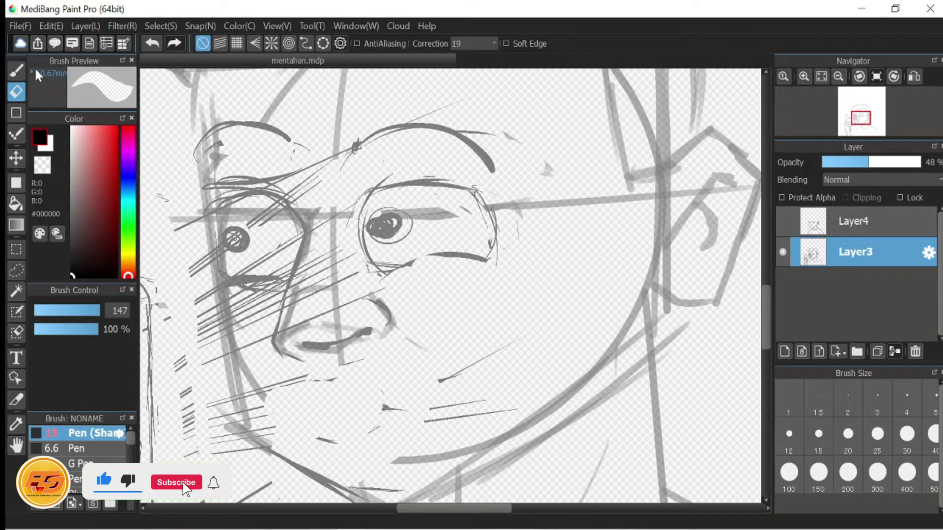
{"action": "key", "text": "b"}
{"action": "left_click_drag", "start_coordinate": [393, 344], "coordinate": [381, 312]}
{"action": "mouse_move", "coordinate": [260, 355]}
{"action": "left_mouse_down"}
{"action": "mouse_move", "coordinate": [416, 300]}
{"action": "mouse_move", "coordinate": [432, 313]}
{"action": "mouse_move", "coordinate": [388, 403]}
{"action": "left_mouse_up"}
{"action": "mouse_move", "coordinate": [351, 408]}
{"action": "left_mouse_down"}
{"action": "mouse_move", "coordinate": [353, 418]}
{"action": "mouse_move", "coordinate": [282, 391]}
{"action": "left_mouse_up"}
{"action": "scroll", "coordinate": [452, 347], "scroll_direction": "down", "scroll_amount": 2}
{"action": "scroll", "coordinate": [607, 329], "scroll_direction": "up", "scroll_amount": 1}
Step: Add a crease at the smile's raised corner and thicken the upper lid of the eye farther from the phone
{"action": "mouse_move", "coordinate": [400, 421]}
{"action": "left_mouse_down"}
{"action": "mouse_move", "coordinate": [435, 434]}
{"action": "mouse_move", "coordinate": [442, 403]}
{"action": "mouse_move", "coordinate": [395, 451]}
{"action": "mouse_move", "coordinate": [410, 347]}
{"action": "left_mouse_up"}
{"action": "scroll", "coordinate": [514, 279], "scroll_direction": "up", "scroll_amount": 1}
{"action": "scroll", "coordinate": [514, 278], "scroll_direction": "up", "scroll_amount": 1}
{"action": "mouse_move", "coordinate": [508, 355]}
{"action": "left_mouse_down"}
{"action": "mouse_move", "coordinate": [420, 348]}
{"action": "mouse_move", "coordinate": [348, 388]}
{"action": "left_mouse_up"}
{"action": "left_click_drag", "start_coordinate": [427, 392], "coordinate": [500, 287]}
{"action": "left_click_drag", "start_coordinate": [582, 256], "coordinate": [616, 285]}
{"action": "mouse_move", "coordinate": [642, 251]}
{"action": "left_mouse_down"}
{"action": "mouse_move", "coordinate": [583, 349]}
{"action": "mouse_move", "coordinate": [560, 319]}
{"action": "left_mouse_up"}
{"action": "mouse_move", "coordinate": [304, 388]}
{"action": "left_mouse_down"}
{"action": "mouse_move", "coordinate": [300, 367]}
{"action": "mouse_move", "coordinate": [436, 285]}
{"action": "mouse_move", "coordinate": [314, 378]}
{"action": "left_mouse_up"}
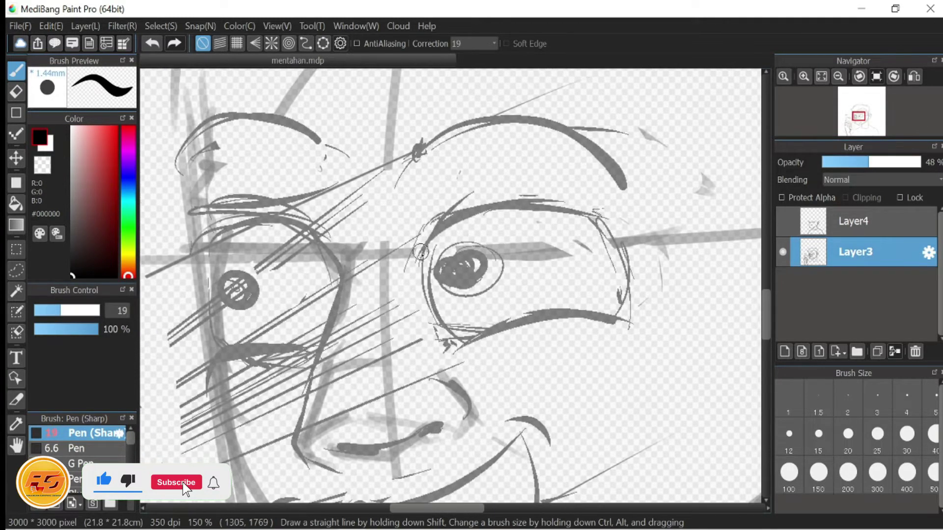
{"action": "left_click_drag", "start_coordinate": [527, 126], "coordinate": [495, 156]}
{"action": "scroll", "coordinate": [495, 156], "scroll_direction": "down", "scroll_amount": 3}
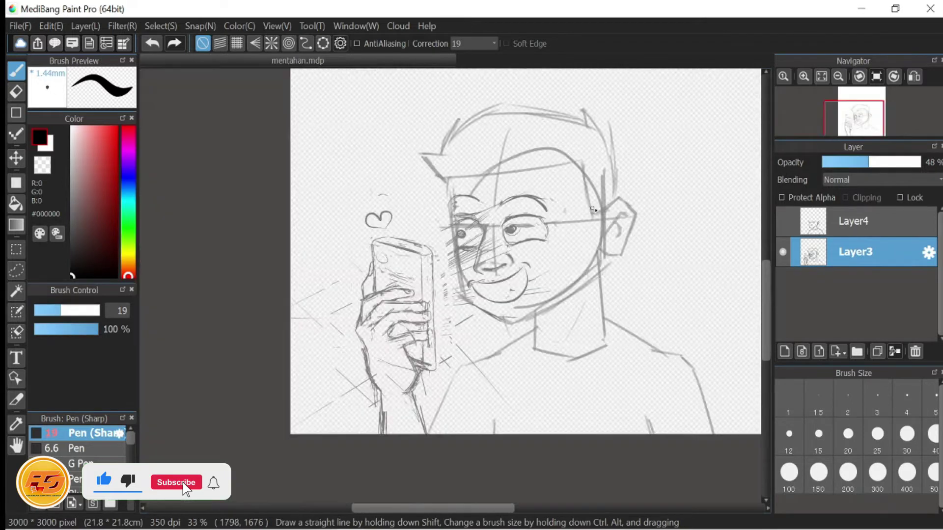
Step: Strengthen the smile's outline, curve a teeth line inside it and add a crease at the corner nearer the phone
{"action": "scroll", "coordinate": [565, 227], "scroll_direction": "up", "scroll_amount": 2}
{"action": "left_click_drag", "start_coordinate": [354, 397], "coordinate": [356, 361]}
{"action": "mouse_move", "coordinate": [230, 296]}
{"action": "left_mouse_down"}
{"action": "mouse_move", "coordinate": [241, 309]}
{"action": "mouse_move", "coordinate": [390, 269]}
{"action": "left_mouse_up"}
{"action": "left_click_drag", "start_coordinate": [321, 360], "coordinate": [414, 399]}
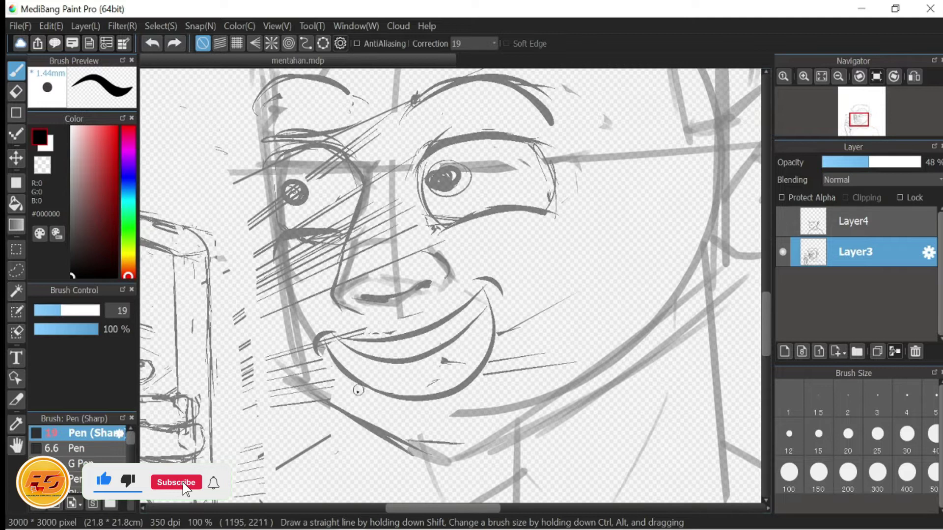
Step: Try adding another curved line along the lower part of the smile
{"action": "mouse_move", "coordinate": [342, 375]}
{"action": "left_mouse_down"}
{"action": "mouse_move", "coordinate": [483, 340]}
{"action": "mouse_move", "coordinate": [363, 373]}
{"action": "mouse_move", "coordinate": [424, 366]}
{"action": "left_mouse_up"}
{"action": "key", "text": "ctrl+z"}
{"action": "key", "text": "ctrl+z"}
{"action": "key", "text": "ctrl+z"}
{"action": "mouse_move", "coordinate": [355, 385]}
{"action": "left_mouse_down"}
{"action": "mouse_move", "coordinate": [484, 360]}
{"action": "mouse_move", "coordinate": [497, 368]}
{"action": "left_mouse_up"}
{"action": "key", "text": "ctrl+z"}
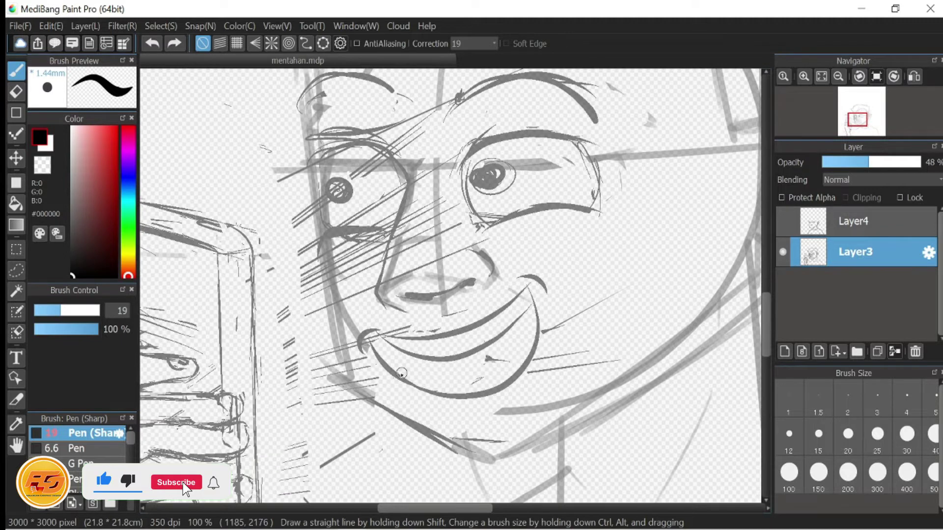
{"action": "scroll", "coordinate": [474, 349], "scroll_direction": "down", "scroll_amount": 5}
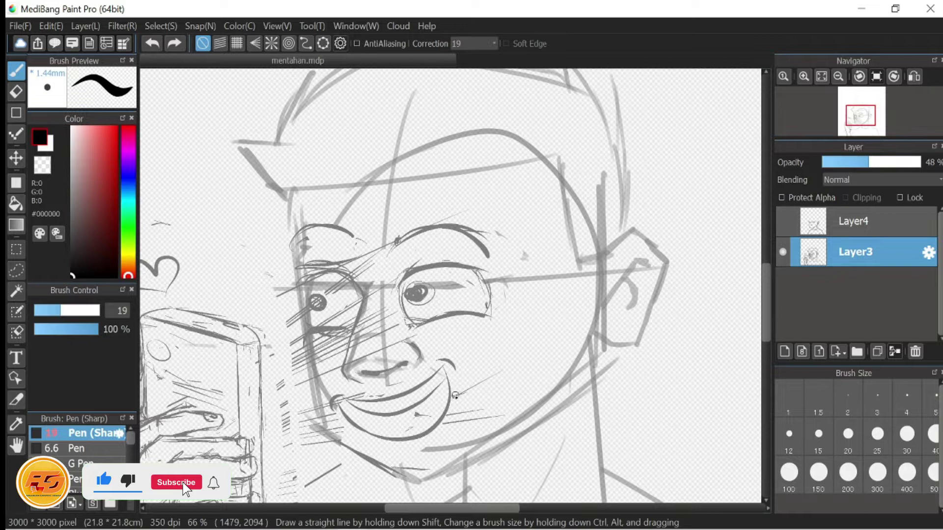
Step: Set the eraser size to 17 and cut a gap near the outer end of the eyebrow farther from the phone
{"action": "scroll", "coordinate": [496, 381], "scroll_direction": "down", "scroll_amount": 2}
{"action": "scroll", "coordinate": [530, 299], "scroll_direction": "up", "scroll_amount": 5}
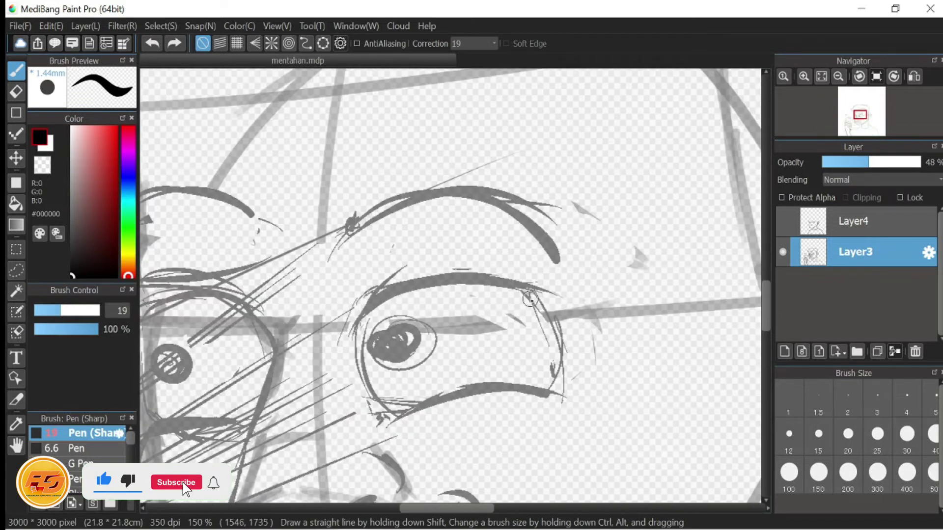
{"action": "key", "text": "e"}
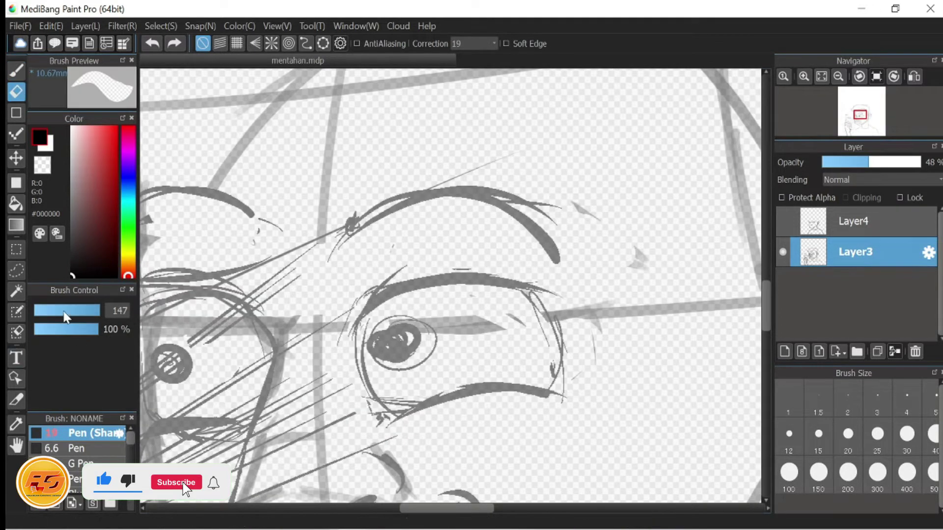
{"action": "mouse_move", "coordinate": [428, 281]}
{"action": "left_mouse_down"}
{"action": "mouse_move", "coordinate": [546, 184]}
{"action": "mouse_move", "coordinate": [462, 244]}
{"action": "left_mouse_up"}
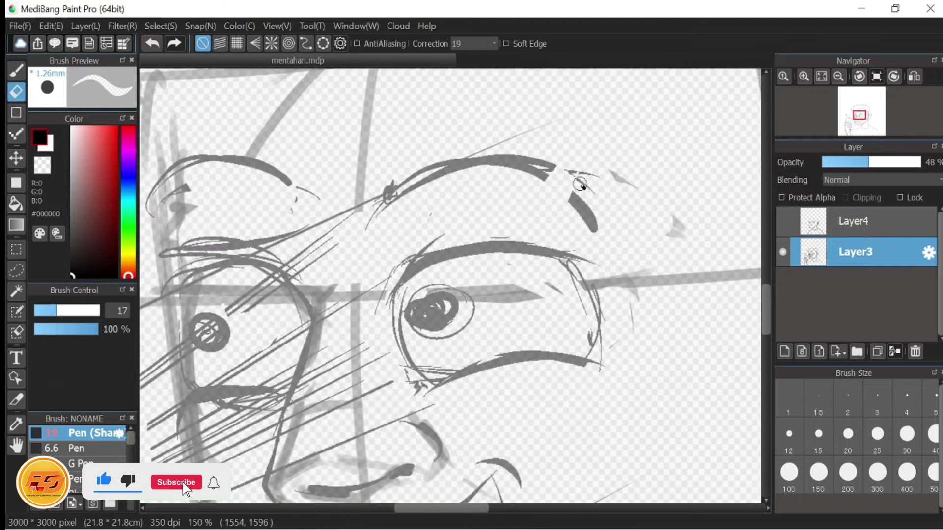
Step: Thicken the detached outer end and the main arch of the eyebrow farther from the phone with a size 19 brush
{"action": "key", "text": "b"}
{"action": "key", "text": "ctrl+z"}
{"action": "mouse_move", "coordinate": [595, 229]}
{"action": "left_mouse_down"}
{"action": "mouse_move", "coordinate": [574, 176]}
{"action": "mouse_move", "coordinate": [570, 192]}
{"action": "mouse_move", "coordinate": [577, 173]}
{"action": "mouse_move", "coordinate": [584, 229]}
{"action": "left_mouse_up"}
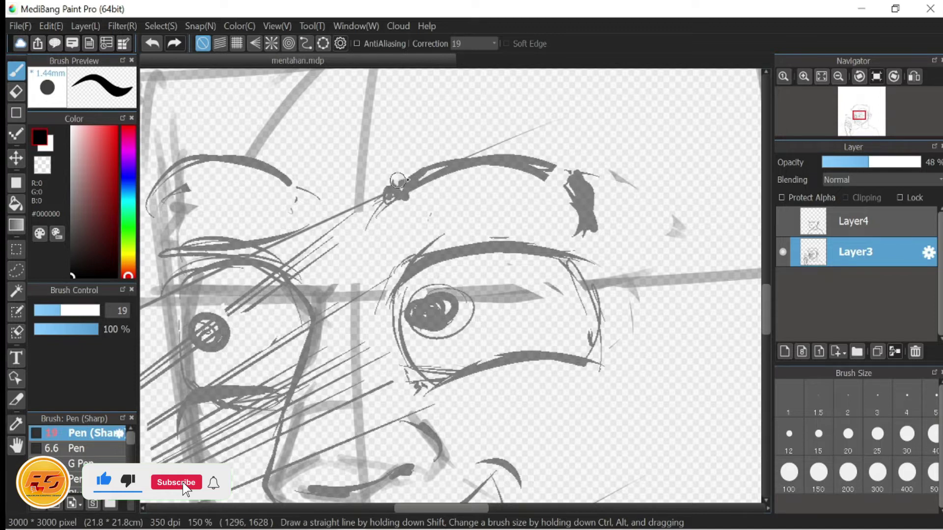
{"action": "mouse_move", "coordinate": [441, 184]}
{"action": "left_mouse_down"}
{"action": "mouse_move", "coordinate": [514, 166]}
{"action": "mouse_move", "coordinate": [485, 177]}
{"action": "mouse_move", "coordinate": [537, 176]}
{"action": "mouse_move", "coordinate": [441, 179]}
{"action": "mouse_move", "coordinate": [504, 168]}
{"action": "mouse_move", "coordinate": [545, 175]}
{"action": "left_mouse_up"}
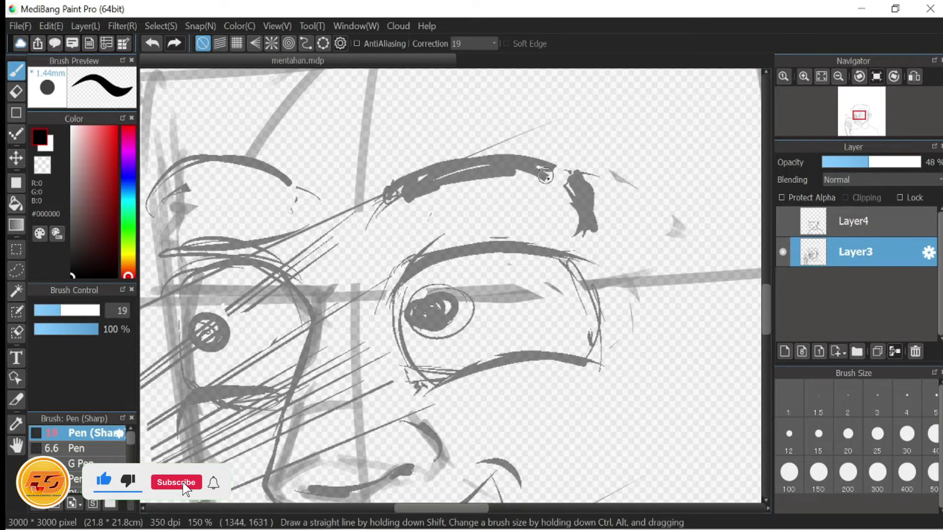
Step: Add a curved iris outline beside the pupil of the eye nearer the phone
{"action": "scroll", "coordinate": [471, 166], "scroll_direction": "down", "scroll_amount": 5}
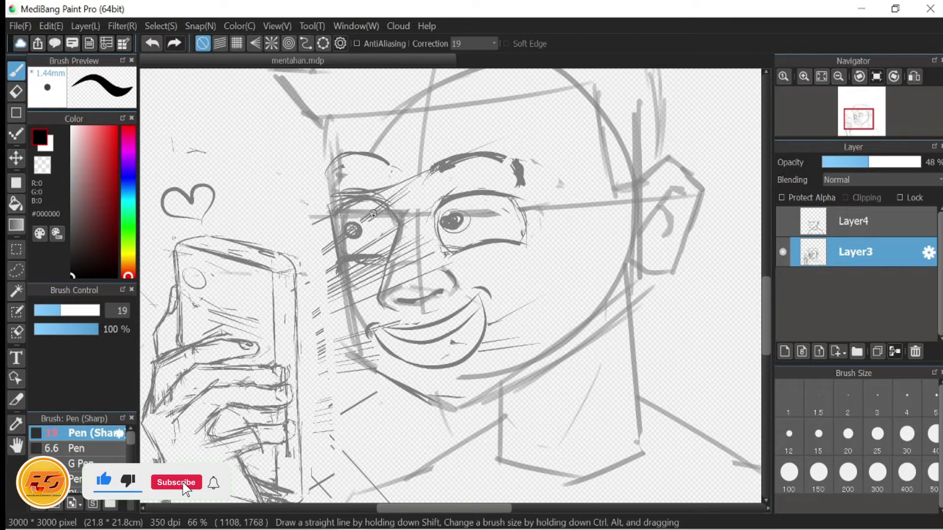
{"action": "left_click_drag", "start_coordinate": [335, 208], "coordinate": [361, 276]}
{"action": "scroll", "coordinate": [362, 276], "scroll_direction": "down", "scroll_amount": 2}
{"action": "scroll", "coordinate": [362, 276], "scroll_direction": "right", "scroll_amount": 3}
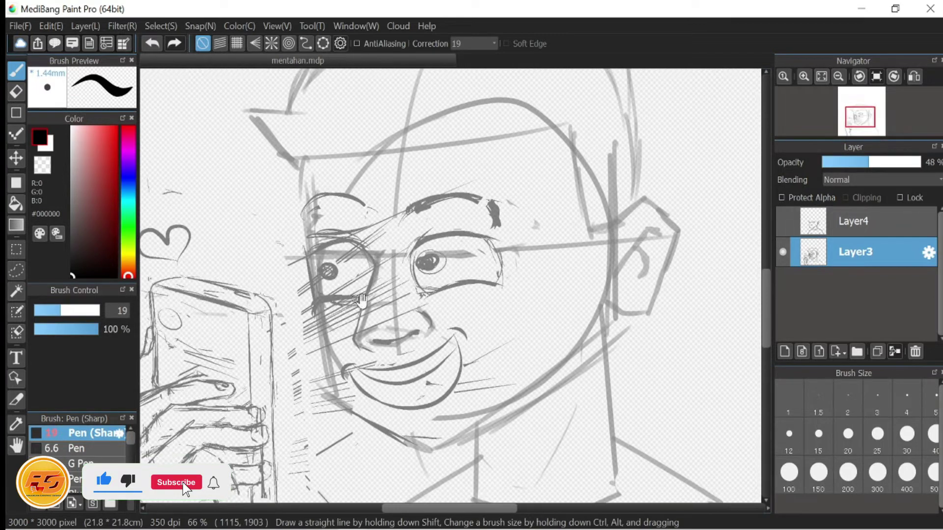
{"action": "scroll", "coordinate": [355, 244], "scroll_direction": "down", "scroll_amount": 1}
{"action": "scroll", "coordinate": [354, 244], "scroll_direction": "left", "scroll_amount": 2}
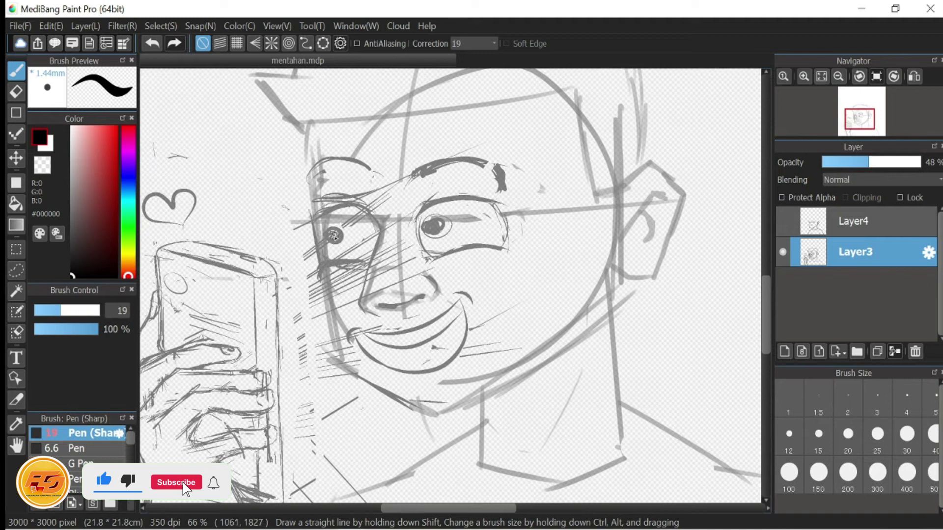
{"action": "scroll", "coordinate": [557, 259], "scroll_direction": "down", "scroll_amount": 1}
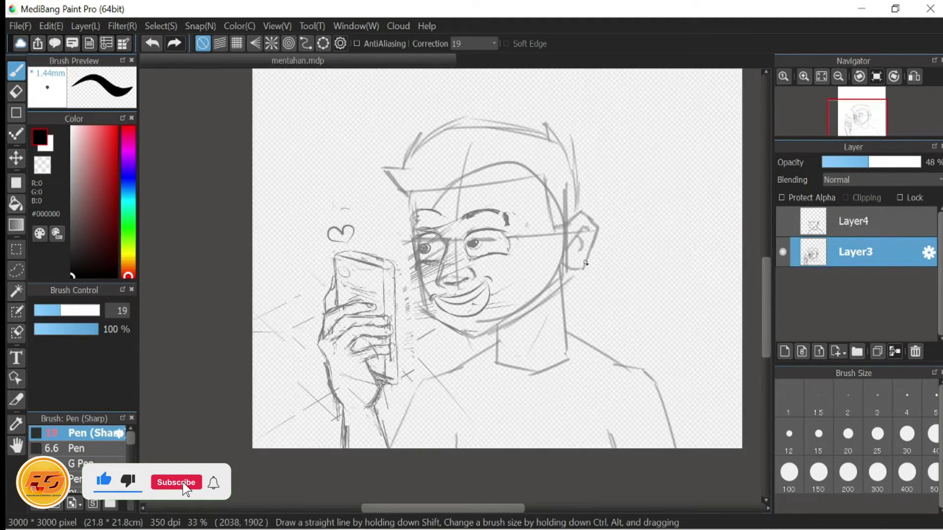
{"action": "scroll", "coordinate": [509, 239], "scroll_direction": "up", "scroll_amount": 2}
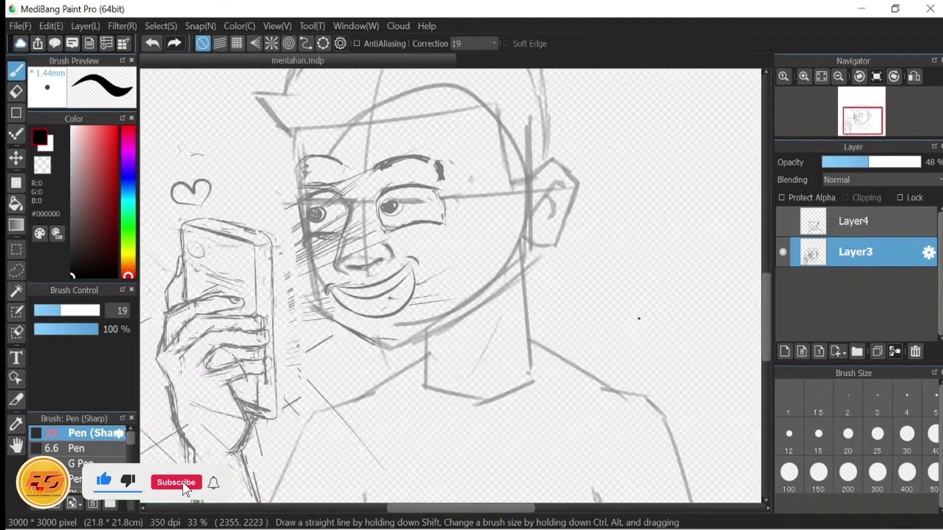
{"action": "left_click_drag", "start_coordinate": [382, 275], "coordinate": [442, 358]}
Step: Erase the filled pupil farther from the phone with a size 20 eraser and redraw it as a ring with a highlight
{"action": "left_click", "coordinate": [15, 92]}
{"action": "left_click_drag", "start_coordinate": [55, 310], "coordinate": [50, 311]}
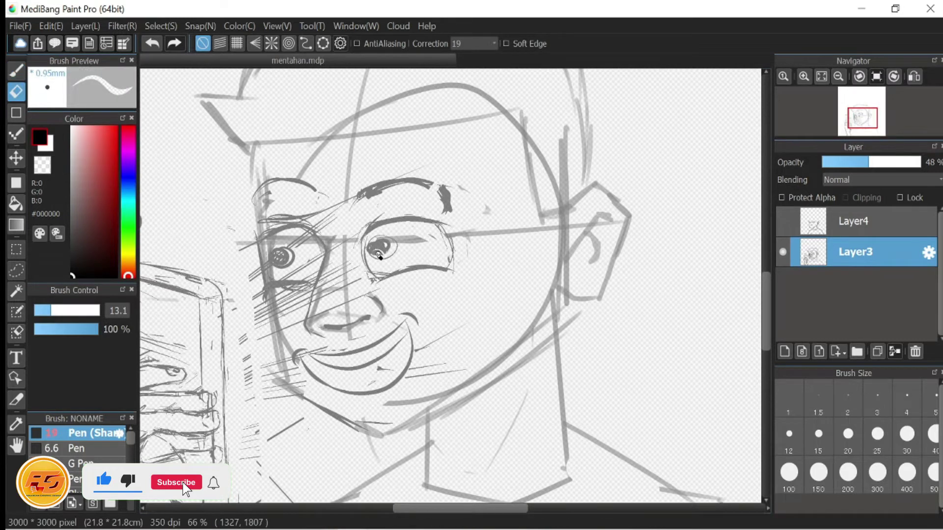
{"action": "scroll", "coordinate": [438, 306], "scroll_direction": "up", "scroll_amount": 1}
{"action": "left_click_drag", "start_coordinate": [369, 301], "coordinate": [418, 328]}
{"action": "left_click", "coordinate": [61, 310]}
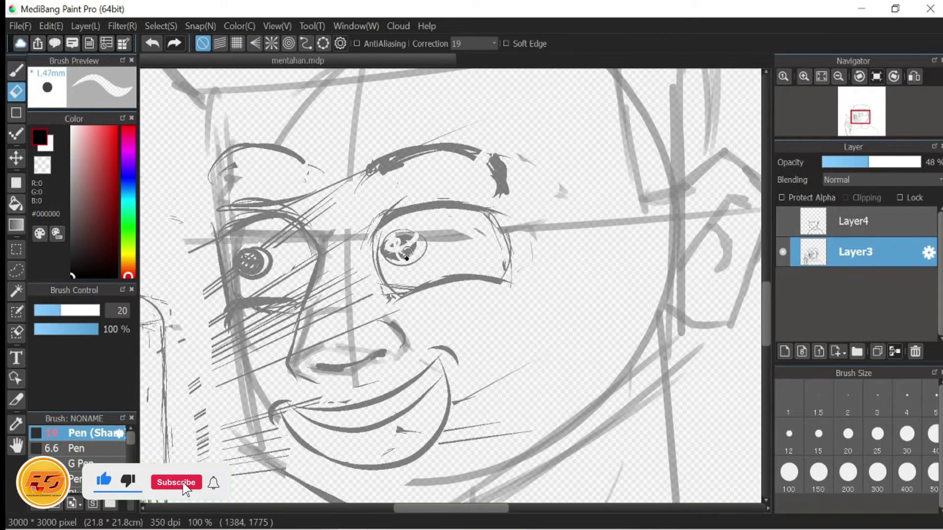
{"action": "key", "text": "b"}
{"action": "left_click_drag", "start_coordinate": [401, 236], "coordinate": [388, 240]}
{"action": "scroll", "coordinate": [411, 249], "scroll_direction": "down", "scroll_amount": 2}
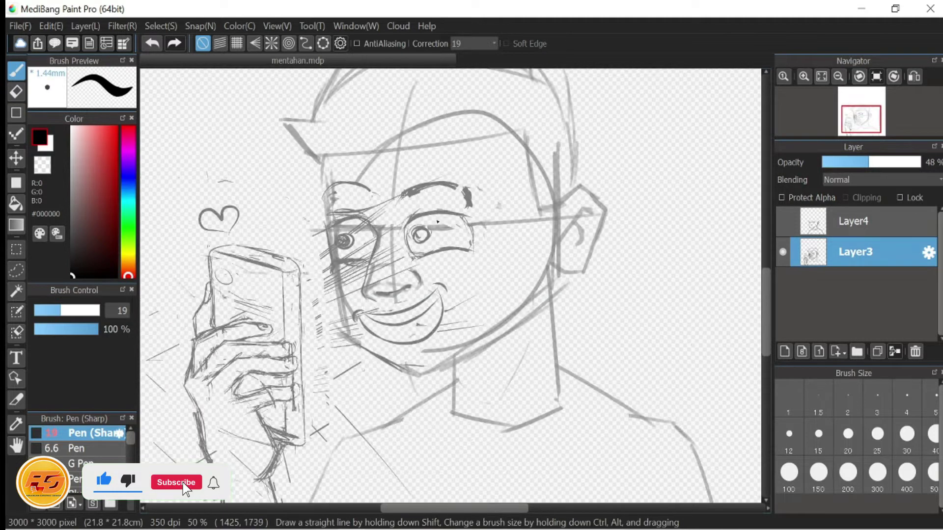
Step: Sketch the lower edge of the eyebrow farther from the phone and add short shading strokes on the cheek and beside the neck
{"action": "scroll", "coordinate": [536, 221], "scroll_direction": "up", "scroll_amount": 3}
{"action": "left_click_drag", "start_coordinate": [660, 236], "coordinate": [483, 295]}
{"action": "mouse_move", "coordinate": [314, 325]}
{"action": "left_mouse_down"}
{"action": "mouse_move", "coordinate": [422, 283]}
{"action": "mouse_move", "coordinate": [429, 265]}
{"action": "mouse_move", "coordinate": [431, 303]}
{"action": "mouse_move", "coordinate": [397, 339]}
{"action": "left_mouse_up"}
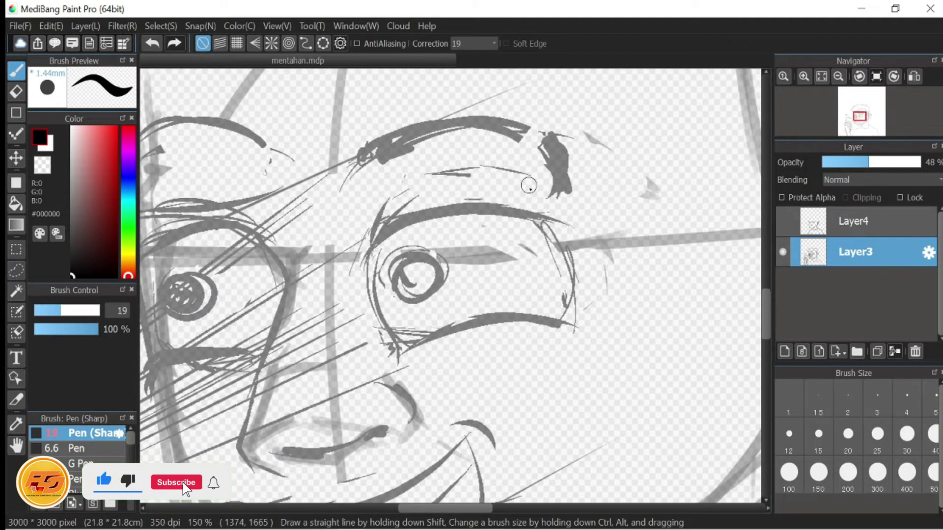
{"action": "scroll", "coordinate": [529, 185], "scroll_direction": "down", "scroll_amount": 5}
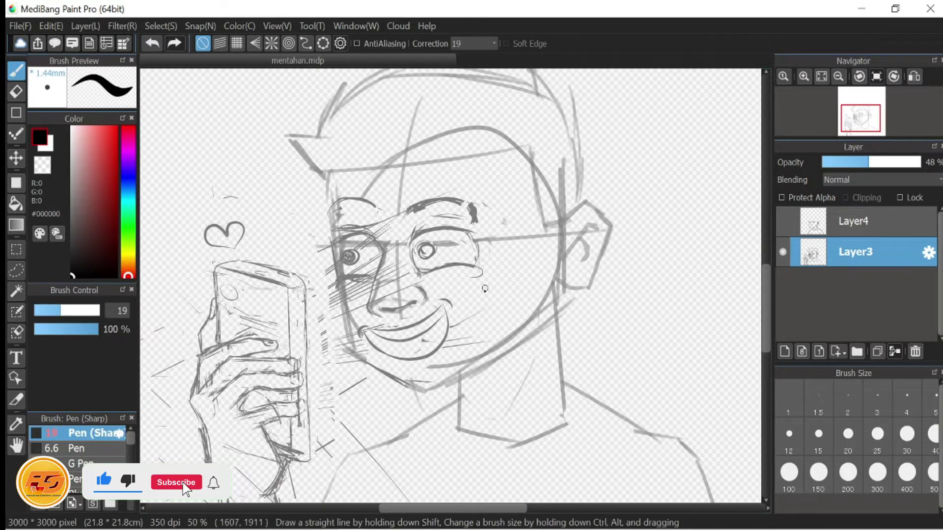
{"action": "left_click_drag", "start_coordinate": [459, 293], "coordinate": [543, 231]}
{"action": "mouse_move", "coordinate": [514, 317]}
{"action": "left_mouse_down"}
{"action": "mouse_move", "coordinate": [411, 301]}
{"action": "mouse_move", "coordinate": [517, 418]}
{"action": "mouse_move", "coordinate": [491, 455]}
{"action": "left_mouse_up"}
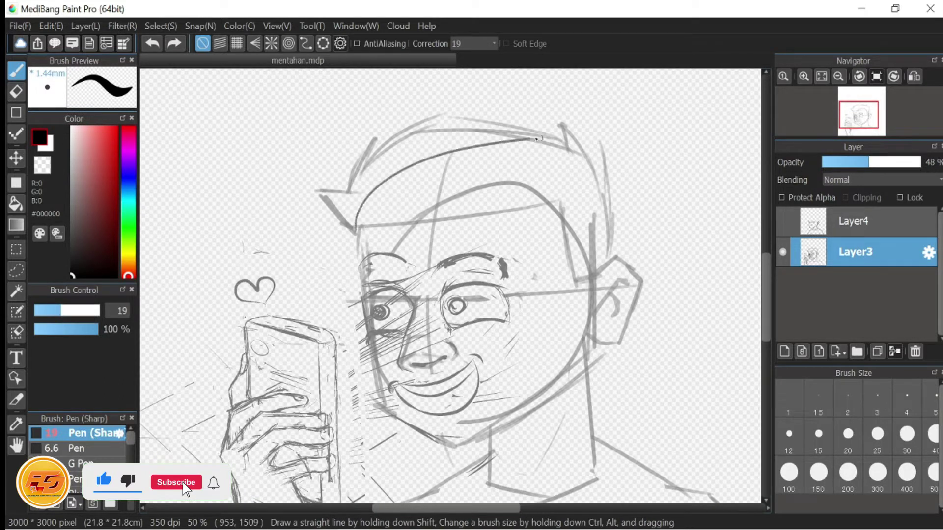
Step: Sketch the hair with a rounded crown outline, a sweeping fringe curve looping back along the hairline, and a sideburn line before the ear
{"action": "mouse_move", "coordinate": [565, 191]}
{"action": "left_mouse_down"}
{"action": "mouse_move", "coordinate": [362, 225]}
{"action": "mouse_move", "coordinate": [442, 140]}
{"action": "mouse_move", "coordinate": [584, 142]}
{"action": "left_mouse_up"}
{"action": "key", "text": "ctrl+z"}
{"action": "mouse_move", "coordinate": [361, 231]}
{"action": "left_mouse_down"}
{"action": "mouse_move", "coordinate": [529, 139]}
{"action": "mouse_move", "coordinate": [565, 140]}
{"action": "left_mouse_up"}
{"action": "key", "text": "ctrl+z"}
{"action": "key", "text": "ctrl+z"}
{"action": "key", "text": "ctrl+y"}
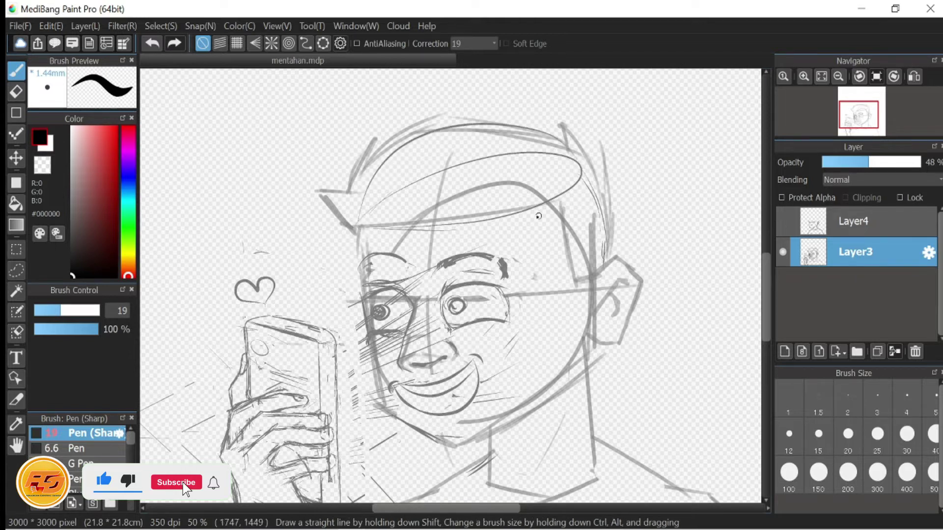
{"action": "key", "text": "ctrl+z"}
{"action": "left_click_drag", "start_coordinate": [549, 210], "coordinate": [565, 268]}
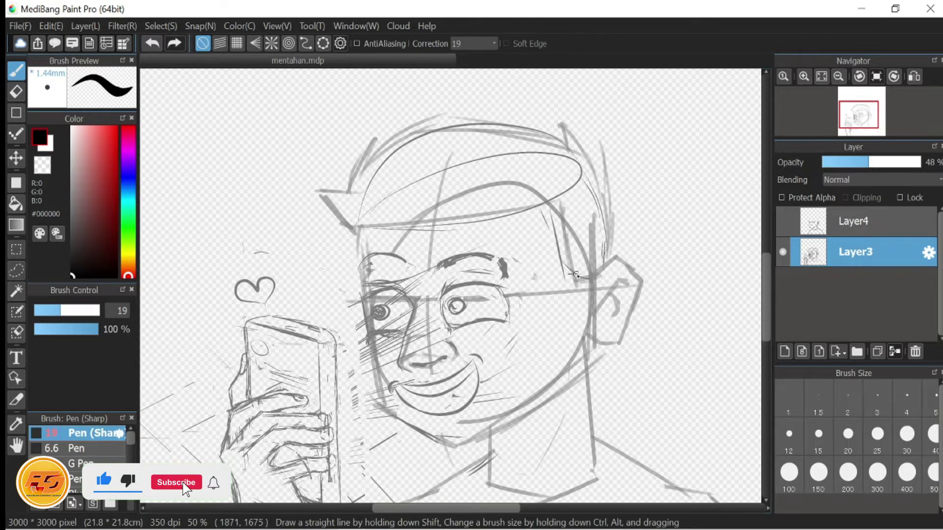
{"action": "left_click_drag", "start_coordinate": [510, 279], "coordinate": [470, 284]}
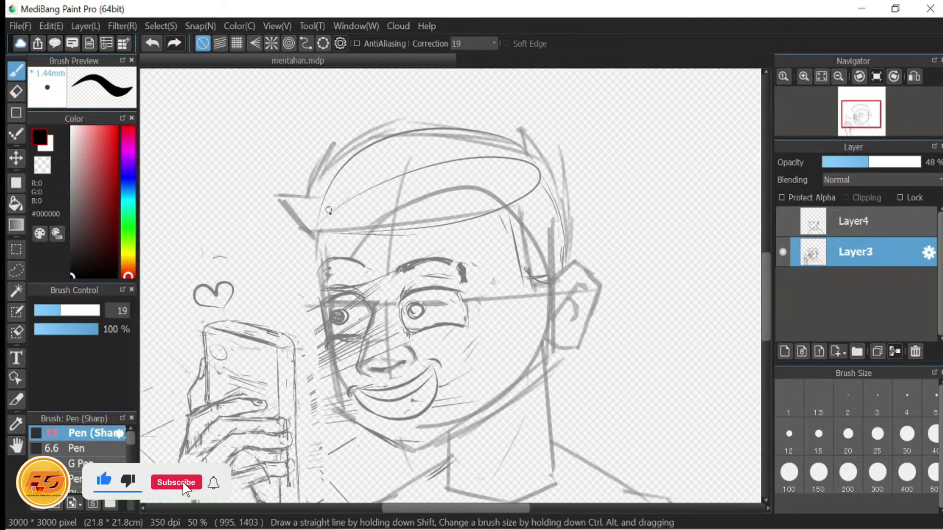
Step: Set the eraser size to 75 and remove the old spiky hair tips at the forehead and around the crown
{"action": "left_click", "coordinate": [17, 92]}
{"action": "left_click_drag", "start_coordinate": [290, 212], "coordinate": [304, 233]}
{"action": "left_click_drag", "start_coordinate": [85, 315], "coordinate": [94, 311]}
{"action": "mouse_move", "coordinate": [280, 201]}
{"action": "left_mouse_down"}
{"action": "mouse_move", "coordinate": [296, 208]}
{"action": "mouse_move", "coordinate": [366, 131]}
{"action": "left_mouse_up"}
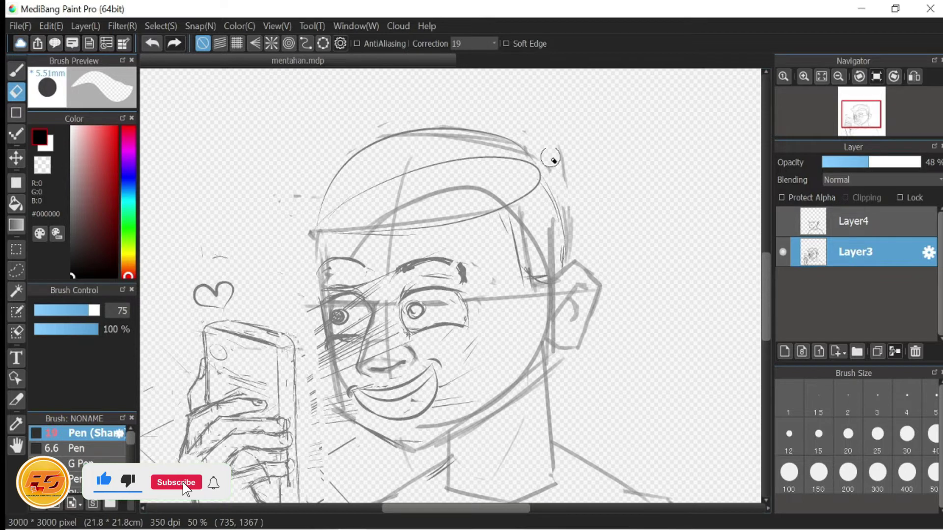
{"action": "left_click_drag", "start_coordinate": [588, 192], "coordinate": [555, 179]}
Step: Try redrawing the hair outline from the forehead corner over the crown to the back of the head
{"action": "key", "text": "b"}
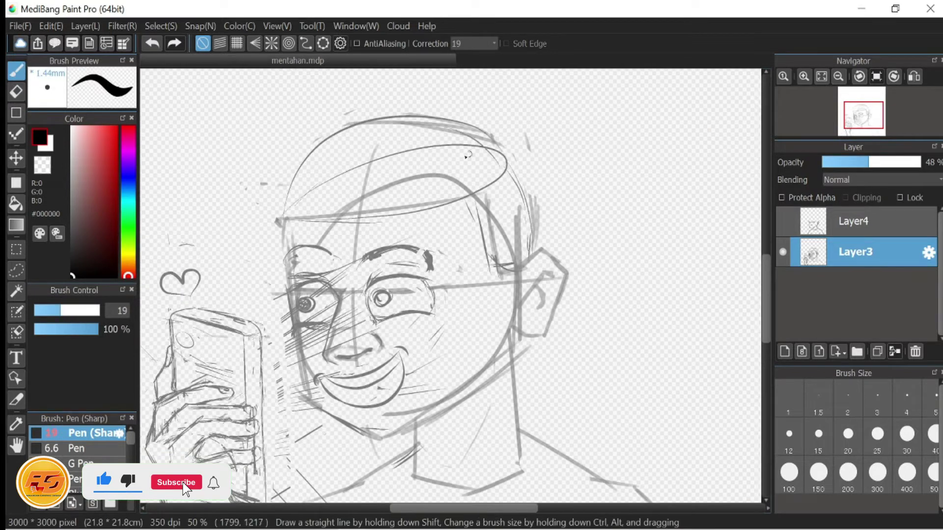
{"action": "key", "text": "ctrl+z"}
{"action": "mouse_move", "coordinate": [280, 219]}
{"action": "left_mouse_down"}
{"action": "mouse_move", "coordinate": [427, 119]}
{"action": "mouse_move", "coordinate": [403, 118]}
{"action": "left_mouse_up"}
{"action": "key", "text": "ctrl+z"}
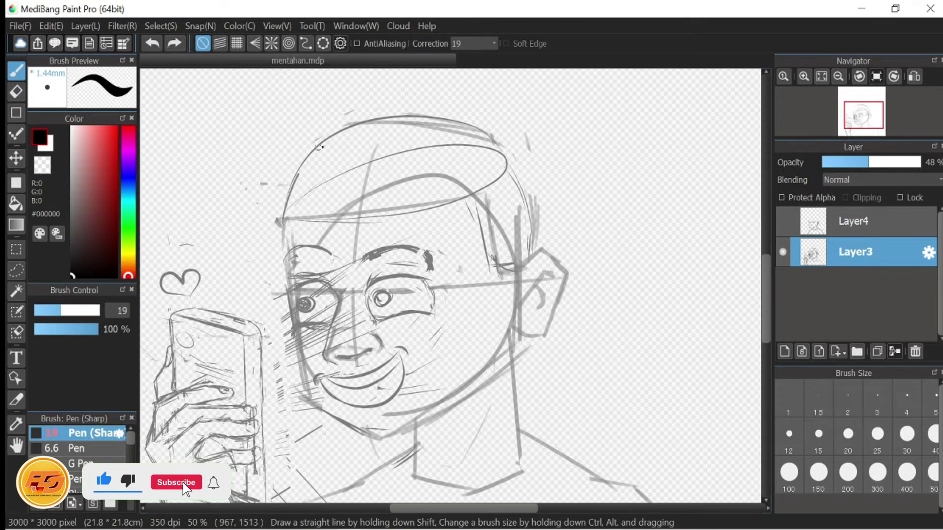
{"action": "mouse_move", "coordinate": [319, 147]}
{"action": "left_mouse_down"}
{"action": "mouse_move", "coordinate": [489, 127]}
{"action": "mouse_move", "coordinate": [506, 138]}
{"action": "left_mouse_up"}
{"action": "key", "text": "ctrl+z"}
{"action": "mouse_move", "coordinate": [280, 224]}
{"action": "left_mouse_down"}
{"action": "mouse_move", "coordinate": [371, 125]}
{"action": "mouse_move", "coordinate": [321, 157]}
{"action": "mouse_move", "coordinate": [489, 131]}
{"action": "mouse_move", "coordinate": [491, 147]}
{"action": "left_mouse_up"}
{"action": "key", "text": "ctrl+z"}
{"action": "key", "text": "ctrl+z"}
{"action": "key", "text": "ctrl+z"}
{"action": "key", "text": "ctrl+z"}
{"action": "mouse_move", "coordinate": [289, 216]}
{"action": "left_mouse_down"}
{"action": "mouse_move", "coordinate": [481, 129]}
{"action": "mouse_move", "coordinate": [508, 134]}
{"action": "left_mouse_up"}
{"action": "key", "text": "ctrl+z"}
{"action": "mouse_move", "coordinate": [282, 226]}
{"action": "left_mouse_down"}
{"action": "mouse_move", "coordinate": [506, 135]}
{"action": "mouse_move", "coordinate": [400, 115]}
{"action": "mouse_move", "coordinate": [510, 138]}
{"action": "mouse_move", "coordinate": [540, 225]}
{"action": "left_mouse_up"}
{"action": "key", "text": "ctrl+z"}
{"action": "key", "text": "ctrl+z"}
{"action": "key", "text": "ctrl+z"}
{"action": "left_click_drag", "start_coordinate": [530, 263], "coordinate": [516, 167]}
{"action": "key", "text": "ctrl+z"}
{"action": "key", "text": "ctrl+z"}
Step: Retrace the hairline across the forehead and the face's edge on the phone side, adding a short stroke beside the wrist
{"action": "mouse_move", "coordinate": [283, 225]}
{"action": "left_mouse_down"}
{"action": "mouse_move", "coordinate": [408, 138]}
{"action": "mouse_move", "coordinate": [304, 162]}
{"action": "mouse_move", "coordinate": [362, 219]}
{"action": "mouse_move", "coordinate": [322, 209]}
{"action": "left_mouse_up"}
{"action": "left_click_drag", "start_coordinate": [355, 210], "coordinate": [482, 198]}
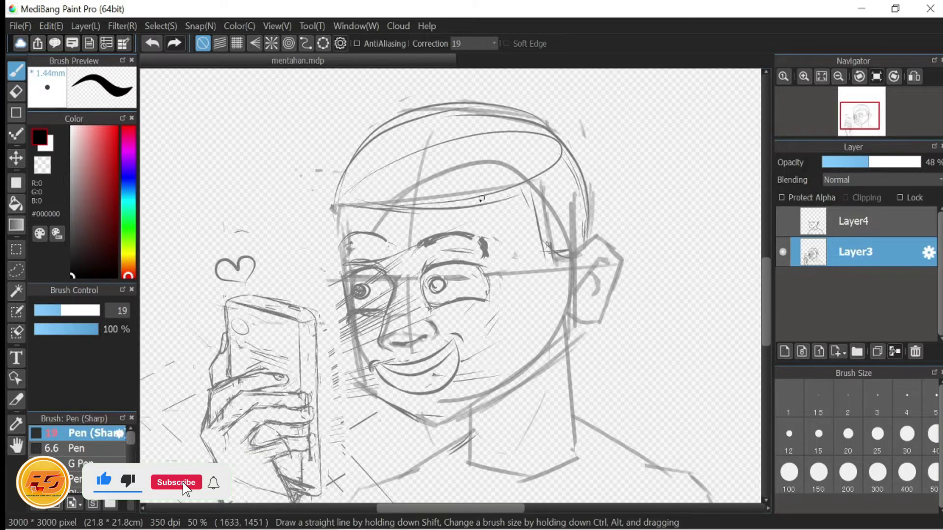
{"action": "left_click_drag", "start_coordinate": [553, 459], "coordinate": [655, 342]}
{"action": "left_click_drag", "start_coordinate": [547, 346], "coordinate": [554, 326]}
{"action": "left_click_drag", "start_coordinate": [424, 378], "coordinate": [401, 400]}
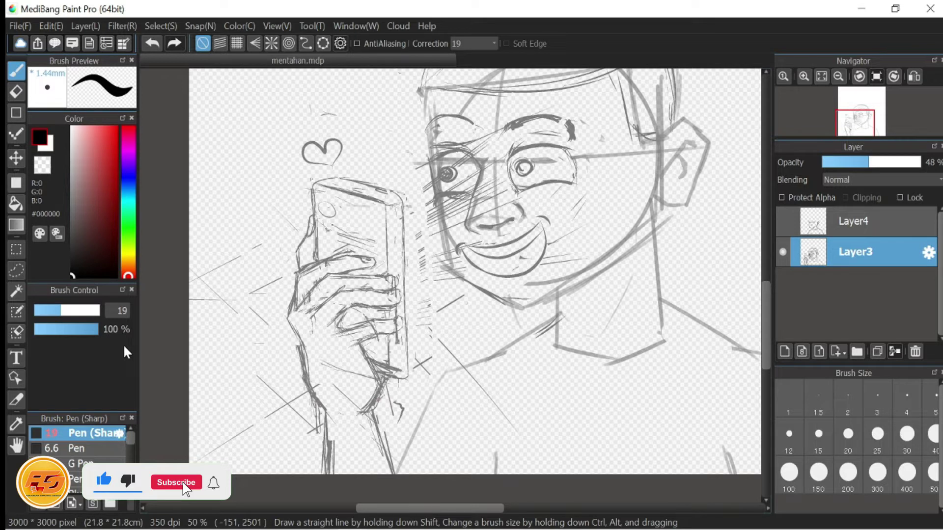
{"action": "mouse_move", "coordinate": [460, 242]}
{"action": "left_mouse_down"}
{"action": "mouse_move", "coordinate": [372, 317]}
{"action": "mouse_move", "coordinate": [360, 348]}
{"action": "left_mouse_up"}
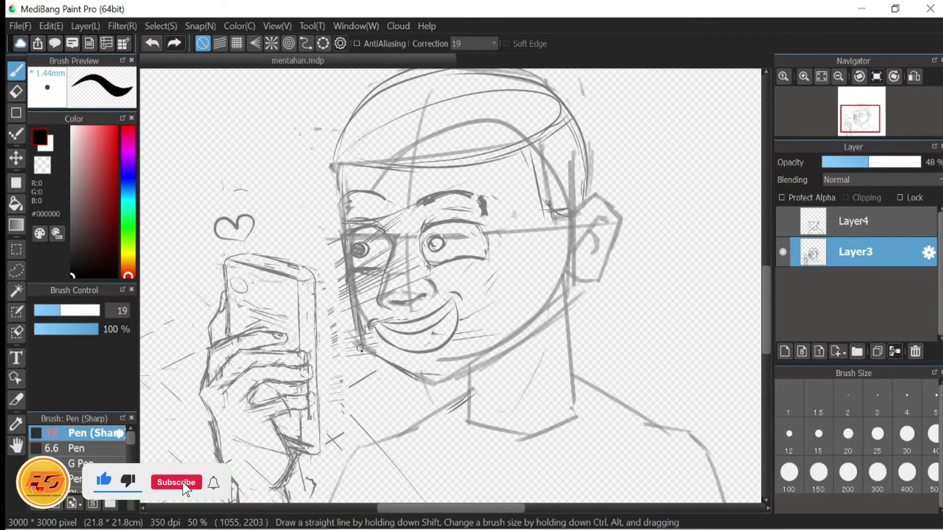
{"action": "left_click_drag", "start_coordinate": [423, 375], "coordinate": [441, 346]}
Step: Show Layer4 and erase its angular eyebrows, nose line and stray marks inside the face with a size 186 eraser
{"action": "left_click", "coordinate": [787, 220]}
{"action": "left_click", "coordinate": [788, 219]}
{"action": "left_click", "coordinate": [789, 219]}
{"action": "key", "text": "e"}
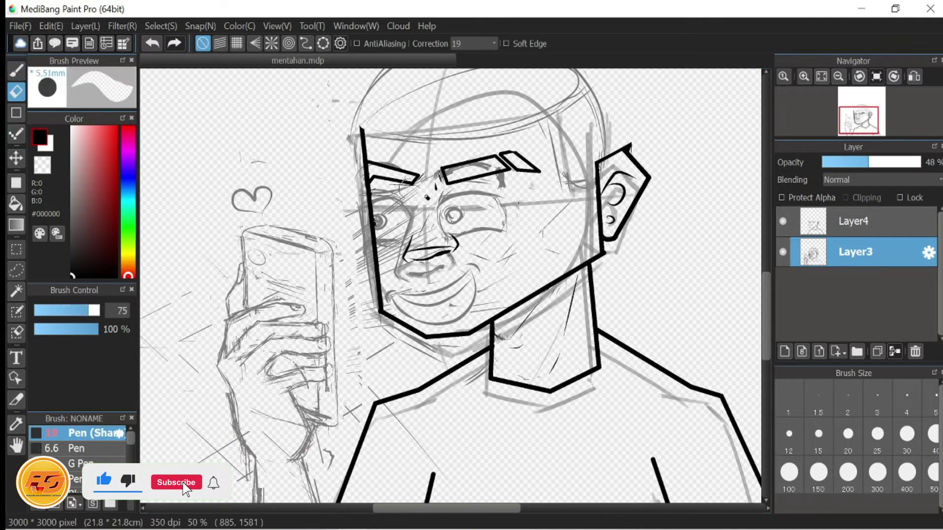
{"action": "left_click_drag", "start_coordinate": [70, 302], "coordinate": [99, 310]}
{"action": "left_click", "coordinate": [854, 221]}
{"action": "mouse_move", "coordinate": [464, 257]}
{"action": "left_mouse_down"}
{"action": "mouse_move", "coordinate": [406, 236]}
{"action": "mouse_move", "coordinate": [423, 192]}
{"action": "mouse_move", "coordinate": [442, 264]}
{"action": "mouse_move", "coordinate": [482, 160]}
{"action": "mouse_move", "coordinate": [531, 147]}
{"action": "mouse_move", "coordinate": [384, 169]}
{"action": "left_mouse_up"}
{"action": "left_click", "coordinate": [15, 70]}
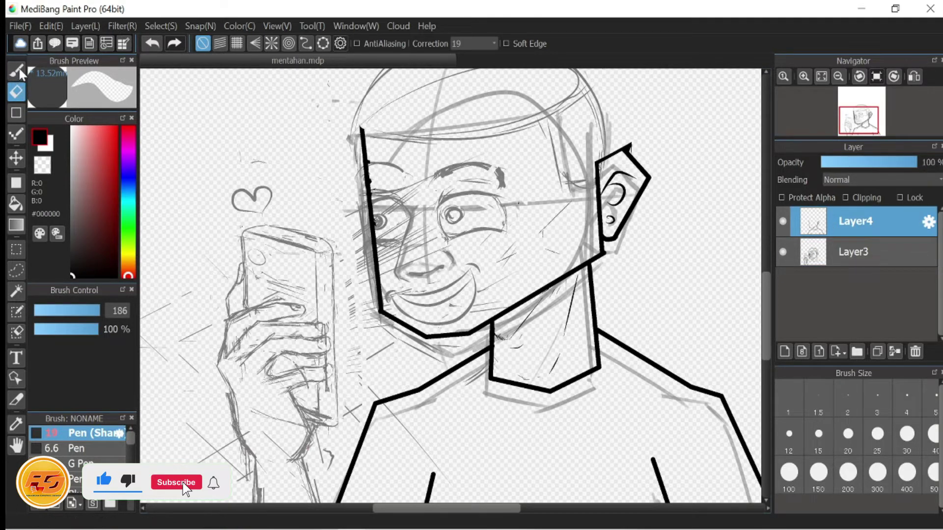
{"action": "left_click", "coordinate": [783, 253]}
{"action": "left_click", "coordinate": [783, 252]}
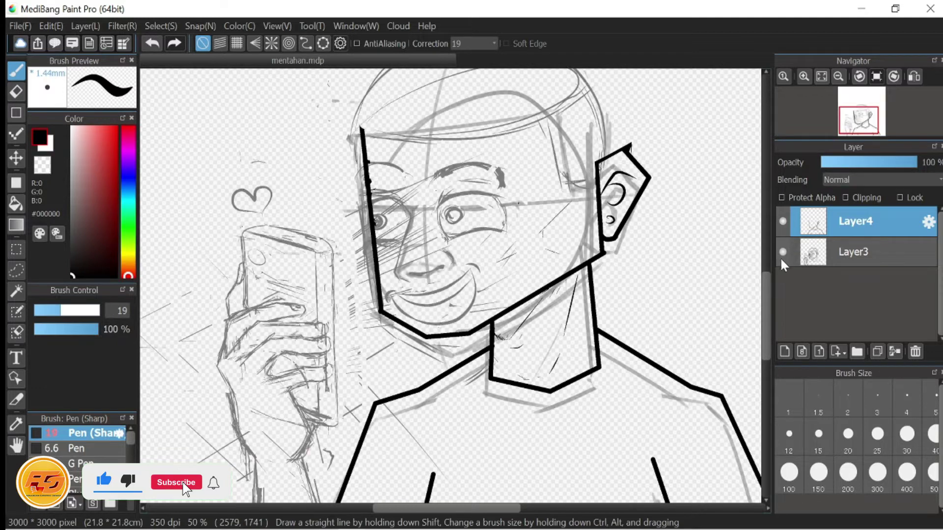
Step: On Layer3, draw the lower edges of the eyebrows so both become closed outlines
{"action": "left_click", "coordinate": [854, 255]}
{"action": "scroll", "coordinate": [489, 177], "scroll_direction": "up", "scroll_amount": 2}
{"action": "left_click_drag", "start_coordinate": [489, 178], "coordinate": [523, 330]}
{"action": "mouse_move", "coordinate": [381, 267]}
{"action": "left_mouse_down"}
{"action": "mouse_move", "coordinate": [486, 245]}
{"action": "mouse_move", "coordinate": [572, 210]}
{"action": "mouse_move", "coordinate": [564, 232]}
{"action": "mouse_move", "coordinate": [468, 260]}
{"action": "left_mouse_up"}
{"action": "key", "text": "ctrl+z"}
{"action": "left_click_drag", "start_coordinate": [625, 206], "coordinate": [575, 242]}
{"action": "left_click_drag", "start_coordinate": [202, 268], "coordinate": [420, 258]}
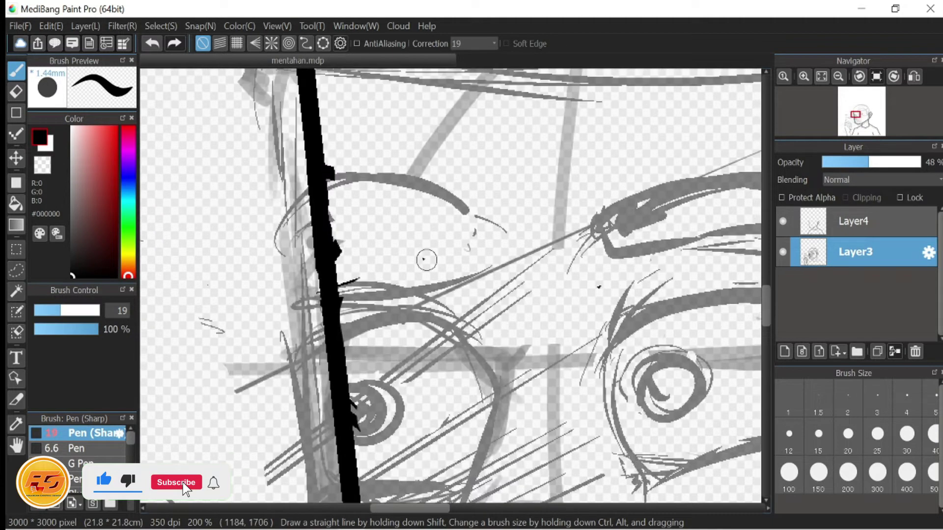
{"action": "left_click_drag", "start_coordinate": [343, 267], "coordinate": [304, 199]}
{"action": "mouse_move", "coordinate": [322, 231]}
{"action": "left_mouse_down"}
{"action": "mouse_move", "coordinate": [287, 123]}
{"action": "mouse_move", "coordinate": [254, 124]}
{"action": "mouse_move", "coordinate": [338, 123]}
{"action": "mouse_move", "coordinate": [293, 209]}
{"action": "mouse_move", "coordinate": [244, 189]}
{"action": "mouse_move", "coordinate": [286, 212]}
{"action": "left_mouse_up"}
{"action": "scroll", "coordinate": [293, 209], "scroll_direction": "down", "scroll_amount": 4}
Step: Move the Layer4 line art slightly down to line up with the sketched chin, neck and shoulders
{"action": "left_click", "coordinate": [877, 233]}
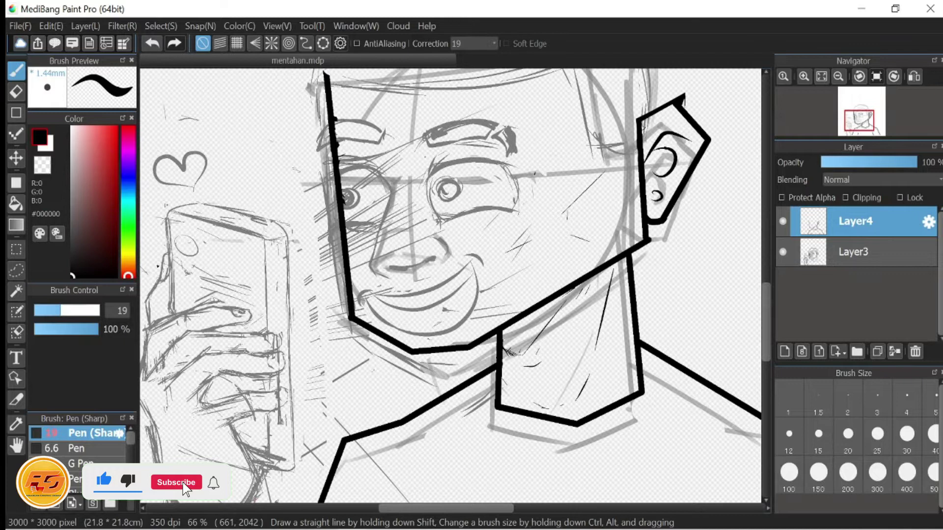
{"action": "key", "text": "v"}
{"action": "mouse_move", "coordinate": [437, 328]}
{"action": "left_mouse_down"}
{"action": "mouse_move", "coordinate": [442, 354]}
{"action": "mouse_move", "coordinate": [465, 367]}
{"action": "mouse_move", "coordinate": [437, 422]}
{"action": "mouse_move", "coordinate": [437, 364]}
{"action": "left_mouse_up"}
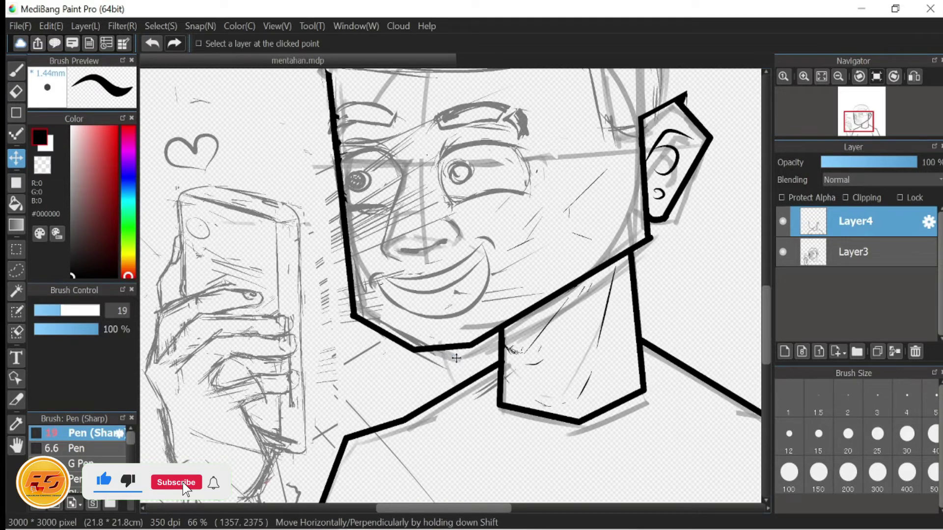
{"action": "scroll", "coordinate": [415, 262], "scroll_direction": "down", "scroll_amount": 1}
{"action": "scroll", "coordinate": [415, 261], "scroll_direction": "down", "scroll_amount": 1}
{"action": "scroll", "coordinate": [472, 255], "scroll_direction": "up", "scroll_amount": 2}
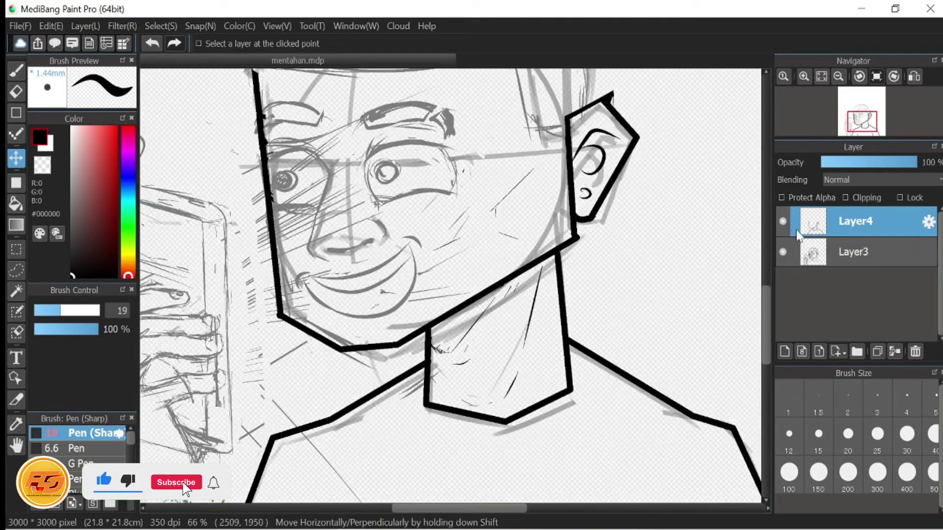
Step: Make Layer3 the active layer and return to the brush
{"action": "left_click", "coordinate": [834, 252]}
{"action": "left_click_drag", "start_coordinate": [358, 335], "coordinate": [483, 410]}
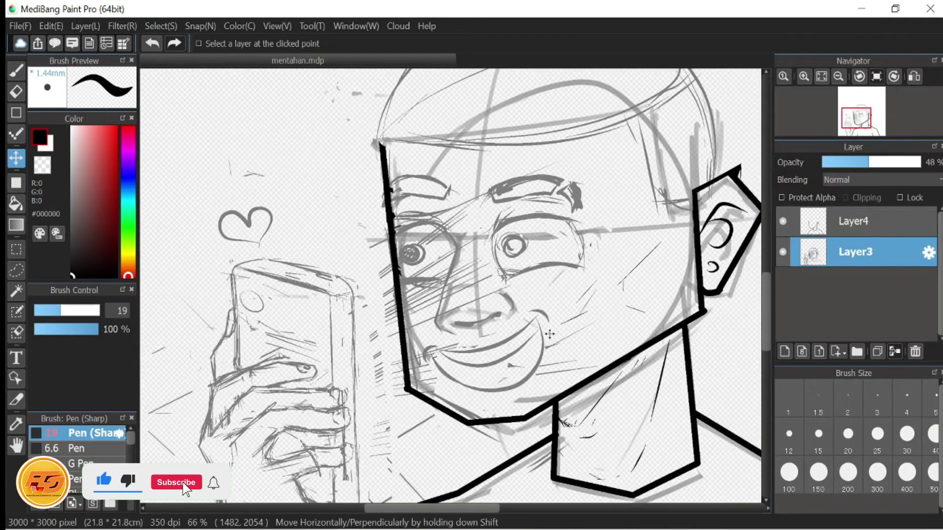
{"action": "scroll", "coordinate": [549, 334], "scroll_direction": "down", "scroll_amount": 1}
{"action": "key", "text": "b"}
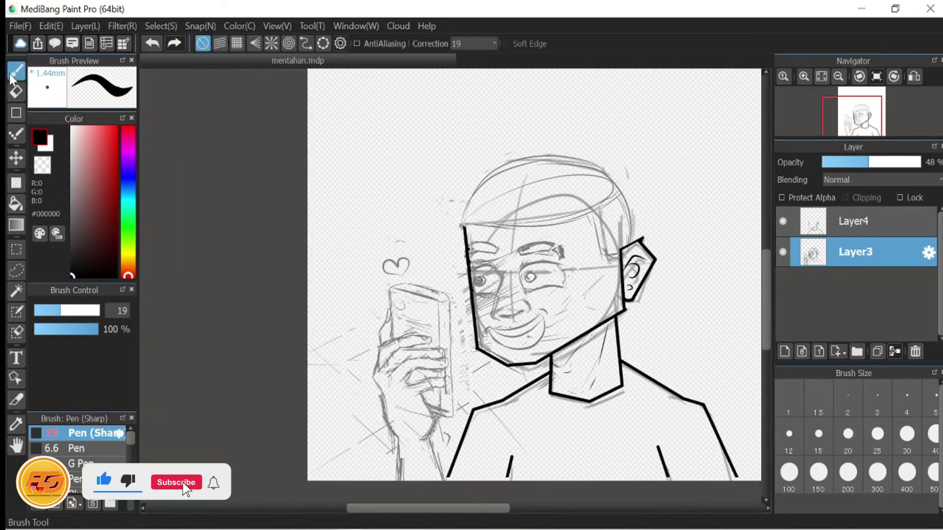
{"action": "scroll", "coordinate": [573, 299], "scroll_direction": "up", "scroll_amount": 2}
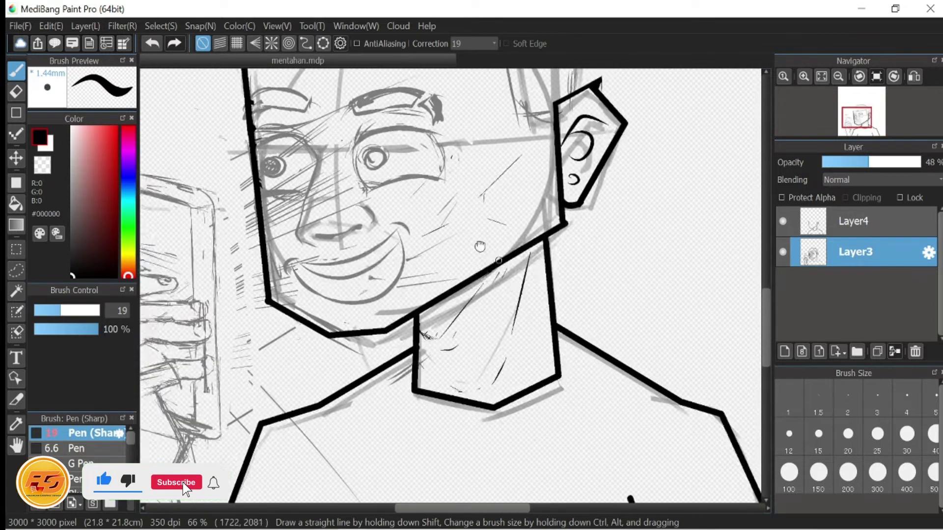
{"action": "key", "text": "x"}
{"action": "left_click_drag", "start_coordinate": [323, 266], "coordinate": [384, 298]}
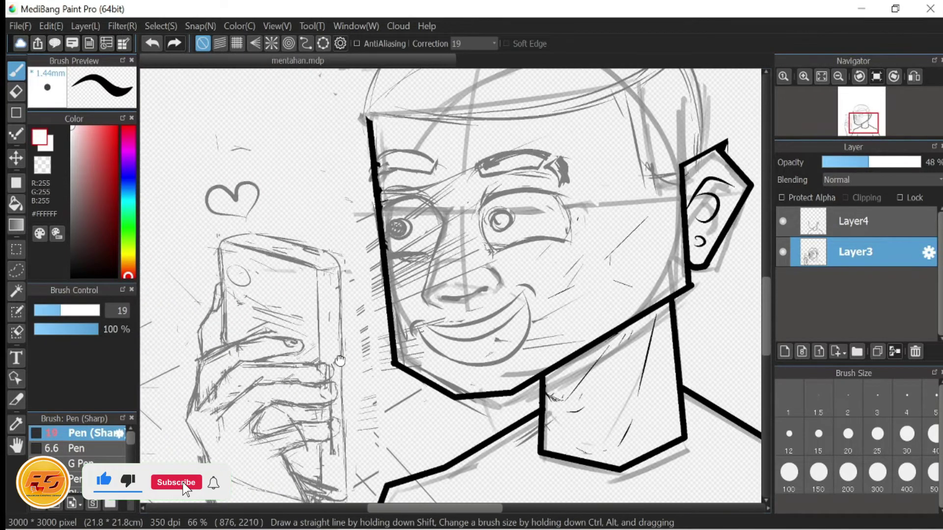
{"action": "left_click_drag", "start_coordinate": [592, 368], "coordinate": [512, 360]}
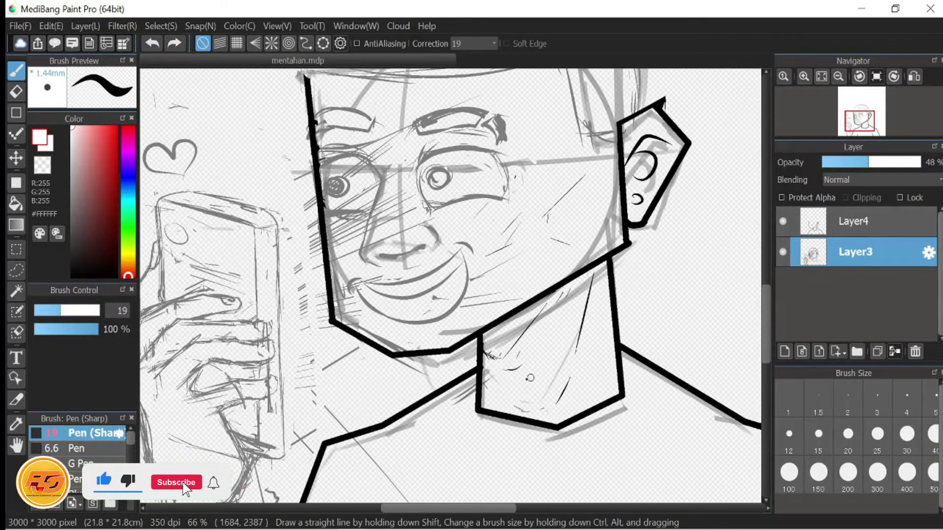
{"action": "key", "text": "x"}
{"action": "scroll", "coordinate": [496, 326], "scroll_direction": "up", "scroll_amount": 2}
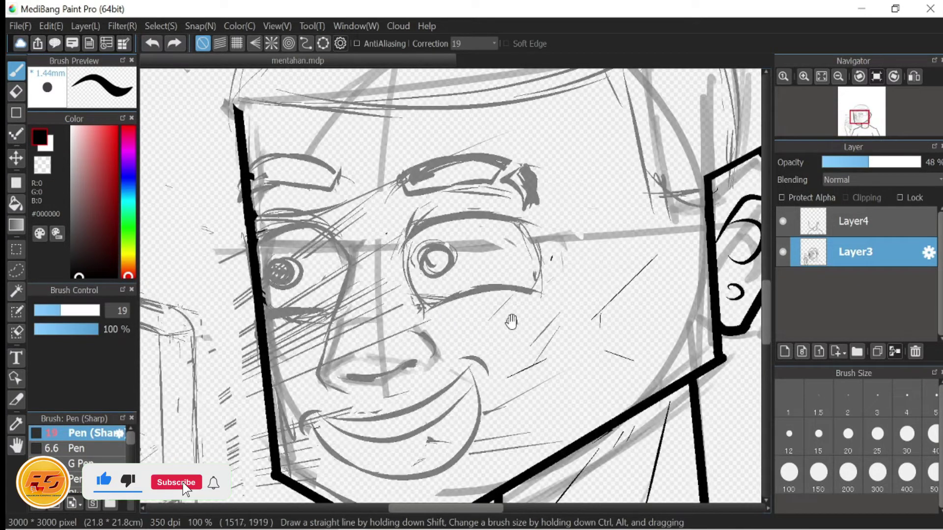
Step: Darken the outer edge and lower lid corner of the eye nearer the ear on Layer3
{"action": "left_click_drag", "start_coordinate": [557, 298], "coordinate": [529, 288]}
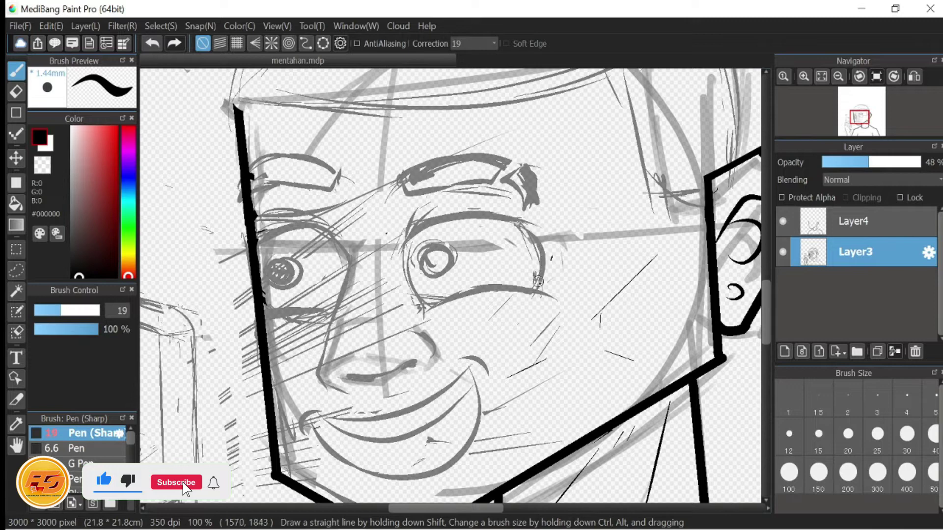
{"action": "scroll", "coordinate": [447, 303], "scroll_direction": "down", "scroll_amount": 2}
{"action": "left_click_drag", "start_coordinate": [447, 303], "coordinate": [416, 285]}
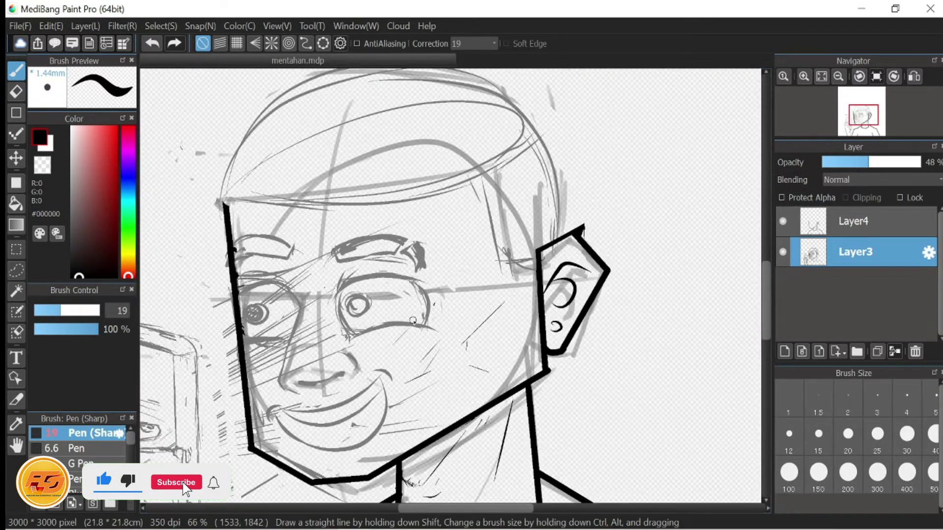
Step: Sketch curved sleeve hems across both upper arms of the shirt
{"action": "mouse_move", "coordinate": [412, 320]}
{"action": "left_mouse_down"}
{"action": "mouse_move", "coordinate": [441, 285]}
{"action": "mouse_move", "coordinate": [430, 132]}
{"action": "left_mouse_up"}
{"action": "left_click_drag", "start_coordinate": [388, 315], "coordinate": [378, 303]}
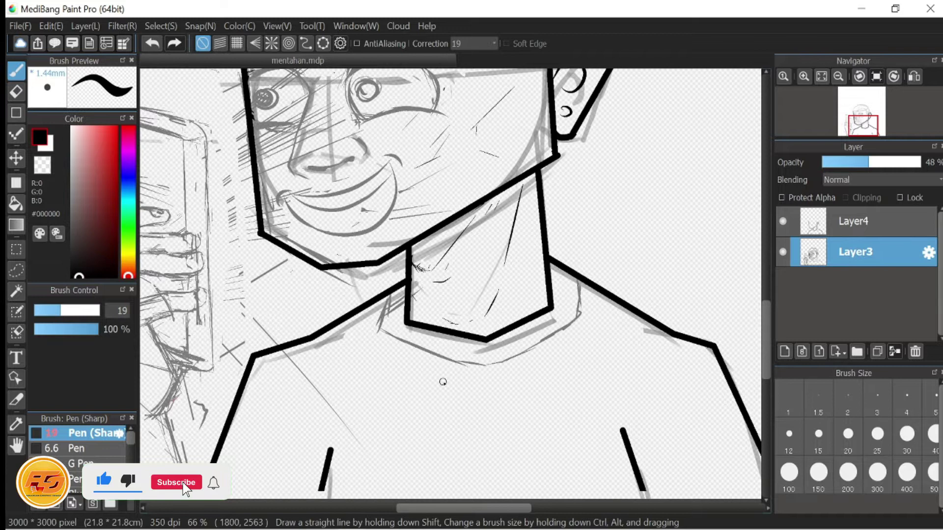
{"action": "left_click_drag", "start_coordinate": [442, 382], "coordinate": [464, 318]}
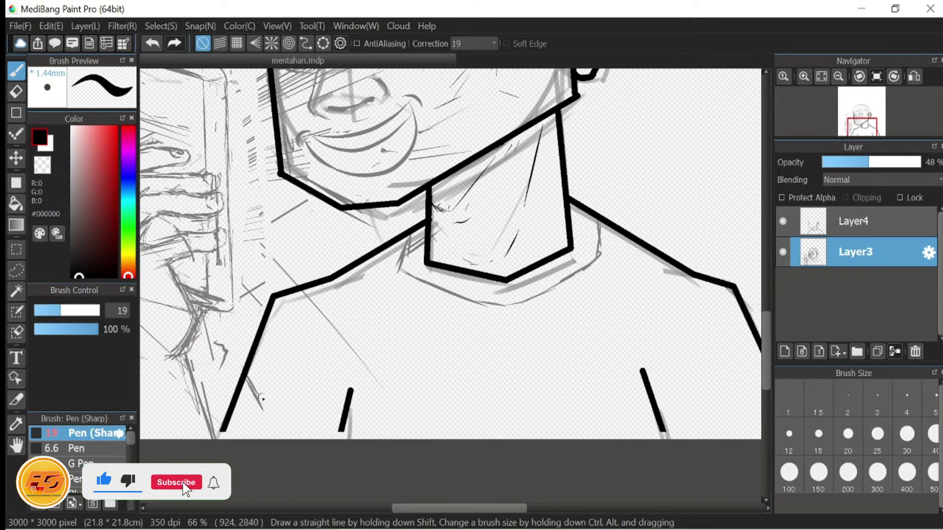
{"action": "scroll", "coordinate": [261, 397], "scroll_direction": "right", "scroll_amount": 5}
{"action": "scroll", "coordinate": [475, 374], "scroll_direction": "left", "scroll_amount": 5}
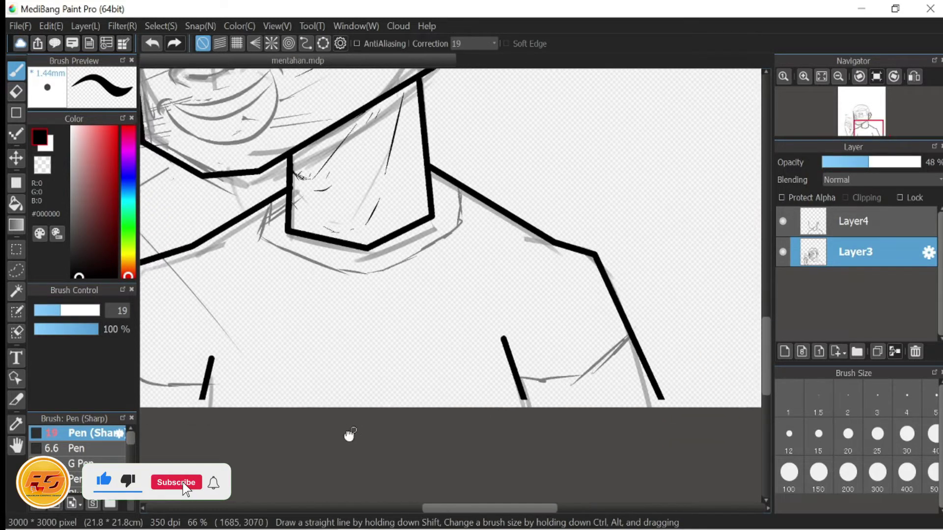
{"action": "scroll", "coordinate": [347, 435], "scroll_direction": "up", "scroll_amount": 2}
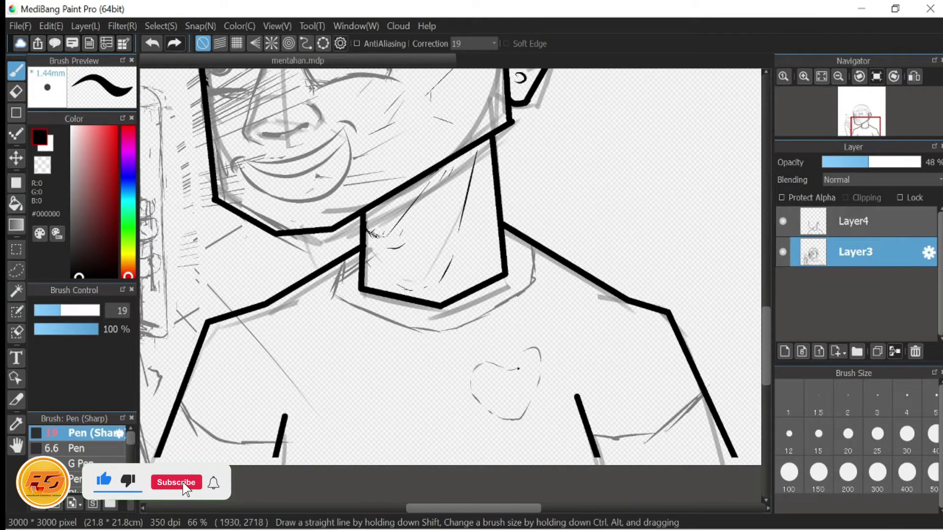
Step: Sketch a heart on the shirt's chest with short curved accent strokes around it
{"action": "scroll", "coordinate": [571, 350], "scroll_direction": "up", "scroll_amount": 3}
{"action": "left_click_drag", "start_coordinate": [429, 353], "coordinate": [451, 340]}
{"action": "left_click_drag", "start_coordinate": [431, 328], "coordinate": [458, 329]}
{"action": "key", "text": "ctrl+z"}
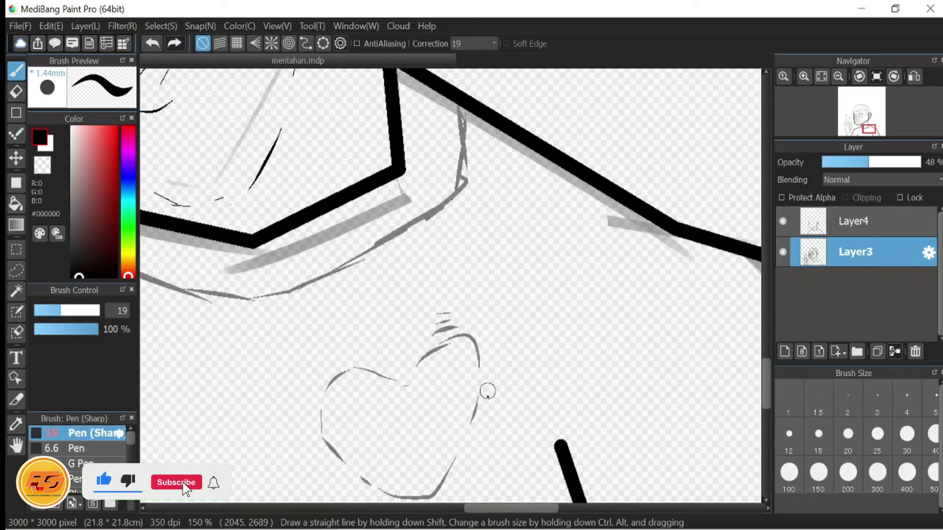
{"action": "scroll", "coordinate": [487, 391], "scroll_direction": "down", "scroll_amount": 3}
{"action": "left_click_drag", "start_coordinate": [491, 408], "coordinate": [469, 421]}
{"action": "left_click_drag", "start_coordinate": [371, 453], "coordinate": [410, 436]}
{"action": "mouse_move", "coordinate": [376, 392]}
{"action": "left_mouse_down"}
{"action": "mouse_move", "coordinate": [400, 416]}
{"action": "mouse_move", "coordinate": [409, 404]}
{"action": "mouse_move", "coordinate": [428, 424]}
{"action": "mouse_move", "coordinate": [446, 465]}
{"action": "left_mouse_up"}
{"action": "left_click_drag", "start_coordinate": [419, 298], "coordinate": [381, 344]}
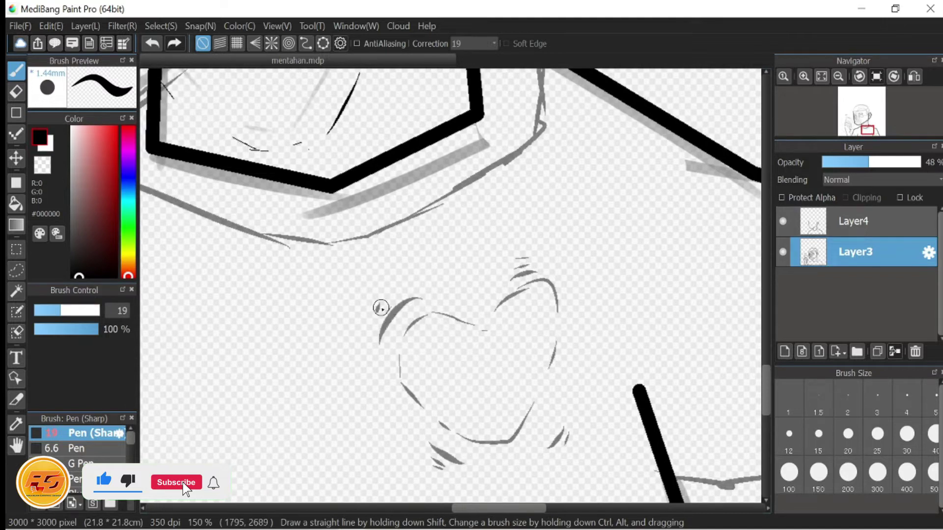
Step: Make Layer4 the active layer and adjust the brush size for inking the face
{"action": "scroll", "coordinate": [381, 308], "scroll_direction": "down", "scroll_amount": 4}
{"action": "scroll", "coordinate": [492, 367], "scroll_direction": "up", "scroll_amount": 3}
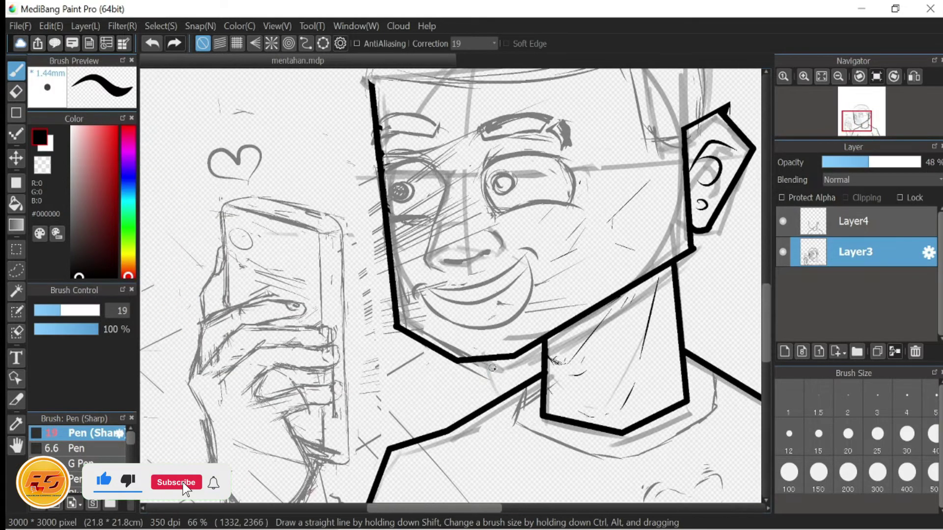
{"action": "scroll", "coordinate": [492, 368], "scroll_direction": "down", "scroll_amount": 2}
{"action": "scroll", "coordinate": [493, 368], "scroll_direction": "up", "scroll_amount": 1}
{"action": "left_click", "coordinate": [821, 231]}
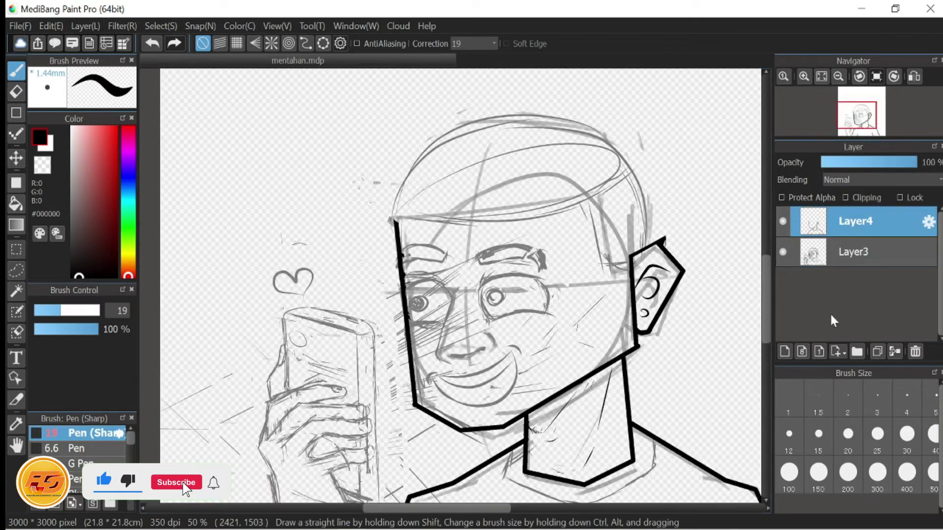
{"action": "scroll", "coordinate": [508, 295], "scroll_direction": "up", "scroll_amount": 3}
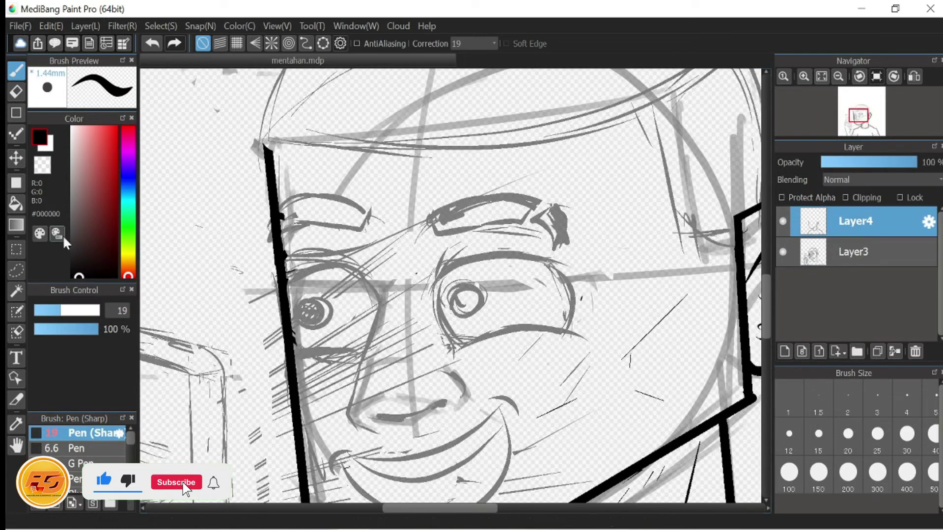
{"action": "left_click_drag", "start_coordinate": [60, 311], "coordinate": [64, 310]}
Step: Try to ink the nose bridge line over the sketch on Layer4
{"action": "left_click_drag", "start_coordinate": [338, 266], "coordinate": [371, 307]}
{"action": "key", "text": "ctrl+z"}
{"action": "scroll", "coordinate": [388, 376], "scroll_direction": "up", "scroll_amount": 1}
{"action": "left_click_drag", "start_coordinate": [388, 376], "coordinate": [395, 320]}
{"action": "left_click_drag", "start_coordinate": [381, 232], "coordinate": [322, 369]}
{"action": "key", "text": "ctrl+z"}
{"action": "mouse_move", "coordinate": [383, 253]}
{"action": "left_mouse_down"}
{"action": "mouse_move", "coordinate": [377, 396]}
{"action": "mouse_move", "coordinate": [391, 368]}
{"action": "left_mouse_up"}
{"action": "key", "text": "ctrl+z"}
Step: Set the brush size to 18 and Correction to 29, and ink the nose bridge down to the curved tip
{"action": "left_click_drag", "start_coordinate": [79, 310], "coordinate": [74, 313]}
{"action": "left_click_drag", "start_coordinate": [386, 228], "coordinate": [336, 352]}
{"action": "key", "text": "ctrl+z"}
{"action": "left_click_drag", "start_coordinate": [386, 213], "coordinate": [318, 388]}
{"action": "key", "text": "ctrl+z"}
{"action": "left_click", "coordinate": [493, 43]}
{"action": "left_click", "coordinate": [476, 319]}
{"action": "mouse_move", "coordinate": [373, 244]}
{"action": "left_mouse_down"}
{"action": "mouse_move", "coordinate": [340, 375]}
{"action": "mouse_move", "coordinate": [378, 385]}
{"action": "left_mouse_up"}
{"action": "left_click_drag", "start_coordinate": [411, 315], "coordinate": [400, 295]}
Step: Ink the nose's wavy underside and the curved nostril wing, checking the lines with Layer3 hidden
{"action": "scroll", "coordinate": [400, 294], "scroll_direction": "down", "scroll_amount": 1}
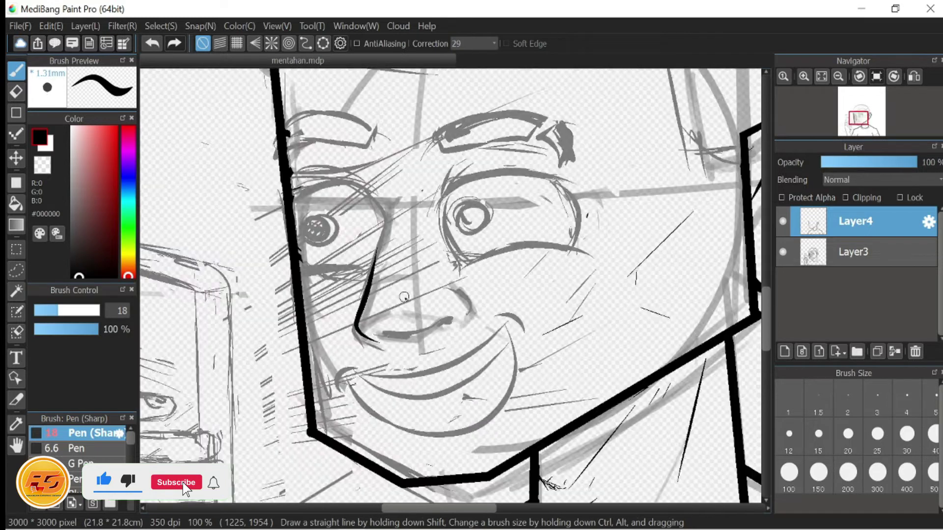
{"action": "scroll", "coordinate": [400, 295], "scroll_direction": "up", "scroll_amount": 2}
{"action": "mouse_move", "coordinate": [350, 369]}
{"action": "left_mouse_down"}
{"action": "mouse_move", "coordinate": [447, 365]}
{"action": "mouse_move", "coordinate": [510, 339]}
{"action": "left_mouse_up"}
{"action": "key", "text": "ctrl+z"}
{"action": "mouse_move", "coordinate": [348, 367]}
{"action": "left_mouse_down"}
{"action": "mouse_move", "coordinate": [424, 377]}
{"action": "mouse_move", "coordinate": [499, 330]}
{"action": "left_mouse_up"}
{"action": "key", "text": "ctrl+z"}
{"action": "mouse_move", "coordinate": [350, 364]}
{"action": "left_mouse_down"}
{"action": "mouse_move", "coordinate": [499, 331]}
{"action": "mouse_move", "coordinate": [467, 380]}
{"action": "left_mouse_up"}
{"action": "mouse_move", "coordinate": [445, 313]}
{"action": "left_mouse_down"}
{"action": "mouse_move", "coordinate": [468, 370]}
{"action": "mouse_move", "coordinate": [504, 354]}
{"action": "left_mouse_up"}
{"action": "left_click", "coordinate": [783, 251]}
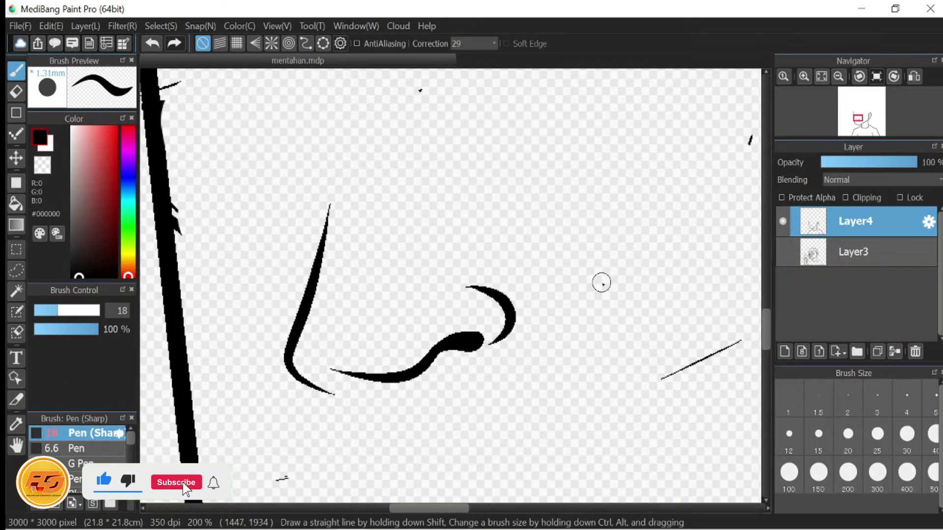
{"action": "scroll", "coordinate": [600, 282], "scroll_direction": "down", "scroll_amount": 2}
{"action": "left_click", "coordinate": [790, 252]}
Step: Ink short curved creases at both corners of the mouth
{"action": "left_click_drag", "start_coordinate": [443, 381], "coordinate": [406, 374]}
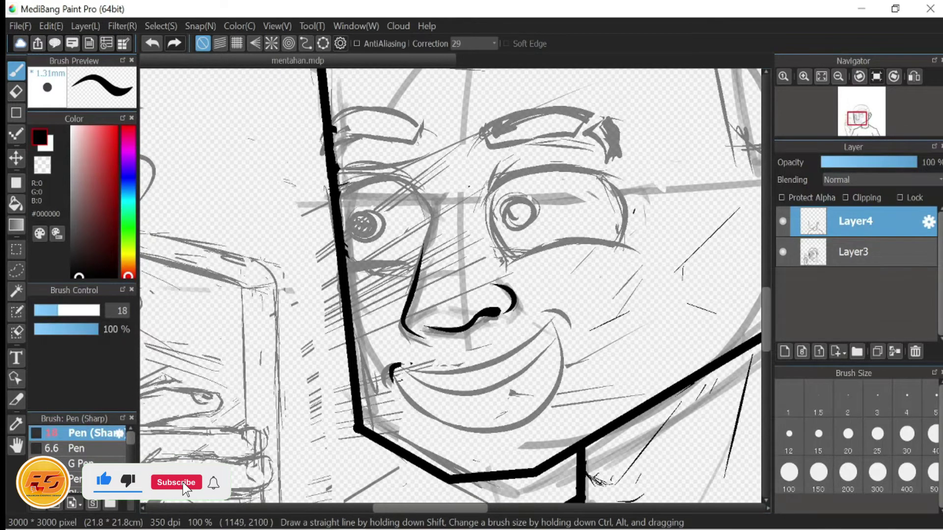
{"action": "left_click_drag", "start_coordinate": [542, 313], "coordinate": [550, 317]}
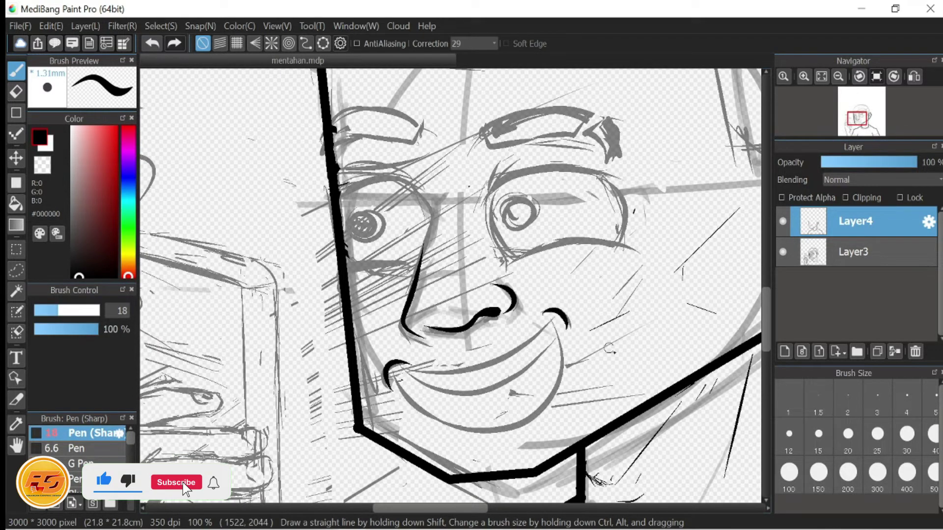
Step: Undo the shaky mouth stroke and set the brush Correction to 37
{"action": "scroll", "coordinate": [383, 289], "scroll_direction": "up", "scroll_amount": 2}
{"action": "mouse_move", "coordinate": [194, 289]}
{"action": "left_mouse_down"}
{"action": "mouse_move", "coordinate": [249, 370]}
{"action": "mouse_move", "coordinate": [348, 410]}
{"action": "mouse_move", "coordinate": [495, 343]}
{"action": "mouse_move", "coordinate": [532, 221]}
{"action": "left_mouse_up"}
{"action": "key", "text": "ctrl+z"}
{"action": "left_click", "coordinate": [491, 43]}
{"action": "left_click", "coordinate": [457, 415]}
Step: Try to ink the mouth's lower and upper curves, and undo them together with the corner creases
{"action": "mouse_move", "coordinate": [189, 278]}
{"action": "left_mouse_down"}
{"action": "mouse_move", "coordinate": [255, 366]}
{"action": "mouse_move", "coordinate": [369, 395]}
{"action": "mouse_move", "coordinate": [514, 280]}
{"action": "mouse_move", "coordinate": [523, 183]}
{"action": "left_mouse_up"}
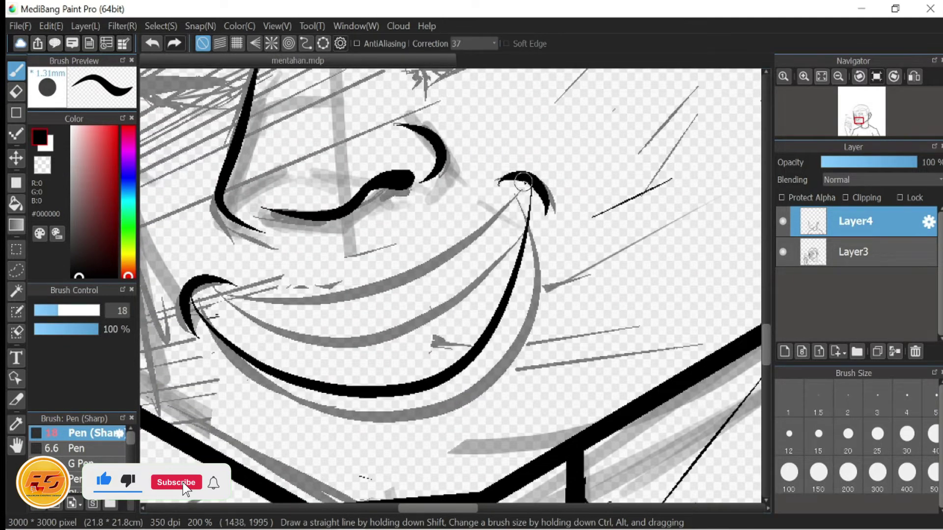
{"action": "mouse_move", "coordinate": [192, 294]}
{"action": "left_mouse_down"}
{"action": "mouse_move", "coordinate": [379, 317]}
{"action": "mouse_move", "coordinate": [475, 249]}
{"action": "mouse_move", "coordinate": [508, 176]}
{"action": "left_mouse_up"}
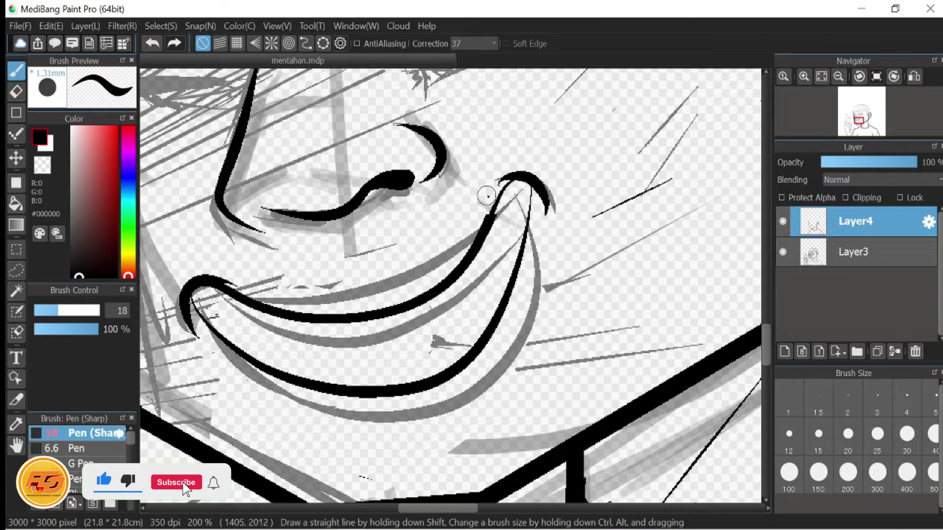
{"action": "left_click", "coordinate": [782, 252]}
{"action": "scroll", "coordinate": [568, 372], "scroll_direction": "down", "scroll_amount": 3}
{"action": "scroll", "coordinate": [581, 324], "scroll_direction": "up", "scroll_amount": 2}
{"action": "key", "text": "ctrl+z"}
{"action": "key", "text": "ctrl+z"}
{"action": "left_click", "coordinate": [783, 252]}
{"action": "mouse_move", "coordinate": [349, 336]}
{"action": "left_mouse_down"}
{"action": "mouse_move", "coordinate": [284, 260]}
{"action": "mouse_move", "coordinate": [325, 366]}
{"action": "left_mouse_up"}
{"action": "key", "text": "ctrl+z"}
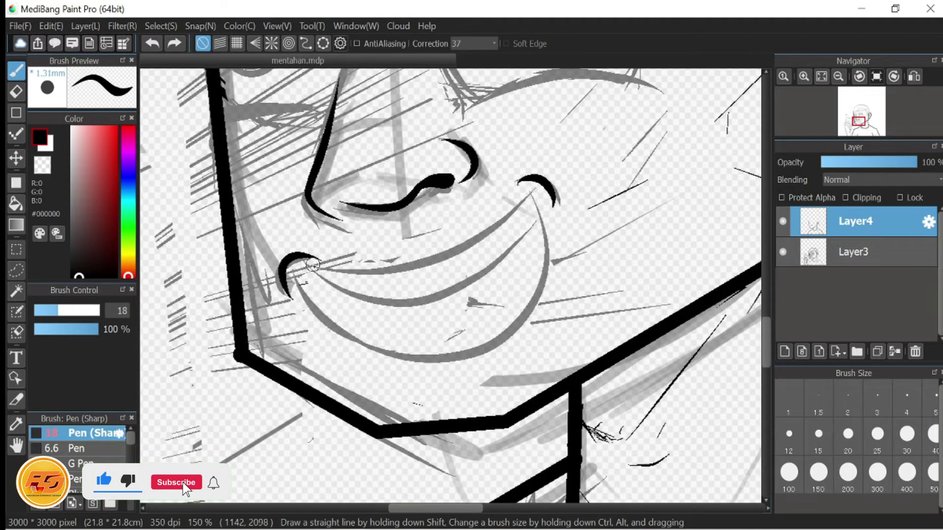
{"action": "key", "text": "ctrl+z"}
{"action": "key", "text": "ctrl+z"}
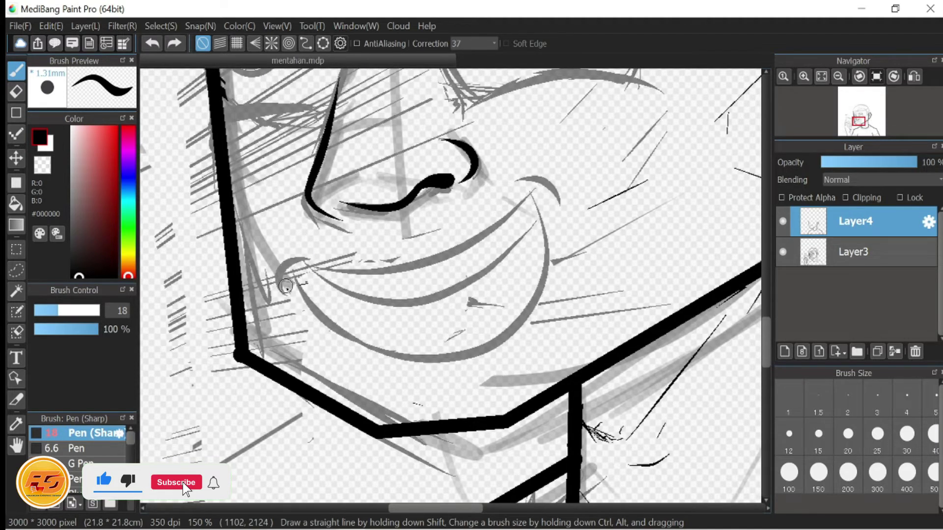
Step: Ink the creases at both mouth corners and the upper and lower curves of the smile
{"action": "mouse_move", "coordinate": [285, 275]}
{"action": "left_mouse_down"}
{"action": "mouse_move", "coordinate": [317, 326]}
{"action": "mouse_move", "coordinate": [471, 384]}
{"action": "mouse_move", "coordinate": [561, 231]}
{"action": "mouse_move", "coordinate": [321, 319]}
{"action": "mouse_move", "coordinate": [524, 313]}
{"action": "mouse_move", "coordinate": [561, 190]}
{"action": "left_mouse_up"}
{"action": "key", "text": "ctrl+z"}
{"action": "key", "text": "ctrl+z"}
{"action": "mouse_move", "coordinate": [290, 269]}
{"action": "left_mouse_down"}
{"action": "mouse_move", "coordinate": [370, 371]}
{"action": "mouse_move", "coordinate": [529, 288]}
{"action": "mouse_move", "coordinate": [536, 209]}
{"action": "mouse_move", "coordinate": [356, 347]}
{"action": "mouse_move", "coordinate": [494, 336]}
{"action": "mouse_move", "coordinate": [542, 218]}
{"action": "mouse_move", "coordinate": [461, 370]}
{"action": "mouse_move", "coordinate": [555, 192]}
{"action": "left_mouse_up"}
{"action": "key", "text": "ctrl+z"}
{"action": "key", "text": "ctrl+z"}
{"action": "mouse_move", "coordinate": [291, 269]}
{"action": "left_mouse_down"}
{"action": "mouse_move", "coordinate": [523, 223]}
{"action": "mouse_move", "coordinate": [557, 192]}
{"action": "left_mouse_up"}
{"action": "left_click", "coordinate": [782, 251]}
{"action": "mouse_move", "coordinate": [518, 259]}
{"action": "left_mouse_down"}
{"action": "mouse_move", "coordinate": [445, 342]}
{"action": "mouse_move", "coordinate": [430, 340]}
{"action": "left_mouse_up"}
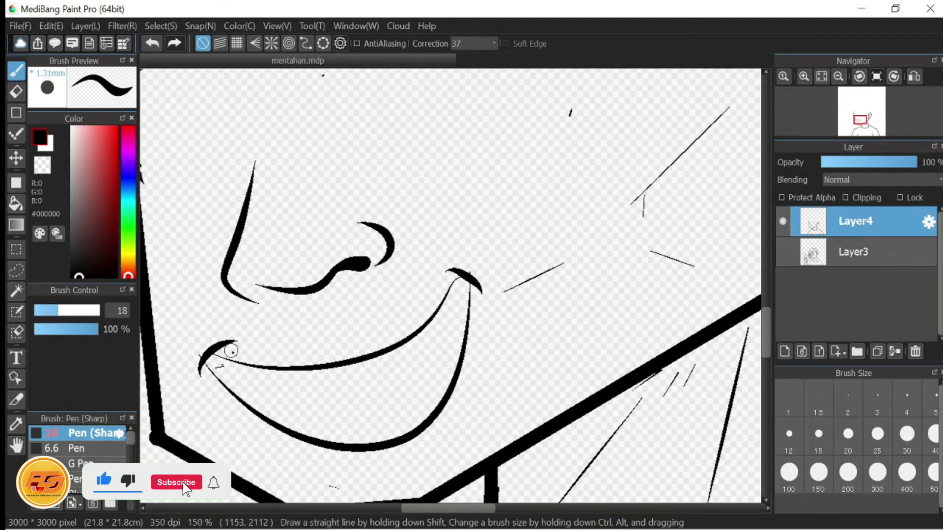
{"action": "left_click", "coordinate": [784, 252]}
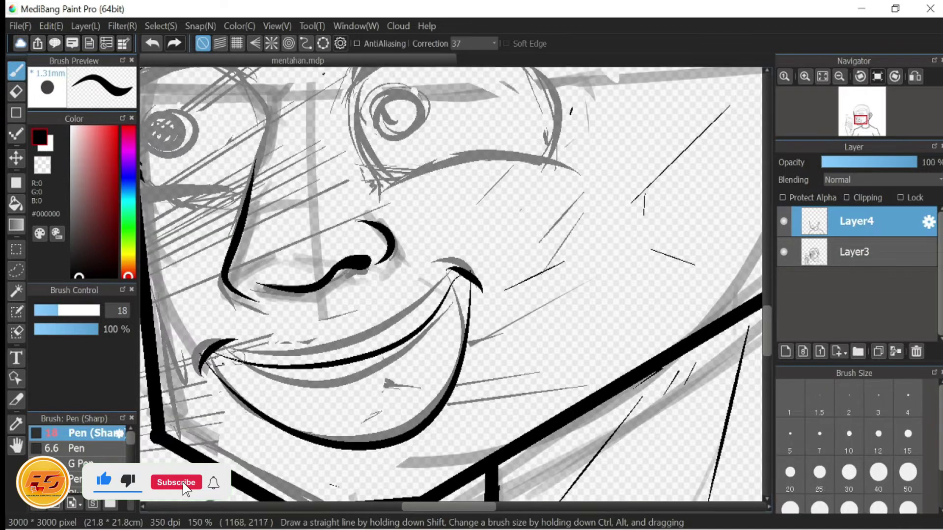
Step: Ink the inner curve of the smile below the upper lip line, checking it with Layer3 hidden
{"action": "mouse_move", "coordinate": [224, 374]}
{"action": "left_mouse_down"}
{"action": "mouse_move", "coordinate": [353, 390]}
{"action": "mouse_move", "coordinate": [483, 317]}
{"action": "left_mouse_up"}
{"action": "key", "text": "ctrl+z"}
{"action": "mouse_move", "coordinate": [210, 359]}
{"action": "left_mouse_down"}
{"action": "mouse_move", "coordinate": [240, 379]}
{"action": "mouse_move", "coordinate": [343, 385]}
{"action": "mouse_move", "coordinate": [438, 319]}
{"action": "left_mouse_up"}
{"action": "key", "text": "ctrl+z"}
{"action": "left_click_drag", "start_coordinate": [246, 388], "coordinate": [466, 295]}
{"action": "key", "text": "ctrl+z"}
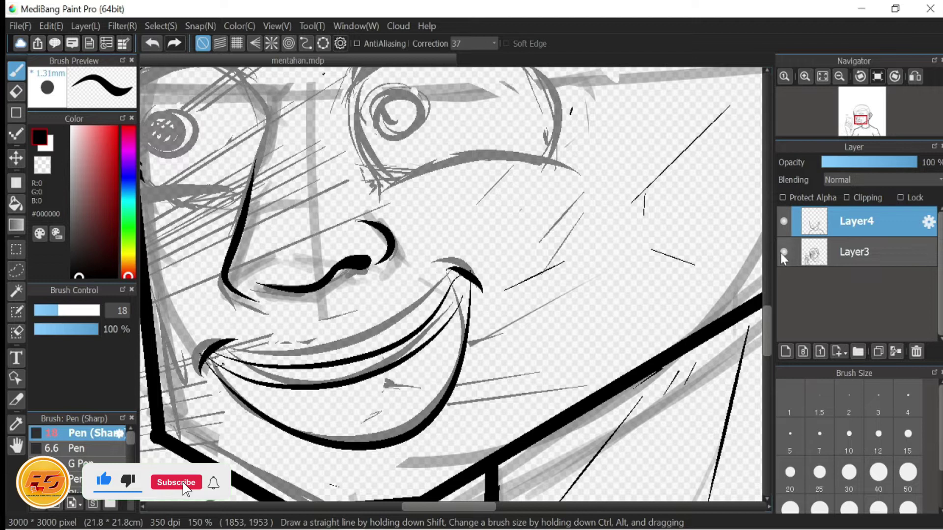
{"action": "left_click", "coordinate": [783, 251]}
{"action": "scroll", "coordinate": [621, 381], "scroll_direction": "down", "scroll_amount": 5}
{"action": "left_click", "coordinate": [784, 252]}
Step: Ink the upper and lower lid arcs of the eye nearer the ear
{"action": "scroll", "coordinate": [535, 250], "scroll_direction": "up", "scroll_amount": 5}
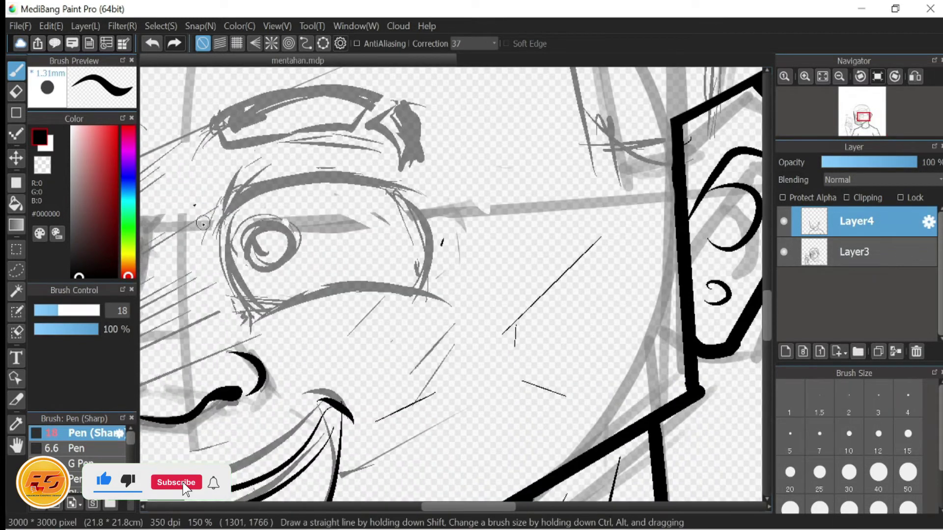
{"action": "left_click_drag", "start_coordinate": [203, 224], "coordinate": [427, 226]}
{"action": "key", "text": "ctrl+z"}
{"action": "left_click_drag", "start_coordinate": [212, 222], "coordinate": [427, 226]}
{"action": "left_click_drag", "start_coordinate": [248, 315], "coordinate": [429, 299]}
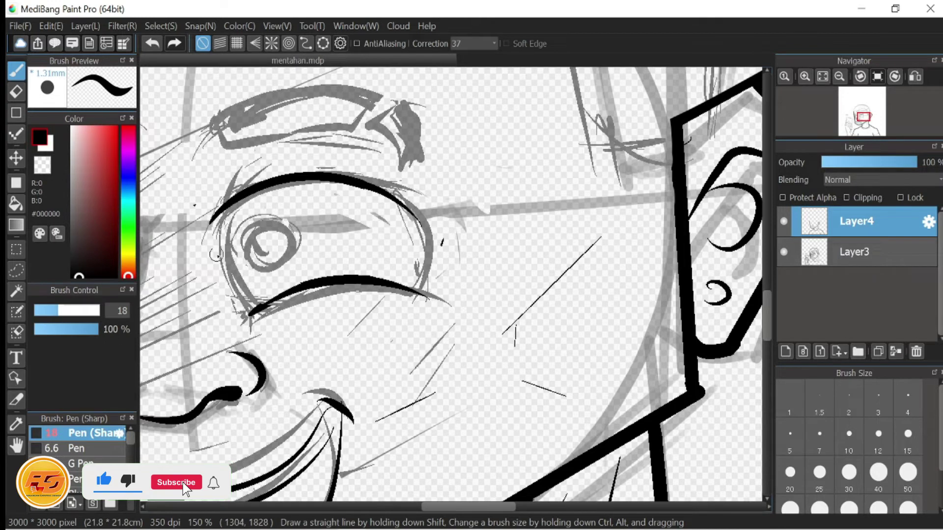
{"action": "key", "text": "ctrl+z"}
Step: Ink the inner and outer side edges of the eye nearer the ear
{"action": "left_click_drag", "start_coordinate": [245, 186], "coordinate": [233, 270]}
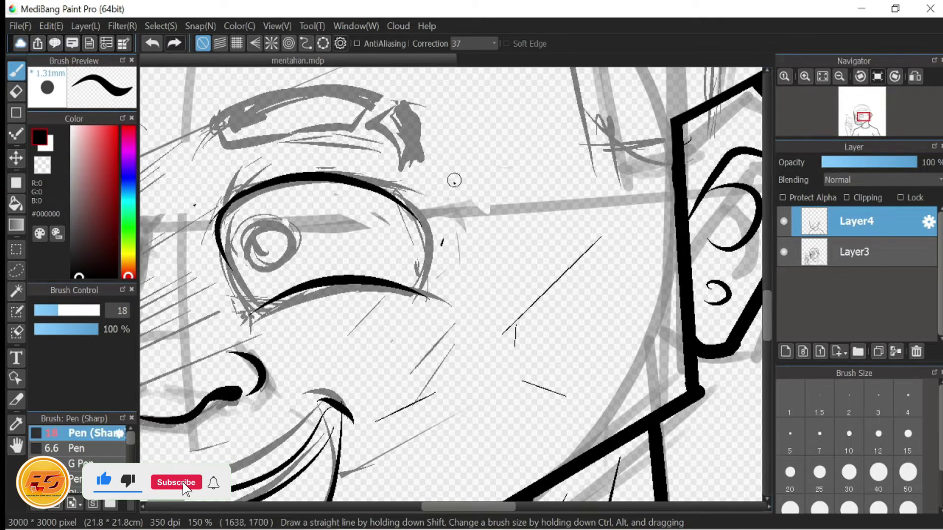
{"action": "key", "text": "ctrl+z"}
{"action": "key", "text": "ctrl+z"}
{"action": "left_click_drag", "start_coordinate": [390, 195], "coordinate": [431, 273]}
{"action": "key", "text": "ctrl+z"}
{"action": "key", "text": "ctrl+z"}
{"action": "left_click", "coordinate": [784, 252]}
{"action": "left_click_drag", "start_coordinate": [507, 296], "coordinate": [722, 214]}
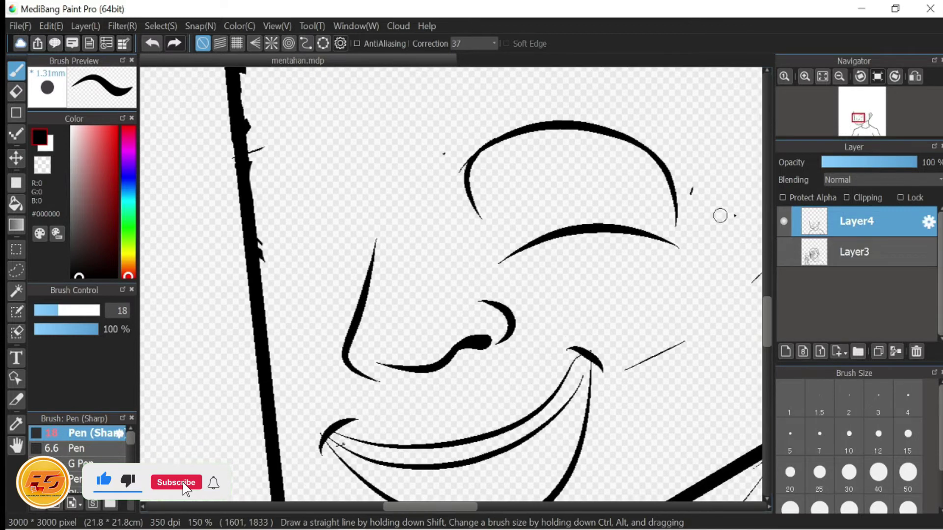
Step: Ink the far eye's lower lid and its upper lid curving down into the nose bridge
{"action": "left_click", "coordinate": [784, 251]}
{"action": "mouse_move", "coordinate": [256, 290]}
{"action": "left_mouse_down"}
{"action": "mouse_move", "coordinate": [290, 328]}
{"action": "mouse_move", "coordinate": [395, 321]}
{"action": "left_mouse_up"}
{"action": "key", "text": "ctrl+z"}
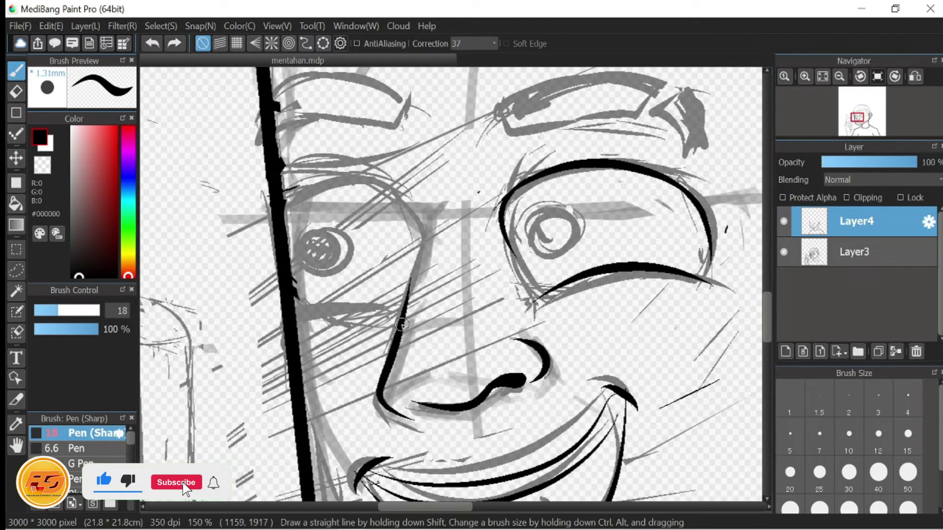
{"action": "left_click_drag", "start_coordinate": [297, 323], "coordinate": [398, 320]}
{"action": "mouse_move", "coordinate": [284, 201]}
{"action": "left_mouse_down"}
{"action": "mouse_move", "coordinate": [418, 225]}
{"action": "mouse_move", "coordinate": [408, 292]}
{"action": "left_mouse_up"}
{"action": "left_click", "coordinate": [784, 251]}
{"action": "scroll", "coordinate": [532, 278], "scroll_direction": "down", "scroll_amount": 5}
{"action": "scroll", "coordinate": [452, 267], "scroll_direction": "up", "scroll_amount": 5}
Step: Ink the closed outline of the eyebrow nearer the ear and its small angular tail, checking with Layer3 hidden
{"action": "left_click", "coordinate": [784, 251]}
{"action": "mouse_move", "coordinate": [499, 95]}
{"action": "left_mouse_down"}
{"action": "mouse_move", "coordinate": [415, 159]}
{"action": "mouse_move", "coordinate": [368, 237]}
{"action": "mouse_move", "coordinate": [486, 198]}
{"action": "mouse_move", "coordinate": [508, 252]}
{"action": "left_mouse_up"}
{"action": "key", "text": "ctrl+z"}
{"action": "key", "text": "ctrl+z"}
{"action": "key", "text": "ctrl+z"}
{"action": "mouse_move", "coordinate": [381, 230]}
{"action": "left_mouse_down"}
{"action": "mouse_move", "coordinate": [463, 192]}
{"action": "mouse_move", "coordinate": [532, 185]}
{"action": "mouse_move", "coordinate": [497, 204]}
{"action": "mouse_move", "coordinate": [503, 244]}
{"action": "mouse_move", "coordinate": [554, 288]}
{"action": "left_mouse_up"}
{"action": "key", "text": "ctrl+z"}
{"action": "key", "text": "ctrl+z"}
{"action": "left_click_drag", "start_coordinate": [542, 227], "coordinate": [551, 273]}
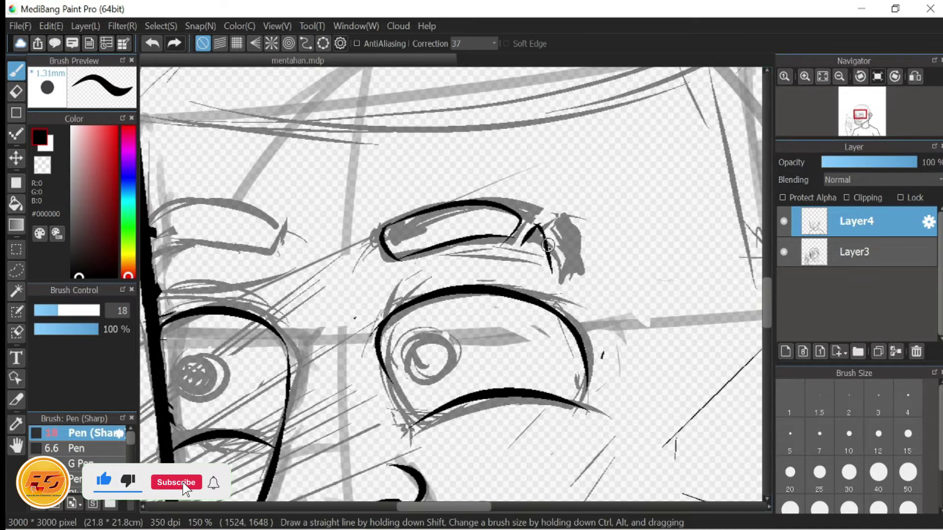
{"action": "key", "text": "ctrl+minus"}
{"action": "key", "text": "ctrl+minus"}
{"action": "key", "text": "ctrl+minus"}
{"action": "key", "text": "ctrl+minus"}
{"action": "left_click", "coordinate": [784, 251]}
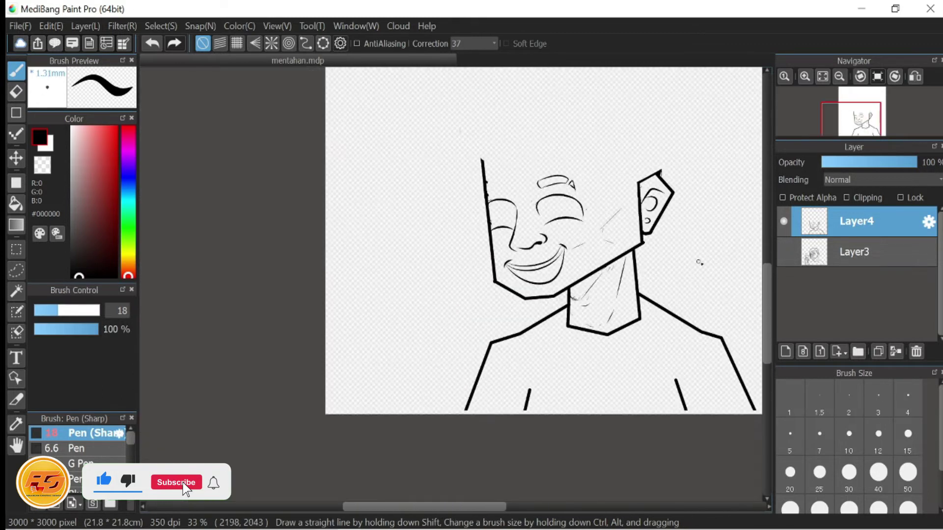
Step: Ink the outline of the far eyebrow from the face edge to its inner end, checking with Layer3 hidden
{"action": "left_click", "coordinate": [783, 251]}
{"action": "key", "text": "ctrl+plus"}
{"action": "key", "text": "ctrl+plus"}
{"action": "key", "text": "ctrl+plus"}
{"action": "key", "text": "ctrl+plus"}
{"action": "key", "text": "ctrl+plus"}
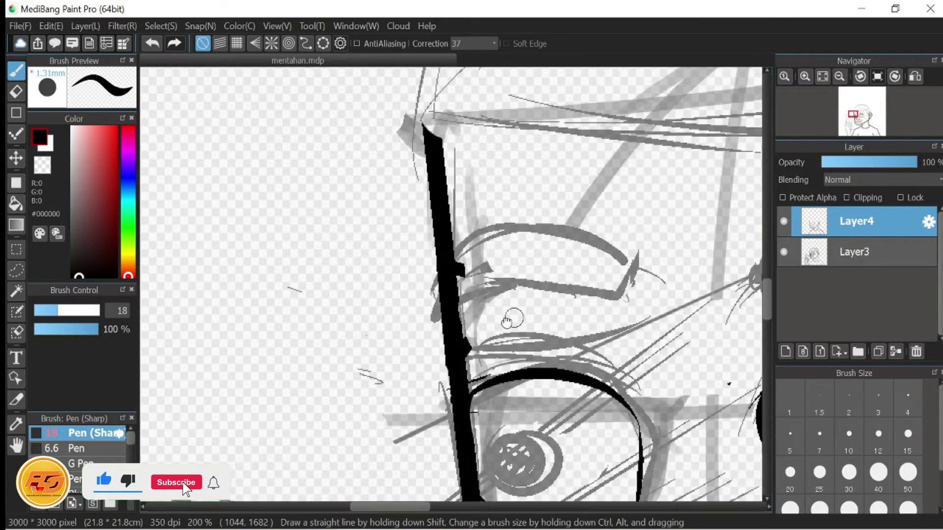
{"action": "mouse_move", "coordinate": [492, 235]}
{"action": "left_mouse_down"}
{"action": "mouse_move", "coordinate": [449, 303]}
{"action": "mouse_move", "coordinate": [602, 260]}
{"action": "mouse_move", "coordinate": [575, 298]}
{"action": "mouse_move", "coordinate": [593, 285]}
{"action": "mouse_move", "coordinate": [487, 286]}
{"action": "mouse_move", "coordinate": [447, 312]}
{"action": "left_mouse_up"}
{"action": "left_click", "coordinate": [784, 251]}
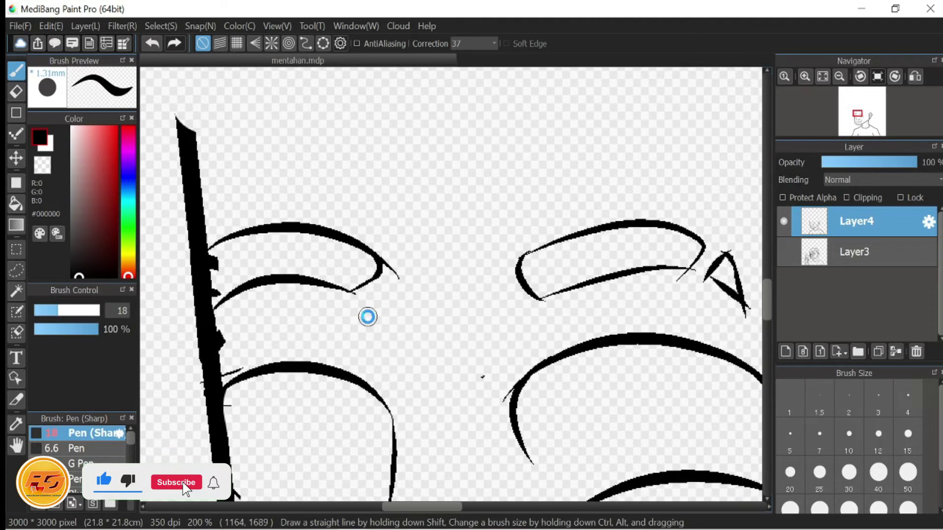
{"action": "scroll", "coordinate": [366, 315], "scroll_direction": "down", "scroll_amount": 4}
{"action": "scroll", "coordinate": [528, 210], "scroll_direction": "up", "scroll_amount": 3}
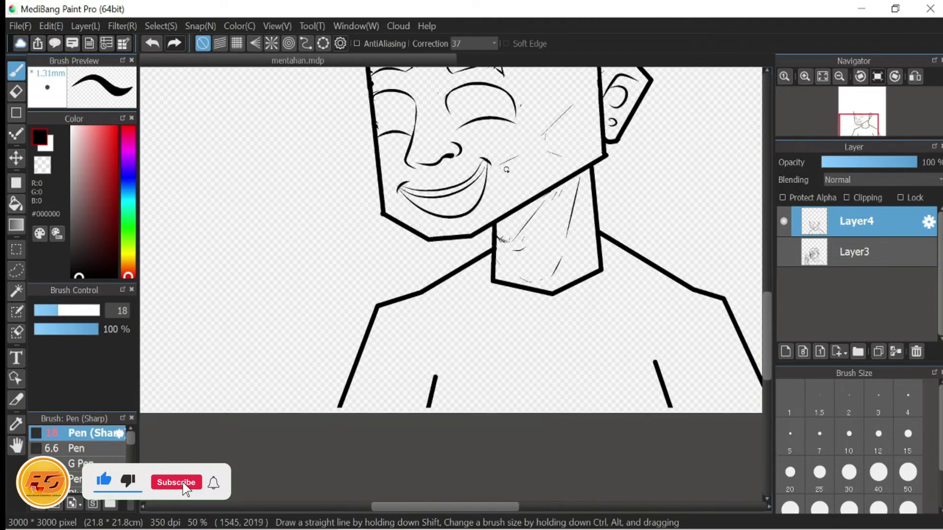
Step: Ink a short flick at the inner corner of the lower lid of the eye nearer the ear, with Layer3 hidden
{"action": "left_click", "coordinate": [783, 251]}
{"action": "scroll", "coordinate": [422, 296], "scroll_direction": "up", "scroll_amount": 2}
{"action": "scroll", "coordinate": [422, 296], "scroll_direction": "down", "scroll_amount": 1}
{"action": "scroll", "coordinate": [524, 252], "scroll_direction": "up", "scroll_amount": 1}
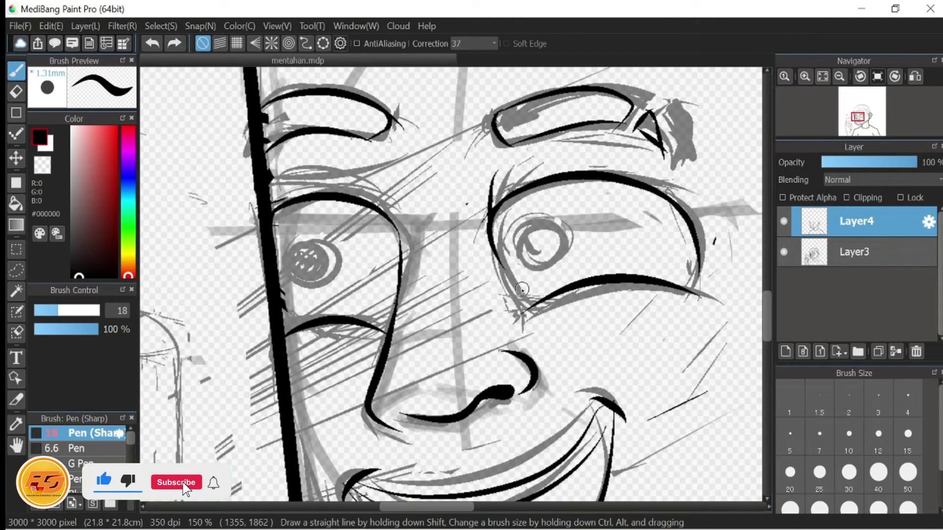
{"action": "scroll", "coordinate": [602, 285], "scroll_direction": "down", "scroll_amount": 1}
{"action": "scroll", "coordinate": [684, 247], "scroll_direction": "up", "scroll_amount": 1}
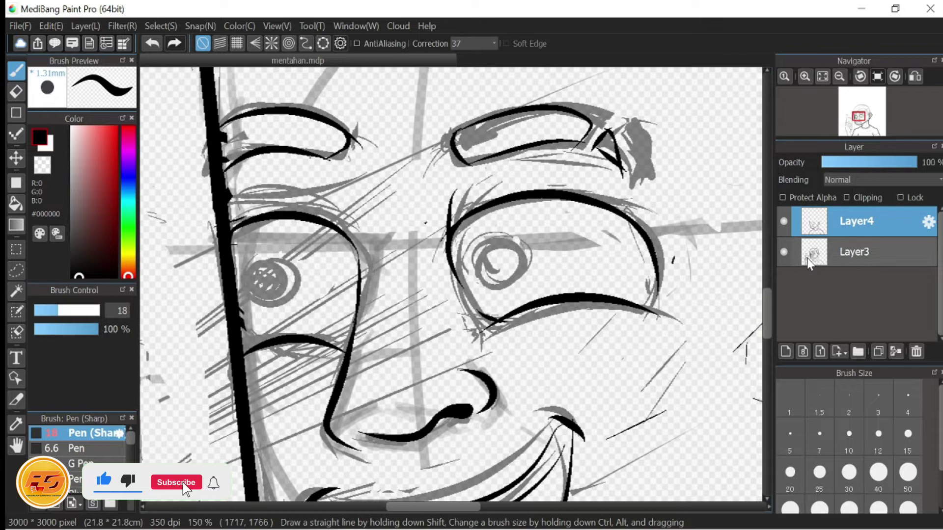
{"action": "left_click", "coordinate": [784, 251]}
{"action": "scroll", "coordinate": [591, 265], "scroll_direction": "up", "scroll_amount": 1}
{"action": "scroll", "coordinate": [378, 381], "scroll_direction": "right", "scroll_amount": 1}
{"action": "scroll", "coordinate": [451, 320], "scroll_direction": "up", "scroll_amount": 1}
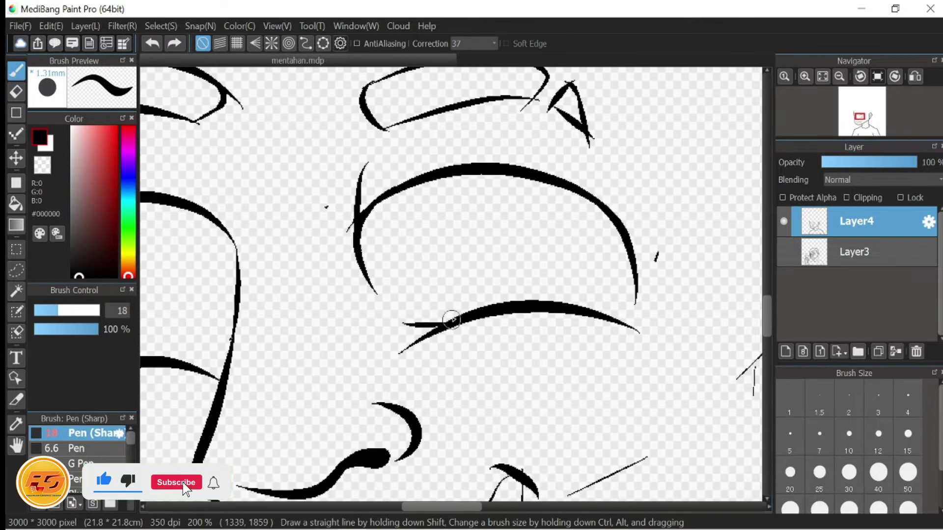
{"action": "left_click_drag", "start_coordinate": [399, 319], "coordinate": [439, 333]}
{"action": "key", "text": "ctrl+z"}
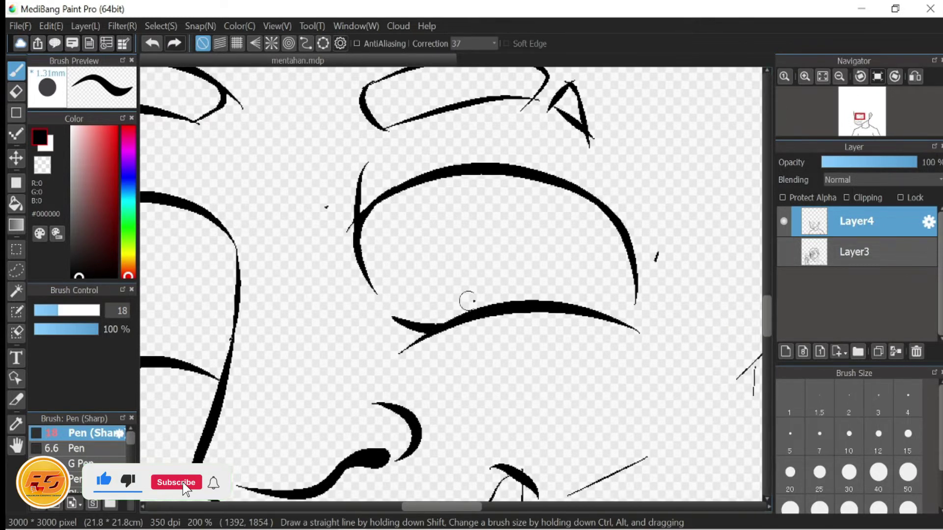
Step: Ink a short flick at the outer corner of the lower lid of the eye nearer the ear
{"action": "scroll", "coordinate": [540, 314], "scroll_direction": "right", "scroll_amount": 1}
{"action": "key", "text": "ctrl+z"}
{"action": "mouse_move", "coordinate": [591, 300]}
{"action": "left_mouse_down"}
{"action": "mouse_move", "coordinate": [557, 313]}
{"action": "mouse_move", "coordinate": [569, 323]}
{"action": "mouse_move", "coordinate": [591, 320]}
{"action": "mouse_move", "coordinate": [556, 325]}
{"action": "mouse_move", "coordinate": [589, 311]}
{"action": "mouse_move", "coordinate": [550, 333]}
{"action": "left_mouse_up"}
{"action": "key", "text": "ctrl+z"}
{"action": "key", "text": "ctrl+z"}
{"action": "key", "text": "ctrl+z"}
{"action": "key", "text": "ctrl+z"}
Step: Ink short corner flicks at both ends of the far eye's lower lid
{"action": "scroll", "coordinate": [574, 314], "scroll_direction": "left", "scroll_amount": 3}
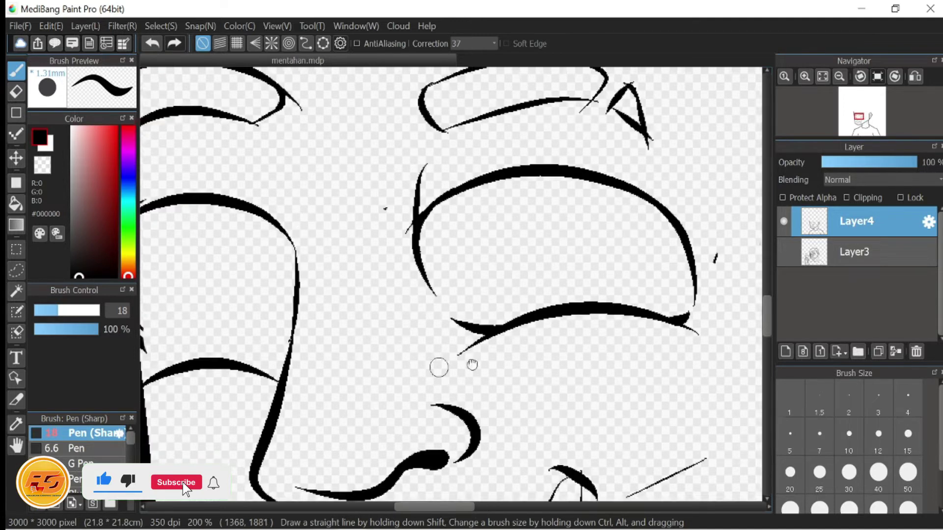
{"action": "key", "text": "ctrl+z"}
{"action": "left_click_drag", "start_coordinate": [295, 366], "coordinate": [339, 353]}
{"action": "key", "text": "ctrl+z"}
{"action": "key", "text": "ctrl+z"}
{"action": "scroll", "coordinate": [344, 363], "scroll_direction": "right", "scroll_amount": 1}
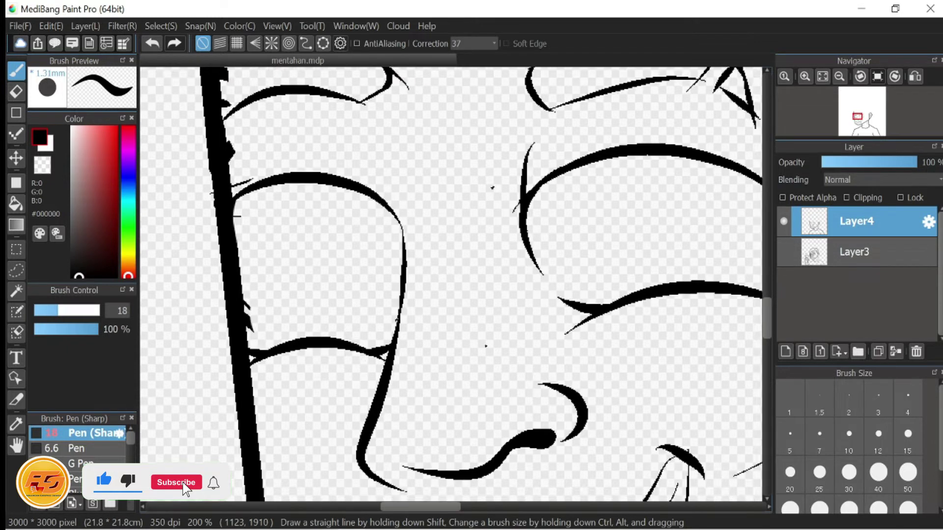
Step: Ink a short curved crease between the lower lip and the jaw, checking with Layer3 hidden
{"action": "scroll", "coordinate": [452, 285], "scroll_direction": "down", "scroll_amount": 5}
{"action": "scroll", "coordinate": [540, 319], "scroll_direction": "up", "scroll_amount": 4}
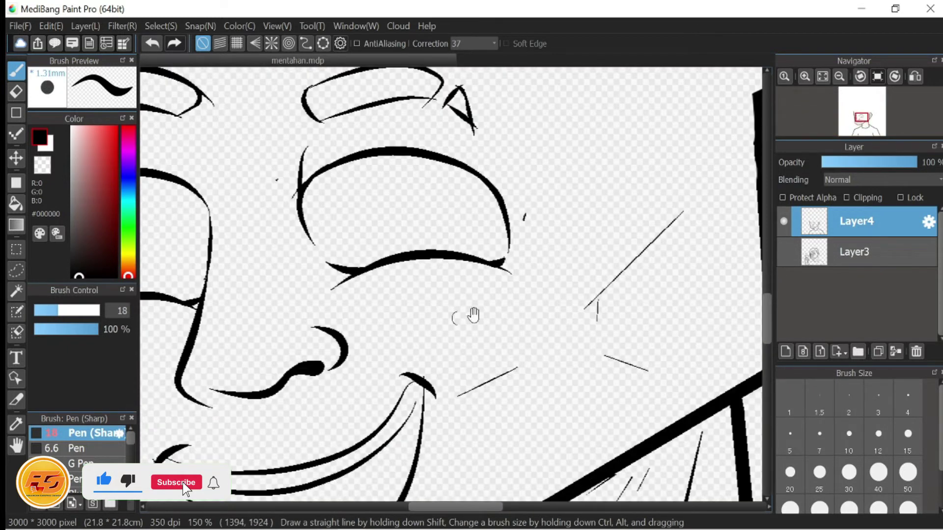
{"action": "mouse_move", "coordinate": [320, 313]}
{"action": "left_mouse_down"}
{"action": "mouse_move", "coordinate": [385, 330]}
{"action": "mouse_move", "coordinate": [295, 491]}
{"action": "mouse_move", "coordinate": [471, 394]}
{"action": "left_mouse_up"}
{"action": "scroll", "coordinate": [471, 395], "scroll_direction": "down", "scroll_amount": 4}
{"action": "left_click", "coordinate": [784, 252]}
{"action": "scroll", "coordinate": [329, 454], "scroll_direction": "up", "scroll_amount": 2}
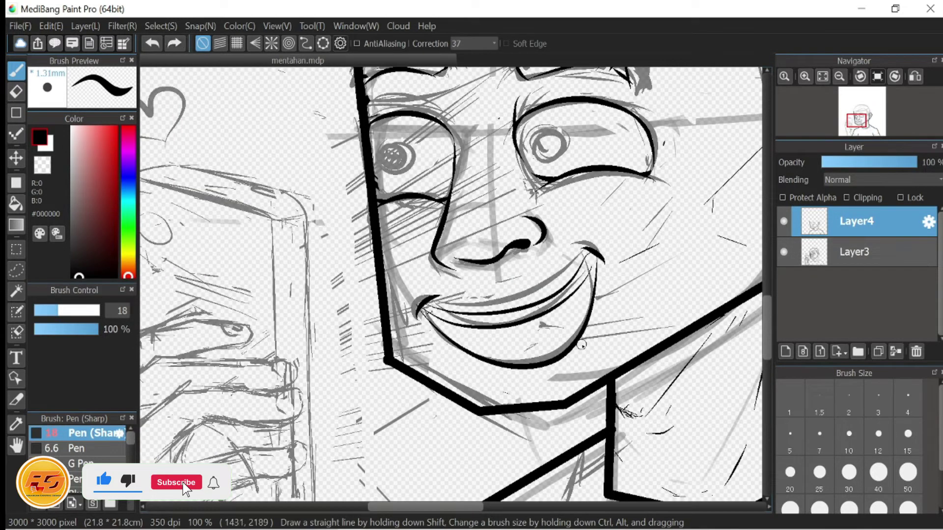
{"action": "key", "text": "ctrl+minus"}
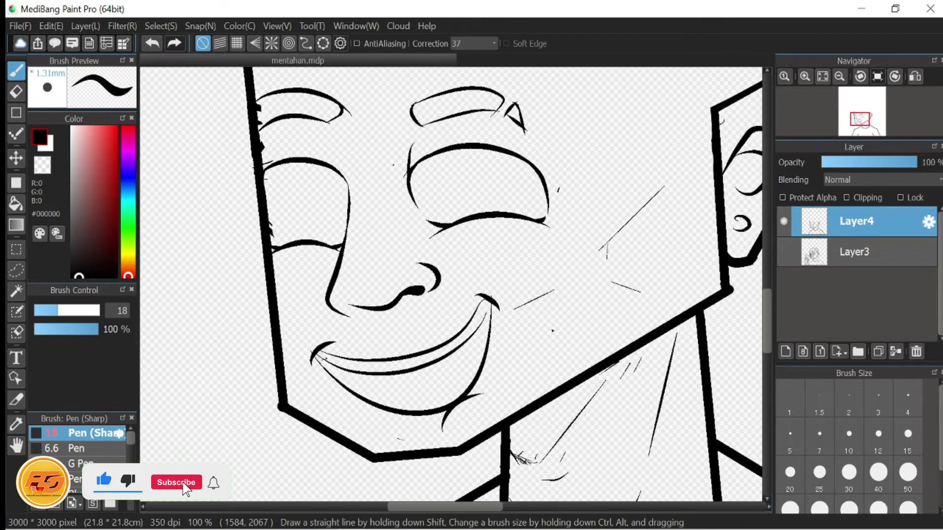
Step: Ink the curved hairline across the forehead and the sideburn line running down to the ear
{"action": "scroll", "coordinate": [486, 219], "scroll_direction": "up", "scroll_amount": 2}
{"action": "left_click_drag", "start_coordinate": [486, 219], "coordinate": [429, 285]}
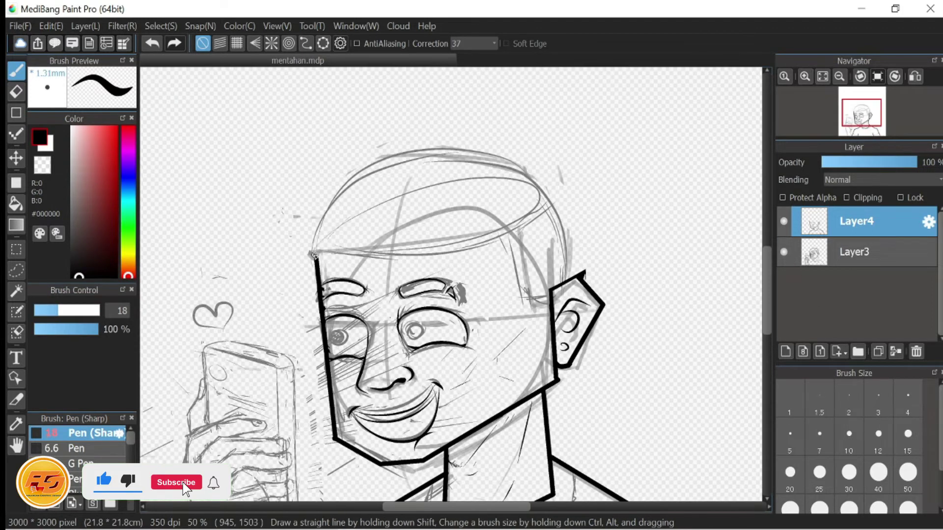
{"action": "left_click_drag", "start_coordinate": [506, 239], "coordinate": [550, 211]}
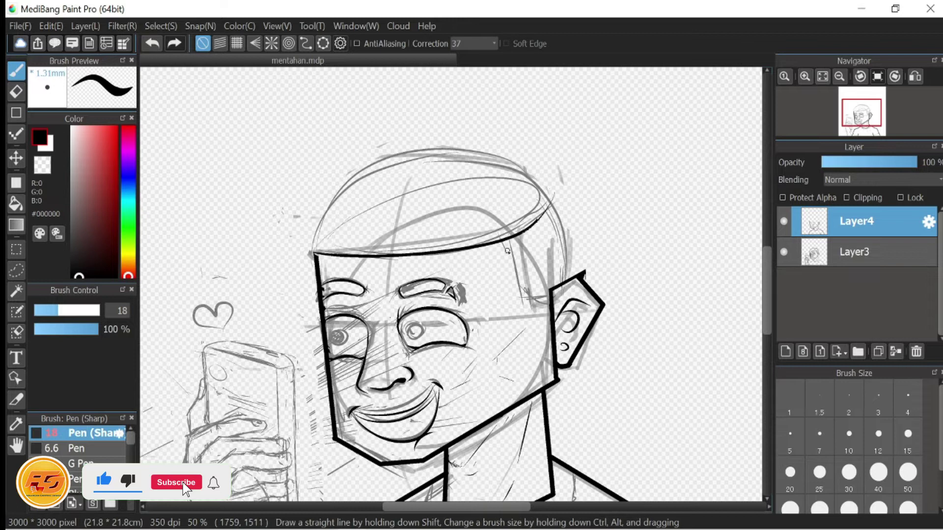
{"action": "key", "text": "ctrl+z"}
{"action": "left_click_drag", "start_coordinate": [509, 243], "coordinate": [513, 267]}
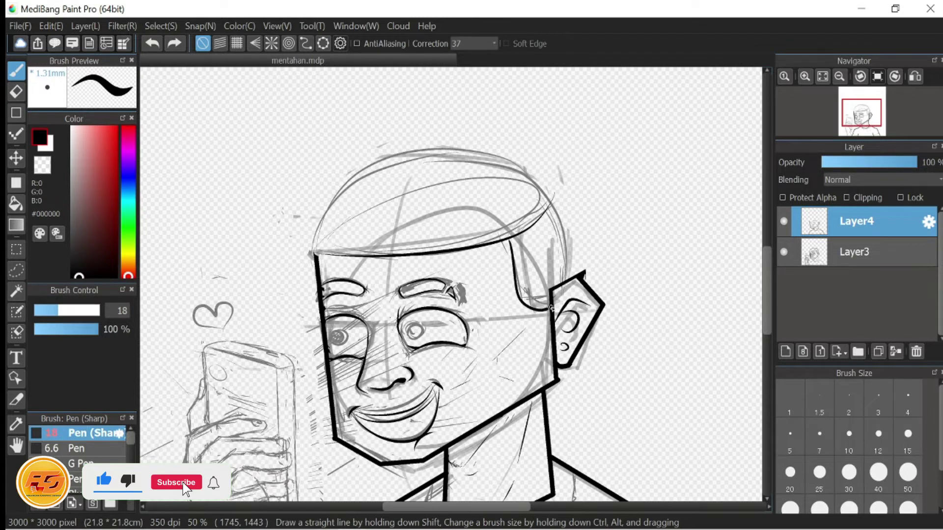
{"action": "left_click_drag", "start_coordinate": [639, 247], "coordinate": [631, 274]}
Step: Try to ink the top of the hair as a low, flattened curve closing onto the hairline
{"action": "left_click_drag", "start_coordinate": [307, 279], "coordinate": [334, 218]}
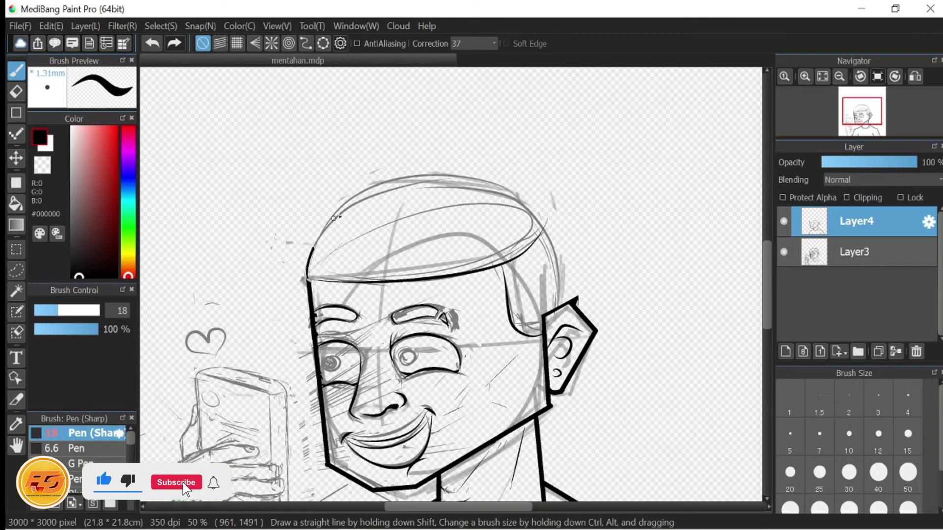
{"action": "key", "text": "ctrl+z"}
{"action": "mouse_move", "coordinate": [306, 280]}
{"action": "left_mouse_down"}
{"action": "mouse_move", "coordinate": [427, 194]}
{"action": "mouse_move", "coordinate": [314, 231]}
{"action": "mouse_move", "coordinate": [371, 197]}
{"action": "mouse_move", "coordinate": [309, 230]}
{"action": "mouse_move", "coordinate": [555, 221]}
{"action": "mouse_move", "coordinate": [553, 235]}
{"action": "mouse_move", "coordinate": [321, 217]}
{"action": "left_mouse_up"}
{"action": "key", "text": "ctrl+z"}
{"action": "key", "text": "ctrl+z"}
{"action": "key", "text": "ctrl+z"}
{"action": "key", "text": "ctrl+z"}
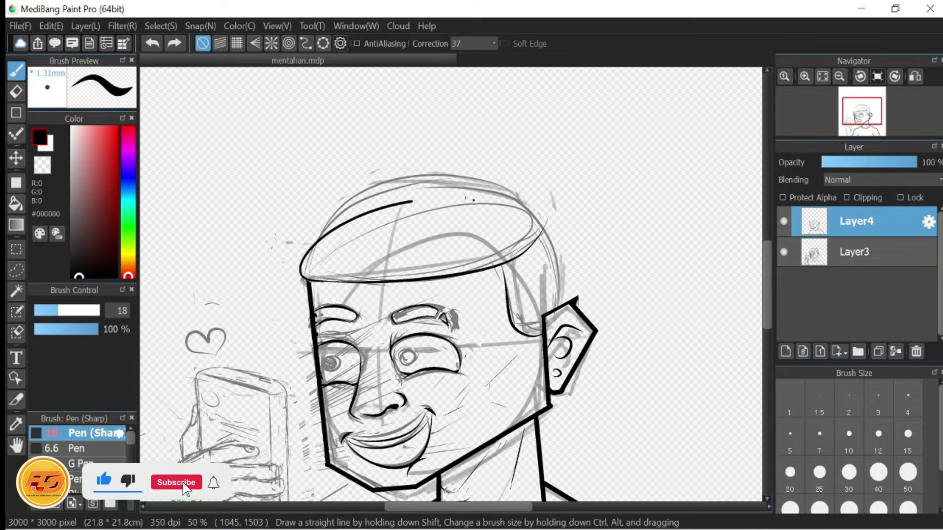
{"action": "left_click", "coordinate": [784, 252]}
{"action": "left_click_drag", "start_coordinate": [405, 319], "coordinate": [463, 331]}
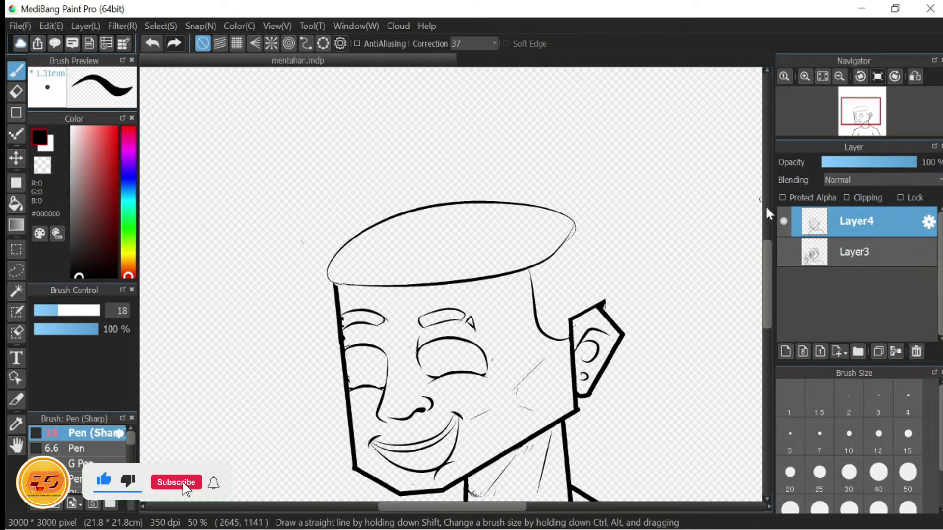
Step: Ink the domed top of the head from the face edge over to the end of the hairline, toggling Layer3 to check
{"action": "left_click", "coordinate": [784, 252]}
{"action": "mouse_move", "coordinate": [334, 282]}
{"action": "left_mouse_down"}
{"action": "mouse_move", "coordinate": [373, 194]}
{"action": "mouse_move", "coordinate": [564, 223]}
{"action": "mouse_move", "coordinate": [530, 235]}
{"action": "left_mouse_up"}
{"action": "left_click", "coordinate": [784, 252]}
{"action": "left_click", "coordinate": [783, 252]}
{"action": "left_click", "coordinate": [784, 251]}
Step: Ink the back of the head from the end of the hair dome down to the ear, with Layer3 hidden
{"action": "left_click_drag", "start_coordinate": [514, 190], "coordinate": [547, 285]}
{"action": "left_click_drag", "start_coordinate": [561, 256], "coordinate": [538, 190]}
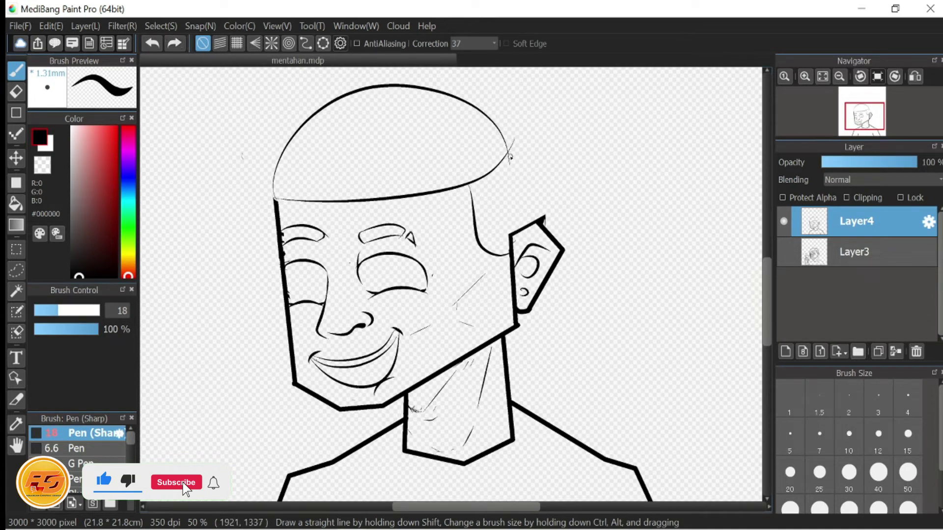
{"action": "left_click_drag", "start_coordinate": [515, 220], "coordinate": [554, 226]}
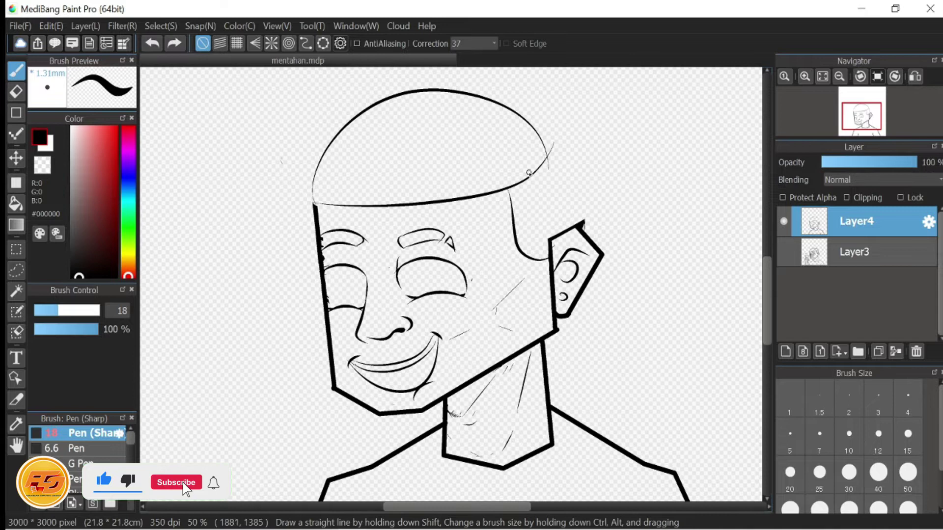
{"action": "scroll", "coordinate": [566, 217], "scroll_direction": "down", "scroll_amount": 3}
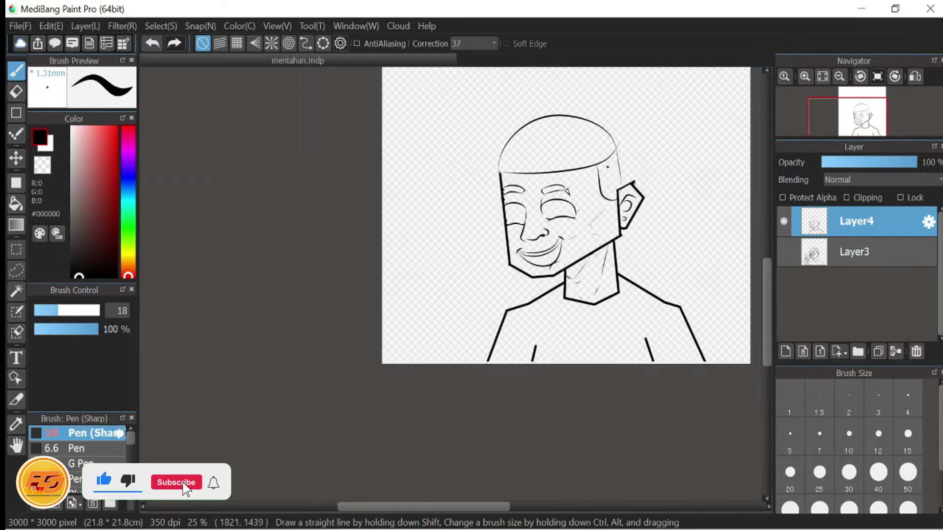
{"action": "left_click", "coordinate": [783, 252]}
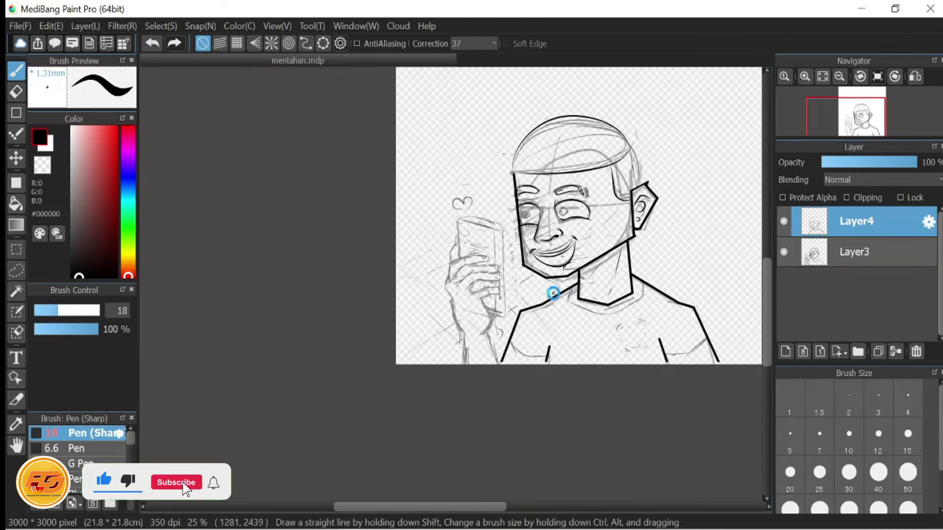
Step: Try to ink the curved heel of the hand holding the phone with repeated strokes
{"action": "scroll", "coordinate": [549, 292], "scroll_direction": "up", "scroll_amount": 3}
{"action": "left_click_drag", "start_coordinate": [599, 374], "coordinate": [577, 375]}
{"action": "scroll", "coordinate": [577, 374], "scroll_direction": "up", "scroll_amount": 5}
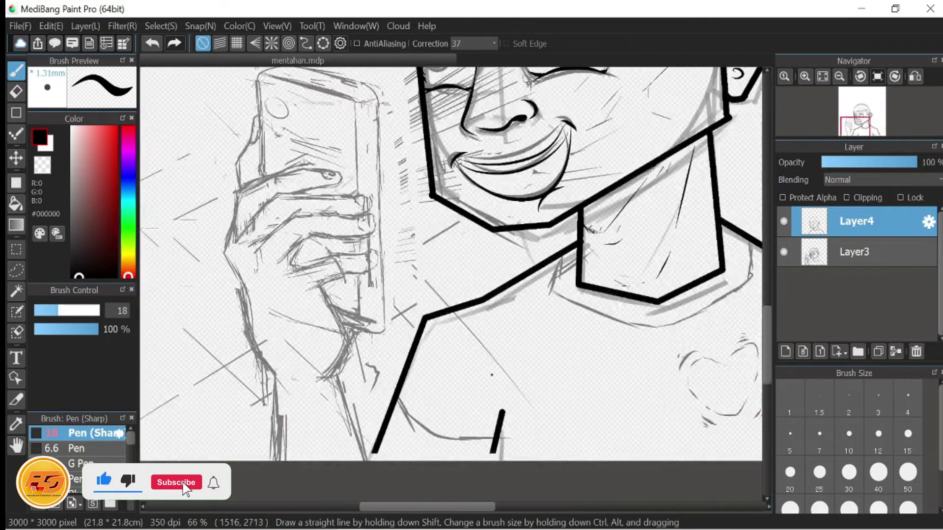
{"action": "left_click_drag", "start_coordinate": [251, 395], "coordinate": [413, 332]}
{"action": "mouse_move", "coordinate": [294, 333]}
{"action": "left_mouse_down"}
{"action": "mouse_move", "coordinate": [399, 269]}
{"action": "mouse_move", "coordinate": [393, 257]}
{"action": "mouse_move", "coordinate": [372, 358]}
{"action": "left_mouse_up"}
{"action": "key", "text": "ctrl+z"}
{"action": "key", "text": "ctrl+z"}
{"action": "mouse_move", "coordinate": [308, 248]}
{"action": "left_mouse_down"}
{"action": "mouse_move", "coordinate": [384, 366]}
{"action": "mouse_move", "coordinate": [373, 376]}
{"action": "left_mouse_up"}
{"action": "key", "text": "ctrl+z"}
{"action": "left_click_drag", "start_coordinate": [324, 260], "coordinate": [378, 386]}
{"action": "key", "text": "ctrl+z"}
{"action": "key", "text": "ctrl+z"}
{"action": "left_click_drag", "start_coordinate": [274, 254], "coordinate": [355, 297]}
{"action": "key", "text": "ctrl+z"}
{"action": "mouse_move", "coordinate": [334, 454]}
{"action": "left_mouse_down"}
{"action": "mouse_move", "coordinate": [314, 264]}
{"action": "mouse_move", "coordinate": [340, 267]}
{"action": "left_mouse_up"}
{"action": "key", "text": "ctrl+z"}
{"action": "key", "text": "ctrl+z"}
{"action": "left_click_drag", "start_coordinate": [285, 259], "coordinate": [340, 270]}
{"action": "key", "text": "ctrl+z"}
Step: Set the stroke correction to 29 and ink the curved heel of the hand with a small fold at its upper end
{"action": "left_click", "coordinate": [473, 43]}
{"action": "left_click", "coordinate": [474, 296]}
{"action": "scroll", "coordinate": [293, 253], "scroll_direction": "up", "scroll_amount": 2}
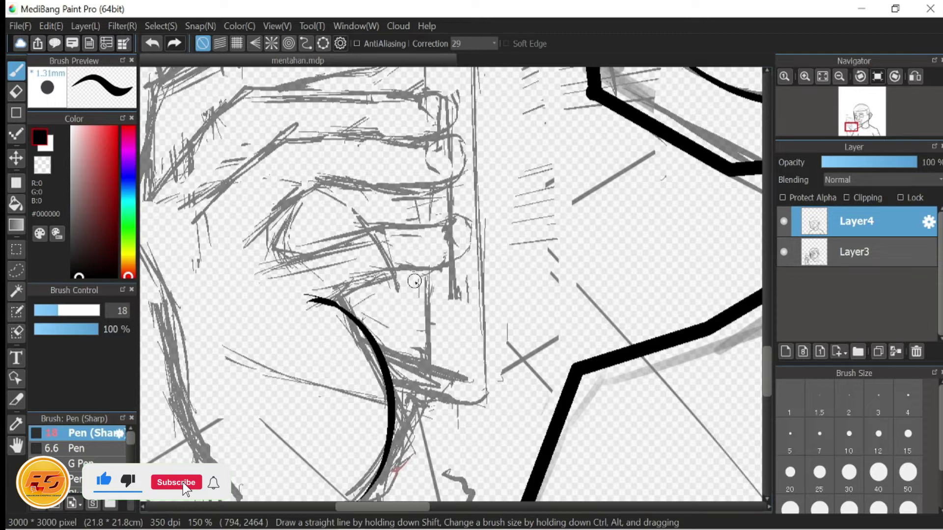
{"action": "key", "text": "ctrl+z"}
{"action": "scroll", "coordinate": [265, 318], "scroll_direction": "up", "scroll_amount": 1}
{"action": "left_click_drag", "start_coordinate": [322, 304], "coordinate": [346, 311]}
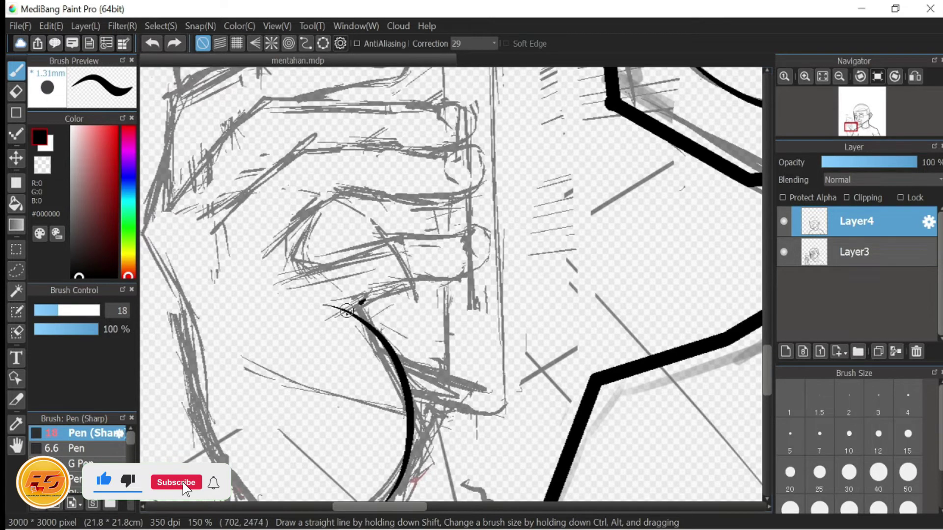
Step: Ink the lowest finger's upper edge, rounded tip and underside, checking with Layer3 hidden
{"action": "left_click_drag", "start_coordinate": [368, 252], "coordinate": [455, 242]}
{"action": "key", "text": "ctrl+z"}
{"action": "key", "text": "ctrl+z"}
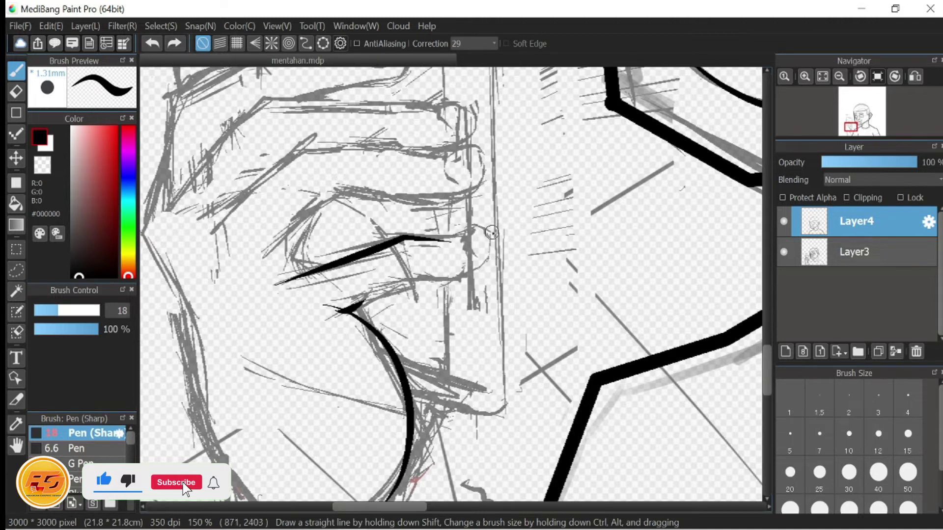
{"action": "key", "text": "ctrl+z"}
{"action": "left_click_drag", "start_coordinate": [361, 310], "coordinate": [414, 276]}
{"action": "key", "text": "ctrl+z"}
{"action": "left_click", "coordinate": [784, 252]}
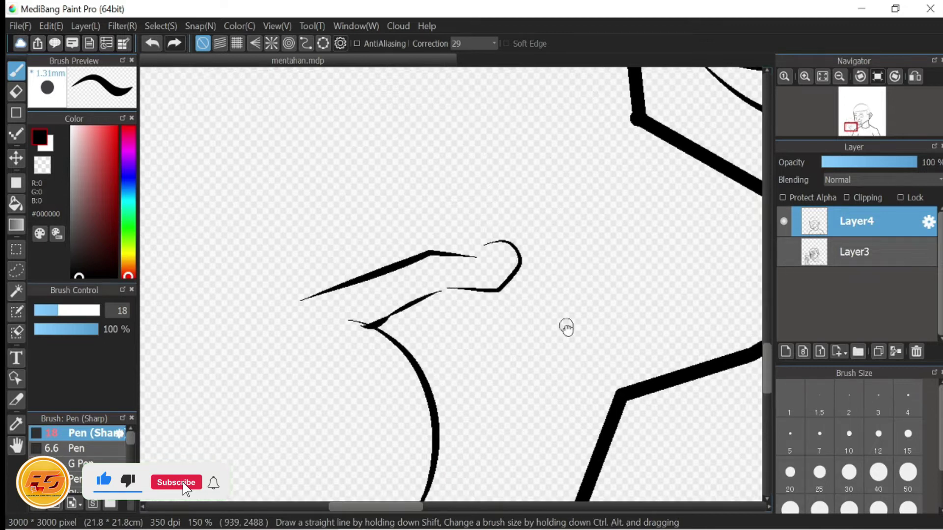
Step: Ink the outer edge of the hand from the wrist up to the knuckle corner
{"action": "left_click_drag", "start_coordinate": [566, 328], "coordinate": [623, 301]}
{"action": "left_click", "coordinate": [783, 252]}
{"action": "mouse_move", "coordinate": [236, 177]}
{"action": "left_mouse_down"}
{"action": "mouse_move", "coordinate": [329, 250]}
{"action": "mouse_move", "coordinate": [344, 314]}
{"action": "left_mouse_up"}
{"action": "mouse_move", "coordinate": [373, 344]}
{"action": "left_mouse_down"}
{"action": "mouse_move", "coordinate": [359, 267]}
{"action": "mouse_move", "coordinate": [380, 338]}
{"action": "left_mouse_up"}
{"action": "key", "text": "ctrl+z"}
{"action": "left_click_drag", "start_coordinate": [393, 383], "coordinate": [387, 334]}
Step: Ink the back of the hand from the knuckle corner up and along the uppermost finger's top edge
{"action": "mouse_move", "coordinate": [351, 245]}
{"action": "left_mouse_down"}
{"action": "mouse_move", "coordinate": [406, 393]}
{"action": "mouse_move", "coordinate": [411, 441]}
{"action": "mouse_move", "coordinate": [667, 305]}
{"action": "mouse_move", "coordinate": [442, 344]}
{"action": "mouse_move", "coordinate": [504, 416]}
{"action": "left_mouse_up"}
{"action": "mouse_move", "coordinate": [376, 229]}
{"action": "left_mouse_down"}
{"action": "mouse_move", "coordinate": [575, 112]}
{"action": "mouse_move", "coordinate": [459, 159]}
{"action": "left_mouse_up"}
{"action": "key", "text": "ctrl+z"}
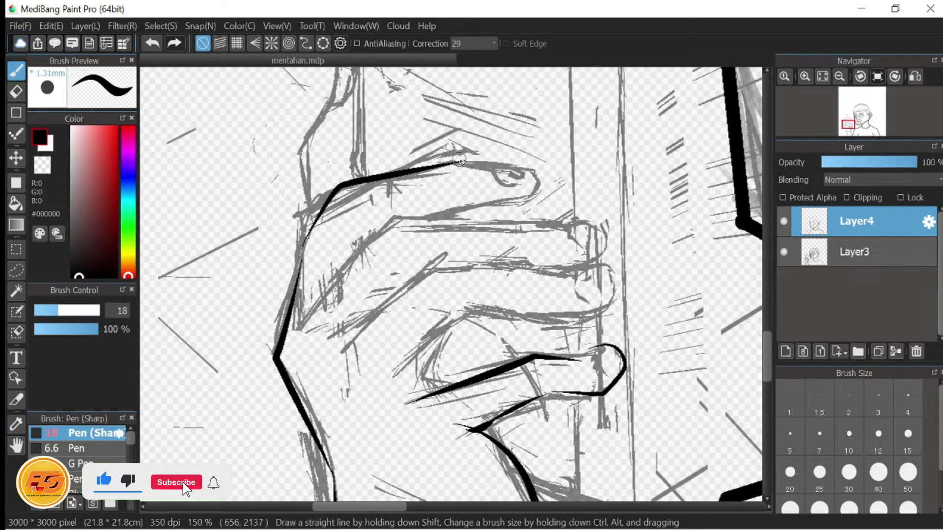
Step: Ink the rounded tip and the underside of the uppermost finger
{"action": "scroll", "coordinate": [317, 380], "scroll_direction": "down", "scroll_amount": 2}
{"action": "scroll", "coordinate": [317, 380], "scroll_direction": "up", "scroll_amount": 4}
{"action": "mouse_move", "coordinate": [393, 115]}
{"action": "left_mouse_down"}
{"action": "mouse_move", "coordinate": [378, 169]}
{"action": "mouse_move", "coordinate": [461, 193]}
{"action": "mouse_move", "coordinate": [403, 203]}
{"action": "left_mouse_up"}
{"action": "left_click_drag", "start_coordinate": [318, 223], "coordinate": [404, 208]}
Step: Ink the second finger's outline and the slanted knuckle line below it, checking with Layer3 hidden
{"action": "mouse_move", "coordinate": [219, 359]}
{"action": "left_mouse_down"}
{"action": "mouse_move", "coordinate": [332, 211]}
{"action": "mouse_move", "coordinate": [540, 216]}
{"action": "left_mouse_up"}
{"action": "key", "text": "ctrl+z"}
{"action": "mouse_move", "coordinate": [402, 222]}
{"action": "left_mouse_down"}
{"action": "mouse_move", "coordinate": [544, 212]}
{"action": "mouse_move", "coordinate": [565, 250]}
{"action": "mouse_move", "coordinate": [420, 279]}
{"action": "mouse_move", "coordinate": [319, 278]}
{"action": "left_mouse_up"}
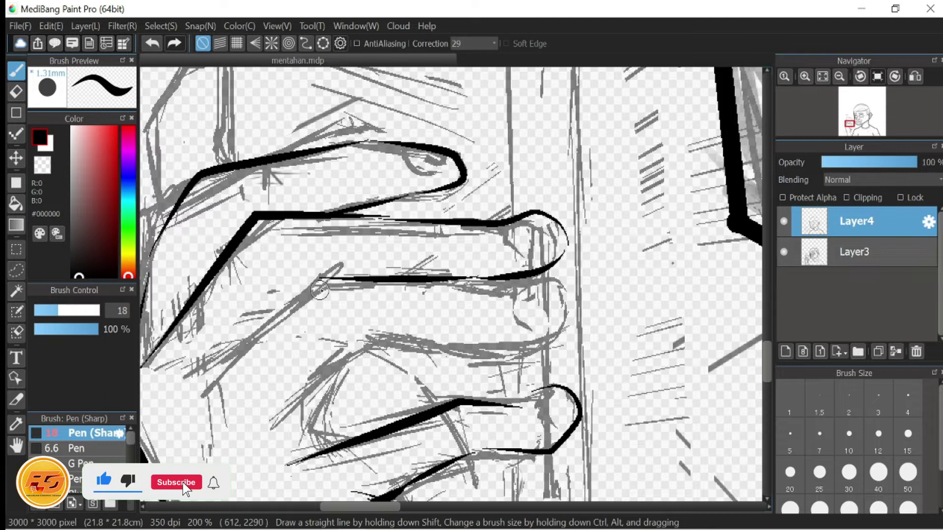
{"action": "left_click", "coordinate": [783, 251]}
{"action": "scroll", "coordinate": [435, 322], "scroll_direction": "down", "scroll_amount": 4}
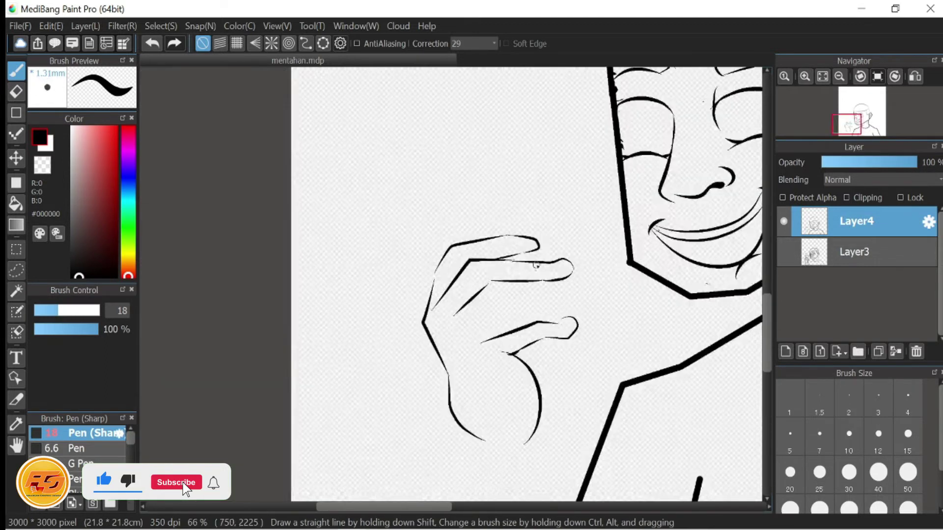
{"action": "scroll", "coordinate": [436, 322], "scroll_direction": "up", "scroll_amount": 2}
{"action": "left_click", "coordinate": [783, 251]}
{"action": "scroll", "coordinate": [442, 295], "scroll_direction": "up", "scroll_amount": 2}
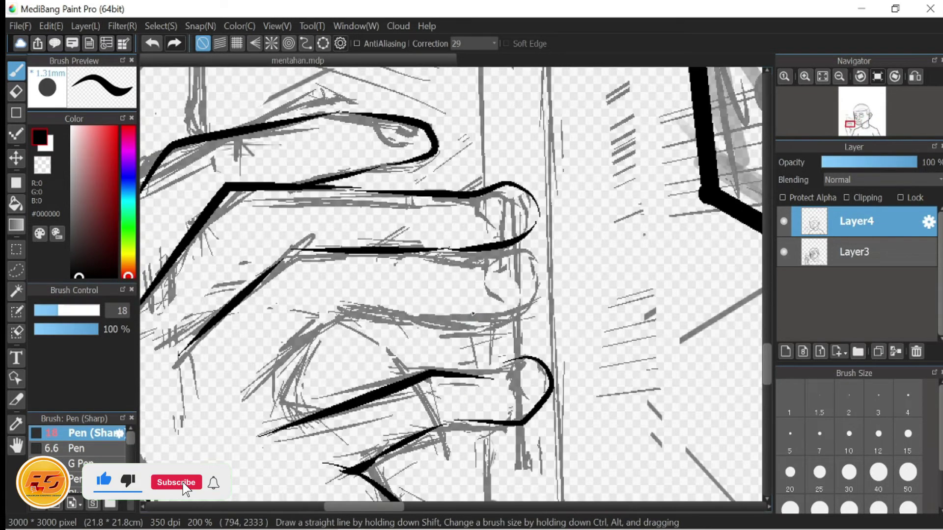
Step: Ink the third finger's rounded tip and its underside bending down along the slanted knuckle line
{"action": "mouse_move", "coordinate": [255, 398]}
{"action": "left_mouse_down"}
{"action": "mouse_move", "coordinate": [434, 319]}
{"action": "mouse_move", "coordinate": [486, 317]}
{"action": "left_mouse_up"}
{"action": "key", "text": "ctrl+z"}
{"action": "mouse_move", "coordinate": [227, 420]}
{"action": "left_mouse_down"}
{"action": "mouse_move", "coordinate": [333, 322]}
{"action": "mouse_move", "coordinate": [451, 320]}
{"action": "mouse_move", "coordinate": [451, 329]}
{"action": "mouse_move", "coordinate": [536, 305]}
{"action": "mouse_move", "coordinate": [540, 262]}
{"action": "mouse_move", "coordinate": [521, 251]}
{"action": "mouse_move", "coordinate": [530, 282]}
{"action": "mouse_move", "coordinate": [549, 278]}
{"action": "left_mouse_up"}
{"action": "key", "text": "ctrl+z"}
{"action": "mouse_move", "coordinate": [510, 246]}
{"action": "left_mouse_down"}
{"action": "mouse_move", "coordinate": [558, 301]}
{"action": "mouse_move", "coordinate": [542, 276]}
{"action": "left_mouse_up"}
{"action": "key", "text": "ctrl+z"}
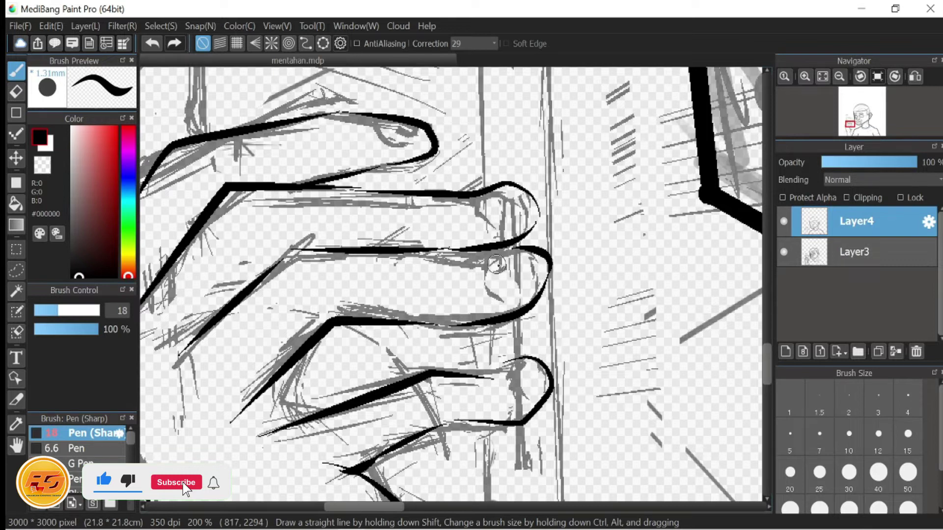
Step: Redraw the third finger's rounded tip and ink its round fingernail, checking the hand with Layer3 hidden
{"action": "key", "text": "ctrl+z"}
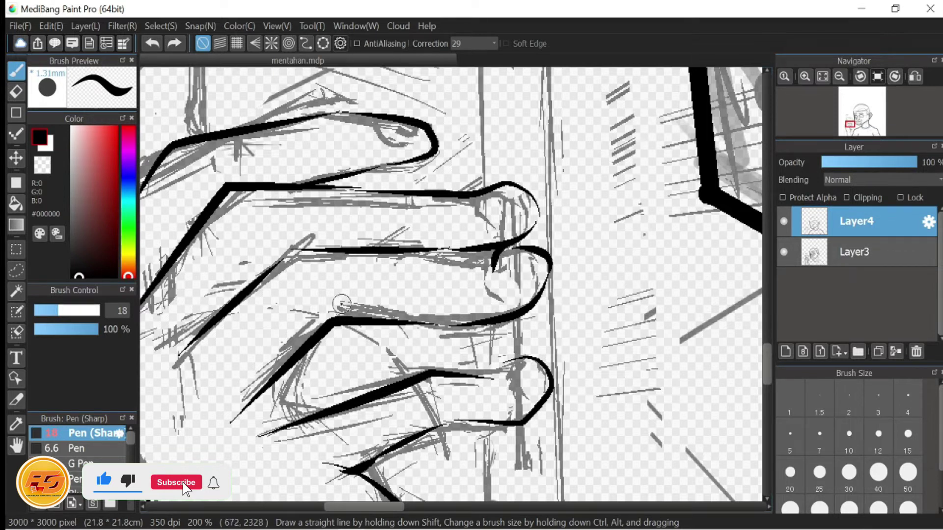
{"action": "double_click", "coordinate": [785, 253]}
{"action": "left_click", "coordinate": [577, 425]}
{"action": "scroll", "coordinate": [635, 326], "scroll_direction": "down", "scroll_amount": 6}
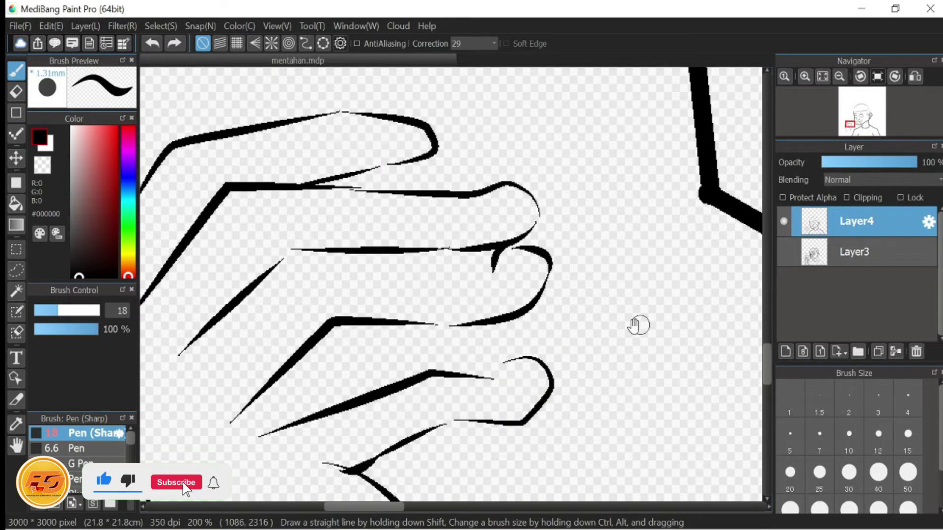
{"action": "left_click", "coordinate": [783, 252]}
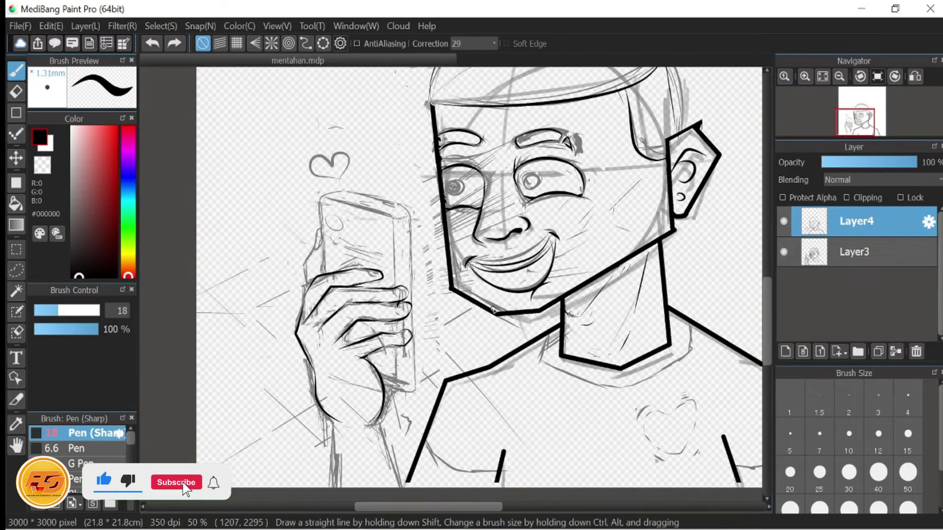
{"action": "scroll", "coordinate": [410, 305], "scroll_direction": "up", "scroll_amount": 3}
{"action": "scroll", "coordinate": [533, 214], "scroll_direction": "up", "scroll_amount": 2}
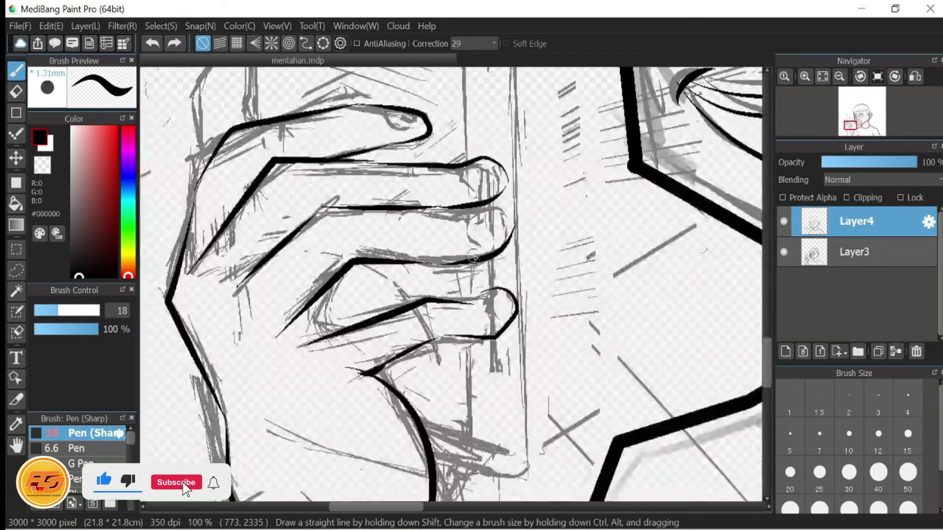
{"action": "mouse_move", "coordinate": [491, 189]}
{"action": "left_mouse_down"}
{"action": "mouse_move", "coordinate": [513, 243]}
{"action": "mouse_move", "coordinate": [417, 265]}
{"action": "mouse_move", "coordinate": [497, 228]}
{"action": "left_mouse_up"}
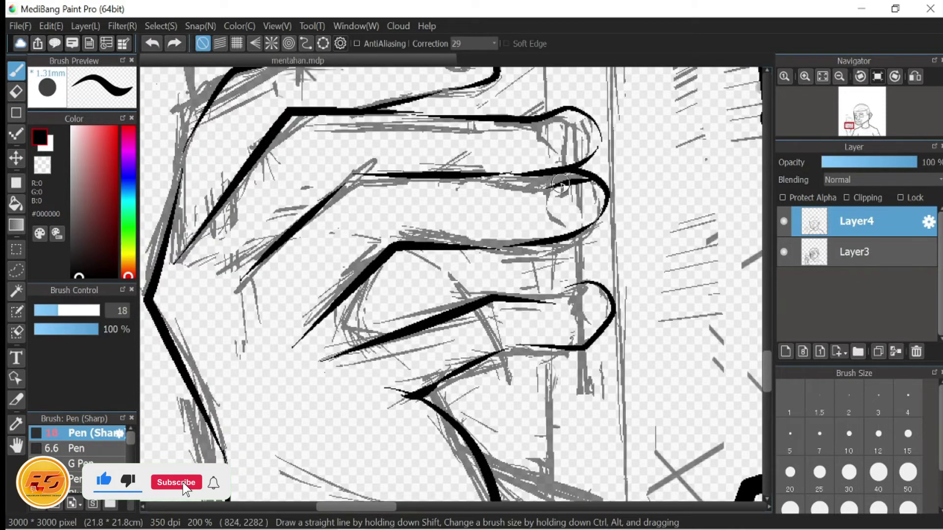
{"action": "key", "text": "ctrl+z"}
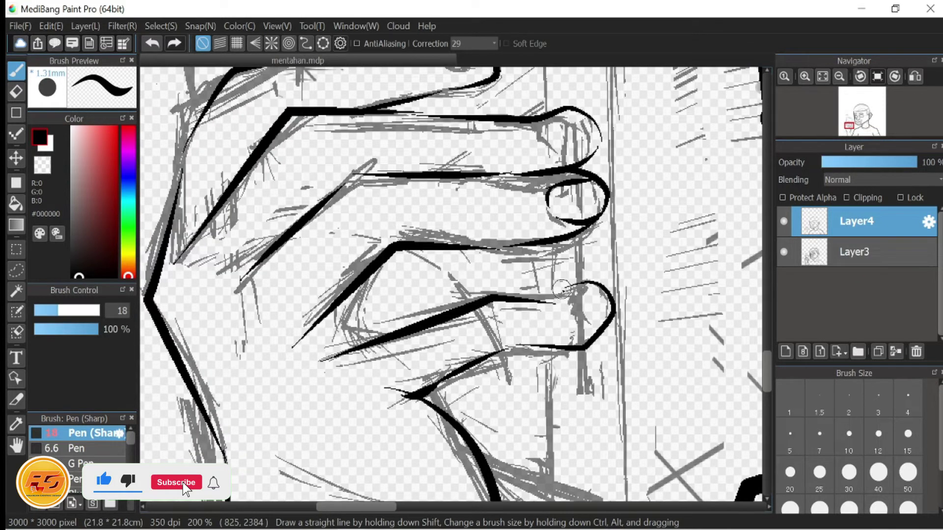
Step: Ink the remaining fingernails and the inner curve joining the third and lowest fingers, checking with Layer3 hidden
{"action": "scroll", "coordinate": [603, 305], "scroll_direction": "up", "scroll_amount": 3}
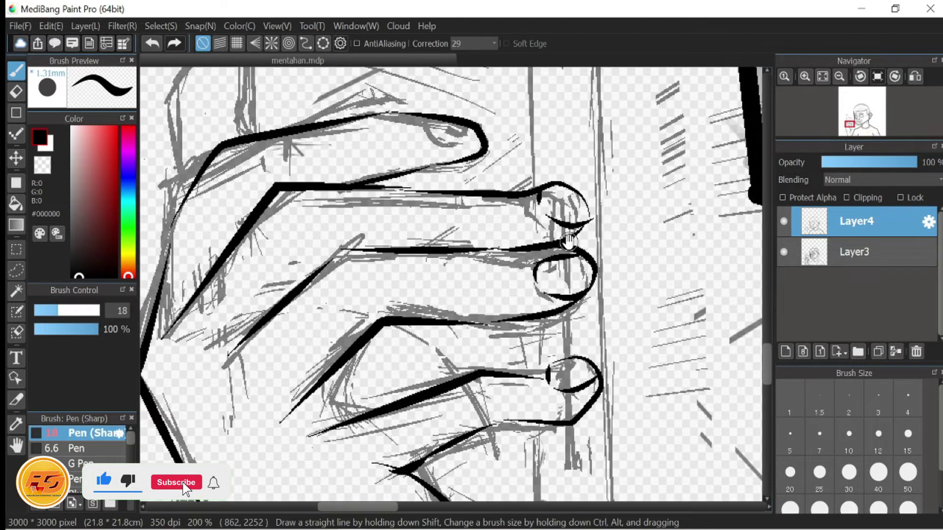
{"action": "scroll", "coordinate": [437, 162], "scroll_direction": "up", "scroll_amount": 2}
{"action": "scroll", "coordinate": [481, 193], "scroll_direction": "down", "scroll_amount": 4}
{"action": "left_click_drag", "start_coordinate": [381, 269], "coordinate": [358, 350]}
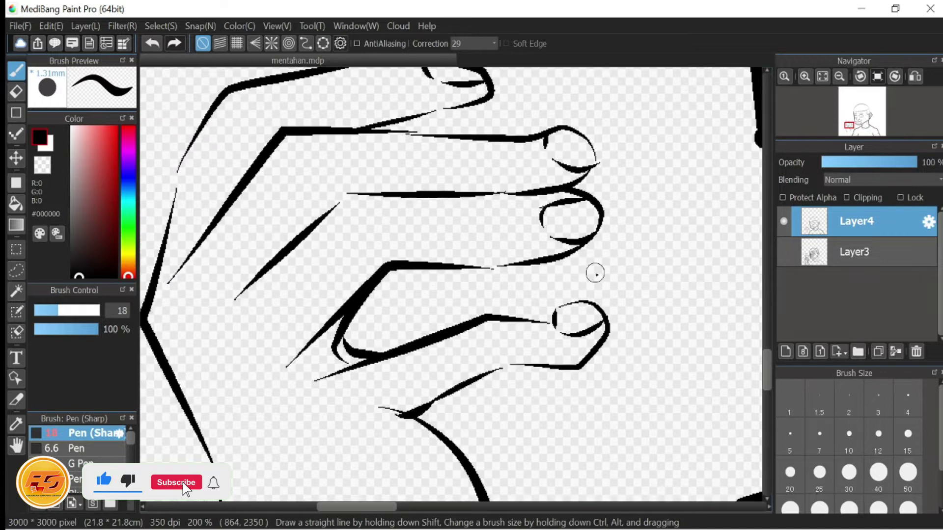
{"action": "scroll", "coordinate": [596, 271], "scroll_direction": "down", "scroll_amount": 3}
{"action": "scroll", "coordinate": [490, 294], "scroll_direction": "down", "scroll_amount": 2}
{"action": "left_click", "coordinate": [784, 252]}
Step: Ink the thumb's outer contour behind the phone, from its tip down to the hand
{"action": "scroll", "coordinate": [384, 286], "scroll_direction": "up", "scroll_amount": 4}
{"action": "scroll", "coordinate": [384, 286], "scroll_direction": "down", "scroll_amount": 1}
{"action": "left_click_drag", "start_coordinate": [384, 286], "coordinate": [434, 203]}
{"action": "mouse_move", "coordinate": [541, 214]}
{"action": "left_mouse_down"}
{"action": "mouse_move", "coordinate": [617, 257]}
{"action": "mouse_move", "coordinate": [478, 229]}
{"action": "mouse_move", "coordinate": [502, 399]}
{"action": "left_mouse_up"}
{"action": "key", "text": "ctrl+z"}
{"action": "mouse_move", "coordinate": [529, 196]}
{"action": "left_mouse_down"}
{"action": "mouse_move", "coordinate": [487, 319]}
{"action": "mouse_move", "coordinate": [499, 388]}
{"action": "left_mouse_up"}
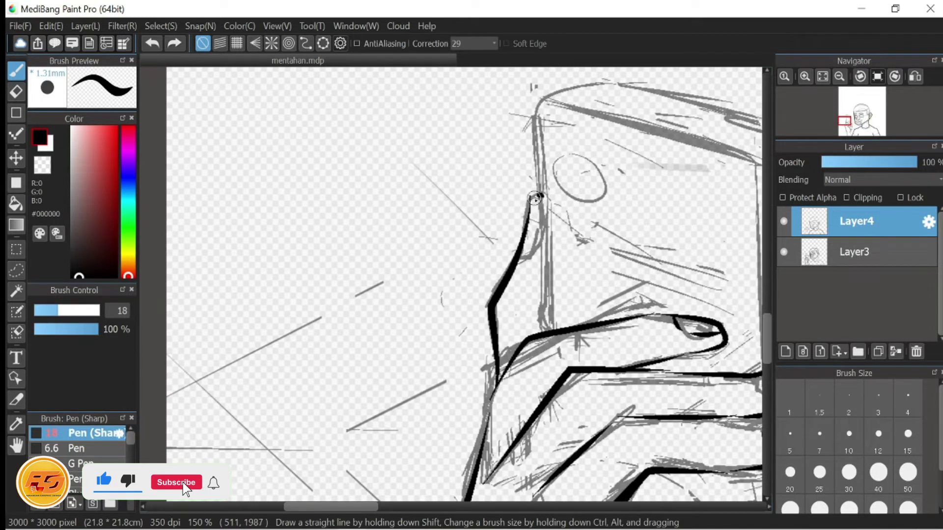
Step: Ink the phone's left edge as a straight line down to the uppermost finger with the Pen brush
{"action": "left_click_drag", "start_coordinate": [540, 108], "coordinate": [543, 223]}
{"action": "key", "text": "ctrl+z"}
{"action": "left_click", "coordinate": [76, 449]}
{"action": "key", "text": "ctrl+z"}
{"action": "left_click_drag", "start_coordinate": [539, 98], "coordinate": [548, 328]}
Step: Ink the phone's inner vertical edge in straight segments above, between and below the fingers
{"action": "scroll", "coordinate": [552, 319], "scroll_direction": "down", "scroll_amount": 1}
{"action": "scroll", "coordinate": [553, 319], "scroll_direction": "right", "scroll_amount": 5}
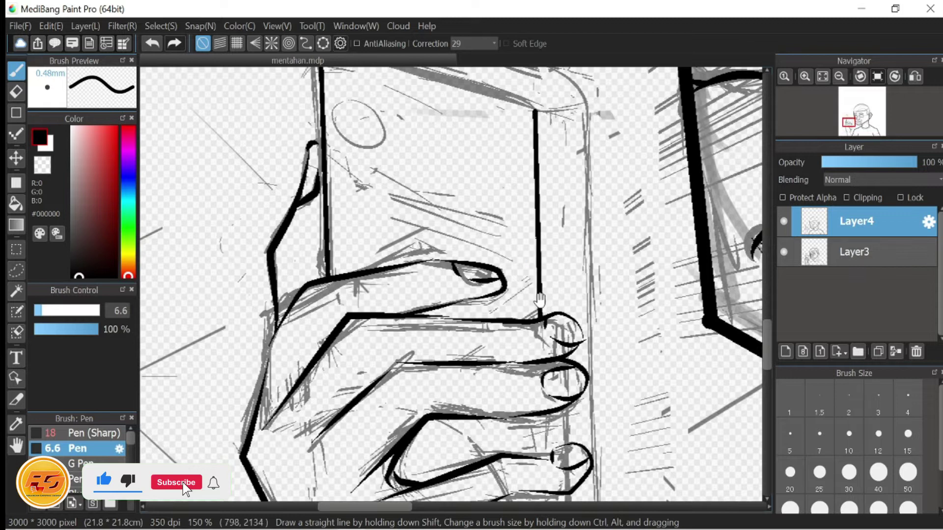
{"action": "scroll", "coordinate": [540, 300], "scroll_direction": "down", "scroll_amount": 3}
{"action": "scroll", "coordinate": [524, 473], "scroll_direction": "down", "scroll_amount": 3}
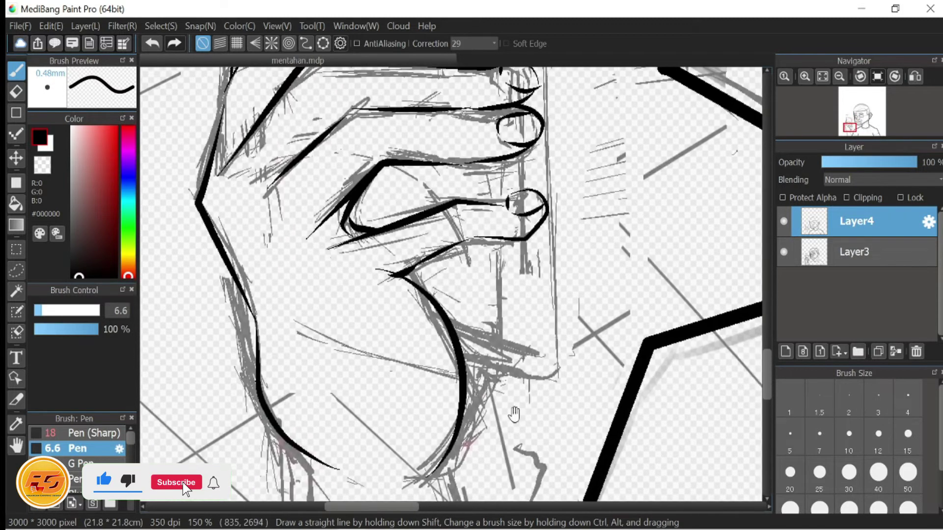
{"action": "left_click", "coordinate": [499, 379], "text": "shift"}
{"action": "scroll", "coordinate": [510, 319], "scroll_direction": "up", "scroll_amount": 3}
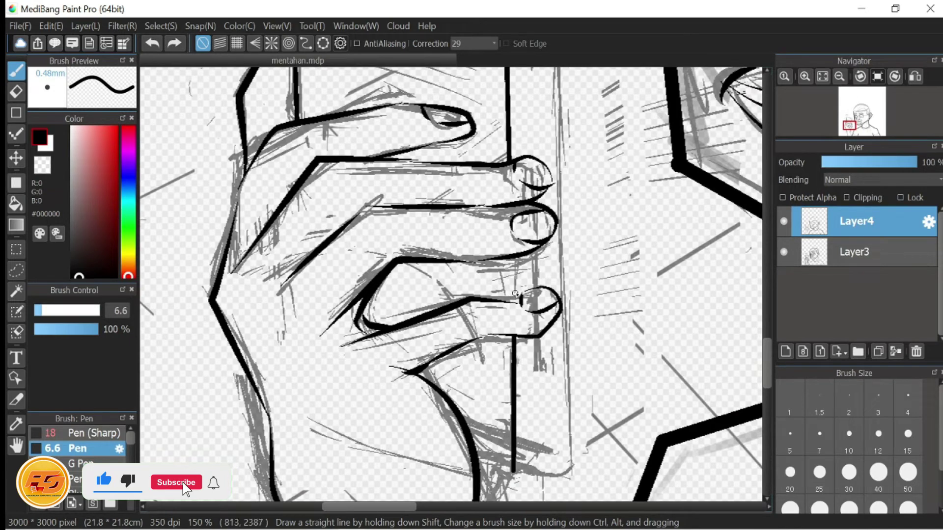
{"action": "scroll", "coordinate": [510, 142], "scroll_direction": "up", "scroll_amount": 5}
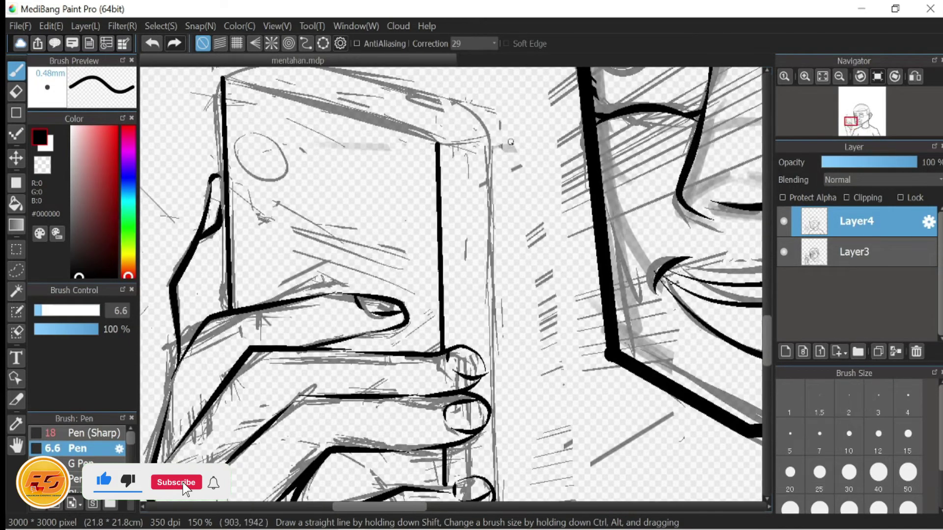
Step: Ink the phone's outer right edge as one straight line, checking with Layer3 hidden
{"action": "scroll", "coordinate": [483, 253], "scroll_direction": "down", "scroll_amount": 6}
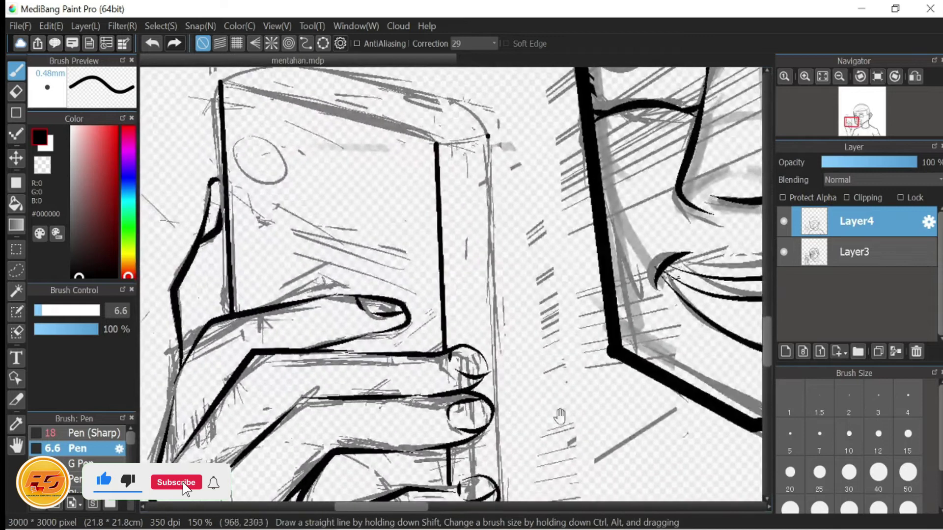
{"action": "left_click", "coordinate": [500, 415], "text": "shift"}
{"action": "scroll", "coordinate": [499, 415], "scroll_direction": "up", "scroll_amount": 5}
{"action": "left_click", "coordinate": [784, 252]}
{"action": "scroll", "coordinate": [725, 277], "scroll_direction": "down", "scroll_amount": 4}
{"action": "scroll", "coordinate": [725, 277], "scroll_direction": "up", "scroll_amount": 3}
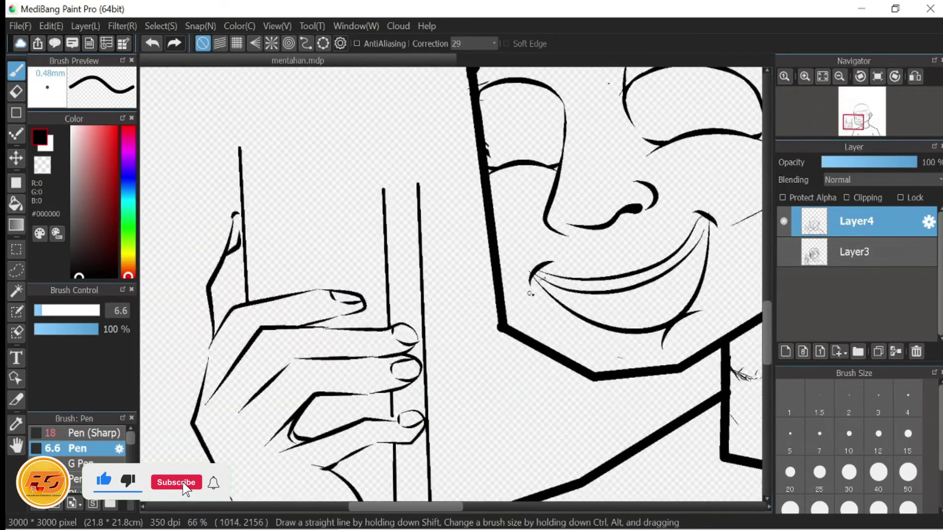
{"action": "left_click", "coordinate": [784, 251]}
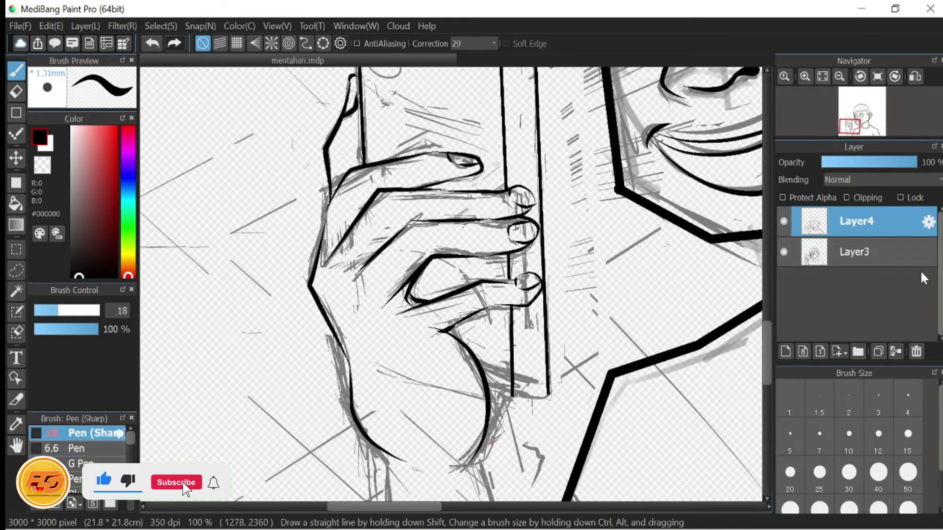
Step: Ink the phone's curved bottom edge from the palm to the outer right edge with Pen (Sharp) at size 18
{"action": "scroll", "coordinate": [534, 291], "scroll_direction": "up", "scroll_amount": 3}
{"action": "left_click_drag", "start_coordinate": [535, 291], "coordinate": [362, 107]}
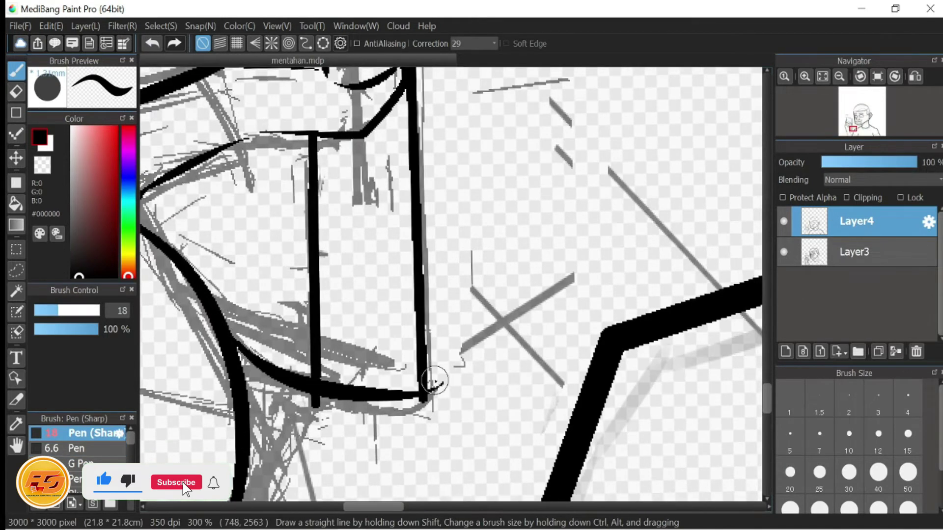
{"action": "mouse_move", "coordinate": [314, 403]}
{"action": "left_mouse_down"}
{"action": "mouse_move", "coordinate": [411, 395]}
{"action": "mouse_move", "coordinate": [423, 379]}
{"action": "left_mouse_up"}
{"action": "key", "text": "ctrl+z"}
{"action": "key", "text": "ctrl+z"}
{"action": "mouse_move", "coordinate": [315, 404]}
{"action": "left_mouse_down"}
{"action": "mouse_move", "coordinate": [365, 412]}
{"action": "mouse_move", "coordinate": [423, 378]}
{"action": "left_mouse_up"}
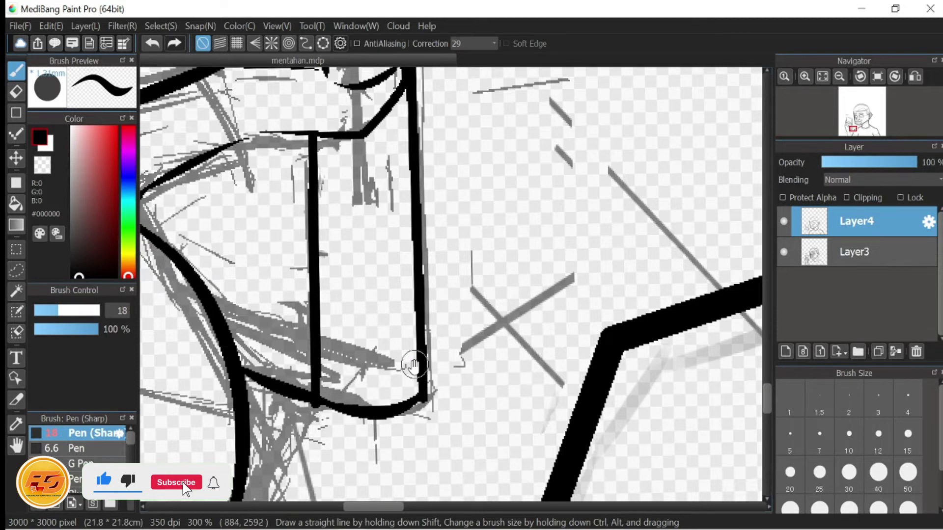
Step: Ink the slanted front edge of the phone's top face and the short line to its right corner
{"action": "scroll", "coordinate": [423, 378], "scroll_direction": "down", "scroll_amount": 5}
{"action": "scroll", "coordinate": [393, 266], "scroll_direction": "up", "scroll_amount": 3}
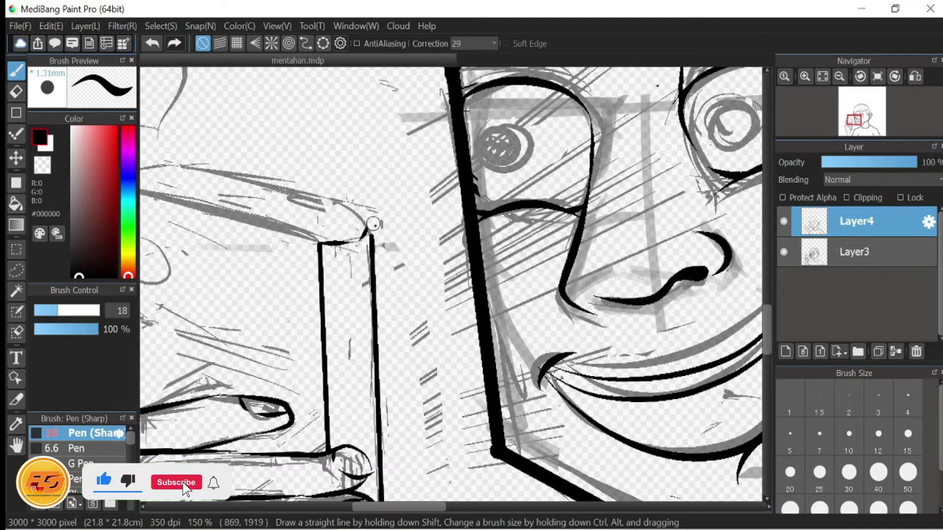
{"action": "scroll", "coordinate": [315, 244], "scroll_direction": "left", "scroll_amount": 3}
{"action": "left_click_drag", "start_coordinate": [371, 250], "coordinate": [484, 283]}
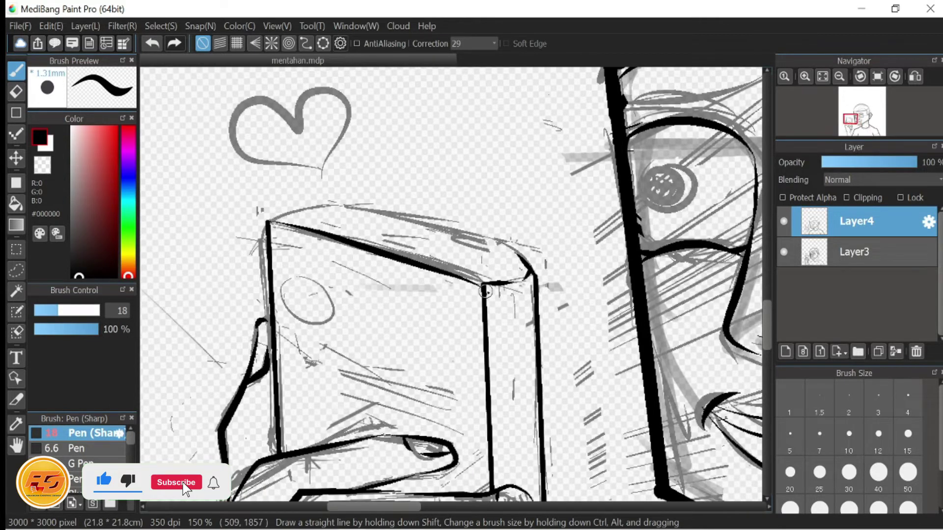
{"action": "scroll", "coordinate": [354, 255], "scroll_direction": "up", "scroll_amount": 2}
{"action": "scroll", "coordinate": [354, 255], "scroll_direction": "left", "scroll_amount": 2}
Step: Ink the rounded back edge of the phone's top face across to the right corner, then hide Layer3
{"action": "key", "text": "ctrl+z"}
{"action": "key", "text": "ctrl+z"}
{"action": "left_click_drag", "start_coordinate": [393, 239], "coordinate": [318, 255]}
{"action": "scroll", "coordinate": [338, 243], "scroll_direction": "right", "scroll_amount": 3}
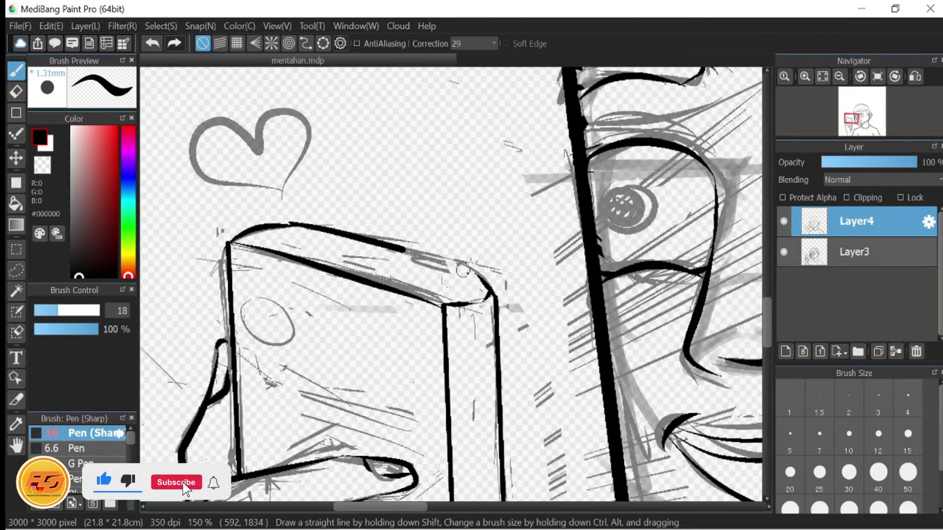
{"action": "left_click_drag", "start_coordinate": [290, 225], "coordinate": [486, 281]}
{"action": "key", "text": "ctrl+z"}
{"action": "key", "text": "ctrl+z"}
{"action": "left_click_drag", "start_coordinate": [301, 219], "coordinate": [495, 283]}
{"action": "left_click", "coordinate": [784, 252]}
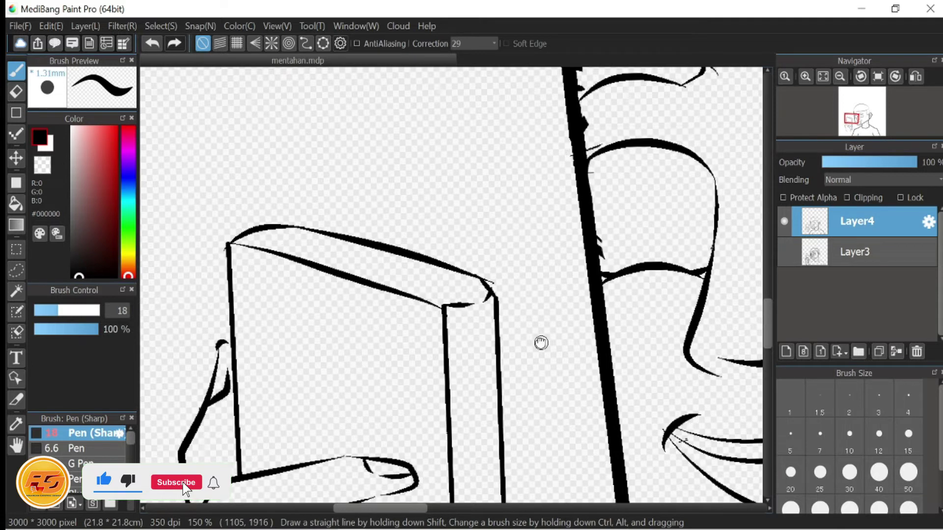
Step: Close the lines at the phone's upper right corner and check the whole phone and hand without the sketch
{"action": "scroll", "coordinate": [416, 211], "scroll_direction": "down", "scroll_amount": 2}
{"action": "scroll", "coordinate": [416, 211], "scroll_direction": "right", "scroll_amount": 1}
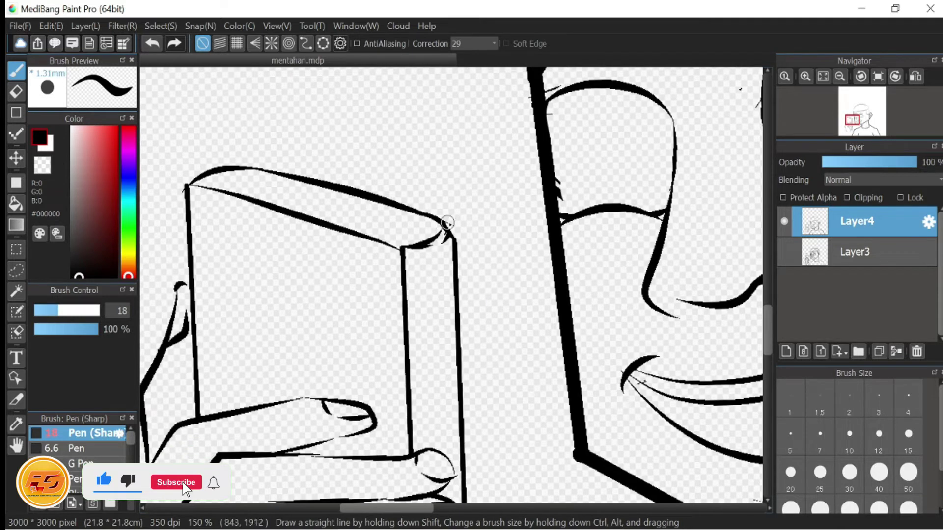
{"action": "scroll", "coordinate": [496, 238], "scroll_direction": "down", "scroll_amount": 1}
{"action": "scroll", "coordinate": [496, 238], "scroll_direction": "left", "scroll_amount": 2}
{"action": "scroll", "coordinate": [482, 253], "scroll_direction": "left", "scroll_amount": 1}
{"action": "scroll", "coordinate": [291, 209], "scroll_direction": "down", "scroll_amount": 5}
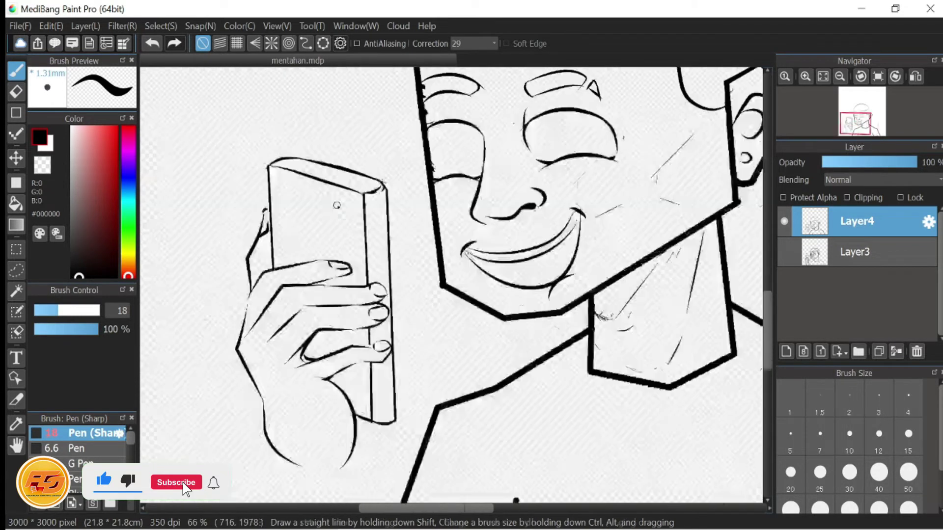
Step: Show Layer3 and ink the short curve between the palm and the phone's lower end
{"action": "left_click", "coordinate": [784, 251]}
{"action": "scroll", "coordinate": [428, 306], "scroll_direction": "up", "scroll_amount": 3}
{"action": "mouse_move", "coordinate": [270, 290]}
{"action": "left_mouse_down"}
{"action": "mouse_move", "coordinate": [245, 314]}
{"action": "mouse_move", "coordinate": [269, 262]}
{"action": "mouse_move", "coordinate": [327, 262]}
{"action": "left_mouse_up"}
Step: Ink both forearm edges as straight lines from the wrist with the Pen at size 19, checking with Layer3 hidden
{"action": "key", "text": "period"}
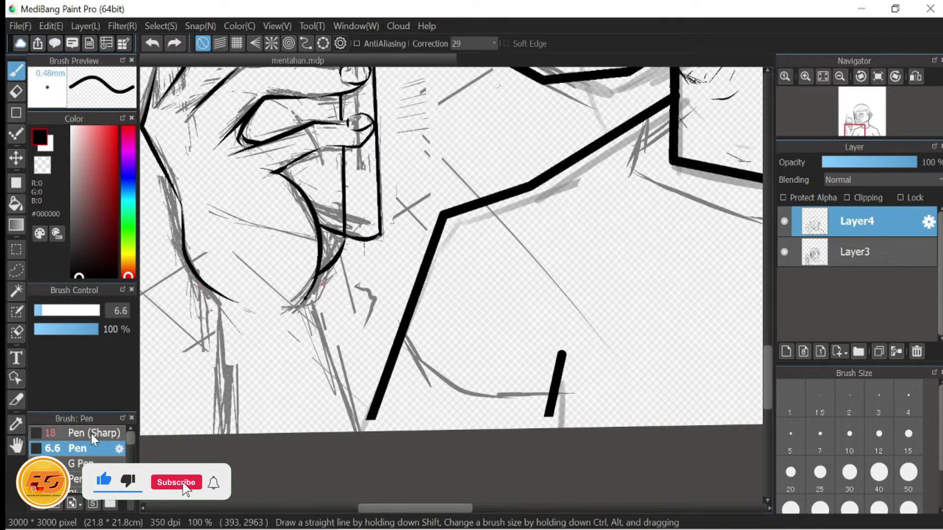
{"action": "left_click_drag", "start_coordinate": [57, 310], "coordinate": [75, 312]}
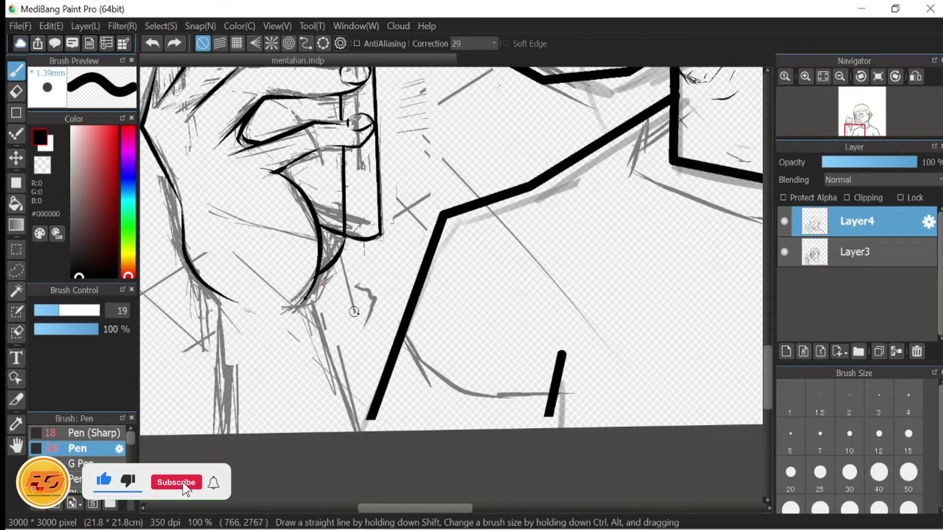
{"action": "left_click", "coordinate": [374, 444], "text": "shift"}
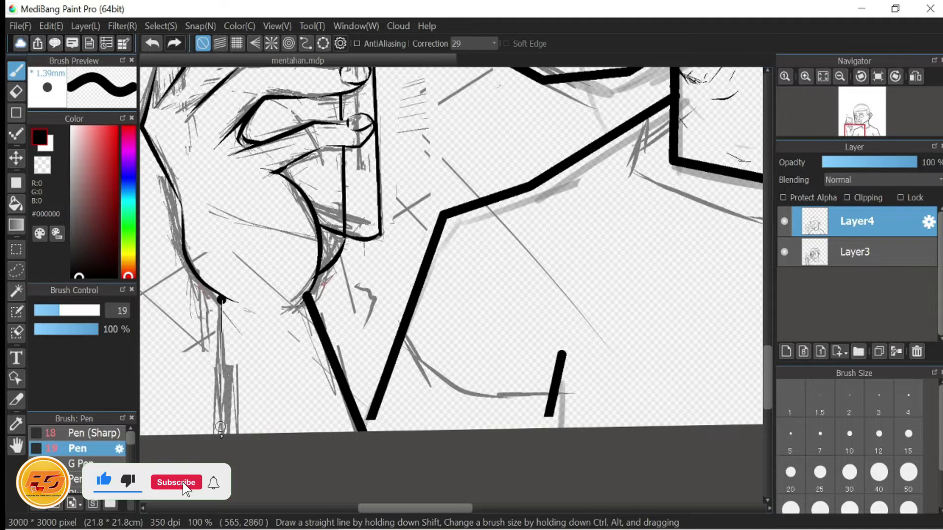
{"action": "left_click", "coordinate": [233, 464], "text": "shift"}
{"action": "scroll", "coordinate": [746, 259], "scroll_direction": "up", "scroll_amount": 1}
{"action": "scroll", "coordinate": [595, 280], "scroll_direction": "down", "scroll_amount": 4}
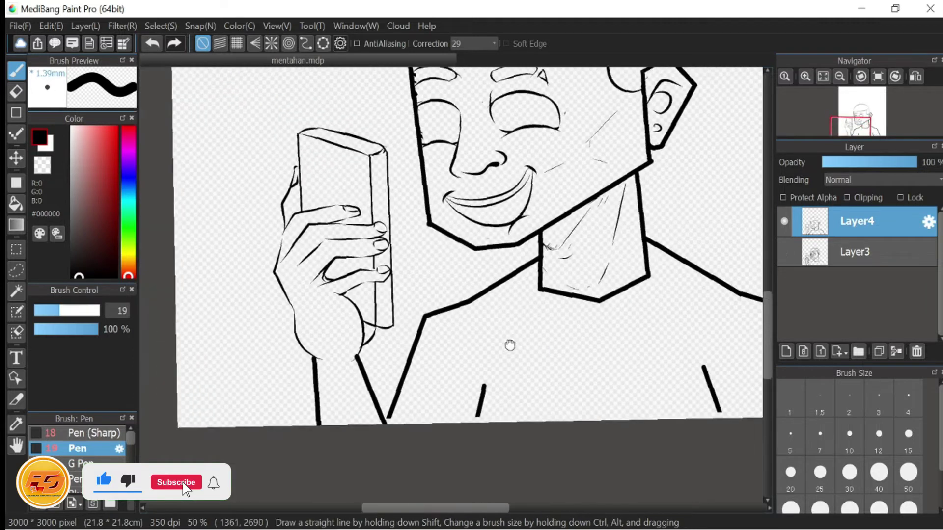
{"action": "scroll", "coordinate": [454, 373], "scroll_direction": "up", "scroll_amount": 1}
{"action": "mouse_move", "coordinate": [353, 374]}
{"action": "left_mouse_down"}
{"action": "mouse_move", "coordinate": [391, 358]}
{"action": "mouse_move", "coordinate": [391, 368]}
{"action": "mouse_move", "coordinate": [320, 395]}
{"action": "mouse_move", "coordinate": [342, 419]}
{"action": "mouse_move", "coordinate": [391, 437]}
{"action": "left_mouse_up"}
{"action": "left_click", "coordinate": [784, 252]}
{"action": "left_click_drag", "start_coordinate": [442, 295], "coordinate": [482, 287]}
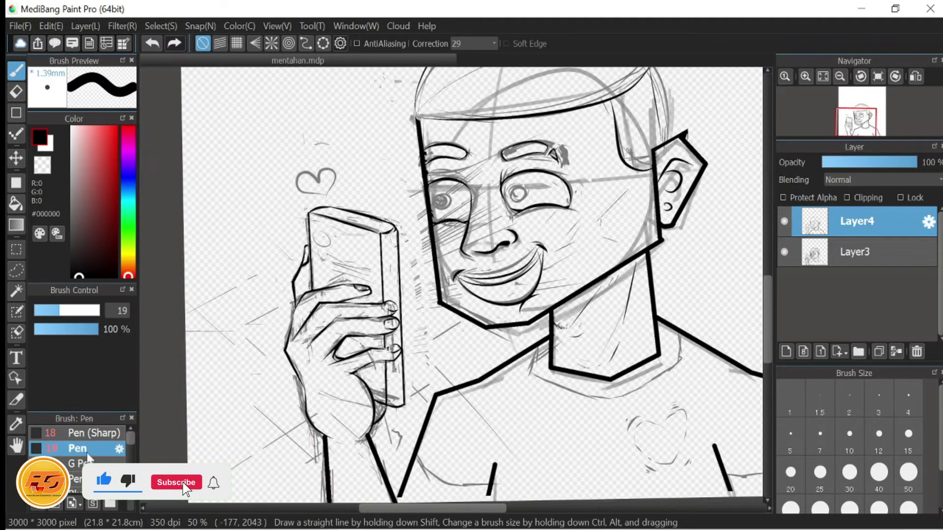
Step: Ink the small curve beside the phone's left edge above the uppermost finger with Pen (Sharp) at size 10.6
{"action": "left_click", "coordinate": [93, 432]}
{"action": "scroll", "coordinate": [249, 357], "scroll_direction": "up", "scroll_amount": 3}
{"action": "scroll", "coordinate": [249, 357], "scroll_direction": "left", "scroll_amount": 5}
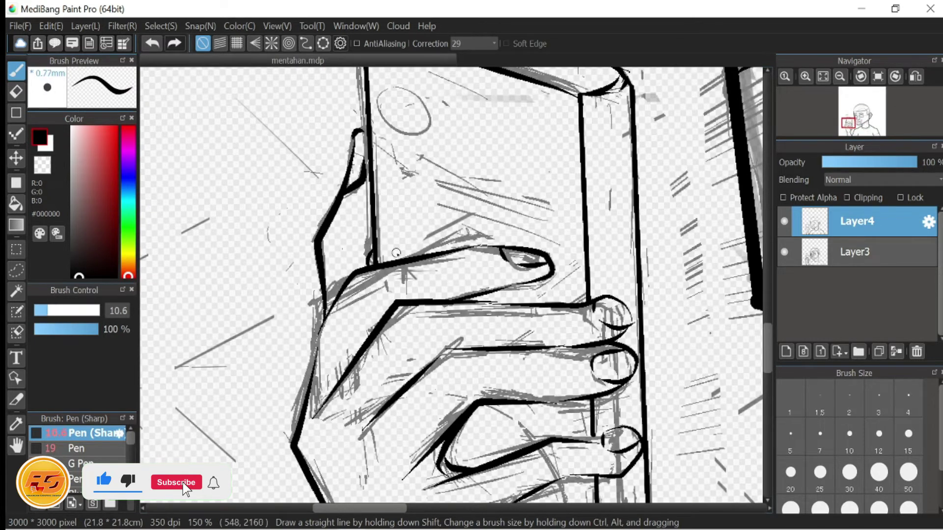
{"action": "scroll", "coordinate": [383, 233], "scroll_direction": "down", "scroll_amount": 1}
{"action": "scroll", "coordinate": [383, 233], "scroll_direction": "right", "scroll_amount": 1}
Step: Ink the outer contour beside the knuckles with Pen (Sharp) at size 19, checking the hand with Layer3 hidden
{"action": "left_click", "coordinate": [58, 312]}
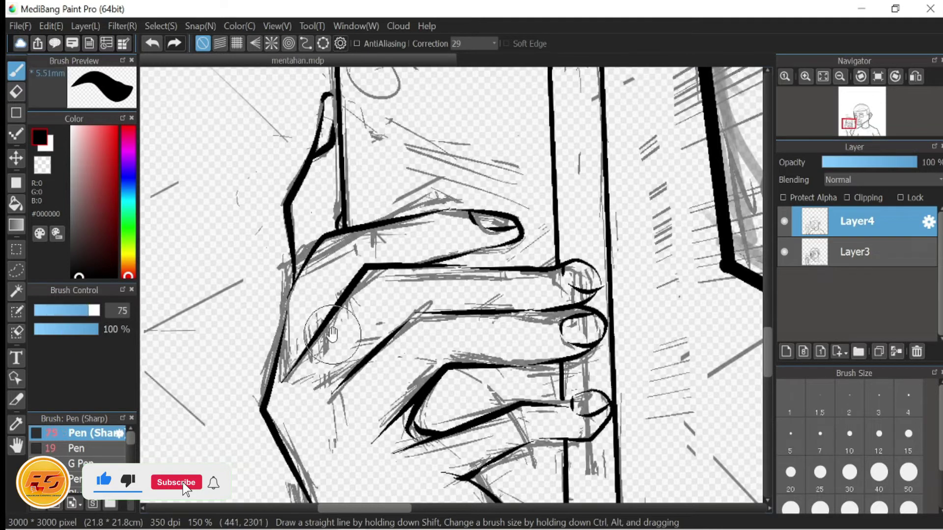
{"action": "left_click", "coordinate": [60, 314]}
{"action": "scroll", "coordinate": [351, 302], "scroll_direction": "down", "scroll_amount": 1}
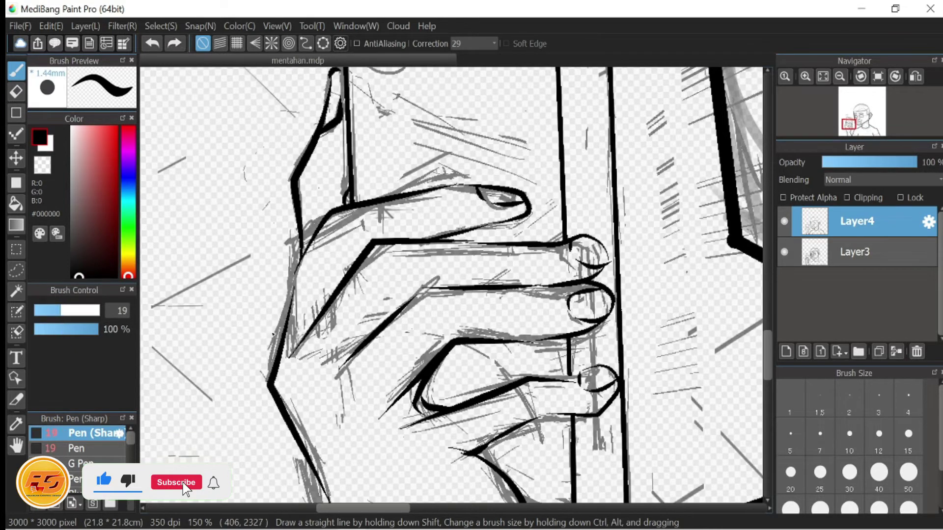
{"action": "scroll", "coordinate": [351, 302], "scroll_direction": "up", "scroll_amount": 2}
{"action": "left_click_drag", "start_coordinate": [375, 291], "coordinate": [469, 388]}
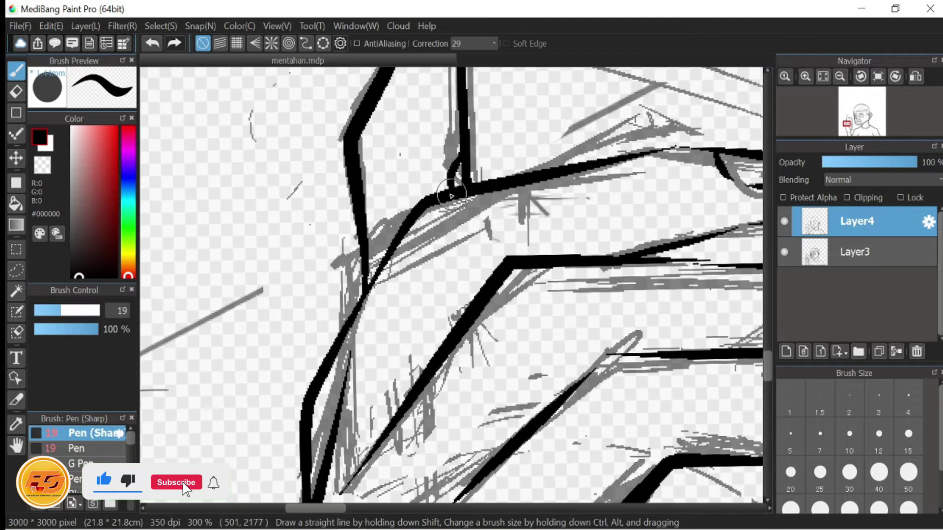
{"action": "mouse_move", "coordinate": [451, 195]}
{"action": "left_mouse_down"}
{"action": "mouse_move", "coordinate": [407, 226]}
{"action": "mouse_move", "coordinate": [319, 343]}
{"action": "left_mouse_up"}
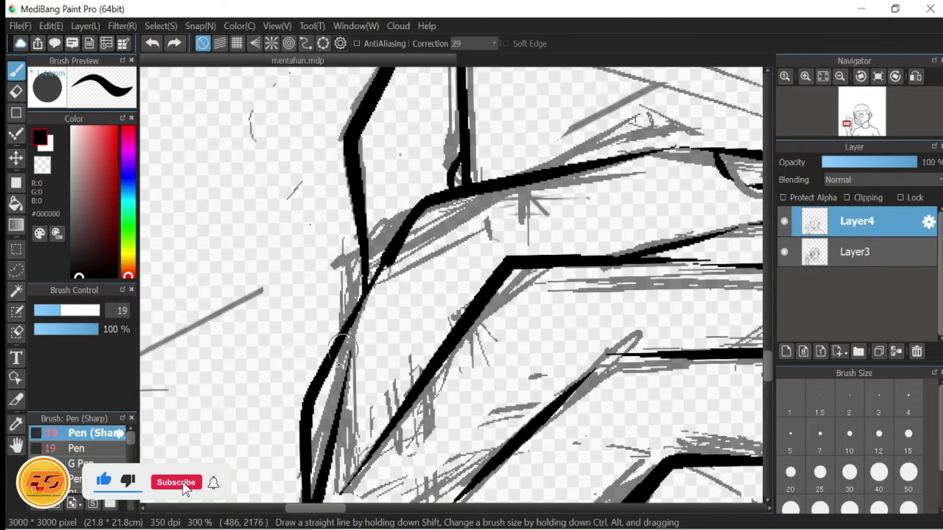
{"action": "scroll", "coordinate": [448, 237], "scroll_direction": "down", "scroll_amount": 3}
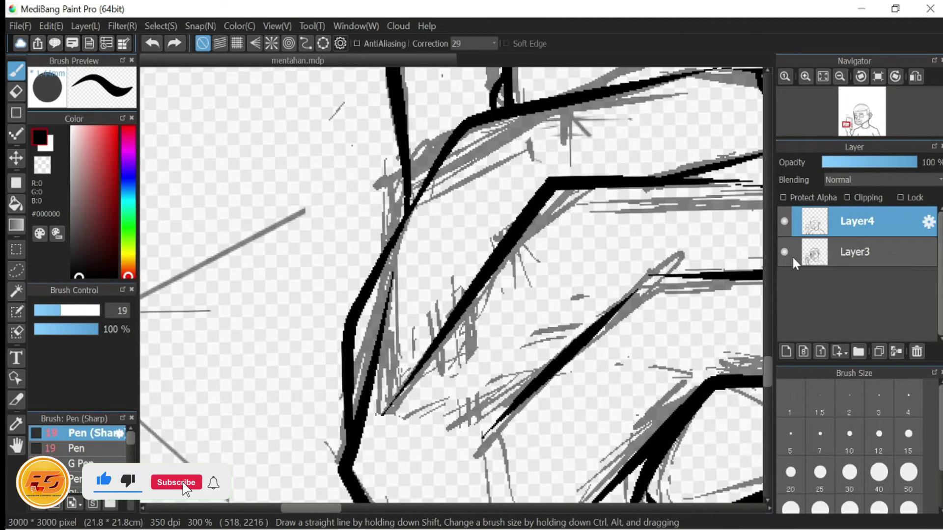
{"action": "scroll", "coordinate": [591, 290], "scroll_direction": "down", "scroll_amount": 8}
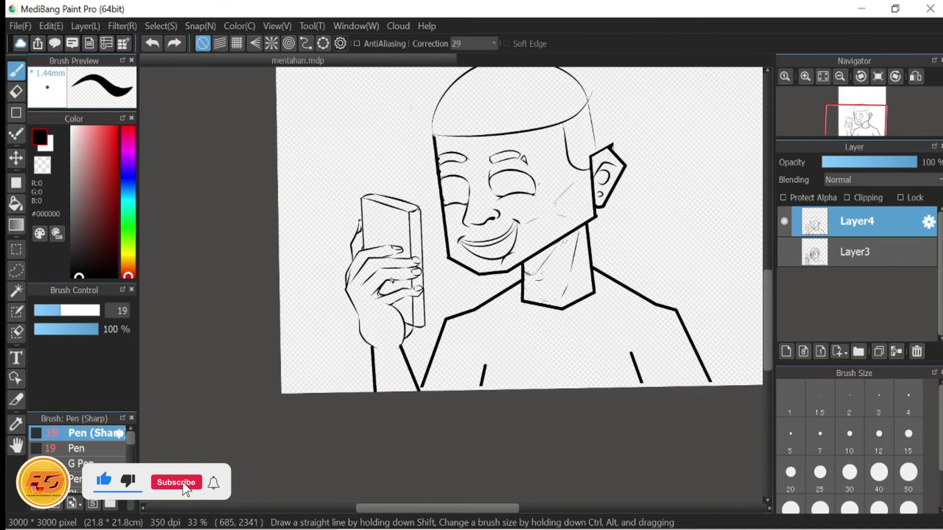
{"action": "scroll", "coordinate": [391, 281], "scroll_direction": "up", "scroll_amount": 3}
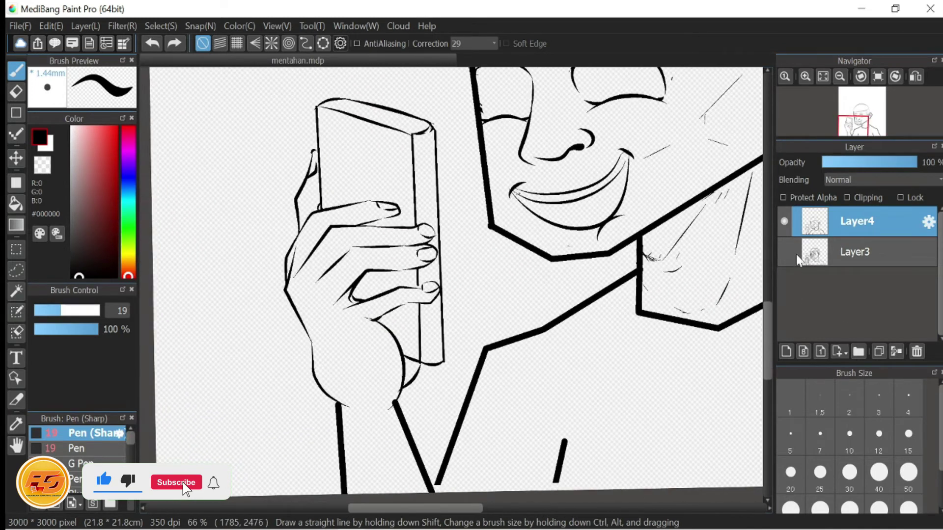
{"action": "left_click", "coordinate": [785, 252]}
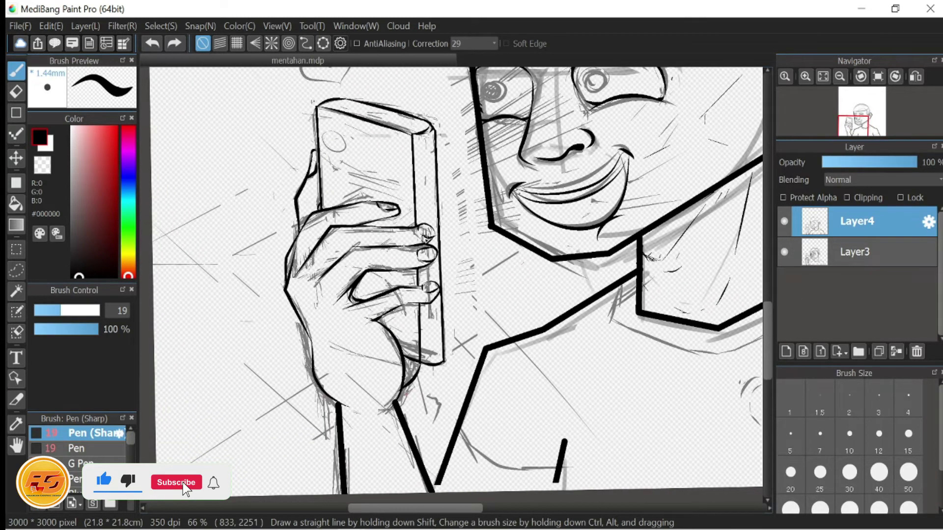
Step: Redraw the palm's inner curve from below the lowest finger down to the forearm
{"action": "scroll", "coordinate": [388, 305], "scroll_direction": "up", "scroll_amount": 4}
{"action": "left_click_drag", "start_coordinate": [370, 338], "coordinate": [335, 286]}
{"action": "key", "text": "e"}
{"action": "mouse_move", "coordinate": [352, 235]}
{"action": "left_mouse_down"}
{"action": "mouse_move", "coordinate": [336, 374]}
{"action": "mouse_move", "coordinate": [316, 190]}
{"action": "mouse_move", "coordinate": [376, 368]}
{"action": "left_mouse_up"}
{"action": "key", "text": "b"}
{"action": "key", "text": "ctrl+z"}
{"action": "mouse_move", "coordinate": [323, 190]}
{"action": "left_mouse_down"}
{"action": "mouse_move", "coordinate": [388, 289]}
{"action": "mouse_move", "coordinate": [393, 373]}
{"action": "left_mouse_up"}
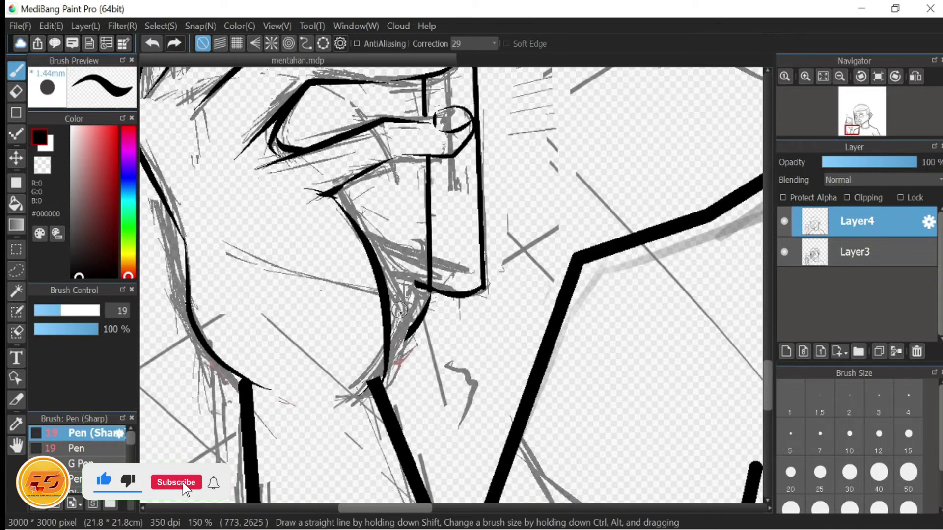
Step: Rework the short curve from the phone's lower end to the wrist until it follows the sketch
{"action": "key", "text": "ctrl+z"}
{"action": "left_click_drag", "start_coordinate": [408, 332], "coordinate": [376, 380]}
{"action": "key", "text": "ctrl+z"}
{"action": "left_click_drag", "start_coordinate": [409, 330], "coordinate": [365, 394]}
{"action": "left_click_drag", "start_coordinate": [417, 286], "coordinate": [406, 320]}
{"action": "key", "text": "ctrl+z"}
{"action": "mouse_move", "coordinate": [354, 282]}
{"action": "left_mouse_down"}
{"action": "mouse_move", "coordinate": [458, 332]}
{"action": "mouse_move", "coordinate": [483, 335]}
{"action": "mouse_move", "coordinate": [447, 318]}
{"action": "mouse_move", "coordinate": [466, 325]}
{"action": "mouse_move", "coordinate": [425, 324]}
{"action": "mouse_move", "coordinate": [471, 327]}
{"action": "left_mouse_up"}
{"action": "key", "text": "ctrl+z"}
{"action": "key", "text": "ctrl+z"}
{"action": "key", "text": "ctrl+z"}
{"action": "mouse_move", "coordinate": [438, 297]}
{"action": "left_mouse_down"}
{"action": "mouse_move", "coordinate": [437, 315]}
{"action": "mouse_move", "coordinate": [360, 423]}
{"action": "left_mouse_up"}
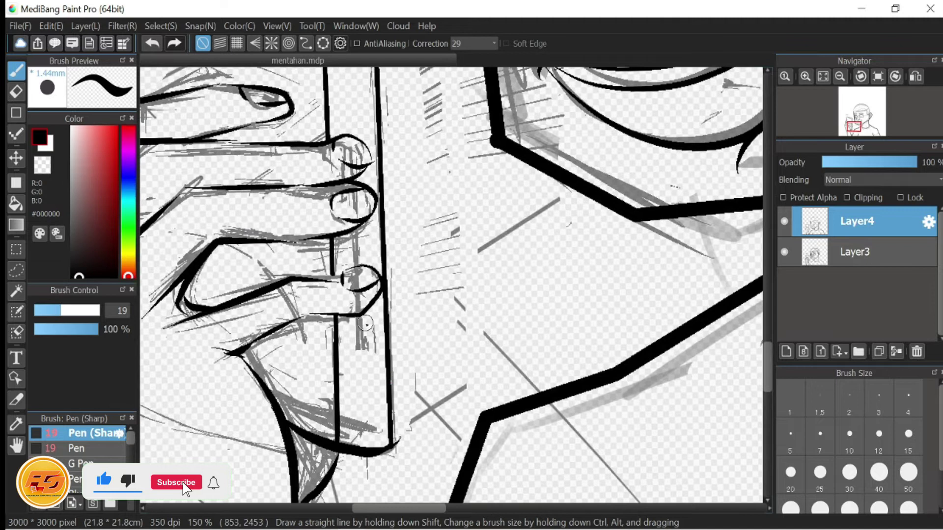
{"action": "scroll", "coordinate": [366, 324], "scroll_direction": "down", "scroll_amount": 5}
{"action": "scroll", "coordinate": [418, 318], "scroll_direction": "up", "scroll_amount": 5}
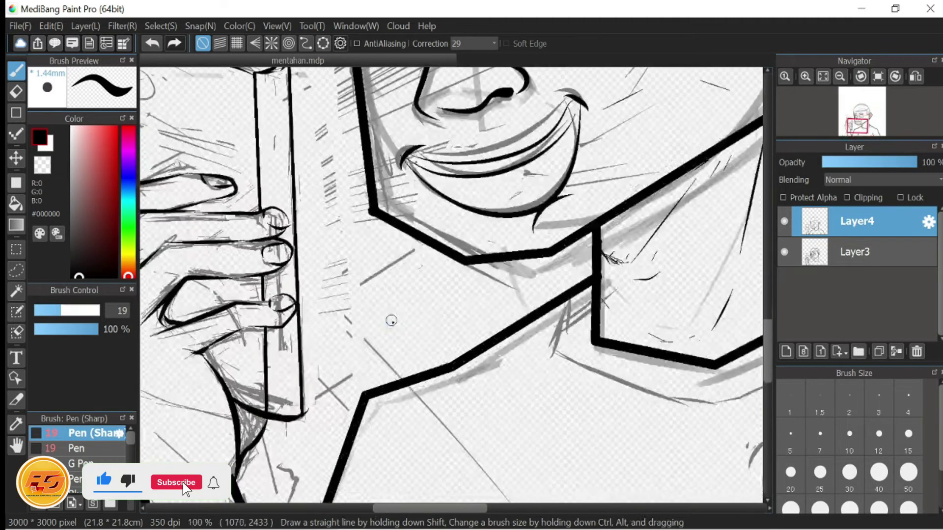
Step: Erase the phone's lower outer corner beside the palm and try out a new bottom curve
{"action": "left_click_drag", "start_coordinate": [360, 372], "coordinate": [424, 393]}
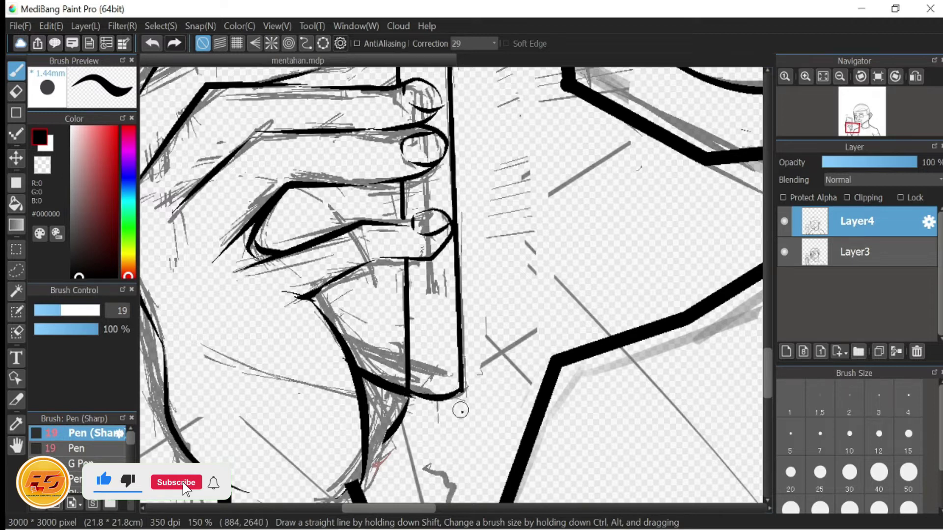
{"action": "left_click_drag", "start_coordinate": [441, 407], "coordinate": [415, 395]}
{"action": "key", "text": "ctrl+z"}
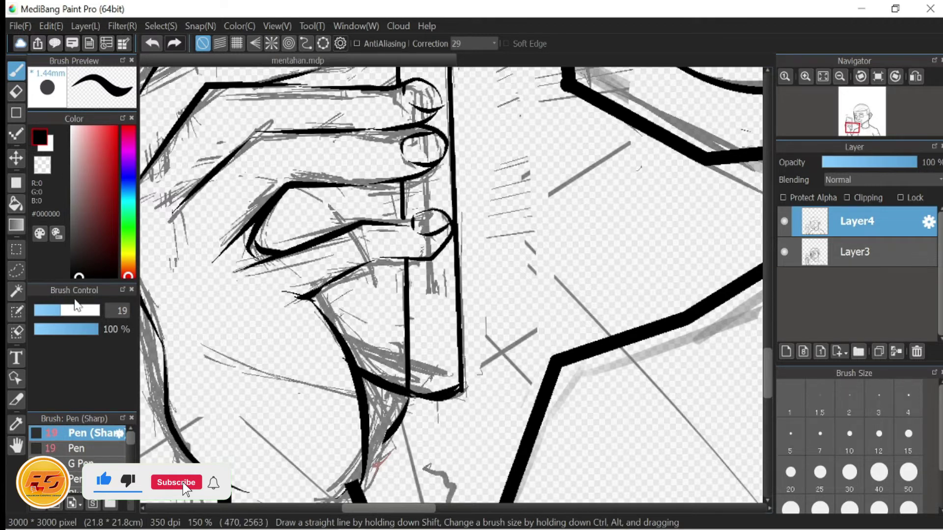
{"action": "key", "text": "e"}
{"action": "mouse_move", "coordinate": [457, 363]}
{"action": "left_mouse_down"}
{"action": "mouse_move", "coordinate": [432, 406]}
{"action": "mouse_move", "coordinate": [427, 390]}
{"action": "left_mouse_up"}
{"action": "key", "text": "b"}
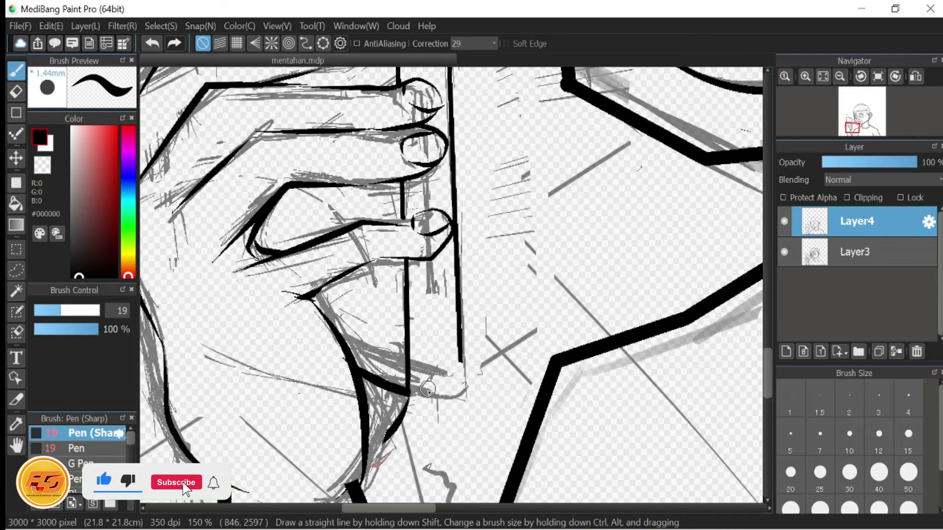
{"action": "key", "text": "ctrl+z"}
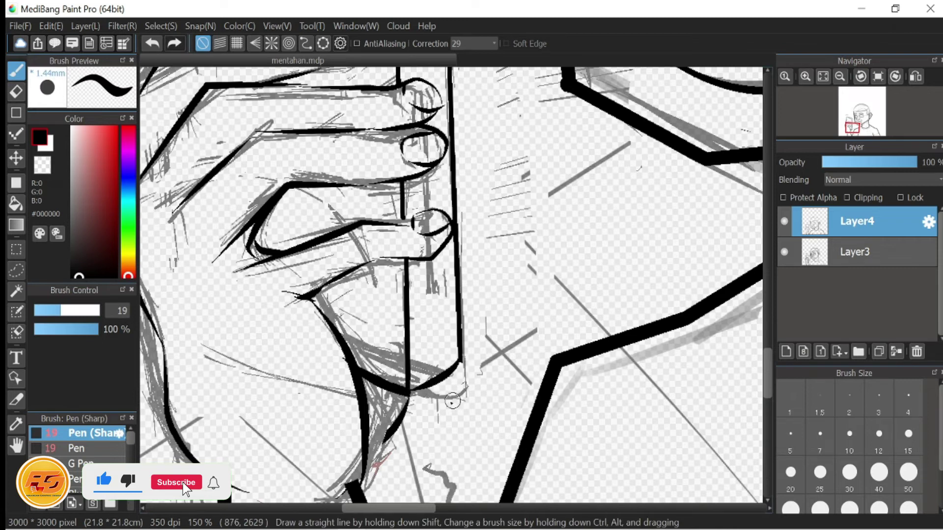
{"action": "left_click_drag", "start_coordinate": [453, 401], "coordinate": [433, 405]}
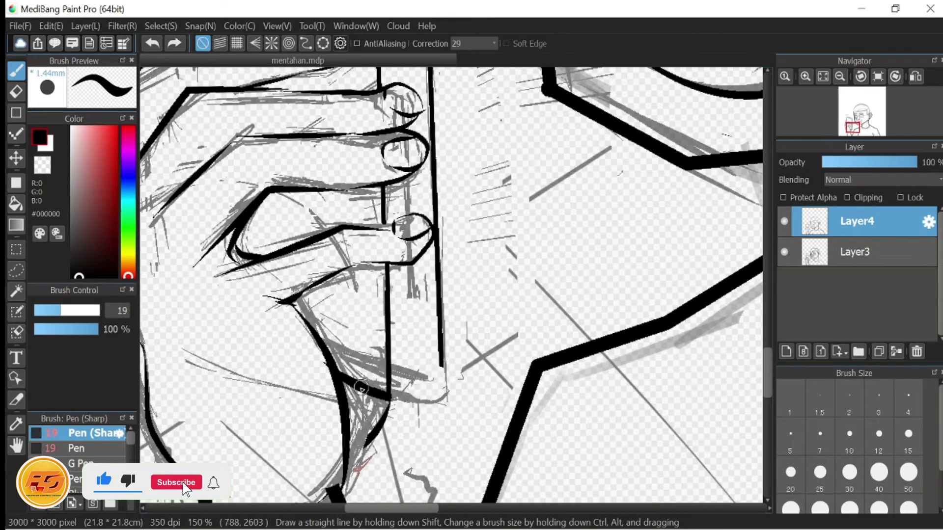
Step: Redraw the phone's bottom edge as a rounded curve running from the palm up to the outer side edge
{"action": "key", "text": "ctrl+minus"}
{"action": "key", "text": "ctrl+minus"}
{"action": "key", "text": "ctrl+minus"}
{"action": "key", "text": "ctrl+minus"}
{"action": "key", "text": "ctrl+plus"}
{"action": "key", "text": "ctrl+plus"}
{"action": "key", "text": "ctrl+plus"}
{"action": "key", "text": "ctrl+plus"}
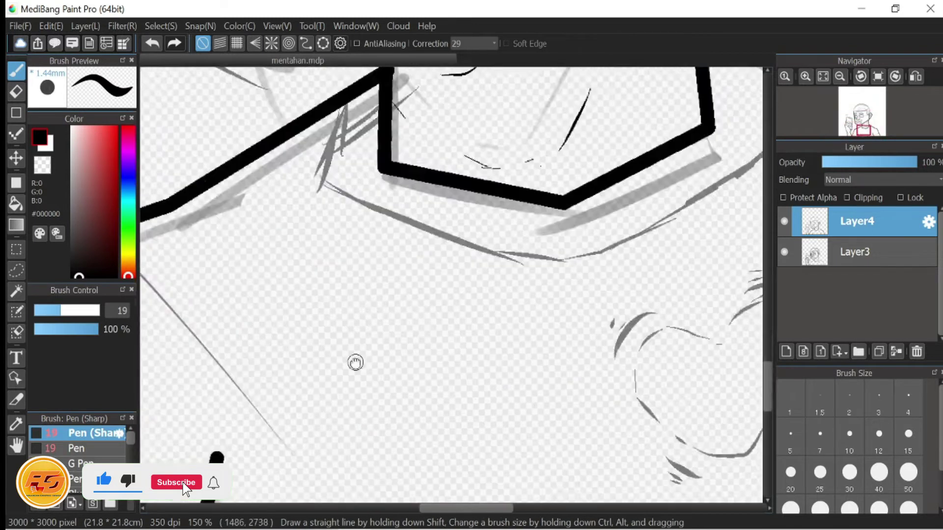
{"action": "scroll", "coordinate": [356, 362], "scroll_direction": "left", "scroll_amount": 5}
{"action": "mouse_move", "coordinate": [397, 398]}
{"action": "left_mouse_down"}
{"action": "mouse_move", "coordinate": [354, 430]}
{"action": "mouse_move", "coordinate": [421, 349]}
{"action": "mouse_move", "coordinate": [417, 358]}
{"action": "mouse_move", "coordinate": [439, 367]}
{"action": "left_mouse_up"}
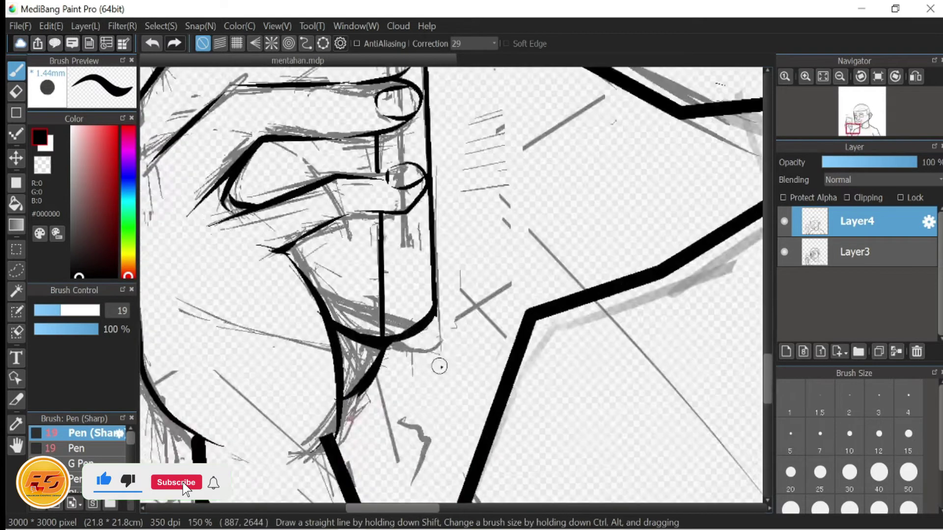
Step: Thicken the end of the palm curve so it joins the forearm line, and hide Layer3 to check the hand
{"action": "scroll", "coordinate": [439, 367], "scroll_direction": "up", "scroll_amount": 2}
{"action": "left_click_drag", "start_coordinate": [337, 316], "coordinate": [394, 253]}
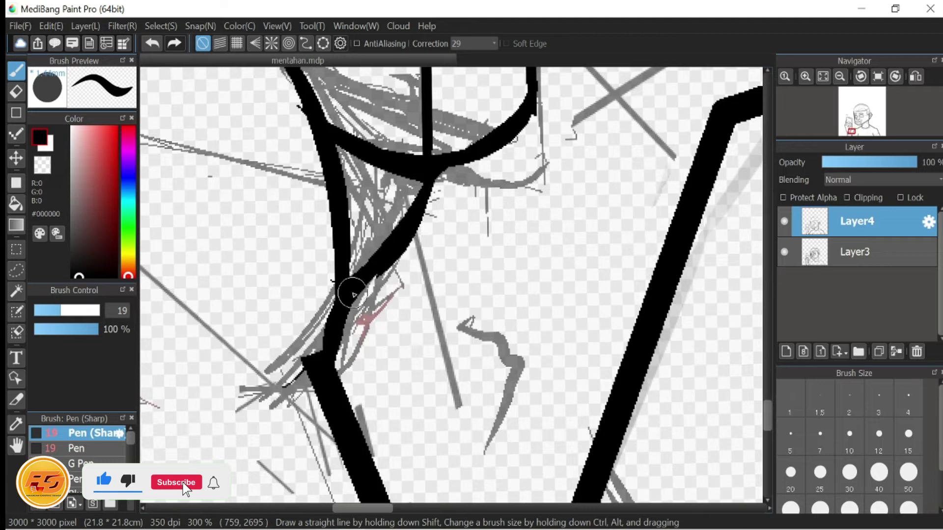
{"action": "scroll", "coordinate": [309, 345], "scroll_direction": "down", "scroll_amount": 4}
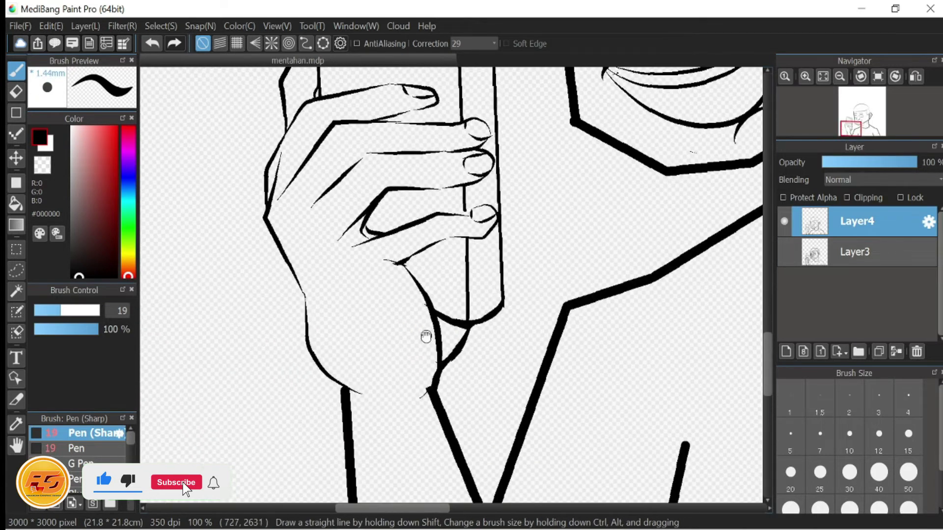
{"action": "scroll", "coordinate": [679, 287], "scroll_direction": "down", "scroll_amount": 2}
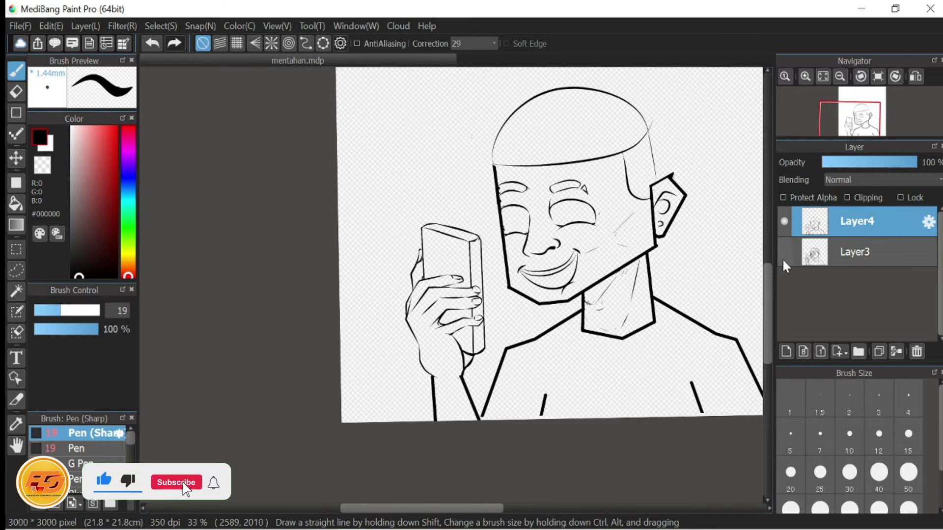
{"action": "scroll", "coordinate": [689, 253], "scroll_direction": "up", "scroll_amount": 1}
{"action": "scroll", "coordinate": [360, 311], "scroll_direction": "up", "scroll_amount": 4}
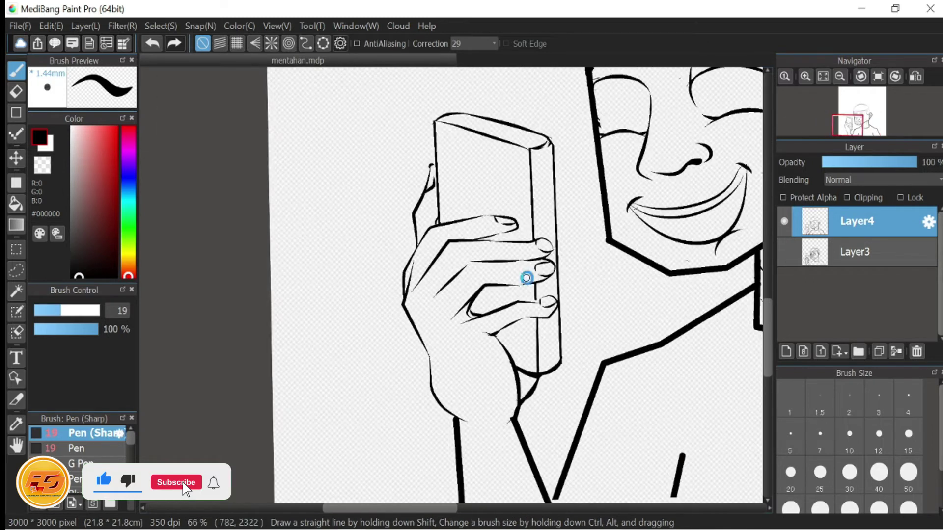
Step: Set the stroke correction to 39 and thicken the outer contour of the hand toward the wrist with Pen (Sharp)
{"action": "left_click_drag", "start_coordinate": [388, 337], "coordinate": [379, 283]}
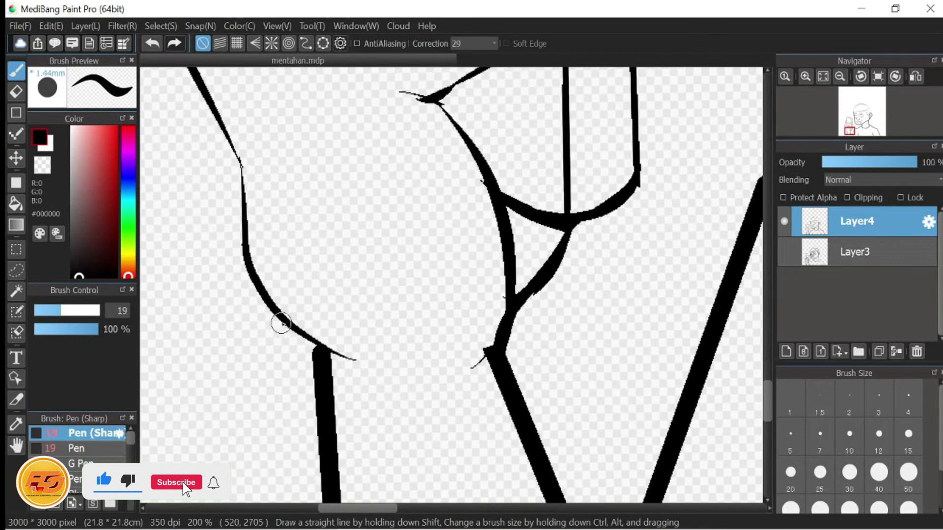
{"action": "mouse_move", "coordinate": [362, 357]}
{"action": "left_mouse_down"}
{"action": "mouse_move", "coordinate": [265, 307]}
{"action": "mouse_move", "coordinate": [354, 358]}
{"action": "mouse_move", "coordinate": [452, 364]}
{"action": "left_mouse_up"}
{"action": "key", "text": "ctrl+z"}
{"action": "left_click_drag", "start_coordinate": [287, 122], "coordinate": [326, 275]}
{"action": "key", "text": "ctrl+z"}
{"action": "left_click", "coordinate": [494, 43]}
{"action": "left_click", "coordinate": [469, 327]}
{"action": "mouse_move", "coordinate": [255, 99]}
{"action": "left_mouse_down"}
{"action": "mouse_move", "coordinate": [315, 172]}
{"action": "mouse_move", "coordinate": [327, 294]}
{"action": "left_mouse_up"}
{"action": "left_click_drag", "start_coordinate": [318, 231], "coordinate": [391, 320]}
{"action": "key", "text": "ctrl+z"}
{"action": "mouse_move", "coordinate": [346, 172]}
{"action": "left_mouse_down"}
{"action": "mouse_move", "coordinate": [392, 263]}
{"action": "mouse_move", "coordinate": [401, 405]}
{"action": "left_mouse_up"}
{"action": "key", "text": "ctrl+z"}
{"action": "mouse_move", "coordinate": [346, 173]}
{"action": "left_mouse_down"}
{"action": "mouse_move", "coordinate": [391, 280]}
{"action": "mouse_move", "coordinate": [414, 395]}
{"action": "mouse_move", "coordinate": [487, 260]}
{"action": "left_mouse_up"}
{"action": "key", "text": "ctrl+z"}
Step: Ink the rounded tip of the finger behind the phone up to the phone's edge
{"action": "scroll", "coordinate": [487, 260], "scroll_direction": "up", "scroll_amount": 6}
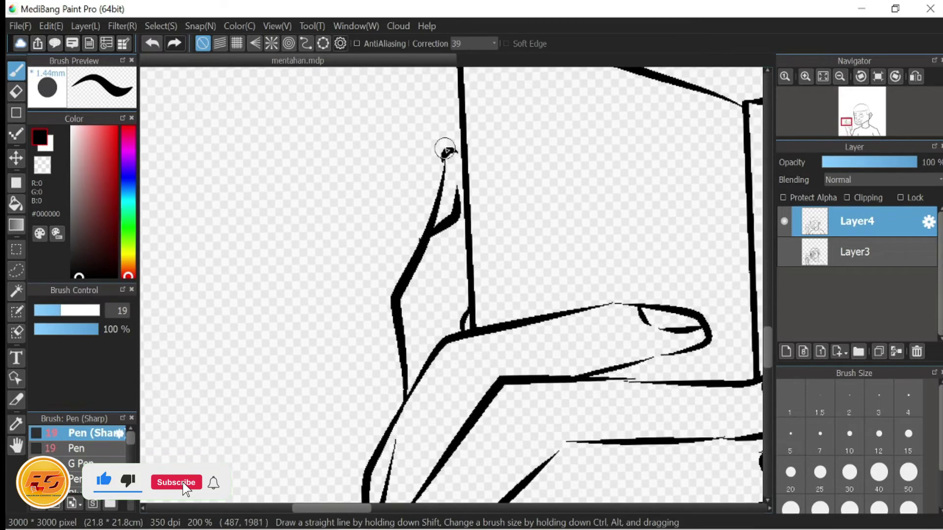
{"action": "key", "text": "ctrl+z"}
{"action": "left_click_drag", "start_coordinate": [453, 144], "coordinate": [418, 230]}
{"action": "left_click_drag", "start_coordinate": [485, 229], "coordinate": [471, 259]}
Step: Thicken the outer contour of the finger behind the phone down to the back of the hand
{"action": "scroll", "coordinate": [510, 260], "scroll_direction": "down", "scroll_amount": 5}
{"action": "mouse_move", "coordinate": [449, 159]}
{"action": "left_mouse_down"}
{"action": "mouse_move", "coordinate": [413, 216]}
{"action": "mouse_move", "coordinate": [369, 388]}
{"action": "left_mouse_up"}
{"action": "left_click_drag", "start_coordinate": [401, 316], "coordinate": [433, 366]}
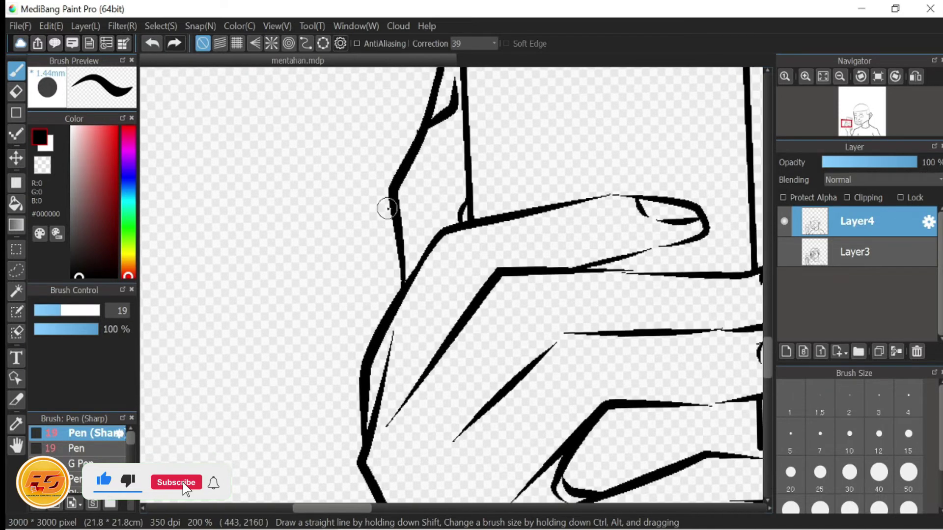
{"action": "left_click_drag", "start_coordinate": [403, 282], "coordinate": [399, 237]}
Step: Examine the line art of the whole figure, hand and face with Layer3 hidden
{"action": "key", "text": "ctrl+minus"}
{"action": "key", "text": "ctrl+minus"}
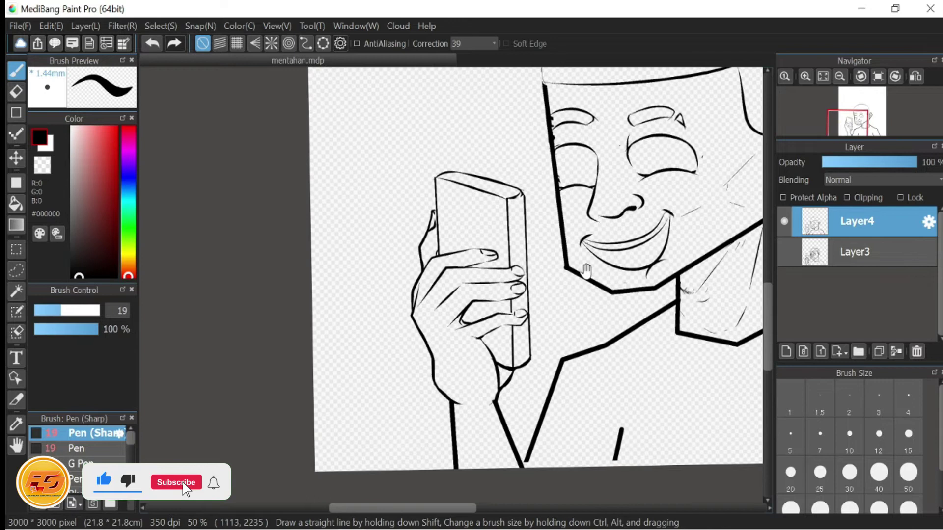
{"action": "scroll", "coordinate": [564, 231], "scroll_direction": "down", "scroll_amount": 1}
{"action": "scroll", "coordinate": [566, 231], "scroll_direction": "down", "scroll_amount": 3}
{"action": "scroll", "coordinate": [491, 295], "scroll_direction": "up", "scroll_amount": 1}
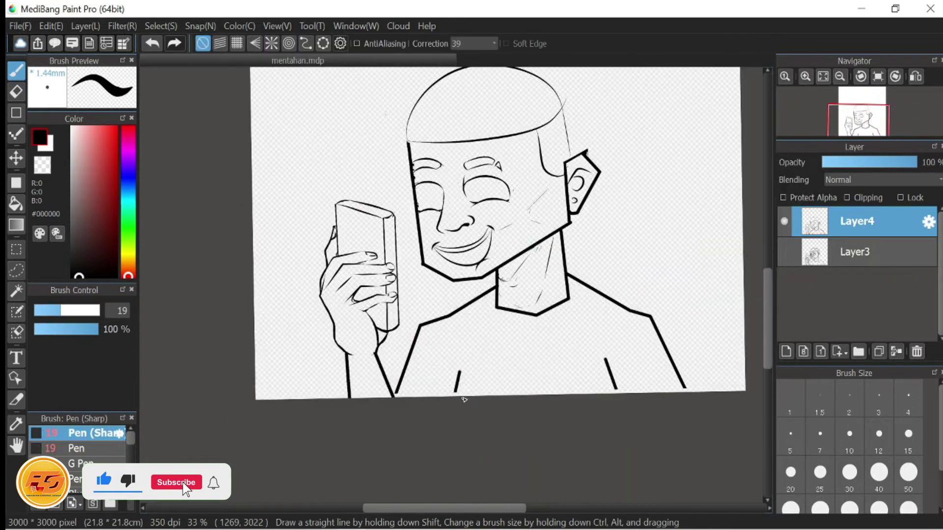
{"action": "scroll", "coordinate": [464, 400], "scroll_direction": "up", "scroll_amount": 1}
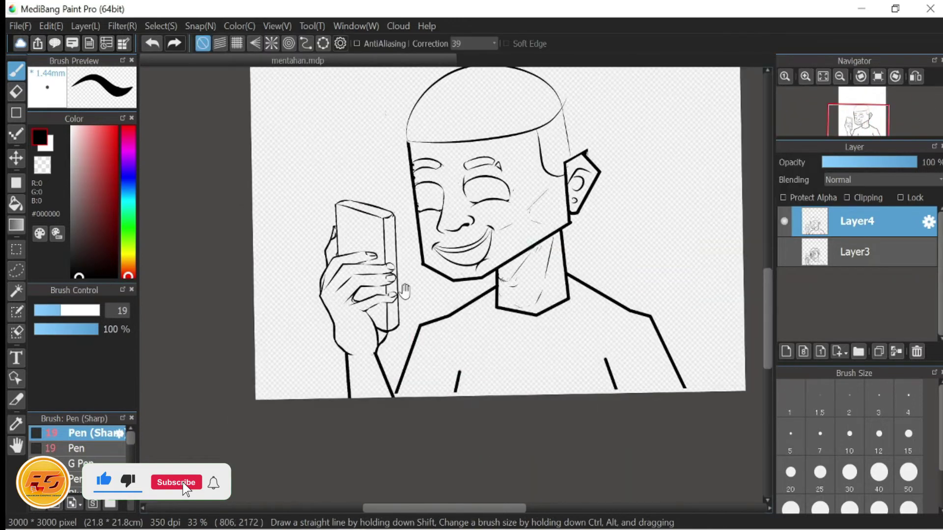
{"action": "scroll", "coordinate": [491, 344], "scroll_direction": "down", "scroll_amount": 2}
{"action": "scroll", "coordinate": [540, 334], "scroll_direction": "up", "scroll_amount": 3}
{"action": "scroll", "coordinate": [545, 330], "scroll_direction": "down", "scroll_amount": 1}
{"action": "scroll", "coordinate": [491, 294], "scroll_direction": "down", "scroll_amount": 8}
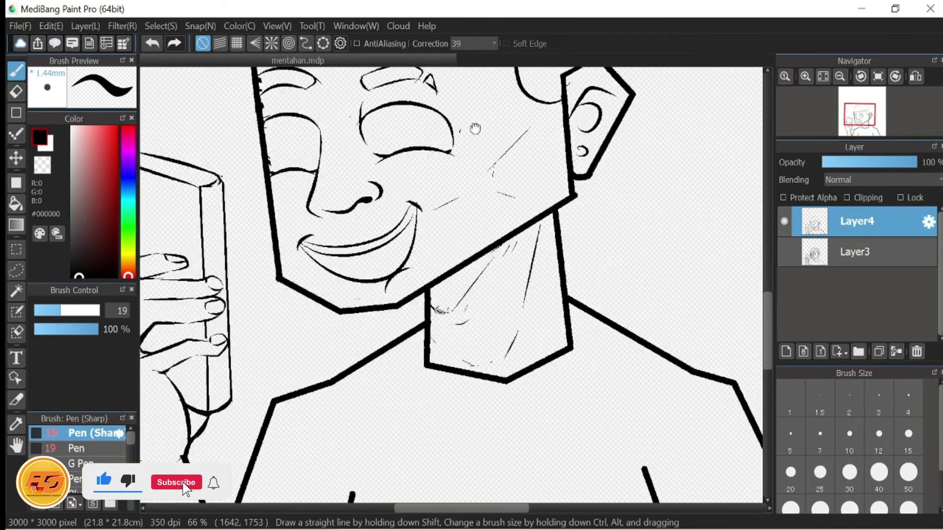
Step: Extend the arm and torso lines to the lower canvas edge with straight Pen strokes at size 19
{"action": "left_click", "coordinate": [78, 450]}
{"action": "scroll", "coordinate": [400, 347], "scroll_direction": "up", "scroll_amount": 3}
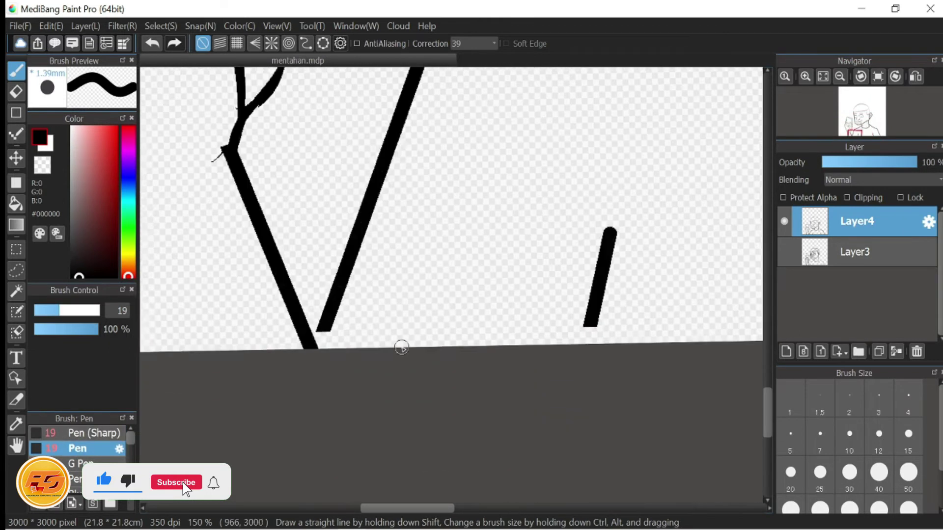
{"action": "scroll", "coordinate": [425, 363], "scroll_direction": "right", "scroll_amount": 3}
{"action": "scroll", "coordinate": [424, 363], "scroll_direction": "up", "scroll_amount": 1}
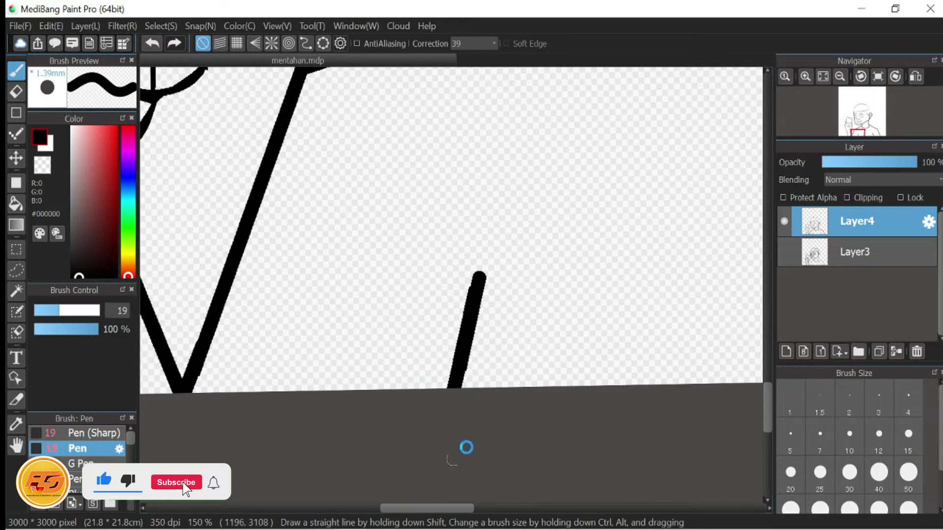
{"action": "scroll", "coordinate": [388, 278], "scroll_direction": "right", "scroll_amount": 3}
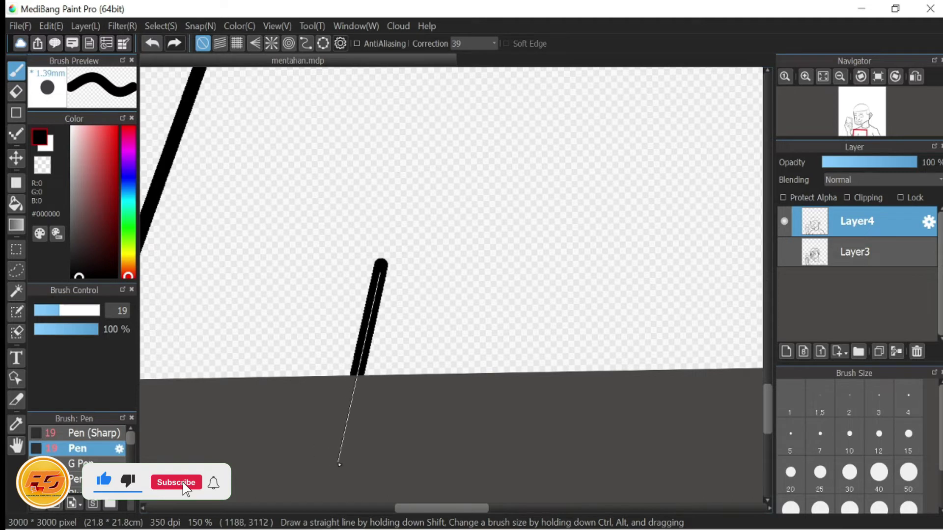
{"action": "scroll", "coordinate": [459, 396], "scroll_direction": "right", "scroll_amount": 10}
{"action": "scroll", "coordinate": [387, 242], "scroll_direction": "down", "scroll_amount": 2}
{"action": "scroll", "coordinate": [446, 414], "scroll_direction": "right", "scroll_amount": 10}
{"action": "left_click_drag", "start_coordinate": [454, 307], "coordinate": [467, 335]}
{"action": "scroll", "coordinate": [503, 451], "scroll_direction": "down", "scroll_amount": 4}
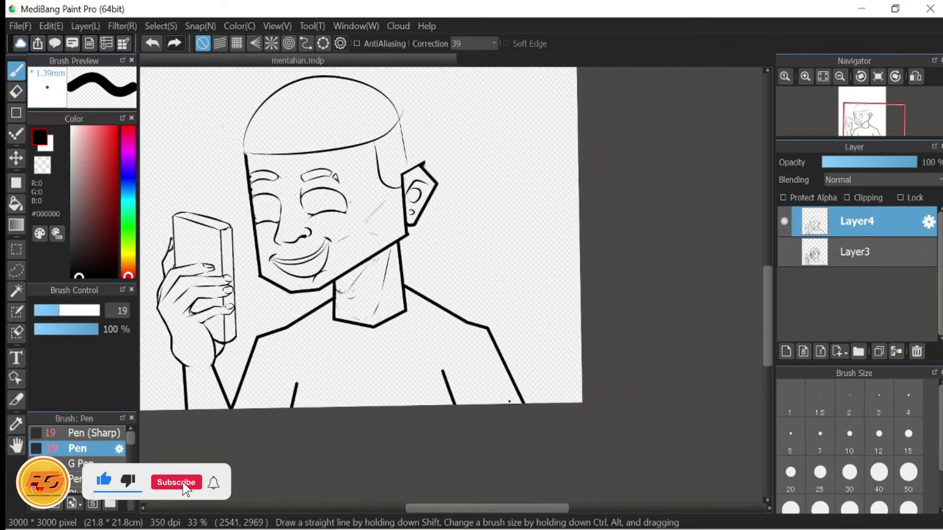
Step: Switch to Pen (Sharp) at size 11.7 and erase the second-lowest finger's lower outline and part of its nail
{"action": "scroll", "coordinate": [268, 301], "scroll_direction": "up", "scroll_amount": 4}
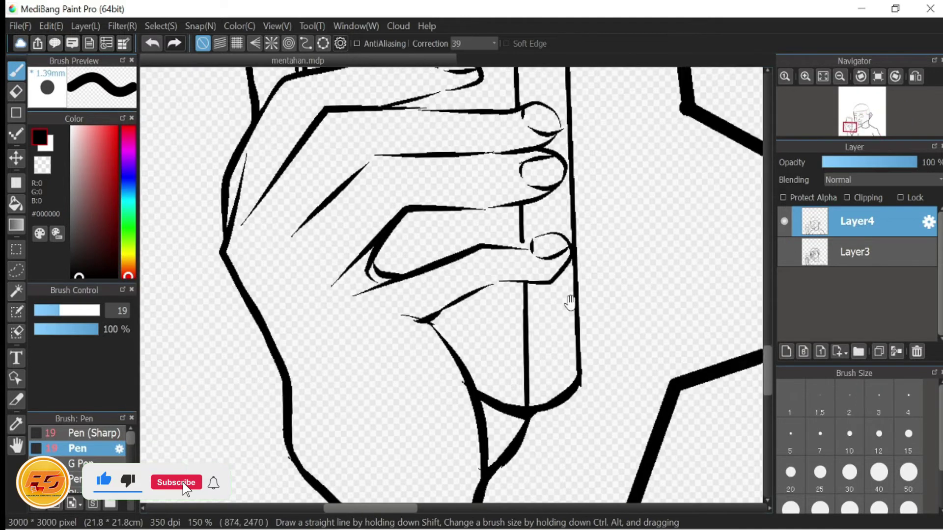
{"action": "left_click", "coordinate": [94, 433]}
{"action": "left_click_drag", "start_coordinate": [496, 275], "coordinate": [488, 273]}
{"action": "scroll", "coordinate": [488, 274], "scroll_direction": "right", "scroll_amount": 2}
{"action": "scroll", "coordinate": [483, 245], "scroll_direction": "up", "scroll_amount": 1}
{"action": "scroll", "coordinate": [483, 235], "scroll_direction": "right", "scroll_amount": 1}
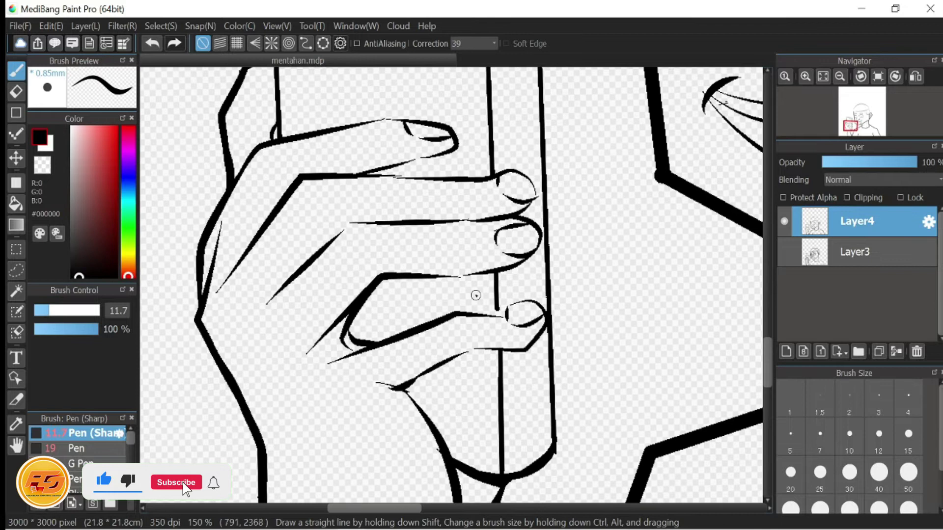
{"action": "scroll", "coordinate": [522, 266], "scroll_direction": "up", "scroll_amount": 1}
{"action": "scroll", "coordinate": [519, 301], "scroll_direction": "down", "scroll_amount": 3}
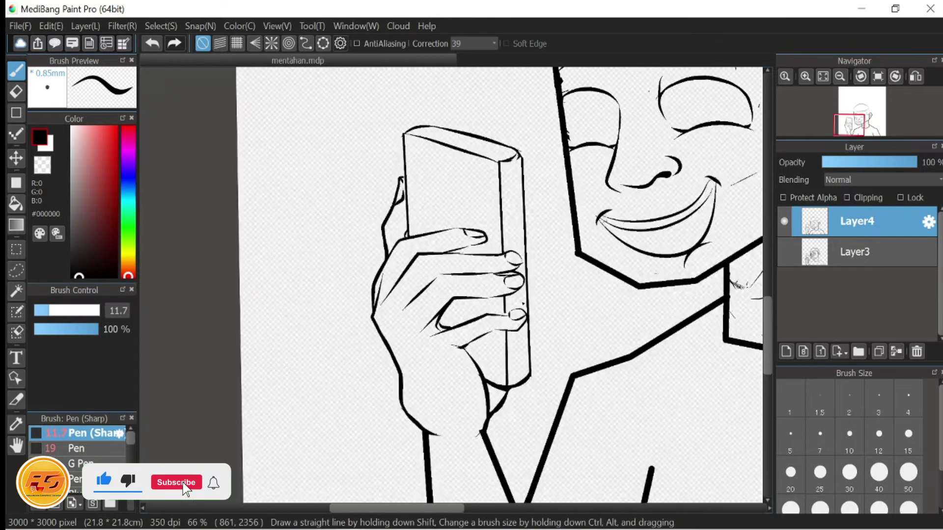
{"action": "scroll", "coordinate": [515, 358], "scroll_direction": "up", "scroll_amount": 4}
{"action": "key", "text": "e"}
{"action": "mouse_move", "coordinate": [465, 247]}
{"action": "left_mouse_down"}
{"action": "mouse_move", "coordinate": [520, 240]}
{"action": "mouse_move", "coordinate": [478, 250]}
{"action": "mouse_move", "coordinate": [509, 237]}
{"action": "mouse_move", "coordinate": [534, 261]}
{"action": "mouse_move", "coordinate": [486, 333]}
{"action": "mouse_move", "coordinate": [539, 255]}
{"action": "mouse_move", "coordinate": [491, 215]}
{"action": "mouse_move", "coordinate": [483, 231]}
{"action": "mouse_move", "coordinate": [524, 235]}
{"action": "mouse_move", "coordinate": [529, 247]}
{"action": "mouse_move", "coordinate": [493, 311]}
{"action": "mouse_move", "coordinate": [475, 322]}
{"action": "mouse_move", "coordinate": [477, 341]}
{"action": "mouse_move", "coordinate": [398, 350]}
{"action": "mouse_move", "coordinate": [447, 341]}
{"action": "left_mouse_up"}
{"action": "key", "text": "b"}
{"action": "left_click", "coordinate": [22, 101]}
Step: Redraw the second-lowest finger's lower outline to connect the fingertip with the rest of the finger
{"action": "key", "text": "b"}
{"action": "left_click_drag", "start_coordinate": [341, 349], "coordinate": [393, 350]}
{"action": "left_click_drag", "start_coordinate": [417, 345], "coordinate": [475, 323]}
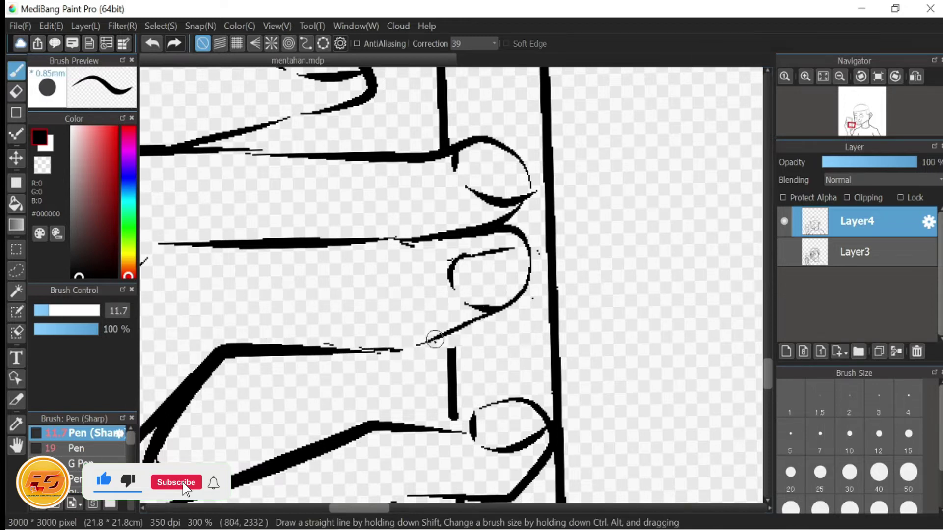
{"action": "left_click_drag", "start_coordinate": [390, 351], "coordinate": [420, 339]}
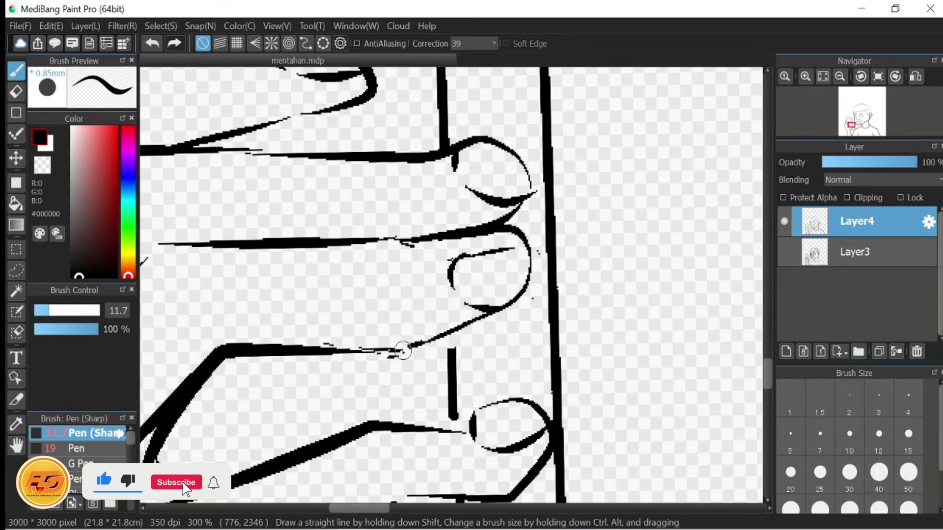
Step: Close the gaps in the lowest finger's upper and lower outlines near its tip
{"action": "scroll", "coordinate": [421, 338], "scroll_direction": "down", "scroll_amount": 8}
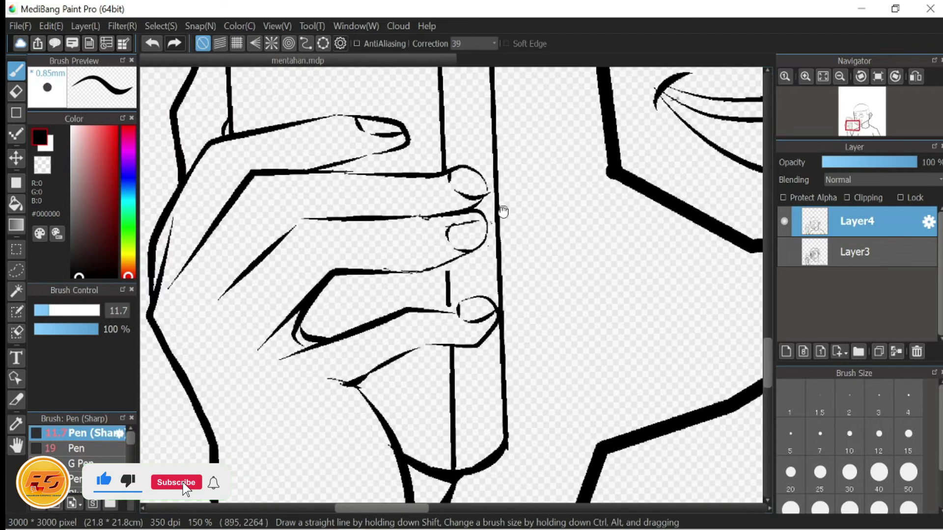
{"action": "scroll", "coordinate": [515, 263], "scroll_direction": "up", "scroll_amount": 8}
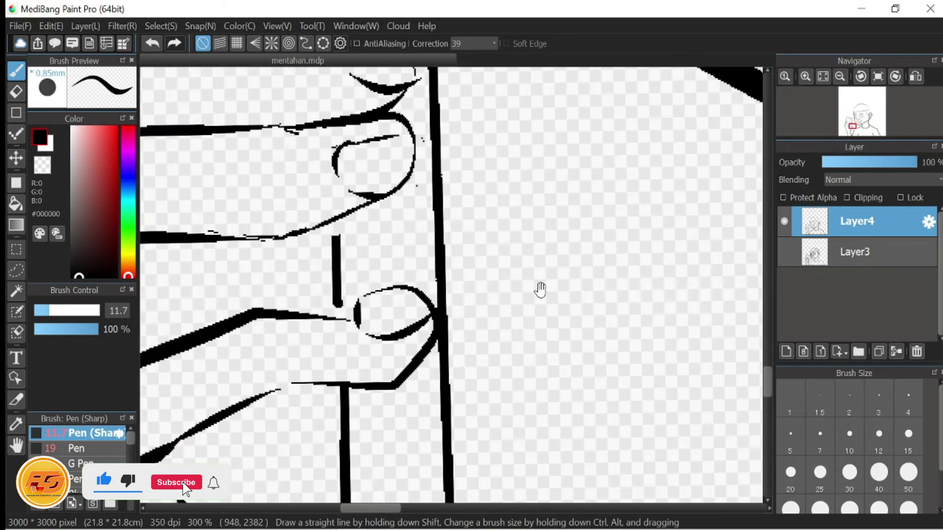
{"action": "left_click_drag", "start_coordinate": [393, 323], "coordinate": [505, 257]}
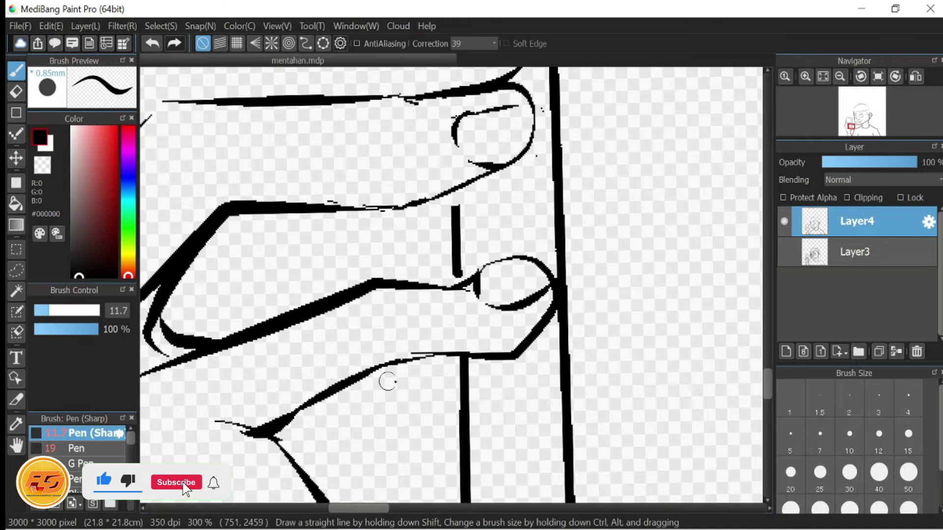
{"action": "left_click_drag", "start_coordinate": [383, 366], "coordinate": [400, 356]}
{"action": "scroll", "coordinate": [415, 324], "scroll_direction": "down", "scroll_amount": 5}
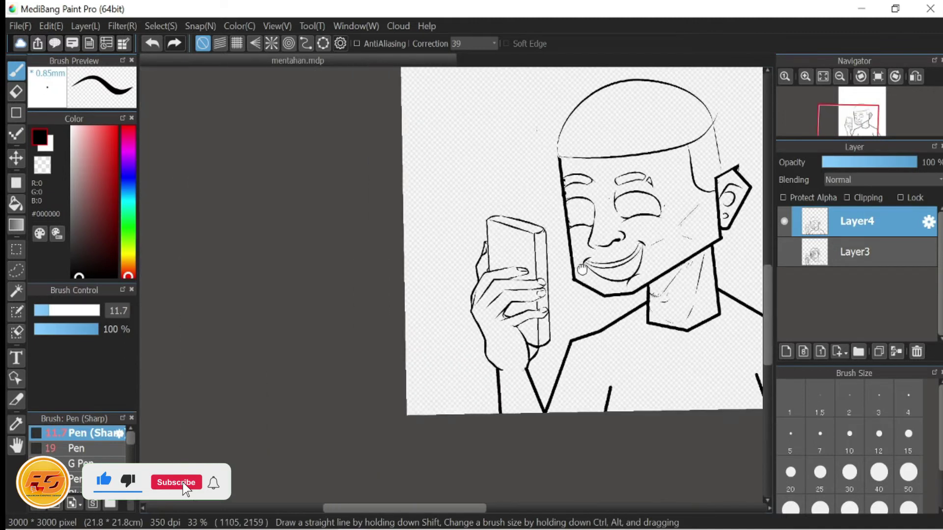
Step: Extend the nail line on the fingertip behind the phone and fill the small curve beside the phone above the uppermost finger
{"action": "scroll", "coordinate": [496, 252], "scroll_direction": "up", "scroll_amount": 3}
{"action": "scroll", "coordinate": [496, 253], "scroll_direction": "up", "scroll_amount": 2}
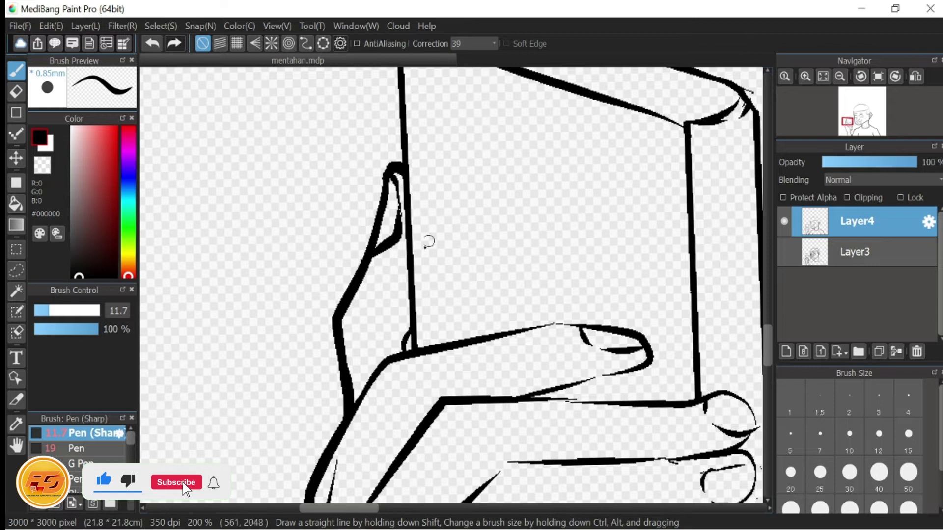
{"action": "scroll", "coordinate": [428, 241], "scroll_direction": "down", "scroll_amount": 2}
{"action": "scroll", "coordinate": [410, 309], "scroll_direction": "down", "scroll_amount": 5}
{"action": "scroll", "coordinate": [401, 320], "scroll_direction": "up", "scroll_amount": 2}
{"action": "scroll", "coordinate": [401, 320], "scroll_direction": "up", "scroll_amount": 3}
{"action": "scroll", "coordinate": [392, 290], "scroll_direction": "down", "scroll_amount": 1}
{"action": "key", "text": "ctrl+z"}
Step: Add thin crease lines at the outer knuckle and around the bases of the fingers on the back of the hand
{"action": "mouse_move", "coordinate": [461, 344]}
{"action": "left_mouse_down"}
{"action": "mouse_move", "coordinate": [433, 378]}
{"action": "mouse_move", "coordinate": [440, 368]}
{"action": "mouse_move", "coordinate": [364, 349]}
{"action": "mouse_move", "coordinate": [382, 413]}
{"action": "mouse_move", "coordinate": [355, 491]}
{"action": "left_mouse_up"}
{"action": "mouse_move", "coordinate": [405, 305]}
{"action": "left_mouse_down"}
{"action": "mouse_move", "coordinate": [414, 327]}
{"action": "mouse_move", "coordinate": [496, 344]}
{"action": "left_mouse_up"}
{"action": "left_click_drag", "start_coordinate": [332, 346], "coordinate": [405, 375]}
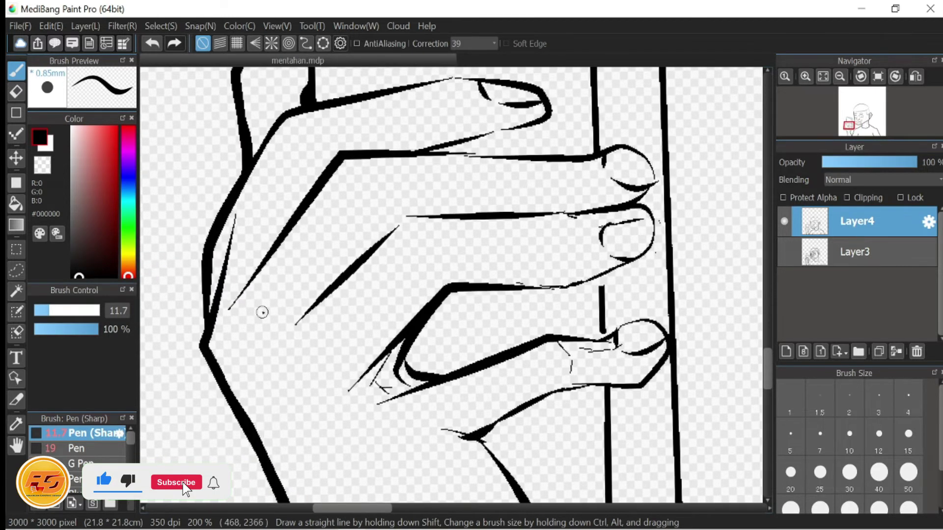
{"action": "left_click_drag", "start_coordinate": [215, 354], "coordinate": [219, 408]}
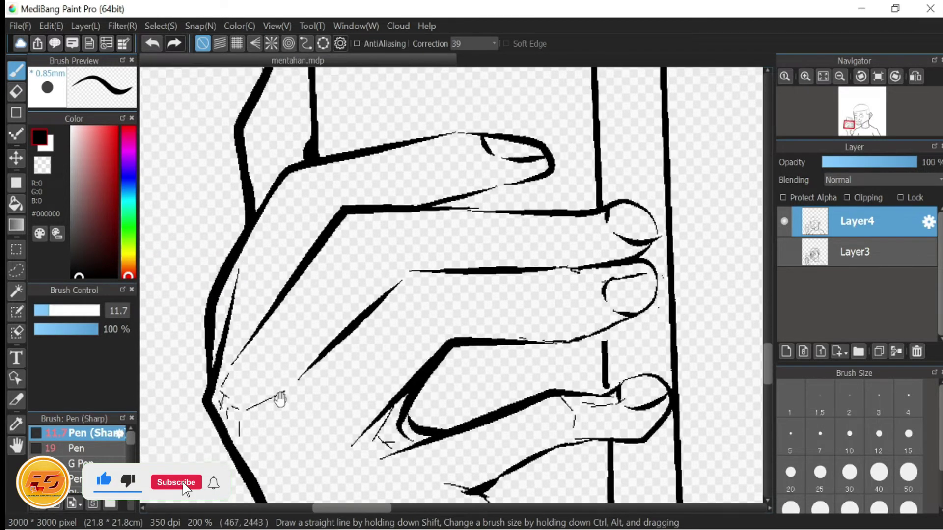
{"action": "left_click_drag", "start_coordinate": [327, 407], "coordinate": [317, 342]}
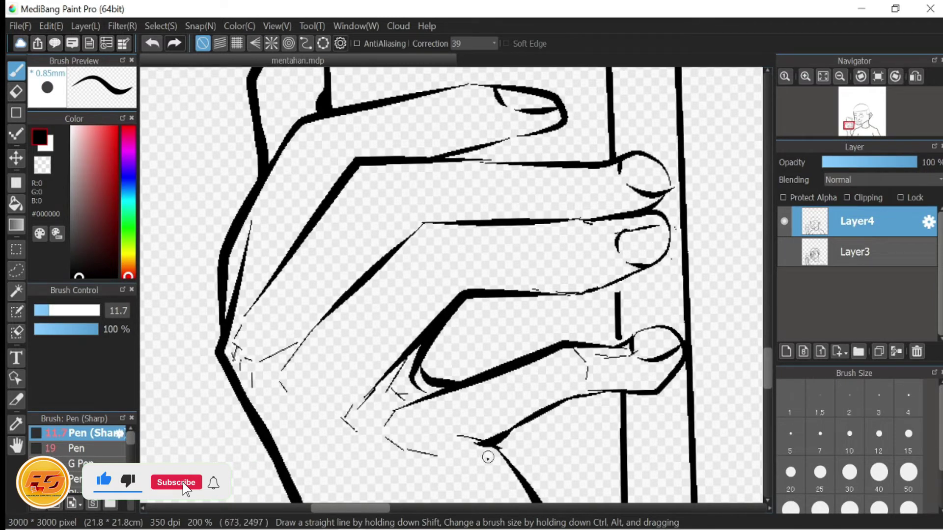
Step: Add thin crease lines around the knuckles and along the two uppermost front fingers
{"action": "left_click_drag", "start_coordinate": [374, 314], "coordinate": [423, 412]}
{"action": "mouse_move", "coordinate": [430, 285]}
{"action": "left_mouse_down"}
{"action": "mouse_move", "coordinate": [417, 277]}
{"action": "mouse_move", "coordinate": [480, 275]}
{"action": "left_mouse_up"}
{"action": "left_click_drag", "start_coordinate": [523, 288], "coordinate": [554, 277]}
{"action": "left_click_drag", "start_coordinate": [343, 246], "coordinate": [382, 238]}
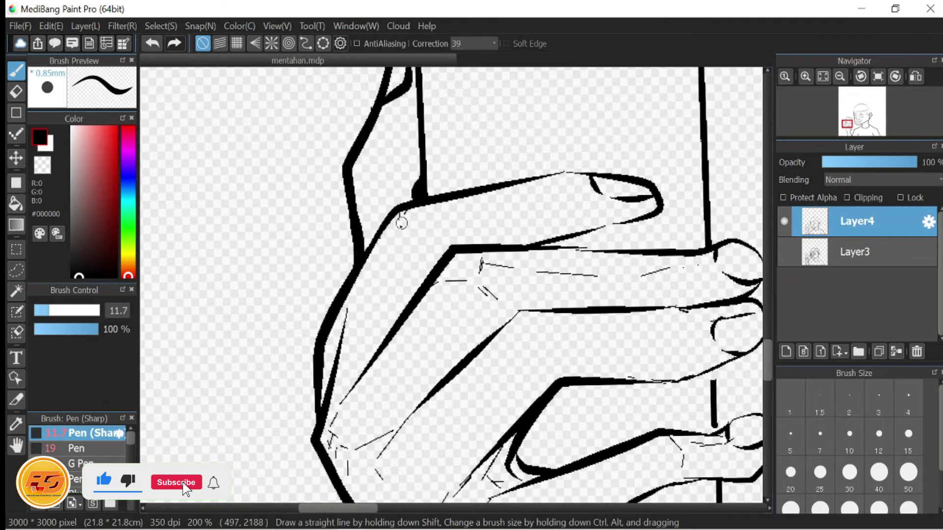
{"action": "scroll", "coordinate": [405, 244], "scroll_direction": "down", "scroll_amount": 3}
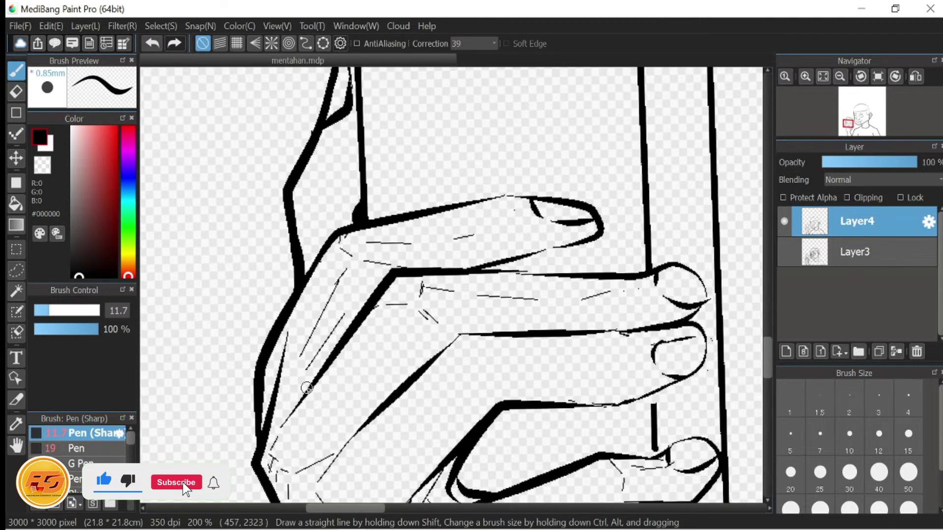
{"action": "mouse_move", "coordinate": [540, 309]}
{"action": "left_mouse_down"}
{"action": "mouse_move", "coordinate": [526, 356]}
{"action": "mouse_move", "coordinate": [575, 371]}
{"action": "left_mouse_up"}
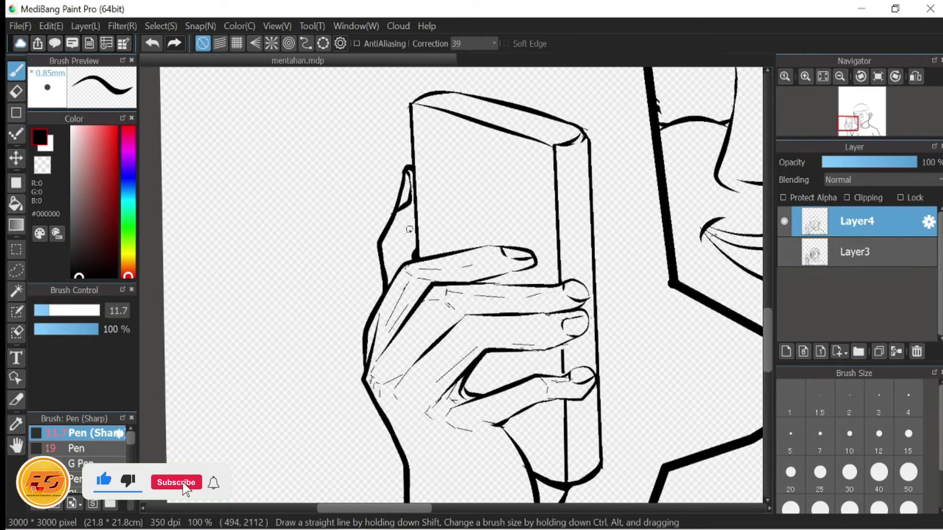
Step: Add thin crease lines to the finger behind the phone and along the third front finger
{"action": "left_click_drag", "start_coordinate": [525, 313], "coordinate": [510, 360]}
{"action": "scroll", "coordinate": [442, 319], "scroll_direction": "up", "scroll_amount": 2}
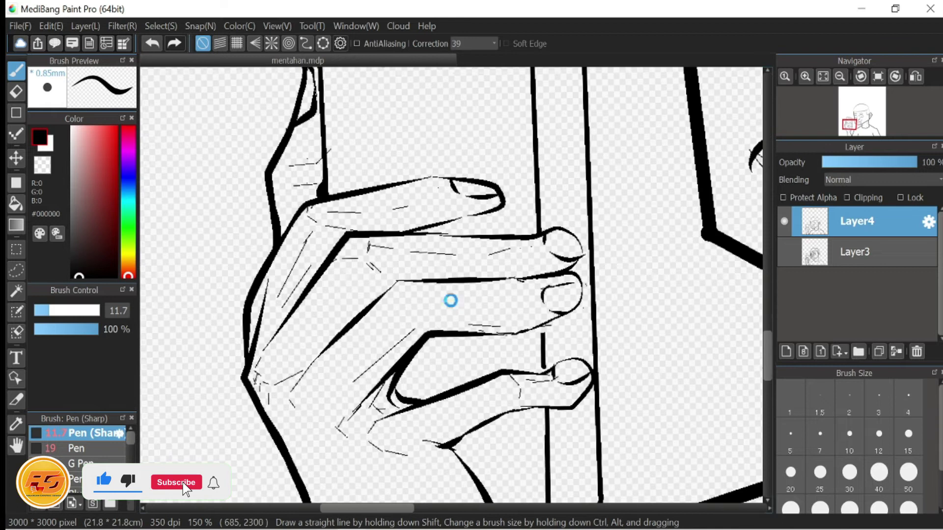
{"action": "scroll", "coordinate": [449, 299], "scroll_direction": "down", "scroll_amount": 3}
{"action": "left_click_drag", "start_coordinate": [448, 299], "coordinate": [336, 258]}
{"action": "scroll", "coordinate": [515, 311], "scroll_direction": "down", "scroll_amount": 3}
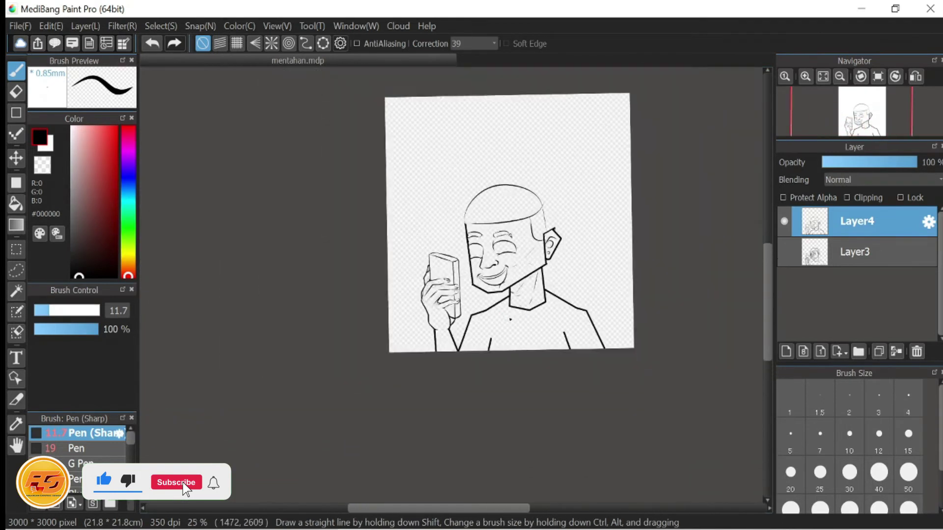
{"action": "scroll", "coordinate": [436, 364], "scroll_direction": "up", "scroll_amount": 2}
{"action": "left_click_drag", "start_coordinate": [436, 363], "coordinate": [454, 375]}
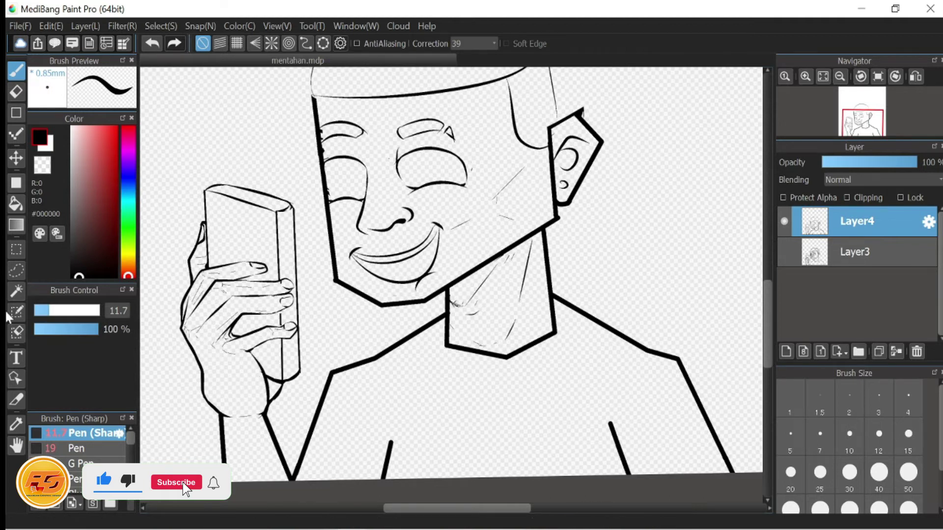
Step: Erase the outline of the finger behind the phone with the eraser at size 20
{"action": "scroll", "coordinate": [388, 326], "scroll_direction": "up", "scroll_amount": 1}
{"action": "scroll", "coordinate": [326, 200], "scroll_direction": "up", "scroll_amount": 1}
{"action": "scroll", "coordinate": [432, 205], "scroll_direction": "up", "scroll_amount": 1}
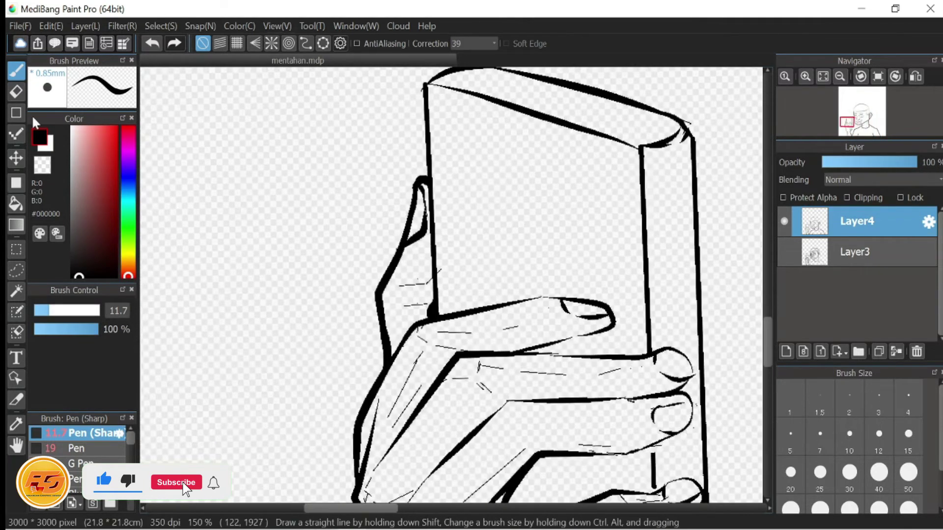
{"action": "key", "text": "e"}
{"action": "mouse_move", "coordinate": [420, 182]}
{"action": "left_mouse_down"}
{"action": "mouse_move", "coordinate": [415, 224]}
{"action": "mouse_move", "coordinate": [423, 229]}
{"action": "mouse_move", "coordinate": [424, 217]}
{"action": "mouse_move", "coordinate": [390, 289]}
{"action": "mouse_move", "coordinate": [389, 261]}
{"action": "mouse_move", "coordinate": [414, 192]}
{"action": "left_mouse_up"}
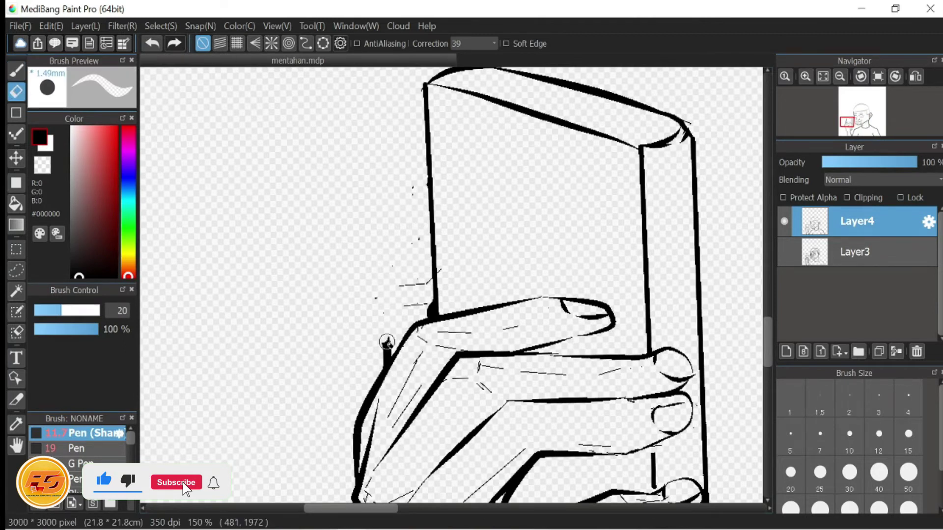
Step: Redraw the finger behind the phone as a slimmer curved outline with a rounded tip beside the phone's edge
{"action": "key", "text": "b"}
{"action": "left_click_drag", "start_coordinate": [393, 332], "coordinate": [430, 201]}
{"action": "key", "text": "ctrl+z"}
{"action": "mouse_move", "coordinate": [380, 373]}
{"action": "left_mouse_down"}
{"action": "mouse_move", "coordinate": [432, 243]}
{"action": "mouse_move", "coordinate": [445, 180]}
{"action": "left_mouse_up"}
{"action": "scroll", "coordinate": [395, 303], "scroll_direction": "up", "scroll_amount": 2}
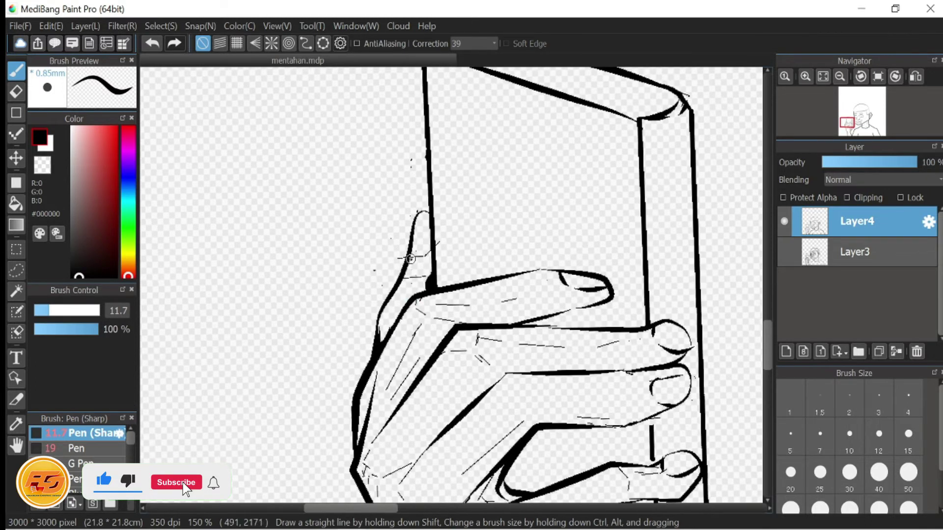
{"action": "key", "text": "ctrl+z"}
{"action": "mouse_move", "coordinate": [419, 256]}
{"action": "left_mouse_down"}
{"action": "mouse_move", "coordinate": [426, 218]}
{"action": "mouse_move", "coordinate": [410, 255]}
{"action": "mouse_move", "coordinate": [426, 216]}
{"action": "left_mouse_up"}
{"action": "key", "text": "ctrl+z"}
{"action": "scroll", "coordinate": [355, 244], "scroll_direction": "up", "scroll_amount": 3}
{"action": "scroll", "coordinate": [356, 244], "scroll_direction": "down", "scroll_amount": 2}
{"action": "scroll", "coordinate": [522, 251], "scroll_direction": "up", "scroll_amount": 2}
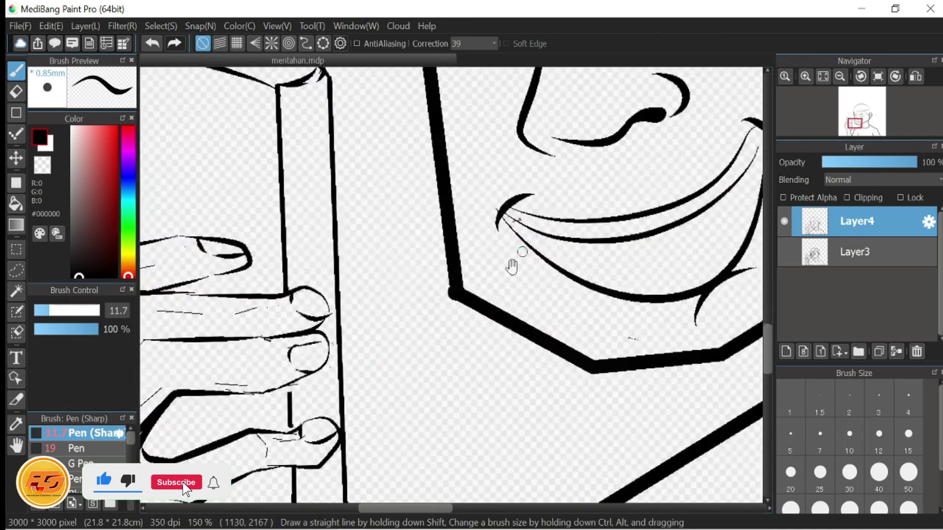
Step: Rework the outline between the second and third front fingers with a curved stroke running toward the fingertips
{"action": "left_click_drag", "start_coordinate": [512, 267], "coordinate": [741, 162]}
{"action": "key", "text": "ctrl+z"}
{"action": "mouse_move", "coordinate": [527, 277]}
{"action": "left_mouse_down"}
{"action": "mouse_move", "coordinate": [452, 280]}
{"action": "mouse_move", "coordinate": [478, 280]}
{"action": "left_mouse_up"}
{"action": "key", "text": "ctrl+z"}
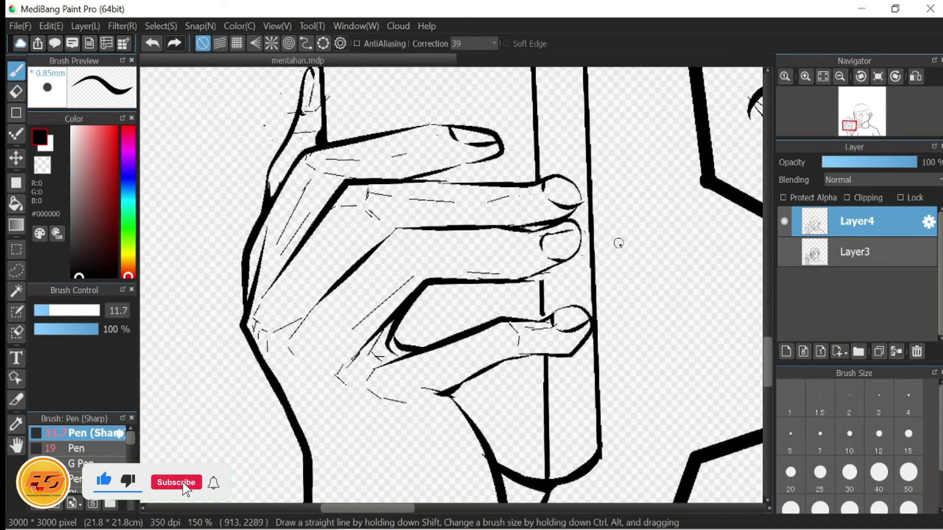
{"action": "scroll", "coordinate": [551, 236], "scroll_direction": "up", "scroll_amount": 2}
{"action": "key", "text": "e"}
{"action": "mouse_move", "coordinate": [339, 222]}
{"action": "left_mouse_down"}
{"action": "mouse_move", "coordinate": [521, 227]}
{"action": "mouse_move", "coordinate": [548, 219]}
{"action": "left_mouse_up"}
{"action": "key", "text": "b"}
{"action": "mouse_move", "coordinate": [344, 222]}
{"action": "left_mouse_down"}
{"action": "mouse_move", "coordinate": [461, 231]}
{"action": "mouse_move", "coordinate": [495, 221]}
{"action": "left_mouse_up"}
{"action": "left_click_drag", "start_coordinate": [313, 222], "coordinate": [510, 216]}
{"action": "key", "text": "ctrl+z"}
{"action": "left_click_drag", "start_coordinate": [304, 216], "coordinate": [511, 214]}
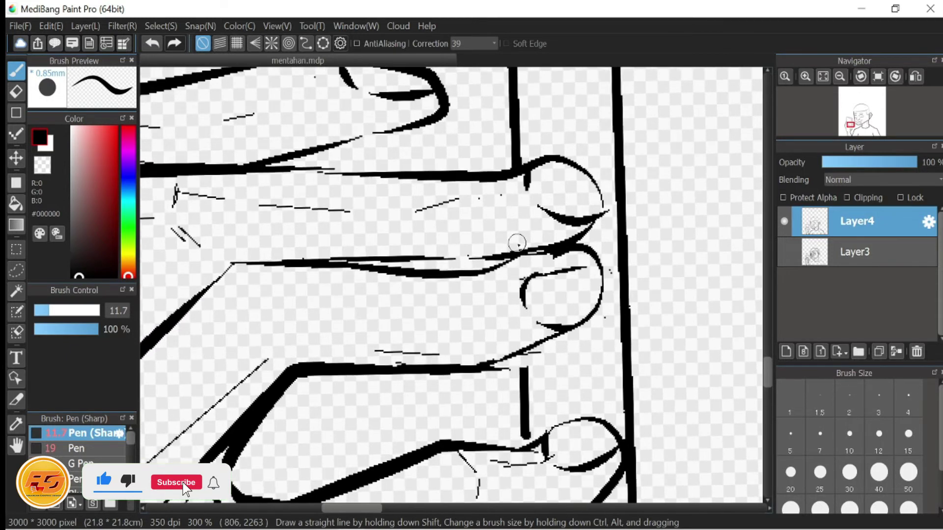
Step: Show the Layer3 sketch beneath the line art as a guide for the eyes
{"action": "scroll", "coordinate": [758, 288], "scroll_direction": "down", "scroll_amount": 4}
{"action": "scroll", "coordinate": [632, 330], "scroll_direction": "up", "scroll_amount": 3}
{"action": "scroll", "coordinate": [575, 255], "scroll_direction": "down", "scroll_amount": 4}
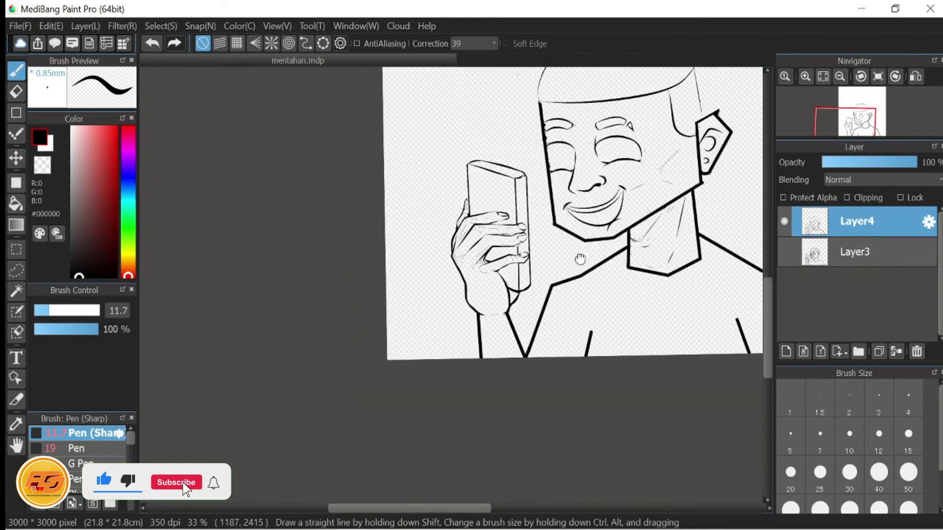
{"action": "scroll", "coordinate": [551, 278], "scroll_direction": "up", "scroll_amount": 2}
{"action": "left_click", "coordinate": [784, 251]}
{"action": "scroll", "coordinate": [480, 290], "scroll_direction": "up", "scroll_amount": 4}
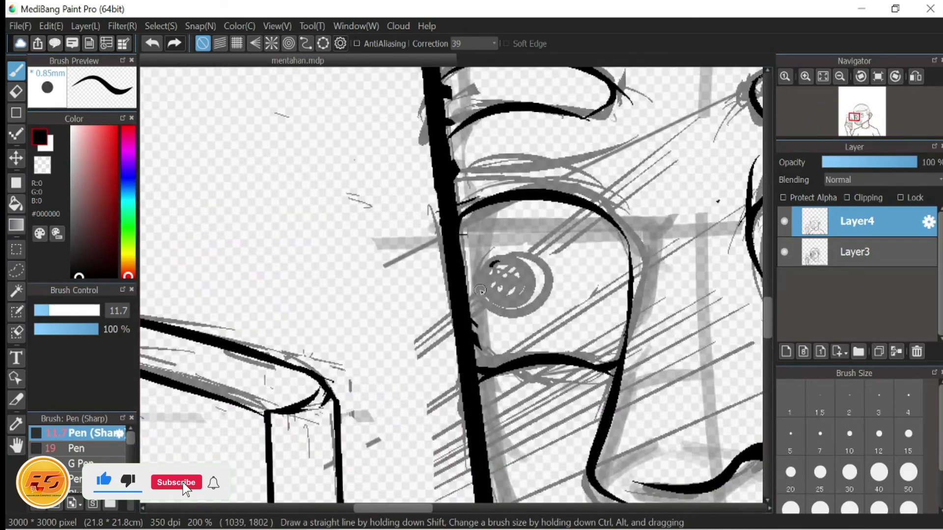
Step: Switch to the Pen brush at size 70 and place a solid round black pupil in each eye
{"action": "left_click_drag", "start_coordinate": [480, 290], "coordinate": [535, 290], "text": "ctrl+alt"}
{"action": "scroll", "coordinate": [835, 442], "scroll_direction": "down", "scroll_amount": 2}
{"action": "left_click", "coordinate": [878, 492]}
{"action": "left_click", "coordinate": [77, 448]}
{"action": "left_click", "coordinate": [849, 416]}
{"action": "left_click", "coordinate": [819, 453]}
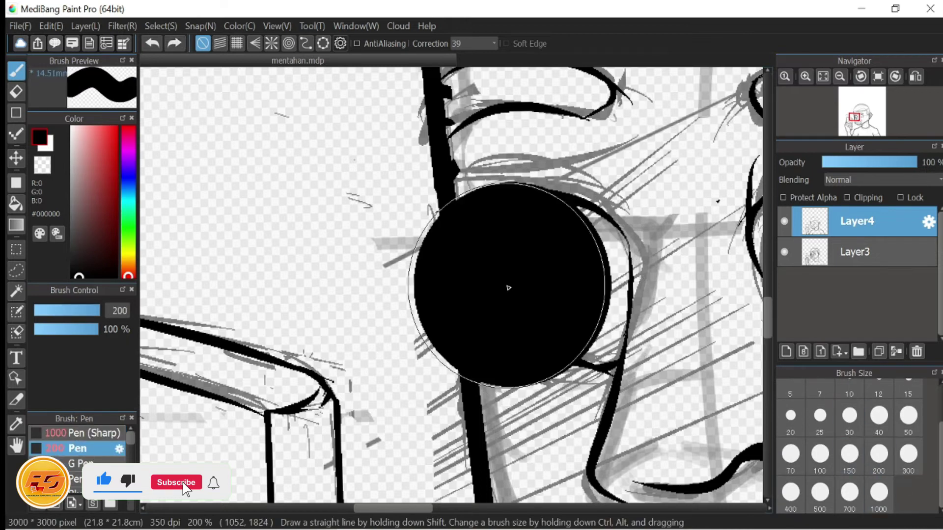
{"action": "left_click", "coordinate": [790, 453]}
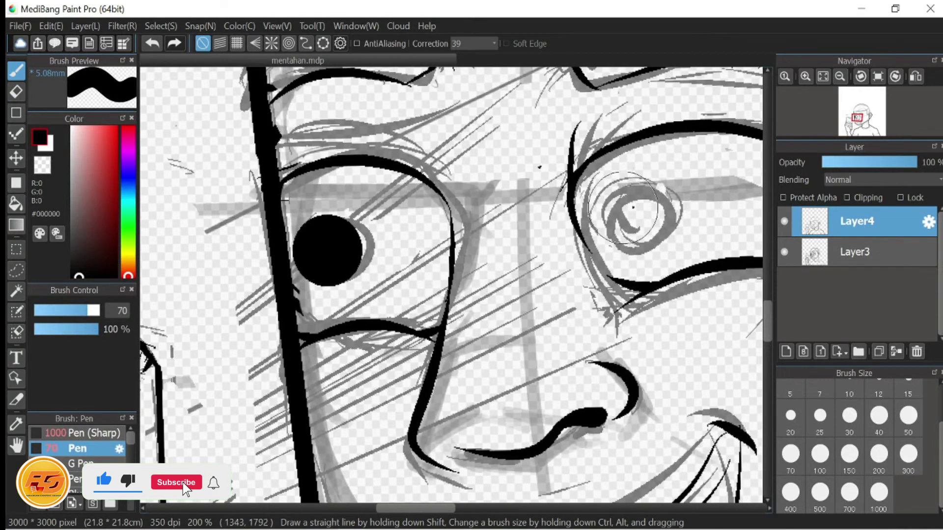
Step: Hide the Layer3 sketch so only the line art on Layer4 is shown
{"action": "left_click", "coordinate": [784, 251]}
{"action": "scroll", "coordinate": [564, 229], "scroll_direction": "down", "scroll_amount": 4}
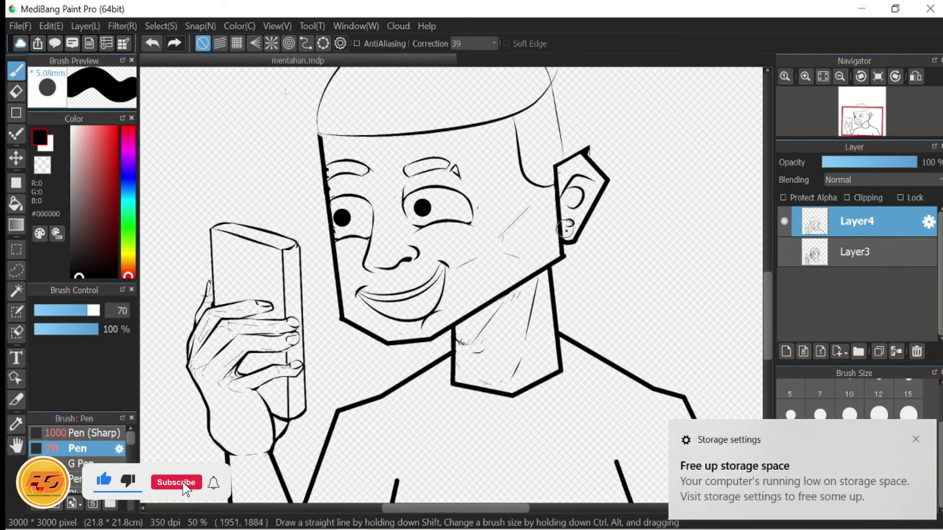
{"action": "left_click_drag", "start_coordinate": [454, 320], "coordinate": [470, 327]}
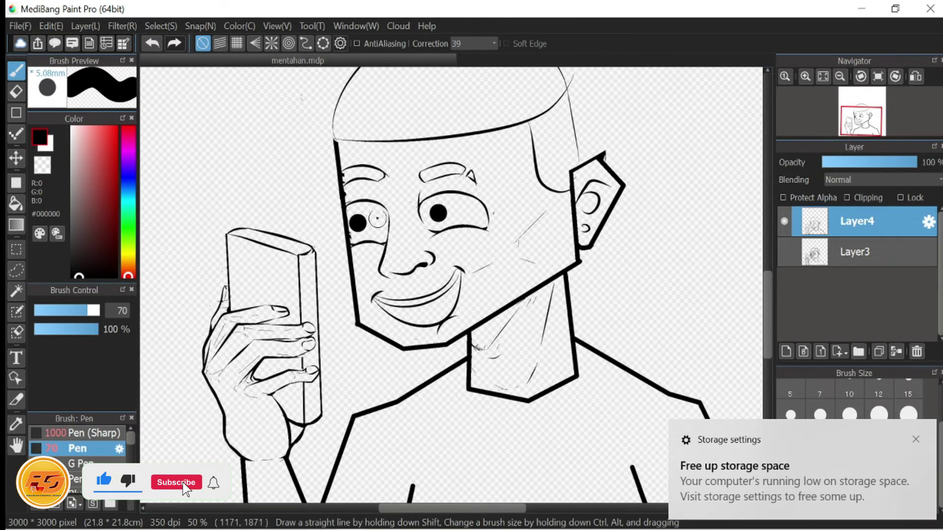
Step: Try cutting a rounded notch out of the bottom of each pupil with the eraser at size 150
{"action": "scroll", "coordinate": [377, 219], "scroll_direction": "up", "scroll_amount": 3}
{"action": "key", "text": "e"}
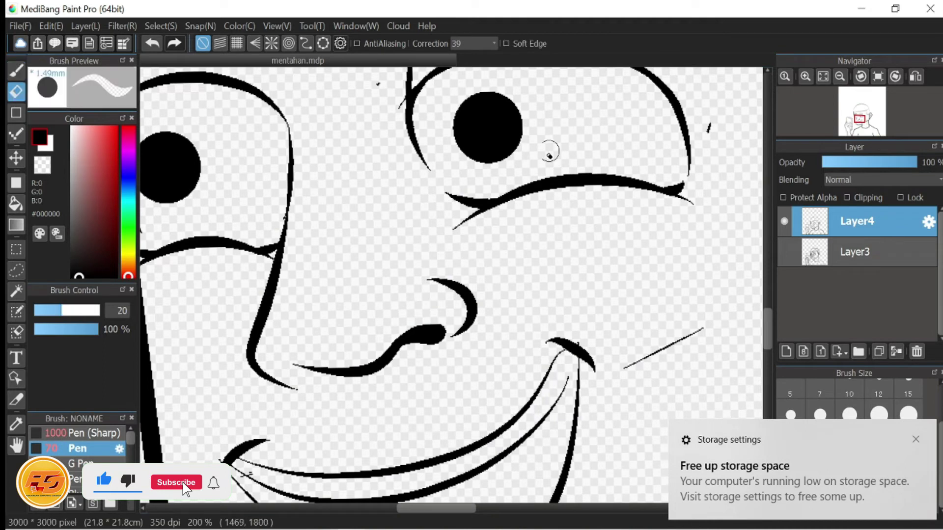
{"action": "left_click", "coordinate": [852, 434]}
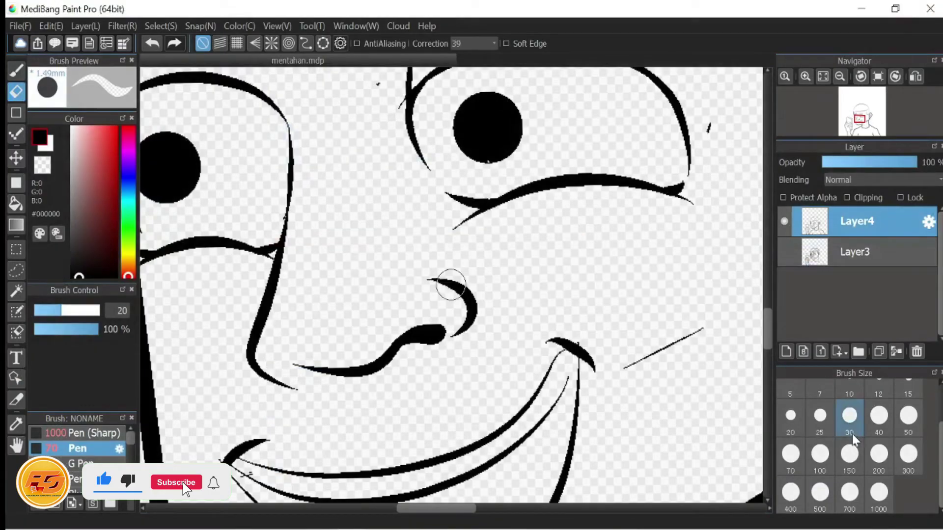
{"action": "left_click", "coordinate": [789, 454]}
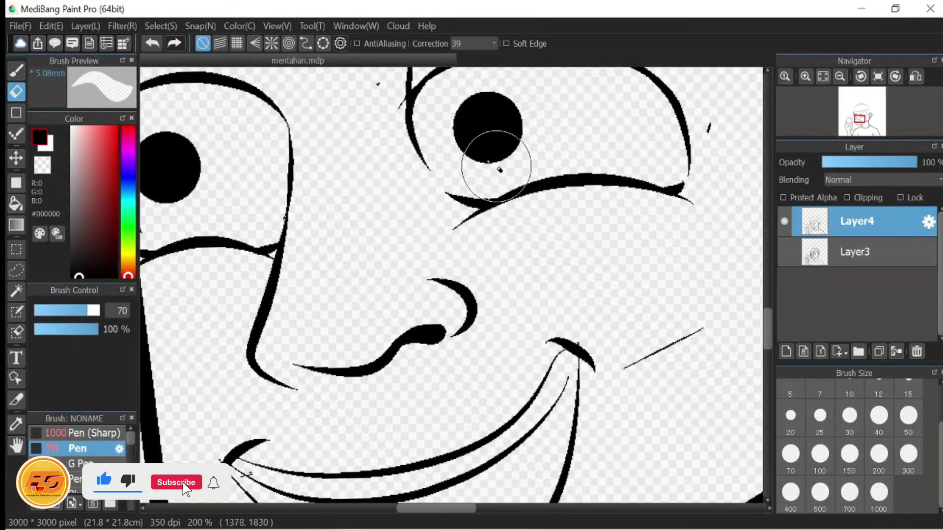
{"action": "left_click", "coordinate": [491, 182]}
{"action": "left_click", "coordinate": [849, 453]}
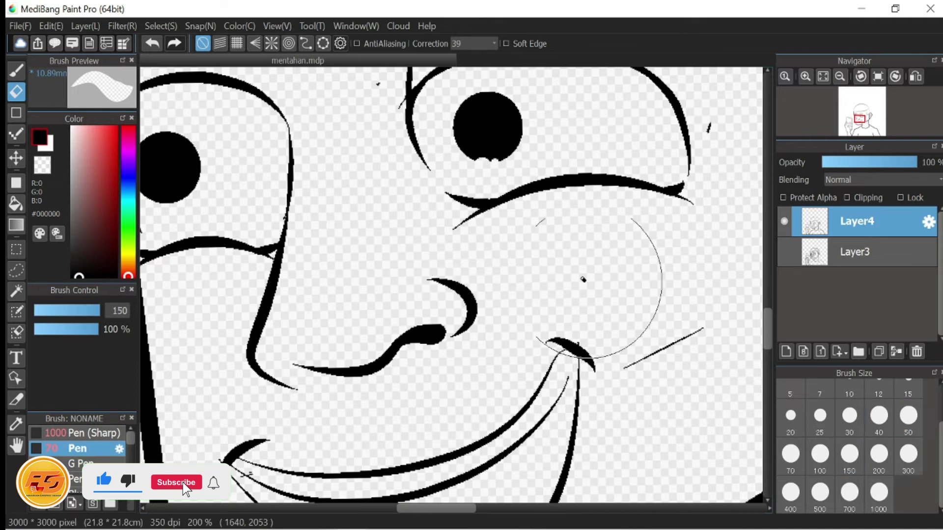
{"action": "left_click_drag", "start_coordinate": [286, 194], "coordinate": [525, 253]}
{"action": "left_click", "coordinate": [417, 301]}
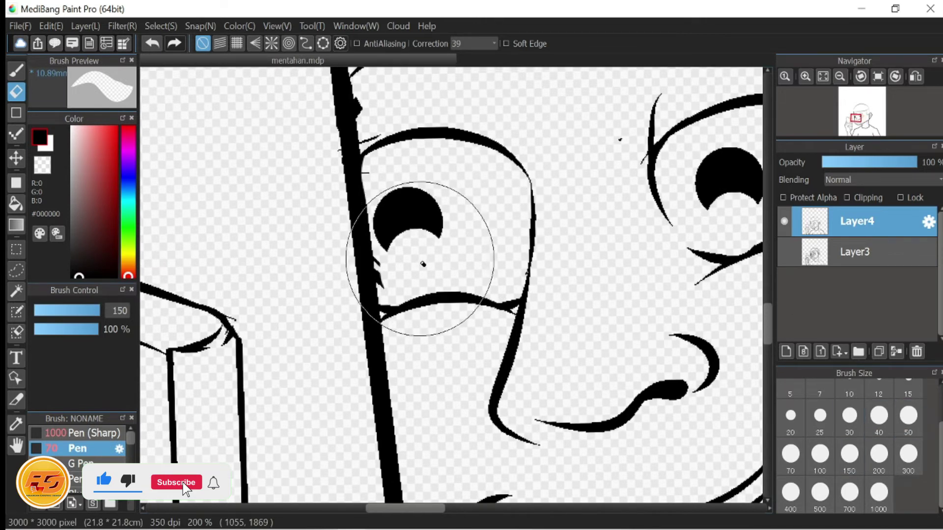
{"action": "left_click_drag", "start_coordinate": [469, 243], "coordinate": [485, 249]}
{"action": "scroll", "coordinate": [568, 284], "scroll_direction": "down", "scroll_amount": 3}
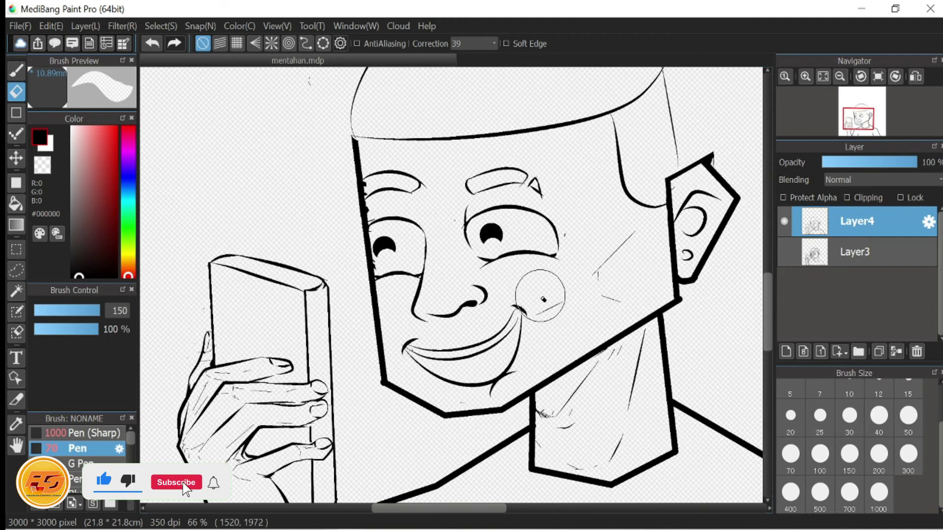
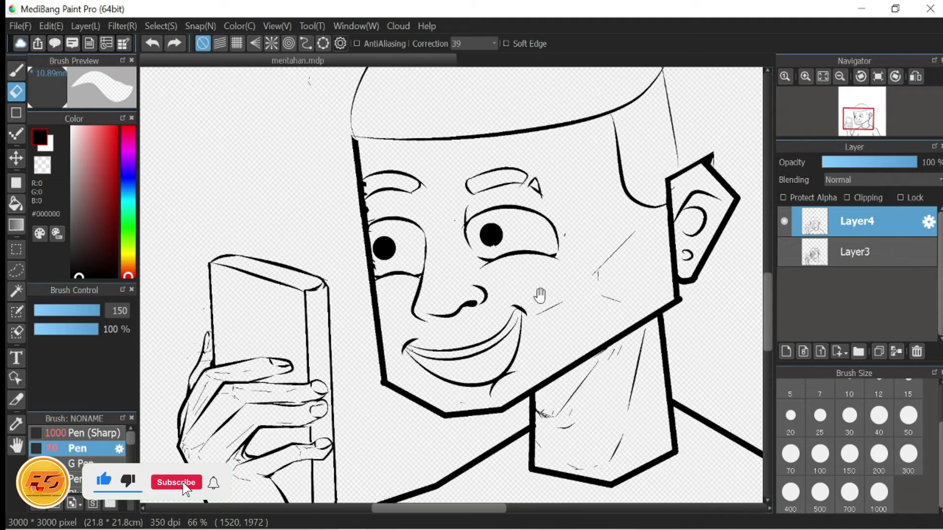
{"action": "left_click_drag", "start_coordinate": [568, 362], "coordinate": [648, 341]}
{"action": "scroll", "coordinate": [381, 294], "scroll_direction": "down", "scroll_amount": 3}
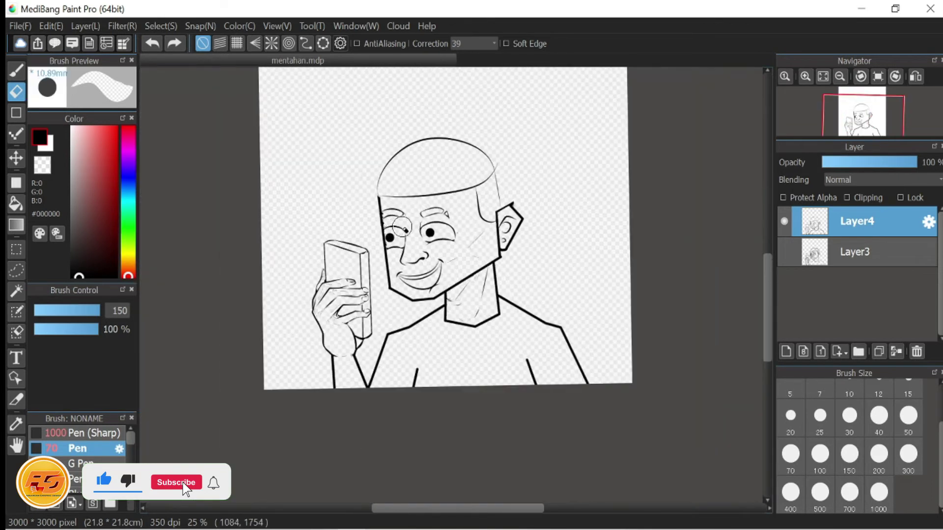
Step: Switch to Pen (Sharp) at size 9.9 and add a short thin crease line on the cheek beside the smile
{"action": "scroll", "coordinate": [381, 295], "scroll_direction": "up", "scroll_amount": 3}
{"action": "scroll", "coordinate": [381, 295], "scroll_direction": "up", "scroll_amount": 1}
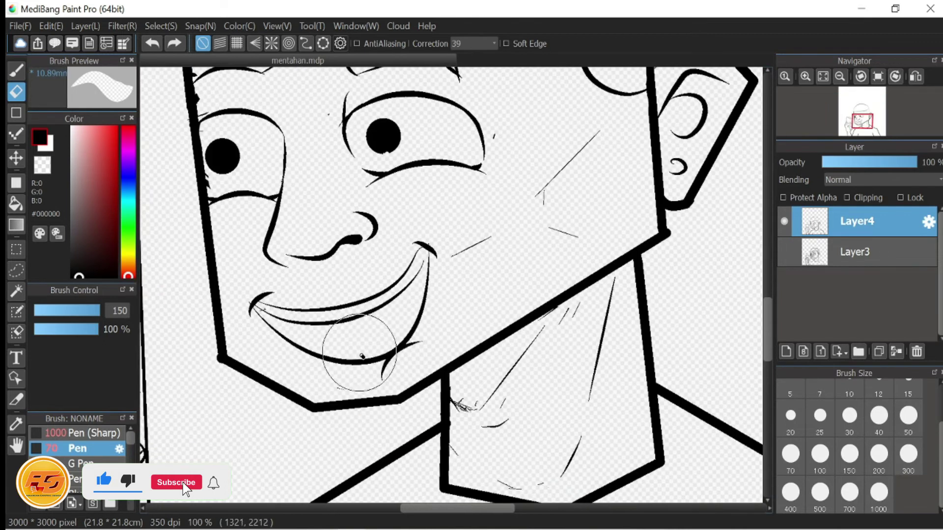
{"action": "key", "text": "b"}
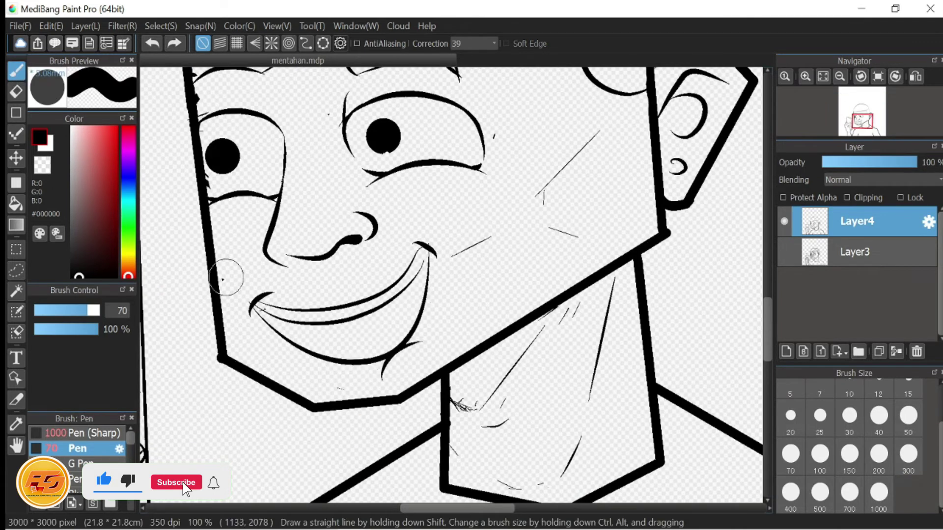
{"action": "key", "text": "Up"}
{"action": "left_click_drag", "start_coordinate": [425, 311], "coordinate": [429, 364]}
{"action": "left_click_drag", "start_coordinate": [457, 283], "coordinate": [206, 501]}
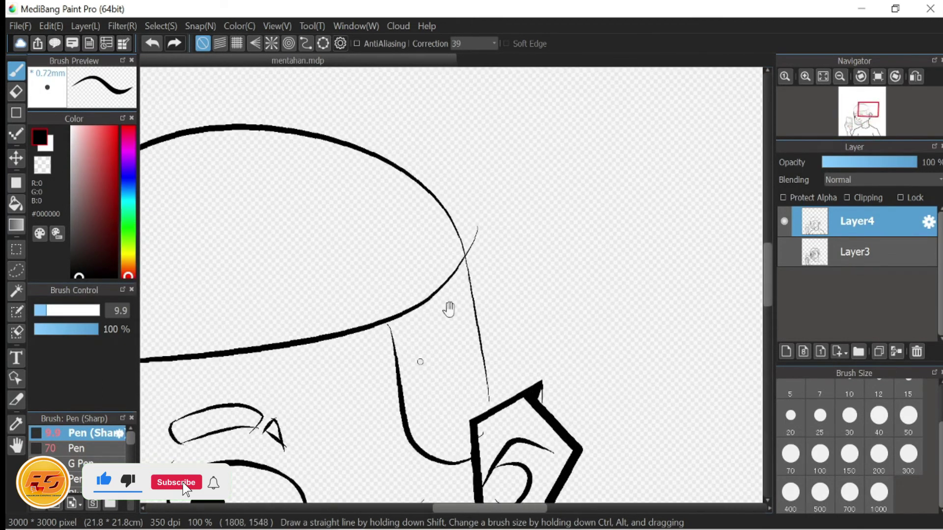
Step: Erase the hairline curve's overshooting tip beyond the back of the head with the eraser at size 19
{"action": "scroll", "coordinate": [446, 285], "scroll_direction": "up", "scroll_amount": 2}
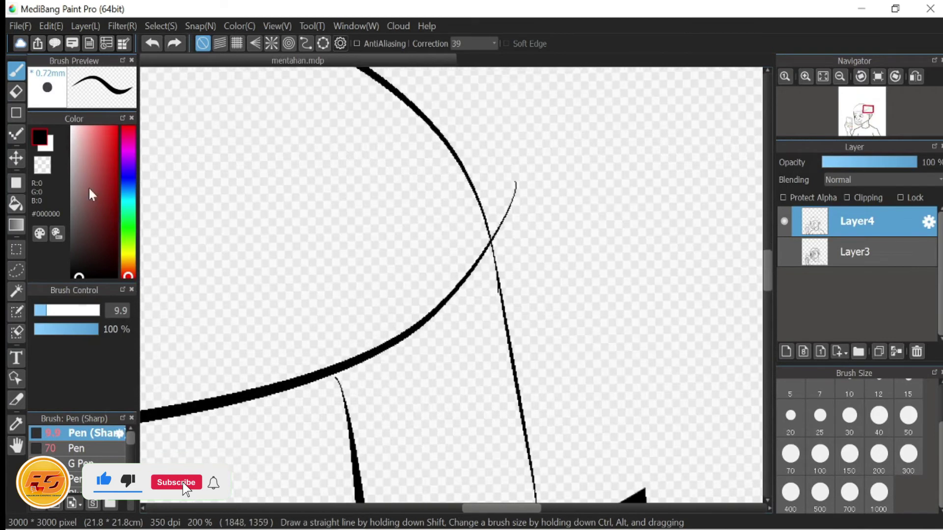
{"action": "left_click", "coordinate": [16, 92]}
{"action": "key", "text": "bracketleft"}
{"action": "key", "text": "bracketleft"}
{"action": "key", "text": "bracketleft"}
{"action": "key", "text": "bracketleft"}
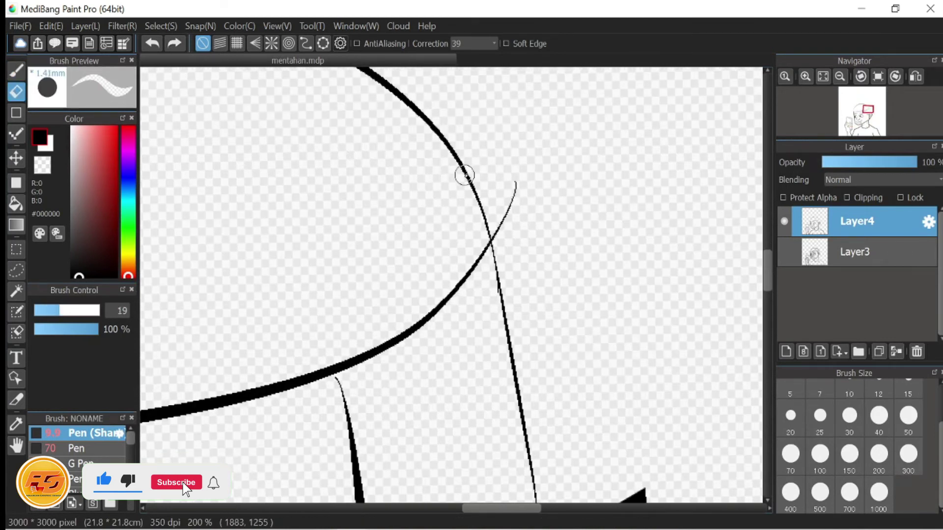
{"action": "mouse_move", "coordinate": [515, 182]}
{"action": "left_mouse_down"}
{"action": "mouse_move", "coordinate": [494, 233]}
{"action": "mouse_move", "coordinate": [515, 184]}
{"action": "left_mouse_up"}
{"action": "key", "text": "b"}
{"action": "scroll", "coordinate": [362, 250], "scroll_direction": "down", "scroll_amount": 10}
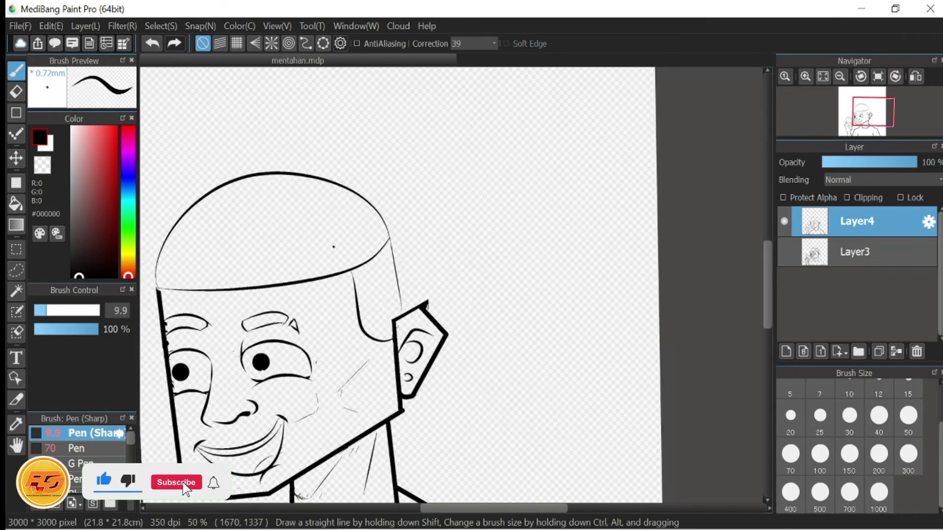
Step: Draw thin crease lines across the shirt sleeves with Pen (Sharp) at size 9.9
{"action": "scroll", "coordinate": [508, 338], "scroll_direction": "down", "scroll_amount": 5}
{"action": "scroll", "coordinate": [507, 338], "scroll_direction": "up", "scroll_amount": 3}
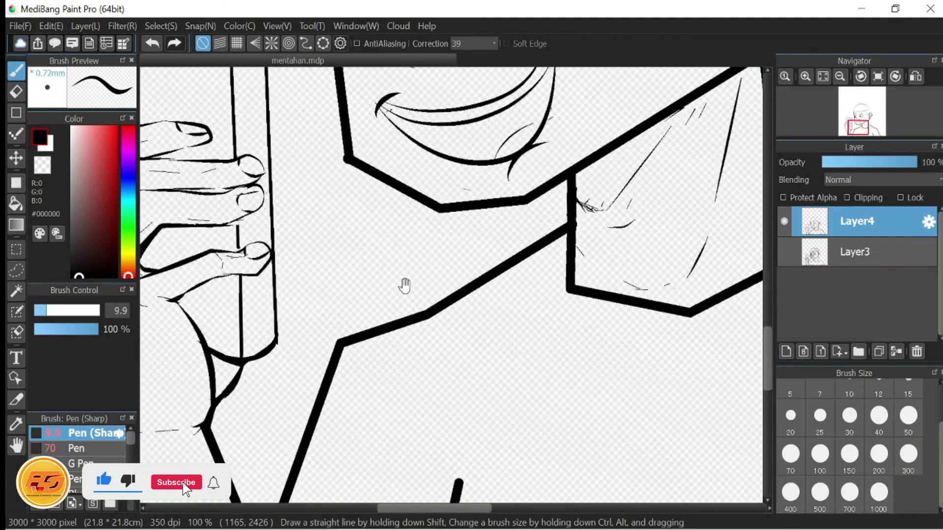
{"action": "left_click_drag", "start_coordinate": [404, 284], "coordinate": [407, 123]}
{"action": "left_click_drag", "start_coordinate": [736, 393], "coordinate": [570, 358]}
{"action": "left_click_drag", "start_coordinate": [703, 312], "coordinate": [645, 364]}
Step: Add thin parallel diagonal shading lines on the lower cheek just above the jawline
{"action": "scroll", "coordinate": [589, 422], "scroll_direction": "down", "scroll_amount": 3}
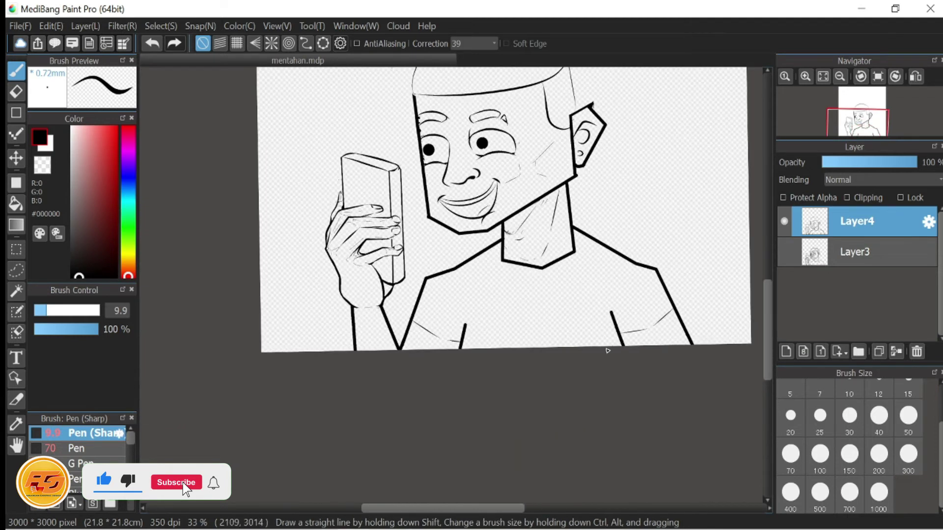
{"action": "scroll", "coordinate": [484, 308], "scroll_direction": "up", "scroll_amount": 3}
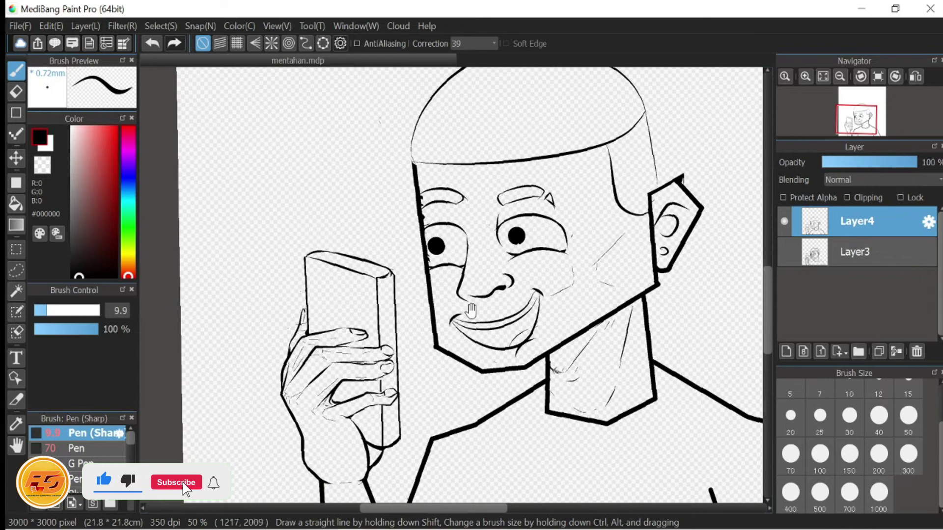
{"action": "scroll", "coordinate": [544, 302], "scroll_direction": "up", "scroll_amount": 4}
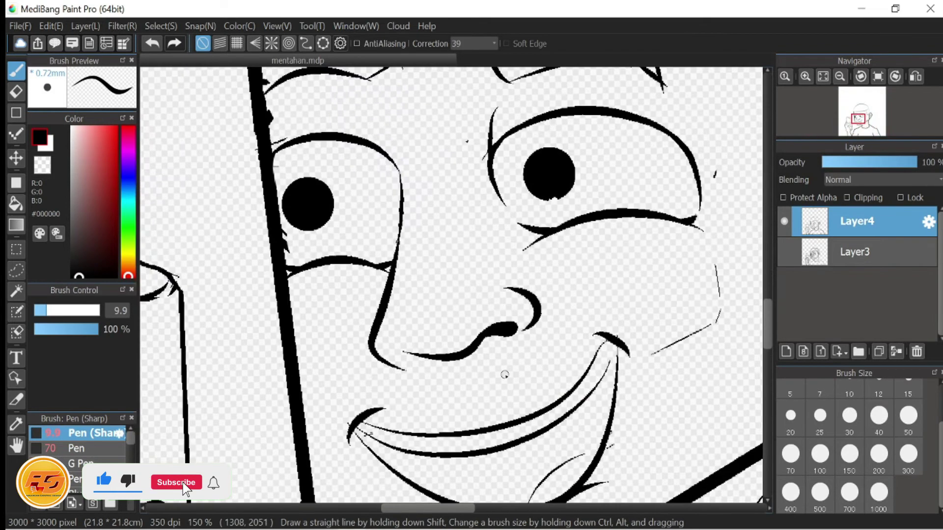
{"action": "scroll", "coordinate": [538, 241], "scroll_direction": "down", "scroll_amount": 2}
{"action": "scroll", "coordinate": [539, 241], "scroll_direction": "right", "scroll_amount": 5}
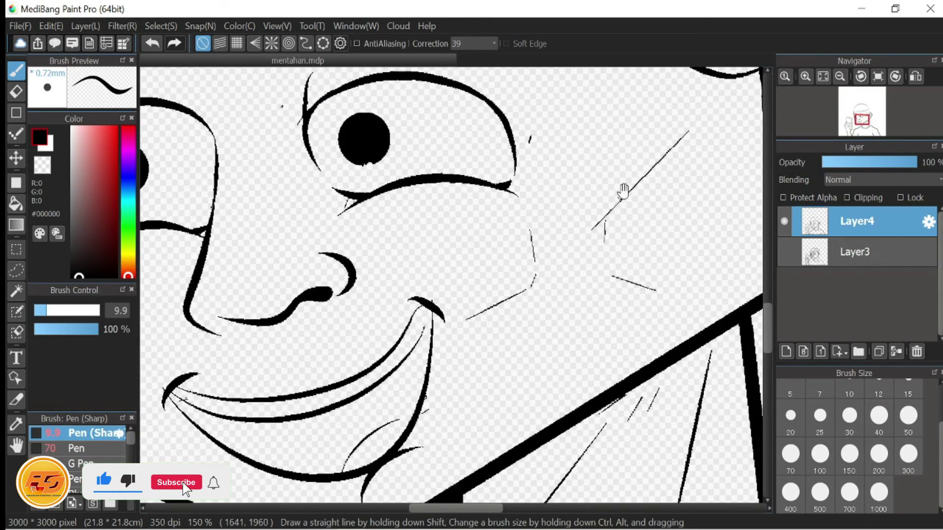
{"action": "scroll", "coordinate": [521, 361], "scroll_direction": "down", "scroll_amount": 2}
{"action": "scroll", "coordinate": [522, 362], "scroll_direction": "left", "scroll_amount": 4}
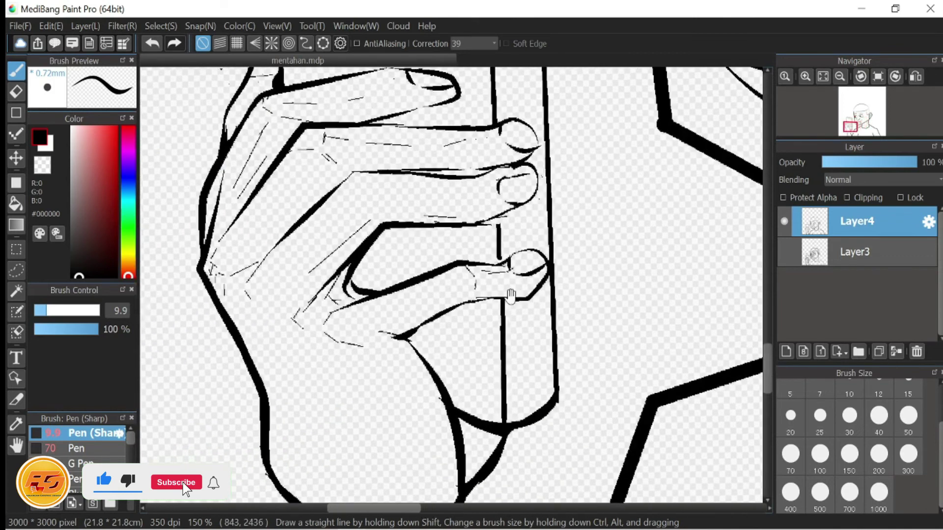
Step: Set the stroke correction to 25 and try thick curved motion marks beside the phone's lower corner at size 43
{"action": "left_click_drag", "start_coordinate": [334, 329], "coordinate": [615, 320]}
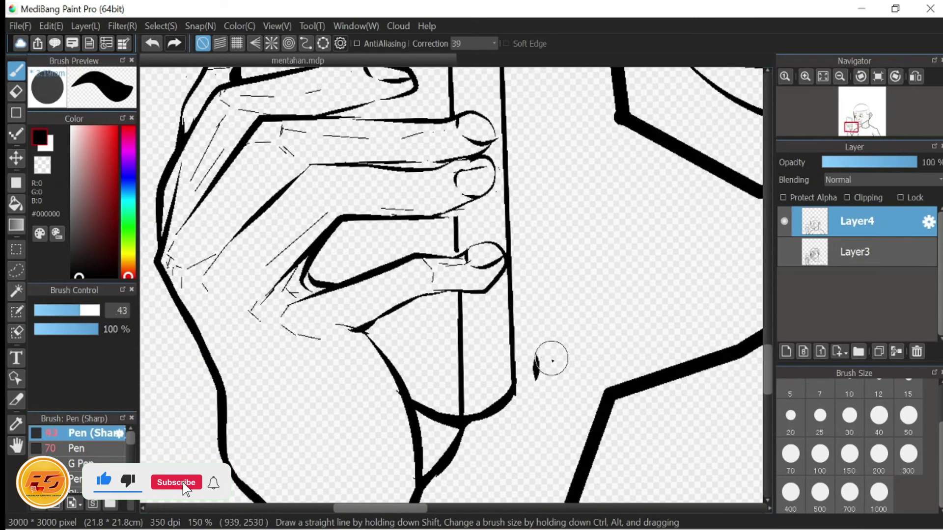
{"action": "left_click", "coordinate": [494, 43]}
{"action": "left_click", "coordinate": [471, 305]}
{"action": "mouse_move", "coordinate": [526, 348]}
{"action": "left_mouse_down"}
{"action": "mouse_move", "coordinate": [542, 379]}
{"action": "mouse_move", "coordinate": [559, 384]}
{"action": "left_mouse_up"}
{"action": "scroll", "coordinate": [474, 439], "scroll_direction": "down", "scroll_amount": 2}
{"action": "scroll", "coordinate": [473, 439], "scroll_direction": "left", "scroll_amount": 2}
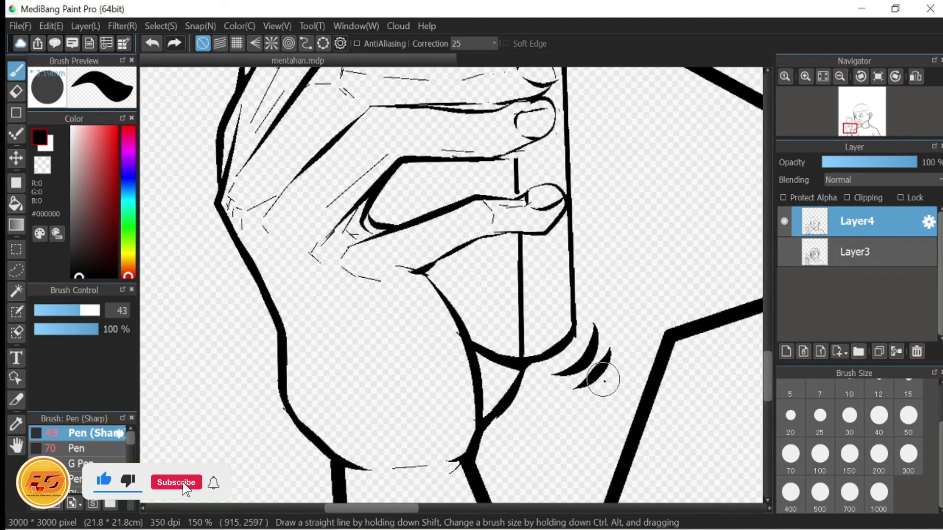
Step: Undo the thick marks and redraw two small motion arcs beside the phone's lower corner at size 16
{"action": "left_click", "coordinate": [55, 310]}
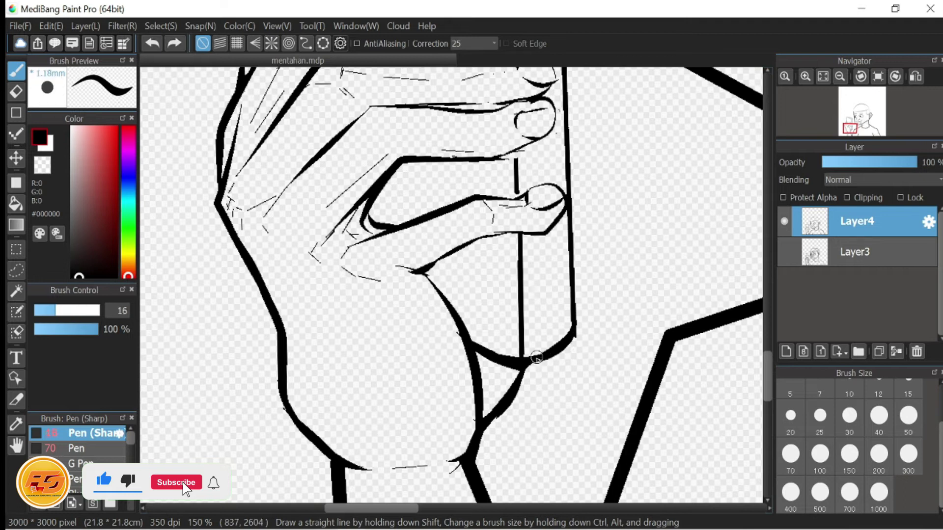
{"action": "key", "text": "ctrl+z"}
{"action": "key", "text": "ctrl+z"}
{"action": "mouse_move", "coordinate": [601, 369]}
{"action": "left_mouse_down"}
{"action": "mouse_move", "coordinate": [567, 392]}
{"action": "mouse_move", "coordinate": [576, 385]}
{"action": "left_mouse_up"}
Step: Draw small curved motion marks around the phone's upper corner nearest the face
{"action": "scroll", "coordinate": [560, 311], "scroll_direction": "down", "scroll_amount": 4}
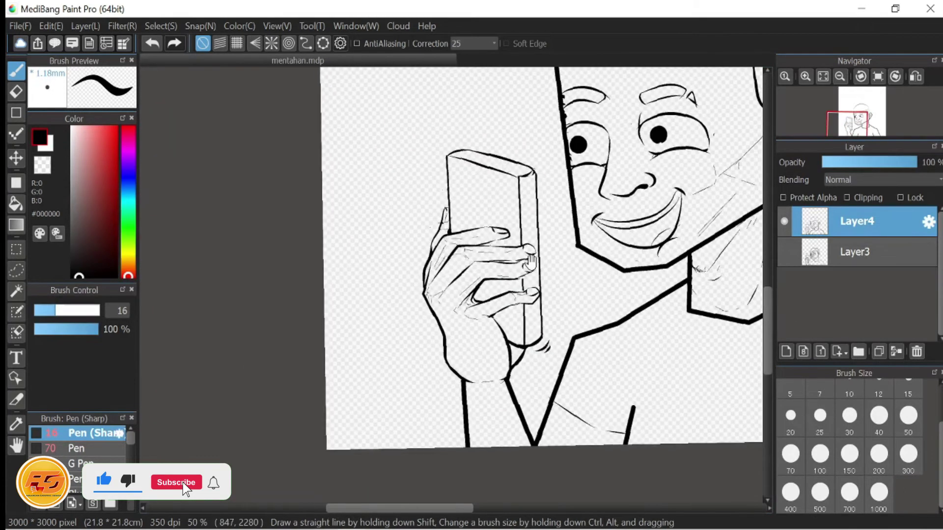
{"action": "left_click_drag", "start_coordinate": [529, 263], "coordinate": [520, 301]}
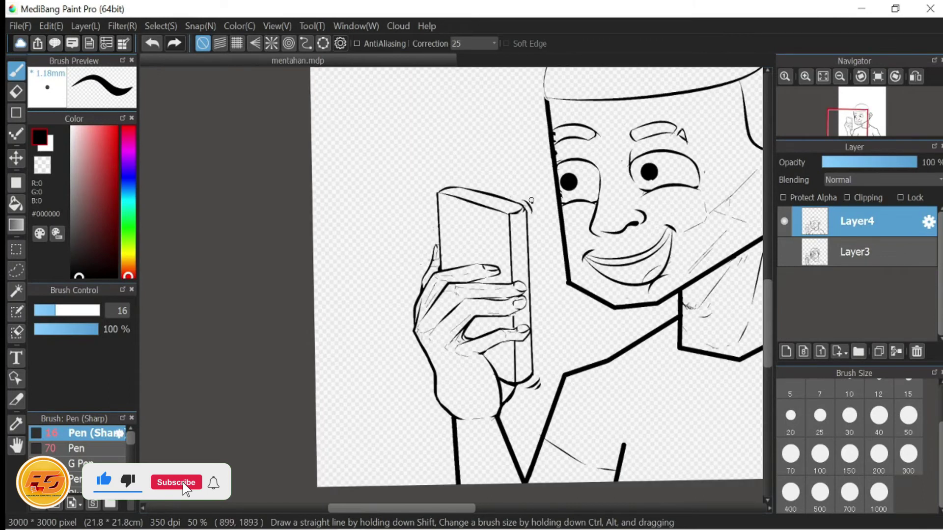
{"action": "scroll", "coordinate": [554, 160], "scroll_direction": "up", "scroll_amount": 4}
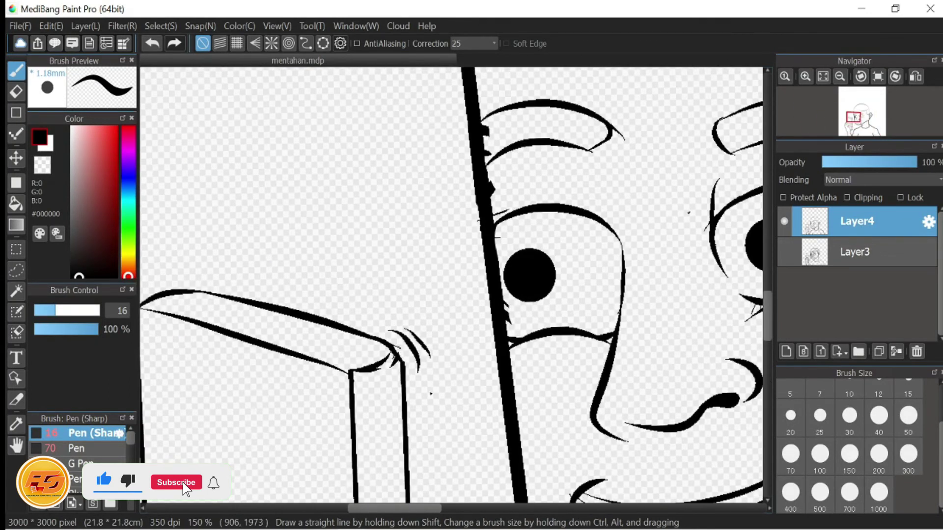
{"action": "key", "text": "ctrl+z"}
{"action": "left_click_drag", "start_coordinate": [369, 292], "coordinate": [395, 332]}
{"action": "key", "text": "ctrl+z"}
{"action": "left_click_drag", "start_coordinate": [398, 297], "coordinate": [412, 330]}
Step: Draw two short motion marks outside the phone's upper corner farthest from the face
{"action": "left_click_drag", "start_coordinate": [412, 314], "coordinate": [578, 327]}
{"action": "left_click_drag", "start_coordinate": [269, 245], "coordinate": [291, 234]}
{"action": "left_click_drag", "start_coordinate": [278, 248], "coordinate": [296, 237]}
Step: Erase the thin crossing lines in the middle of the cheek with the eraser at size 35
{"action": "scroll", "coordinate": [315, 250], "scroll_direction": "down", "scroll_amount": 4}
{"action": "scroll", "coordinate": [329, 274], "scroll_direction": "up", "scroll_amount": 1}
{"action": "scroll", "coordinate": [333, 275], "scroll_direction": "up", "scroll_amount": 3}
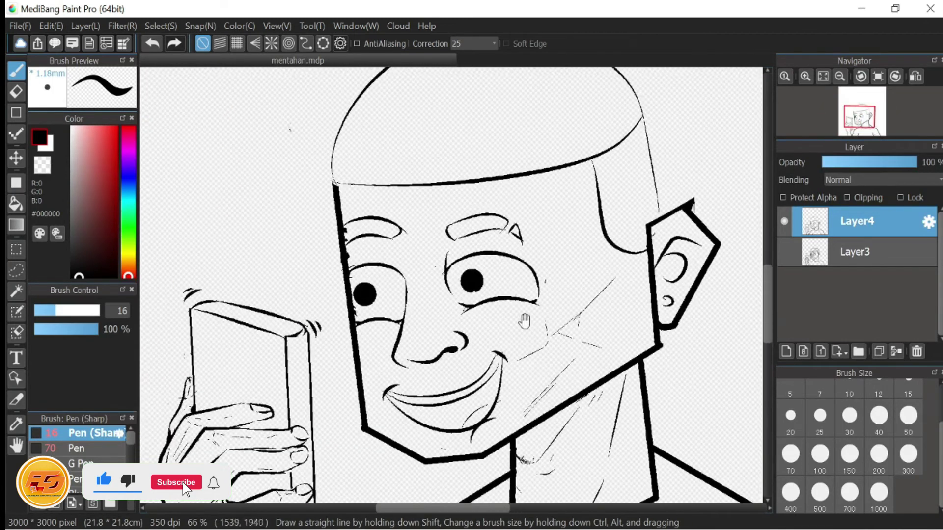
{"action": "left_click", "coordinate": [19, 93]}
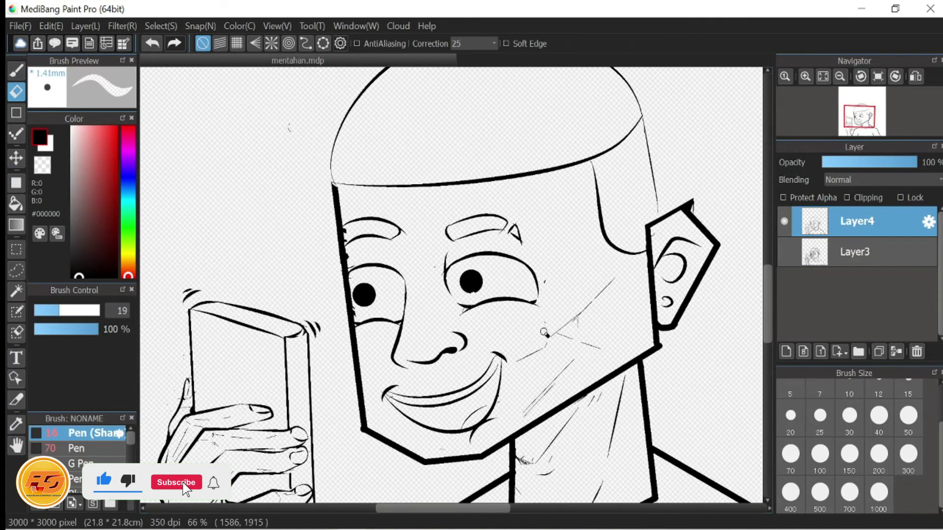
{"action": "left_click", "coordinate": [74, 310]}
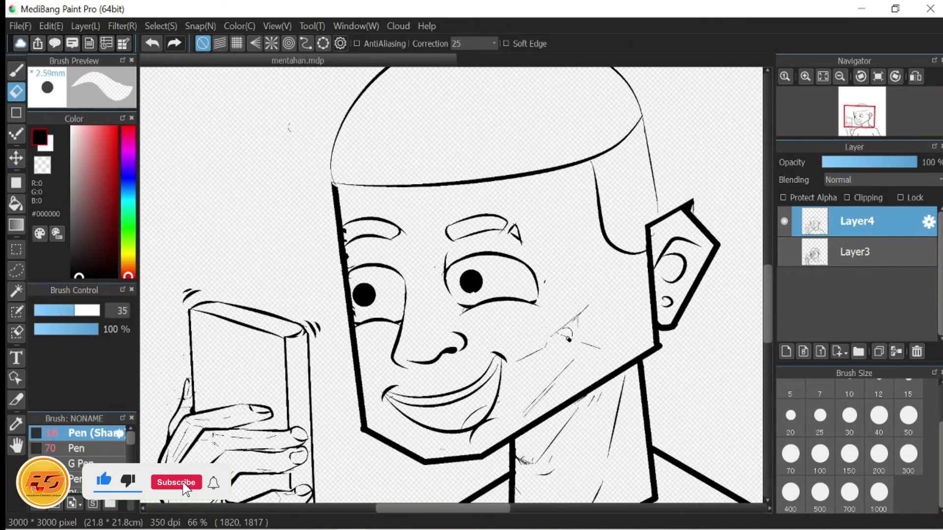
{"action": "left_click_drag", "start_coordinate": [613, 352], "coordinate": [555, 323]}
Step: Draw a thin curved eyelid crease above each eye with Pen (Sharp) at size 16
{"action": "key", "text": "b"}
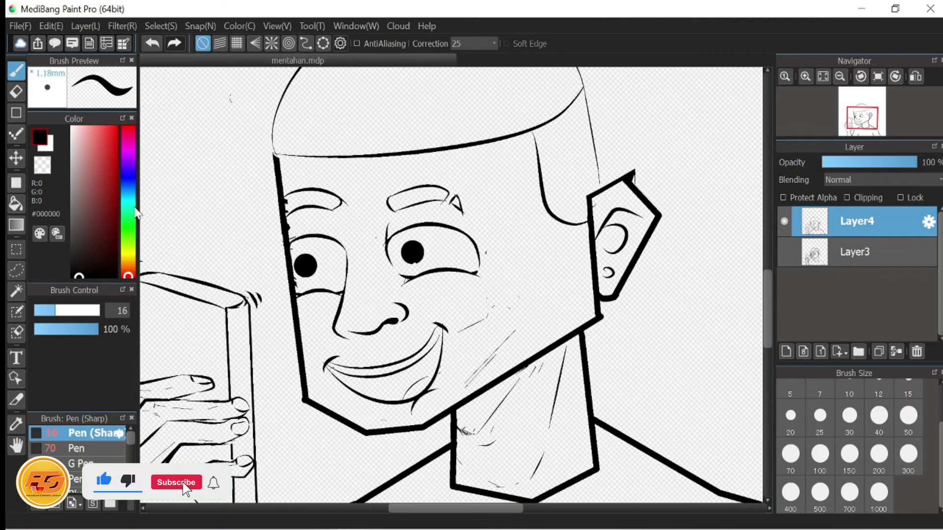
{"action": "scroll", "coordinate": [393, 233], "scroll_direction": "down", "scroll_amount": 5}
{"action": "scroll", "coordinate": [421, 236], "scroll_direction": "up", "scroll_amount": 6}
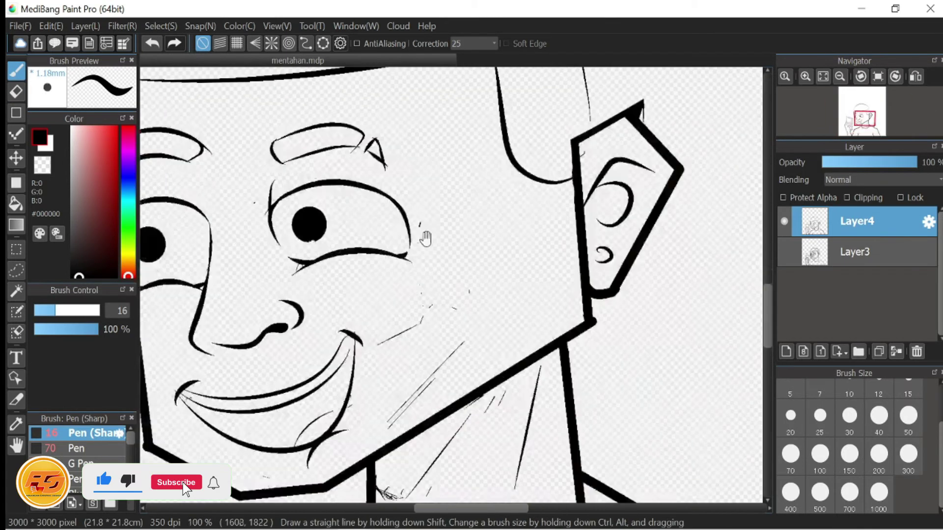
{"action": "left_click_drag", "start_coordinate": [342, 196], "coordinate": [499, 177]}
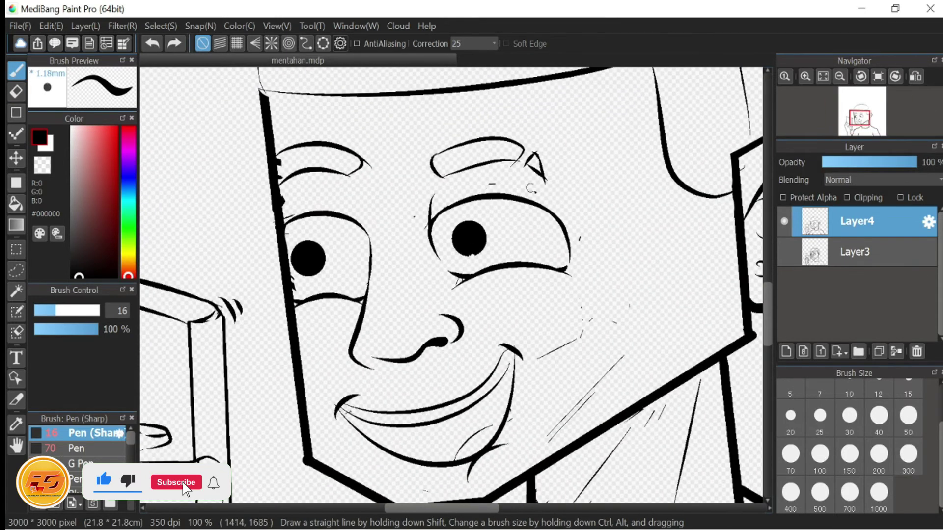
{"action": "left_click_drag", "start_coordinate": [394, 243], "coordinate": [481, 244]}
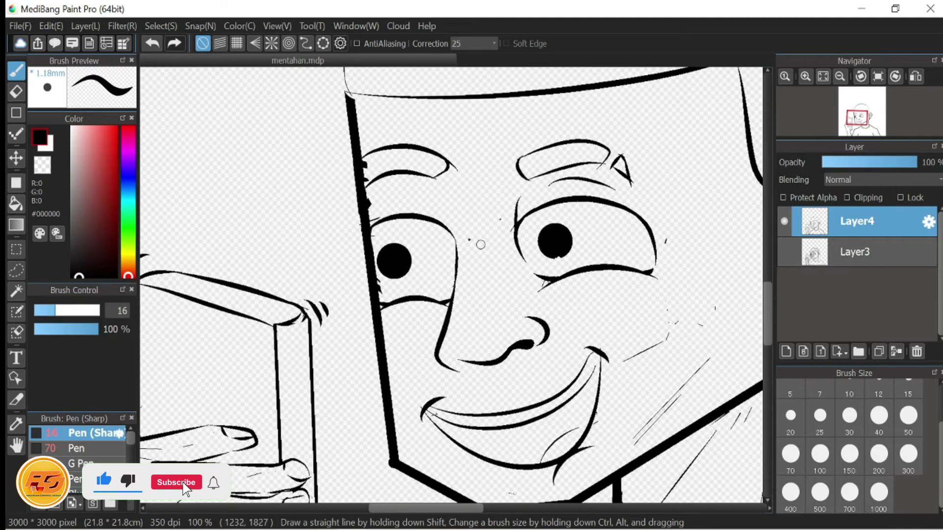
{"action": "scroll", "coordinate": [376, 202], "scroll_direction": "down", "scroll_amount": 3}
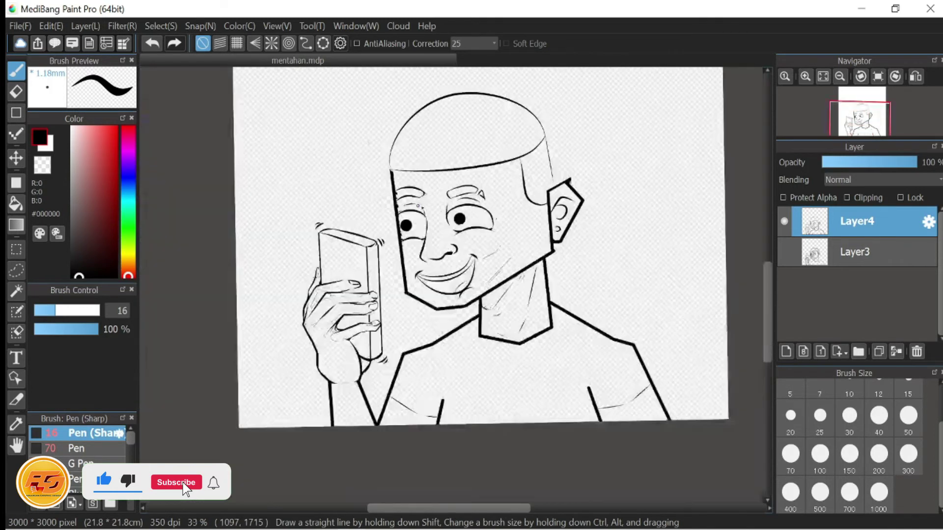
{"action": "scroll", "coordinate": [517, 246], "scroll_direction": "up", "scroll_amount": 3}
{"action": "scroll", "coordinate": [442, 236], "scroll_direction": "down", "scroll_amount": 1}
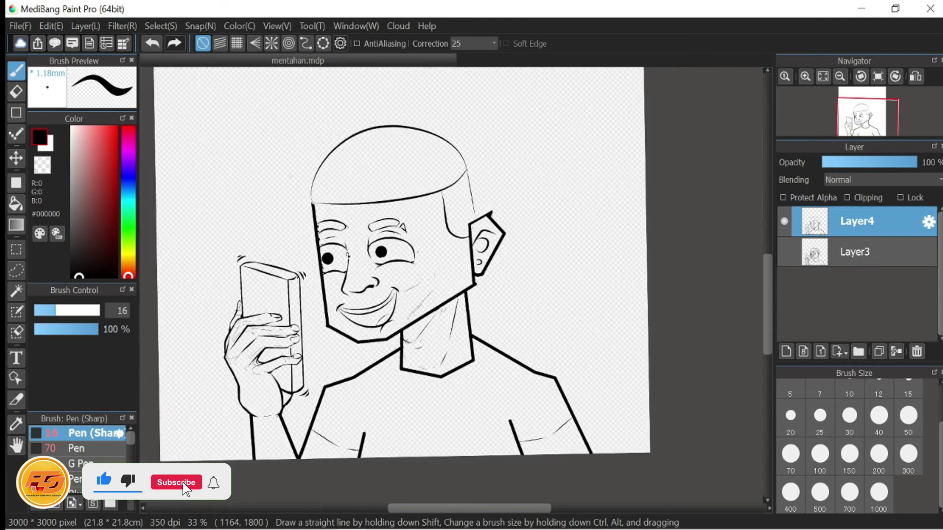
{"action": "scroll", "coordinate": [422, 251], "scroll_direction": "up", "scroll_amount": 3}
{"action": "left_click_drag", "start_coordinate": [422, 251], "coordinate": [422, 378]}
Step: Draw thin broken wrinkle lines on the forehead above both eyebrows, with Pen (Sharp) reduced to size 9.9
{"action": "left_click_drag", "start_coordinate": [218, 184], "coordinate": [261, 188]}
{"action": "left_click_drag", "start_coordinate": [197, 176], "coordinate": [247, 177]}
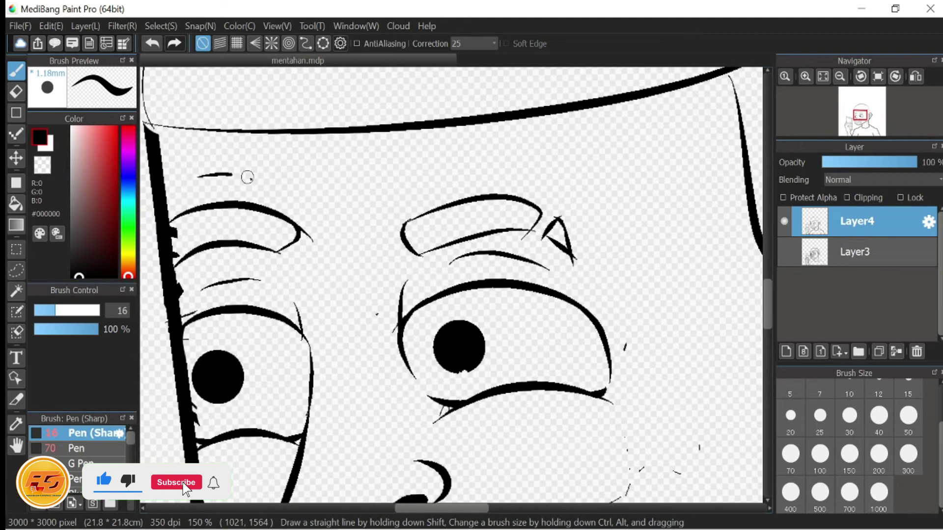
{"action": "mouse_move", "coordinate": [396, 239]}
{"action": "left_mouse_down"}
{"action": "mouse_move", "coordinate": [203, 192]}
{"action": "mouse_move", "coordinate": [269, 179]}
{"action": "left_mouse_up"}
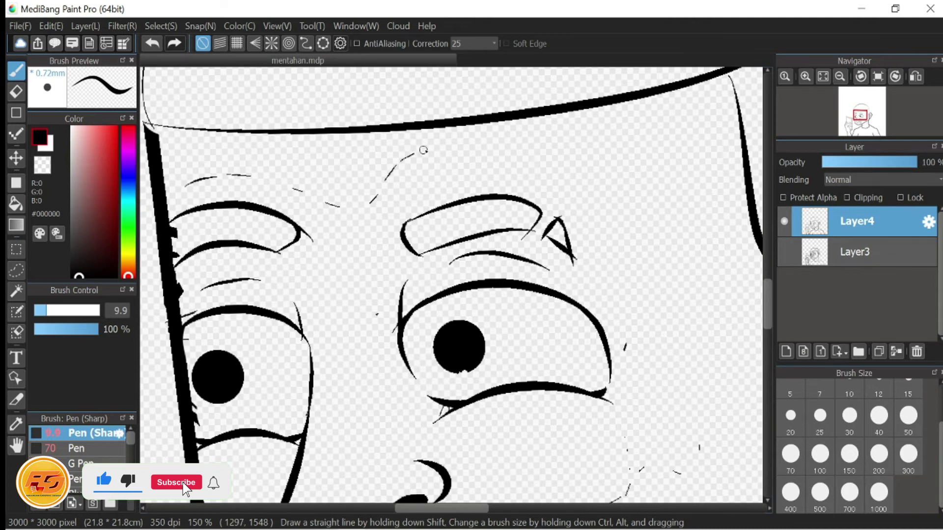
{"action": "scroll", "coordinate": [544, 141], "scroll_direction": "down", "scroll_amount": 3}
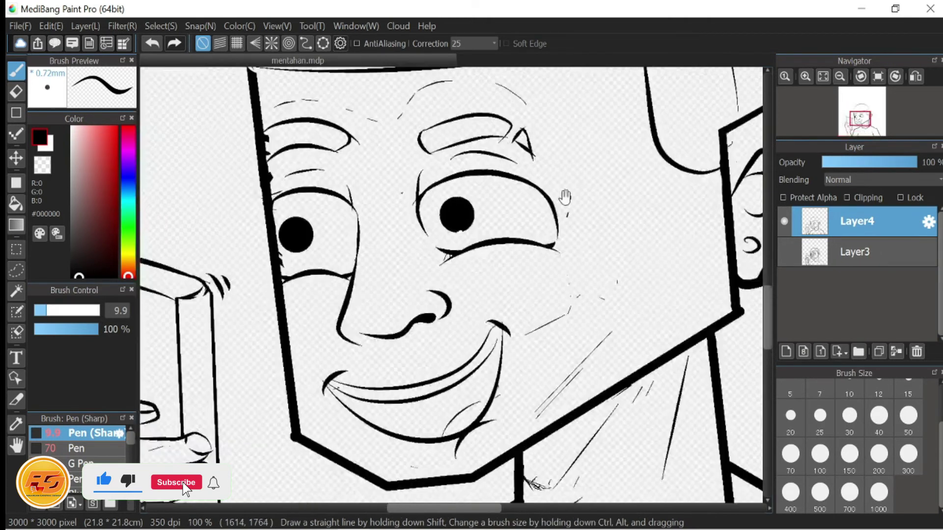
{"action": "scroll", "coordinate": [500, 231], "scroll_direction": "up", "scroll_amount": 2}
{"action": "scroll", "coordinate": [500, 231], "scroll_direction": "up", "scroll_amount": 1}
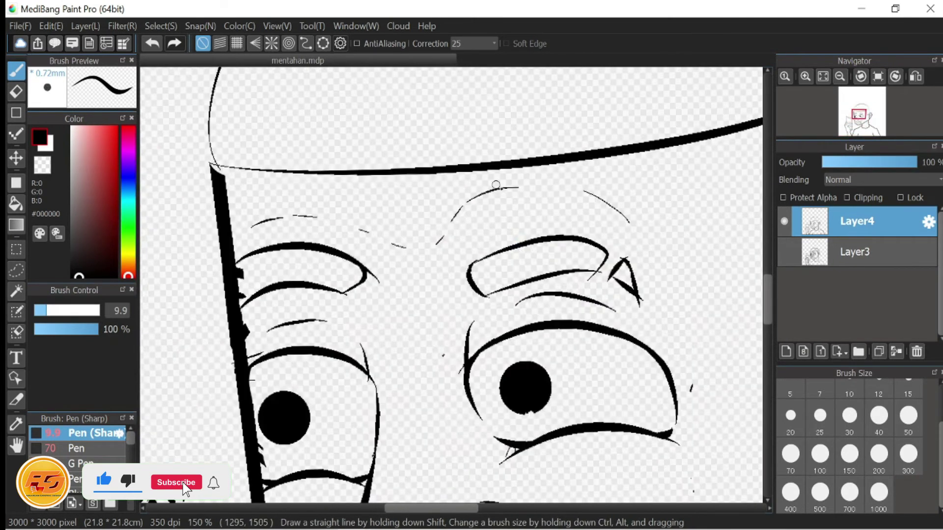
Step: Add a second row of short forehead wrinkle dashes and small marks beside the brow and nose bridge
{"action": "key", "text": "ctrl+z"}
{"action": "left_click_drag", "start_coordinate": [554, 202], "coordinate": [622, 231]}
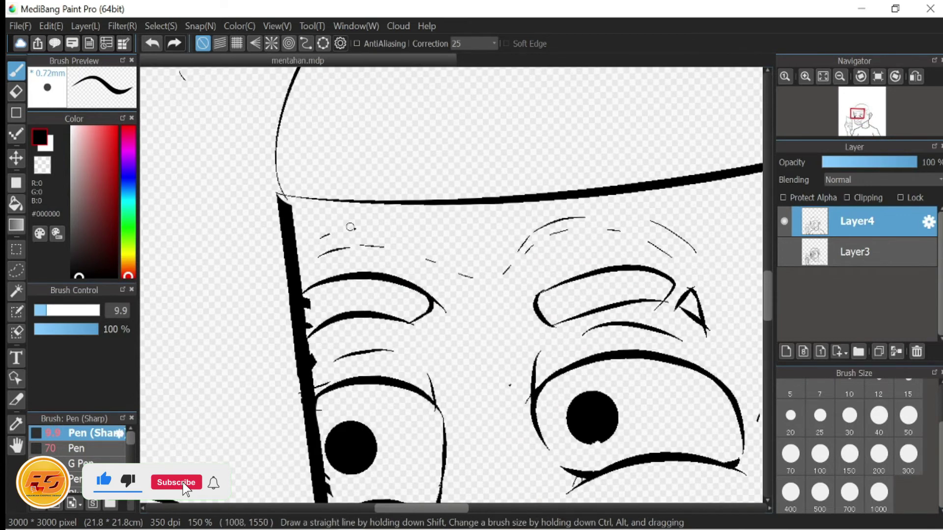
{"action": "left_click_drag", "start_coordinate": [433, 284], "coordinate": [352, 225]}
{"action": "left_click_drag", "start_coordinate": [371, 323], "coordinate": [419, 263]}
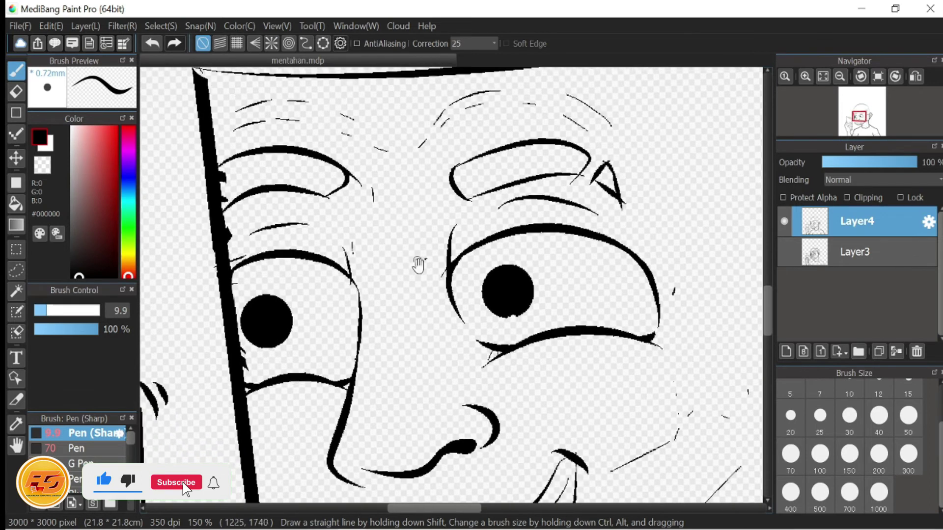
{"action": "left_click_drag", "start_coordinate": [419, 309], "coordinate": [408, 263]}
{"action": "scroll", "coordinate": [382, 419], "scroll_direction": "down", "scroll_amount": 2}
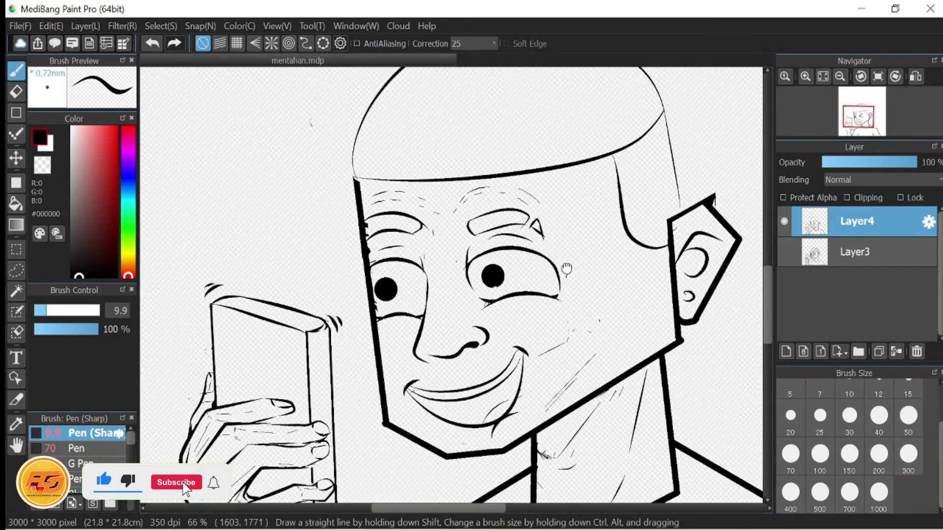
Step: Try to draw the side and upper edge of a box above the phone with Pen (Sharp) at size 9.9
{"action": "left_click_drag", "start_coordinate": [566, 269], "coordinate": [521, 206]}
{"action": "left_click_drag", "start_coordinate": [320, 243], "coordinate": [407, 309]}
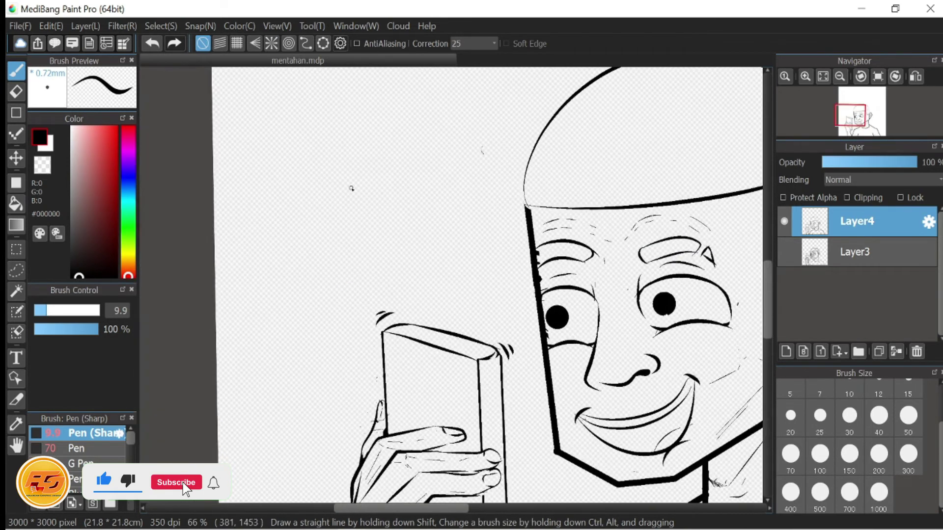
{"action": "key", "text": "ctrl+z"}
{"action": "key", "text": "ctrl+z"}
{"action": "key", "text": "ctrl+z"}
{"action": "left_click_drag", "start_coordinate": [301, 171], "coordinate": [316, 259]}
{"action": "mouse_move", "coordinate": [299, 170]}
{"action": "left_mouse_down"}
{"action": "mouse_move", "coordinate": [432, 171]}
{"action": "mouse_move", "coordinate": [447, 157]}
{"action": "left_mouse_up"}
{"action": "key", "text": "ctrl+z"}
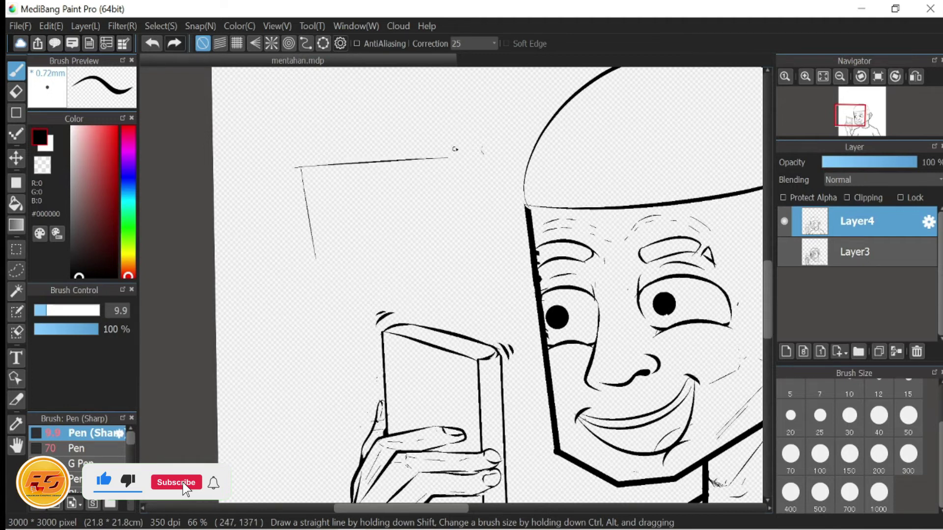
{"action": "key", "text": "ctrl+z"}
{"action": "key", "text": "ctrl+z"}
{"action": "key", "text": "ctrl+z"}
{"action": "key", "text": "ctrl+z"}
{"action": "key", "text": "ctrl+z"}
Step: Try to draw a full rectangular box above the phone with Pen (Sharp)
{"action": "mouse_move", "coordinate": [270, 126]}
{"action": "left_mouse_down"}
{"action": "mouse_move", "coordinate": [284, 273]}
{"action": "mouse_move", "coordinate": [483, 108]}
{"action": "mouse_move", "coordinate": [492, 258]}
{"action": "left_mouse_up"}
{"action": "left_click_drag", "start_coordinate": [425, 256], "coordinate": [474, 259]}
{"action": "key", "text": "ctrl+z"}
{"action": "key", "text": "ctrl+z"}
{"action": "key", "text": "ctrl+z"}
{"action": "key", "text": "ctrl+z"}
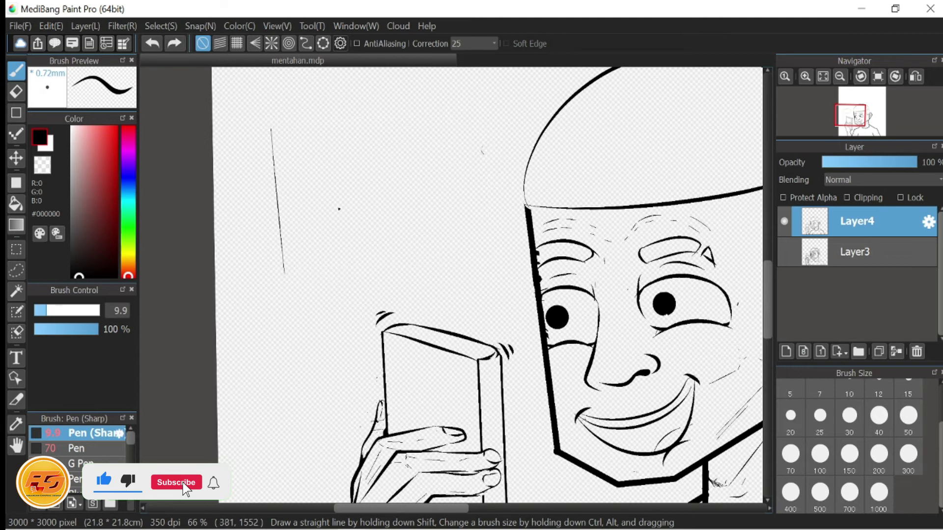
Step: Switch to the Pen brush at size 3.1 and try a slightly tilted rectangular box above the phone
{"action": "left_click", "coordinate": [93, 449]}
{"action": "left_click_drag", "start_coordinate": [53, 310], "coordinate": [37, 310]}
{"action": "mouse_move", "coordinate": [276, 131]}
{"action": "left_mouse_down"}
{"action": "mouse_move", "coordinate": [285, 319]}
{"action": "mouse_move", "coordinate": [281, 280]}
{"action": "left_mouse_up"}
{"action": "mouse_move", "coordinate": [281, 280]}
{"action": "left_mouse_down"}
{"action": "mouse_move", "coordinate": [494, 265]}
{"action": "mouse_move", "coordinate": [504, 274]}
{"action": "mouse_move", "coordinate": [501, 117]}
{"action": "left_mouse_up"}
{"action": "left_click_drag", "start_coordinate": [277, 132], "coordinate": [501, 116]}
{"action": "key", "text": "ctrl+z"}
{"action": "key", "text": "ctrl+z"}
{"action": "mouse_move", "coordinate": [278, 132]}
{"action": "left_mouse_down"}
{"action": "mouse_move", "coordinate": [455, 150]}
{"action": "mouse_move", "coordinate": [483, 124]}
{"action": "left_mouse_up"}
{"action": "key", "text": "ctrl+z"}
{"action": "key", "text": "ctrl+z"}
{"action": "mouse_move", "coordinate": [285, 164]}
{"action": "left_mouse_down"}
{"action": "mouse_move", "coordinate": [287, 287]}
{"action": "mouse_move", "coordinate": [513, 277]}
{"action": "mouse_move", "coordinate": [520, 138]}
{"action": "mouse_move", "coordinate": [507, 115]}
{"action": "mouse_move", "coordinate": [277, 133]}
{"action": "left_mouse_up"}
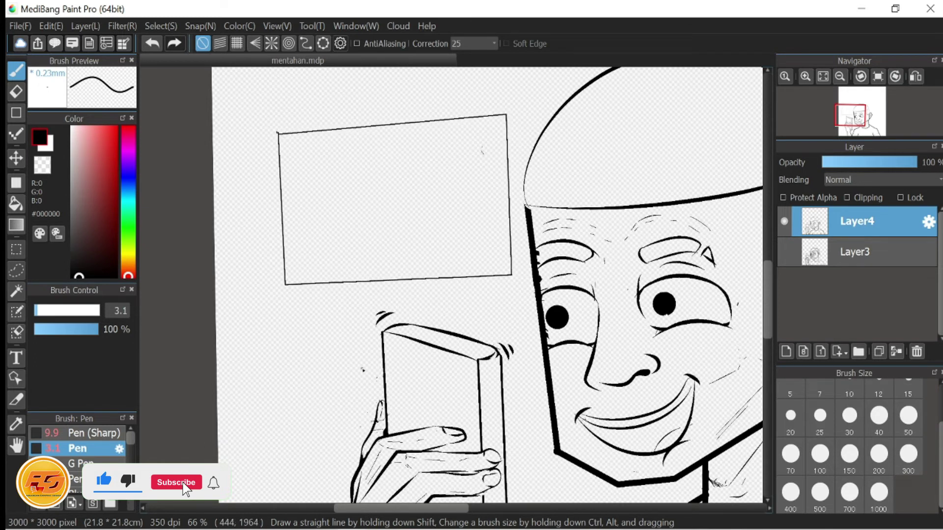
{"action": "key", "text": "ctrl+z"}
{"action": "key", "text": "ctrl+z"}
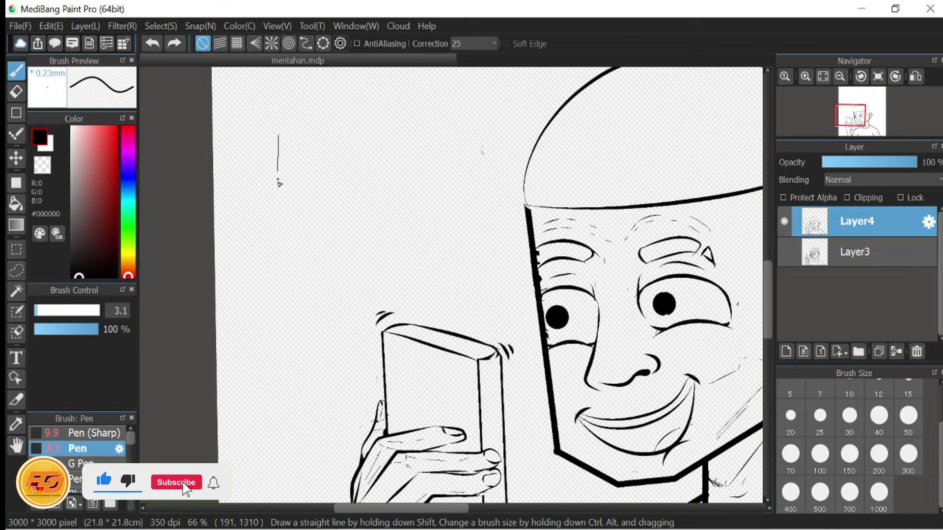
Step: Redraw the box above the phone as an upright rectangle with straight edges
{"action": "mouse_move", "coordinate": [282, 289]}
{"action": "left_mouse_down"}
{"action": "mouse_move", "coordinate": [473, 269]}
{"action": "mouse_move", "coordinate": [493, 296]}
{"action": "mouse_move", "coordinate": [510, 176]}
{"action": "mouse_move", "coordinate": [498, 131]}
{"action": "mouse_move", "coordinate": [279, 140]}
{"action": "mouse_move", "coordinate": [294, 157]}
{"action": "mouse_move", "coordinate": [310, 139]}
{"action": "mouse_move", "coordinate": [495, 133]}
{"action": "left_mouse_up"}
{"action": "key", "text": "ctrl+z"}
{"action": "scroll", "coordinate": [439, 164], "scroll_direction": "up", "scroll_amount": 2}
{"action": "scroll", "coordinate": [440, 164], "scroll_direction": "down", "scroll_amount": 5}
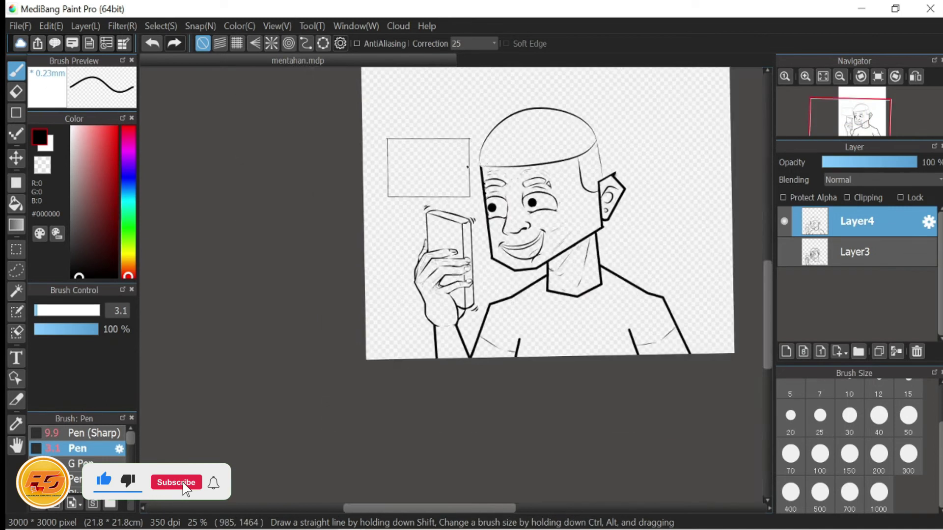
Step: Switch to Pen (Sharp) at size 9.9 and draw a curved pointed tail from the rectangle's lower edge toward the phone
{"action": "scroll", "coordinate": [439, 164], "scroll_direction": "up", "scroll_amount": 6}
{"action": "left_click", "coordinate": [93, 433]}
{"action": "left_click_drag", "start_coordinate": [335, 271], "coordinate": [392, 308]}
{"action": "key", "text": "ctrl+z"}
{"action": "left_click_drag", "start_coordinate": [460, 309], "coordinate": [460, 314]}
{"action": "key", "text": "ctrl+z"}
{"action": "mouse_move", "coordinate": [488, 272]}
{"action": "left_mouse_down"}
{"action": "mouse_move", "coordinate": [479, 285]}
{"action": "mouse_move", "coordinate": [328, 274]}
{"action": "left_mouse_up"}
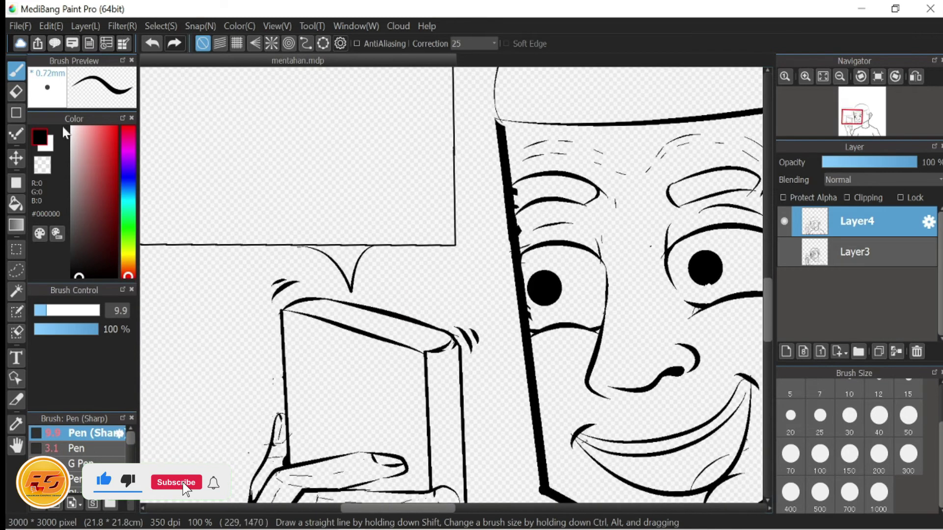
Step: Erase the rectangle's lower edge across the opening of the curved tail
{"action": "key", "text": "e"}
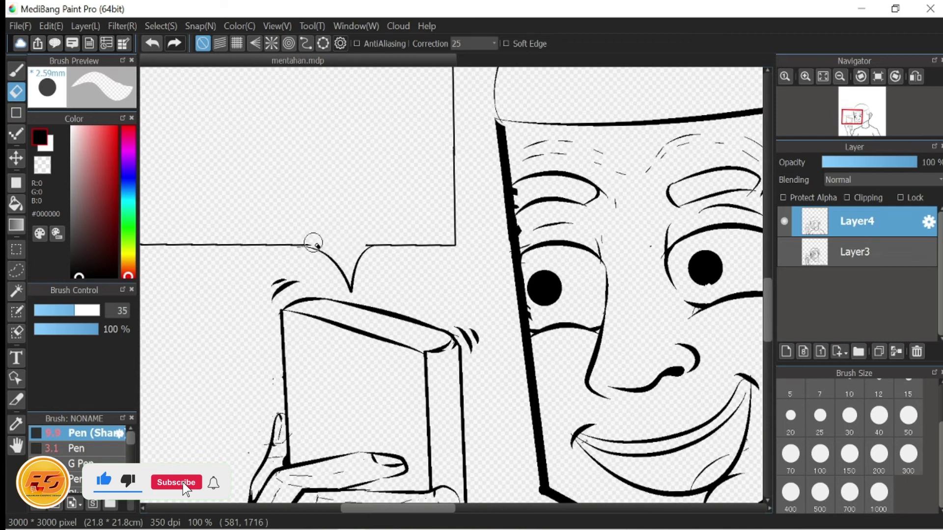
{"action": "scroll", "coordinate": [334, 216], "scroll_direction": "down", "scroll_amount": 5}
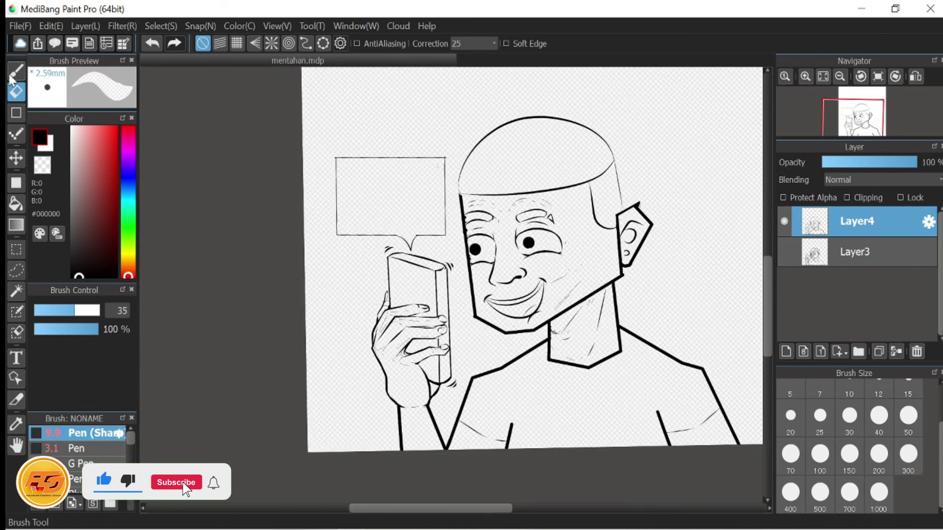
Step: Draw a heart outline on the shirt's chest over the grey sketch with Pen (Sharp) at size 9.9
{"action": "left_click", "coordinate": [14, 73]}
{"action": "scroll", "coordinate": [540, 319], "scroll_direction": "up", "scroll_amount": 5}
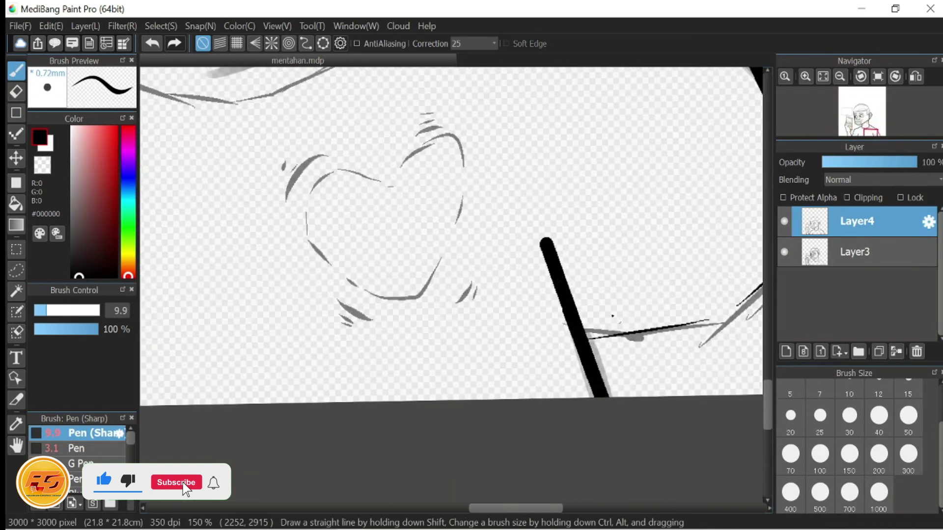
{"action": "left_click_drag", "start_coordinate": [246, 239], "coordinate": [254, 275]}
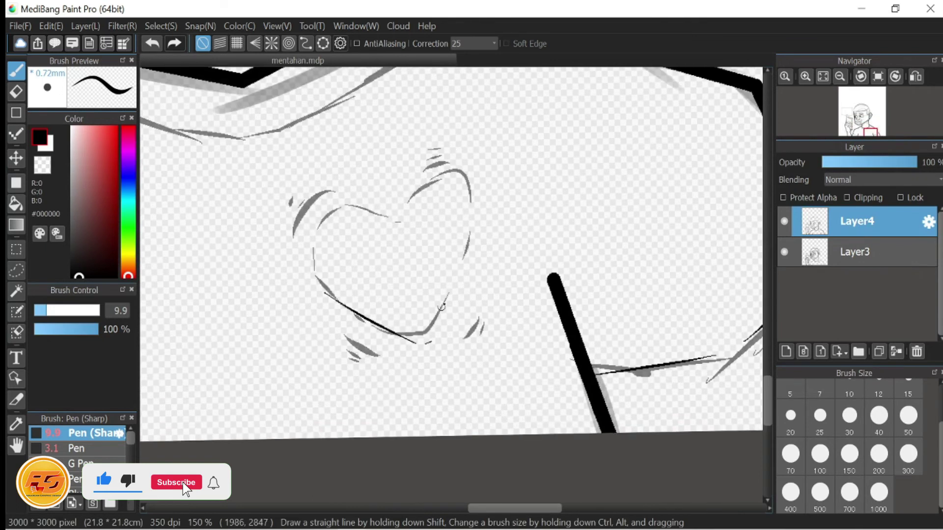
{"action": "key", "text": "ctrl+z"}
{"action": "mouse_move", "coordinate": [312, 281]}
{"action": "left_mouse_down"}
{"action": "mouse_move", "coordinate": [324, 222]}
{"action": "mouse_move", "coordinate": [401, 220]}
{"action": "left_mouse_up"}
{"action": "key", "text": "ctrl+z"}
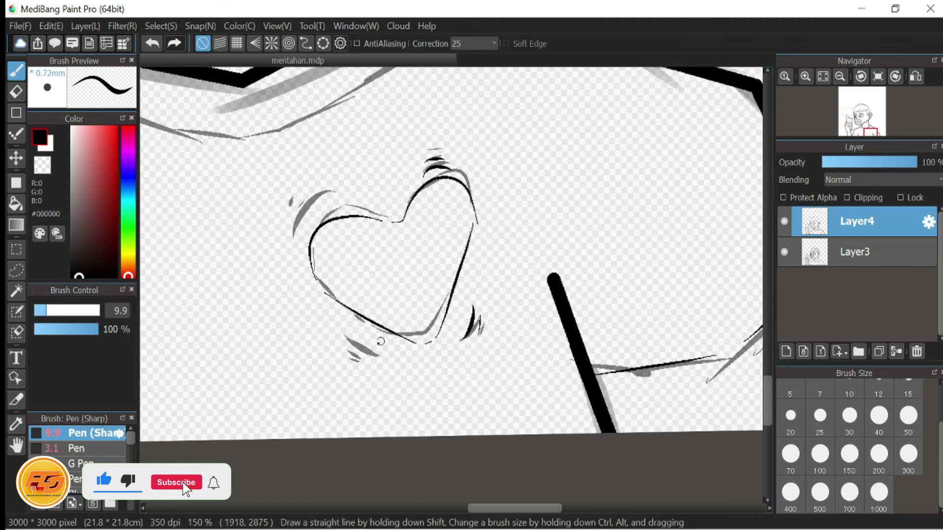
Step: Ink short curved motion marks around the chest heart and hide Layer3
{"action": "key", "text": "ctrl+z"}
{"action": "mouse_move", "coordinate": [347, 337]}
{"action": "left_mouse_down"}
{"action": "mouse_move", "coordinate": [377, 360]}
{"action": "mouse_move", "coordinate": [366, 368]}
{"action": "left_mouse_up"}
{"action": "key", "text": "ctrl+z"}
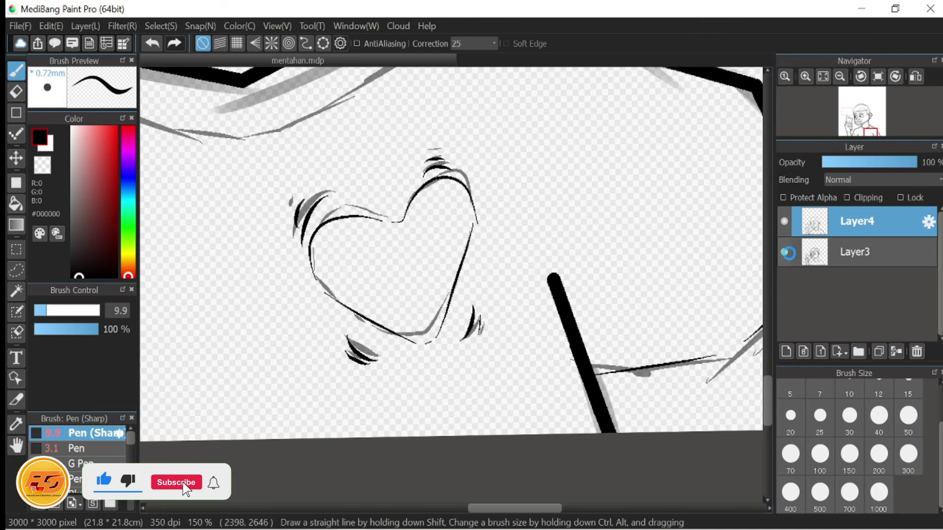
{"action": "scroll", "coordinate": [596, 267], "scroll_direction": "down", "scroll_amount": 5}
{"action": "scroll", "coordinate": [601, 330], "scroll_direction": "up", "scroll_amount": 2}
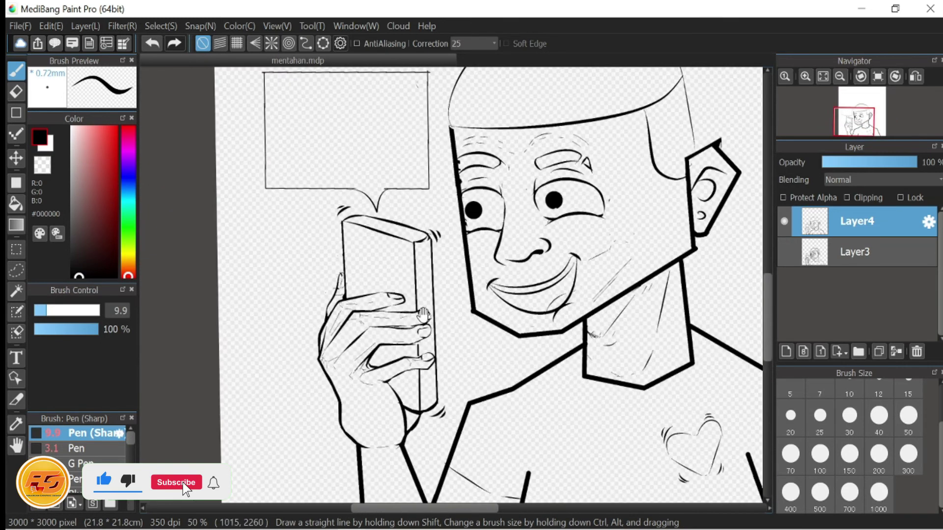
Step: Erase the overhanging line end where the bubble's tail meets the rectangle's lower edge, and return to the brush
{"action": "scroll", "coordinate": [378, 255], "scroll_direction": "up", "scroll_amount": 6}
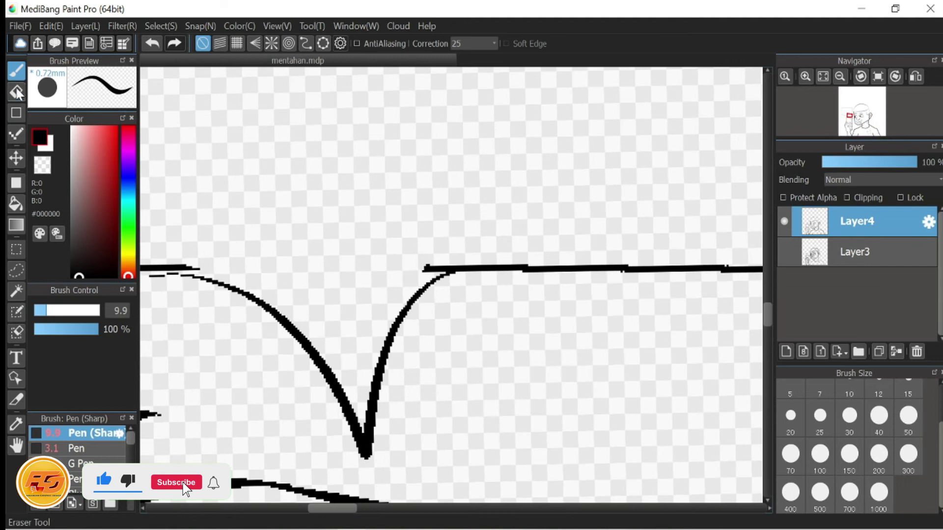
{"action": "left_click", "coordinate": [17, 92]}
{"action": "left_click_drag", "start_coordinate": [417, 274], "coordinate": [465, 236]}
{"action": "scroll", "coordinate": [253, 260], "scroll_direction": "left", "scroll_amount": 3}
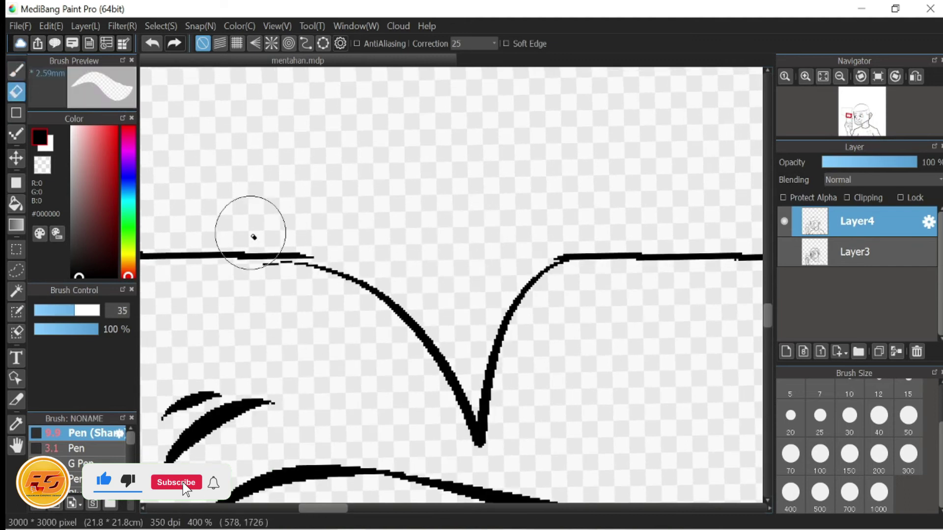
{"action": "scroll", "coordinate": [254, 237], "scroll_direction": "right", "scroll_amount": 1}
{"action": "key", "text": "b"}
{"action": "scroll", "coordinate": [258, 182], "scroll_direction": "down", "scroll_amount": 6}
{"action": "scroll", "coordinate": [255, 264], "scroll_direction": "right", "scroll_amount": 3}
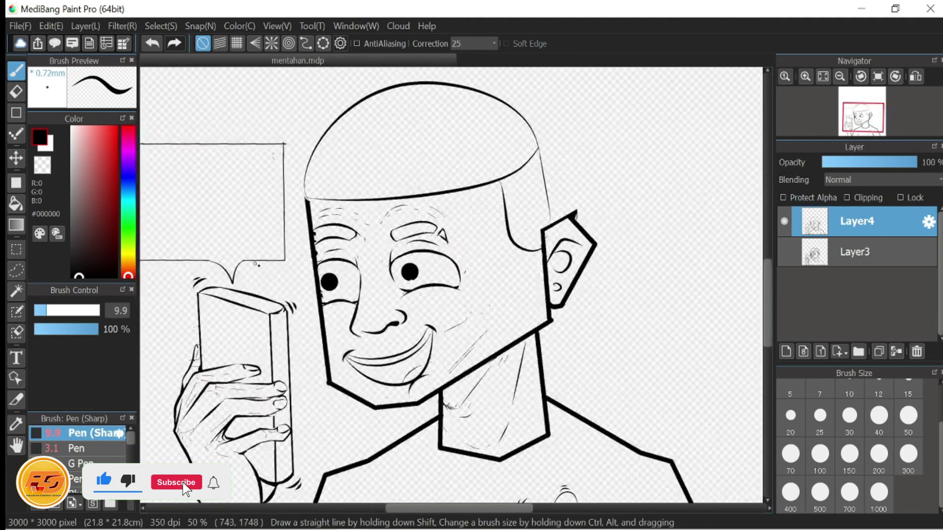
{"action": "scroll", "coordinate": [265, 270], "scroll_direction": "down", "scroll_amount": 1}
{"action": "left_click", "coordinate": [15, 26]}
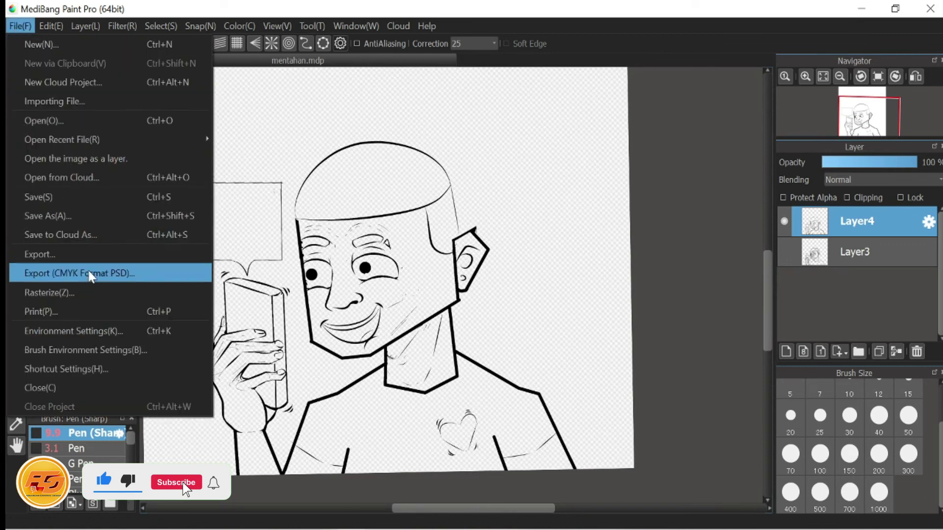
{"action": "left_click", "coordinate": [19, 26]}
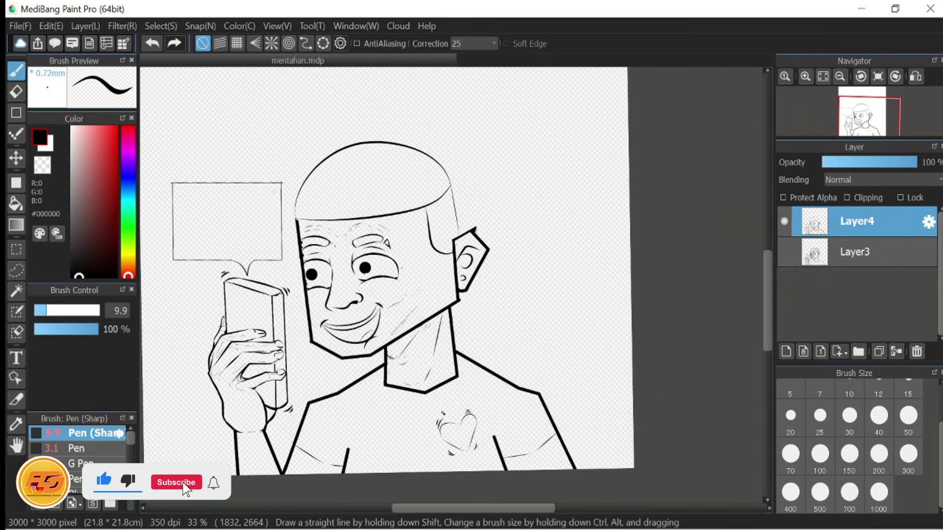
Step: Extend the thin line at the back of the head down to the top of the ear
{"action": "scroll", "coordinate": [555, 364], "scroll_direction": "up", "scroll_amount": 8}
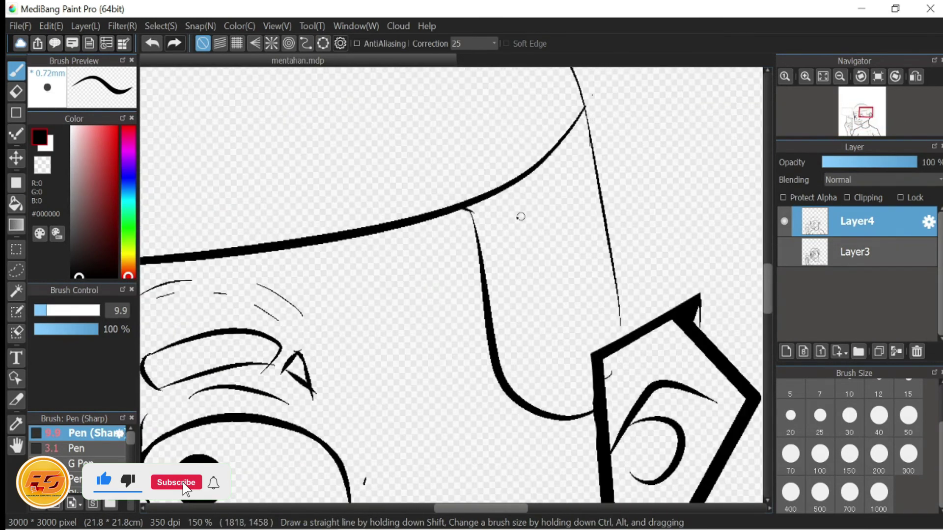
{"action": "scroll", "coordinate": [495, 213], "scroll_direction": "right", "scroll_amount": 3}
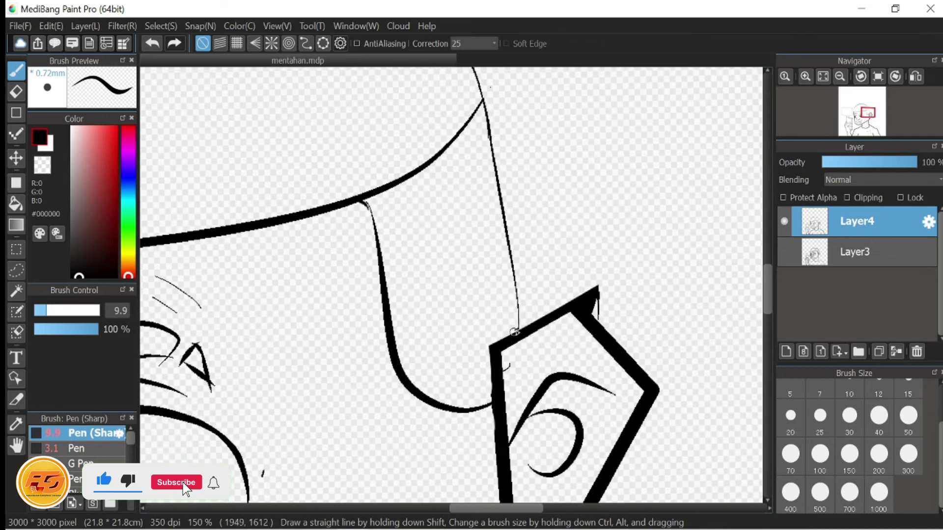
{"action": "left_click_drag", "start_coordinate": [347, 365], "coordinate": [438, 381]}
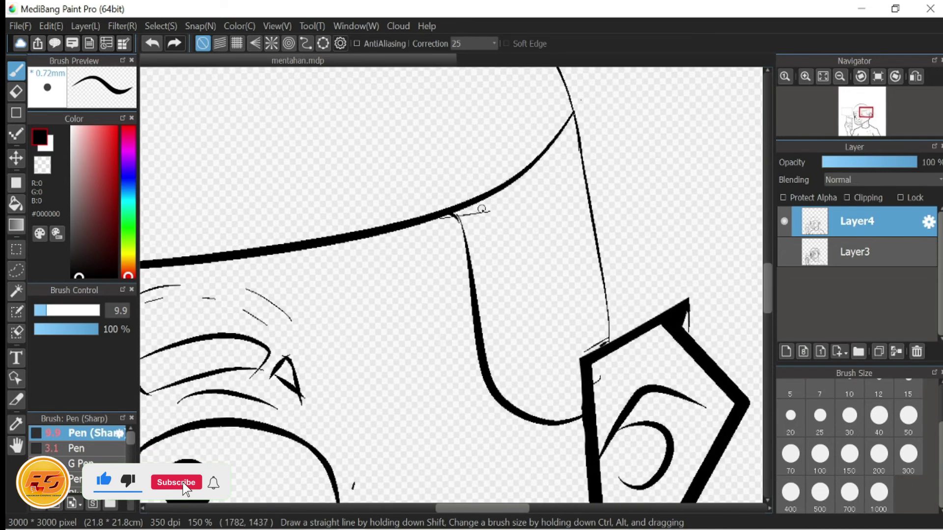
Step: Erase the curved hairline segment between the temple corner and the back of the head
{"action": "left_click", "coordinate": [16, 91]}
{"action": "mouse_move", "coordinate": [493, 177]}
{"action": "left_mouse_down"}
{"action": "mouse_move", "coordinate": [517, 177]}
{"action": "mouse_move", "coordinate": [500, 191]}
{"action": "mouse_move", "coordinate": [548, 146]}
{"action": "mouse_move", "coordinate": [556, 114]}
{"action": "mouse_move", "coordinate": [548, 151]}
{"action": "mouse_move", "coordinate": [564, 122]}
{"action": "left_mouse_up"}
{"action": "left_click_drag", "start_coordinate": [530, 169], "coordinate": [484, 191]}
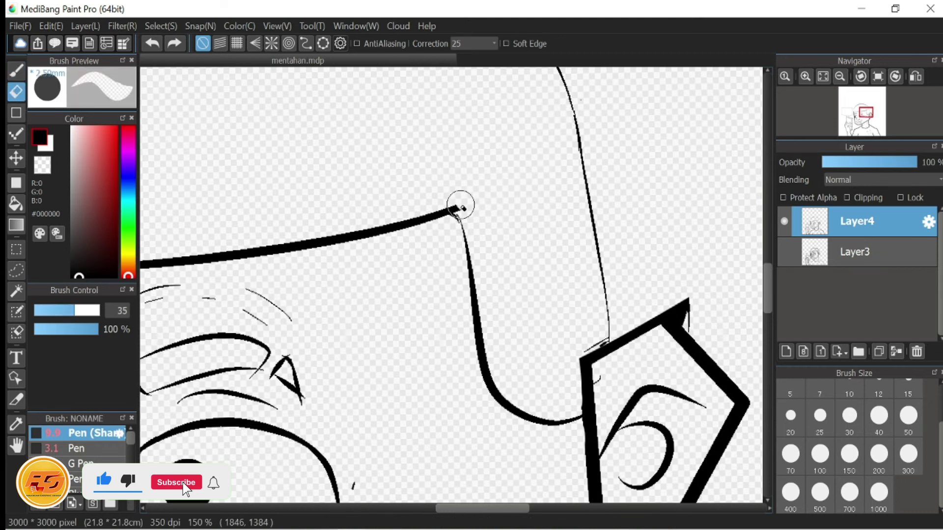
Step: Thicken the head outline and round the forehead corner where it meets the hairline, using Pen (Sharp) at size 19
{"action": "scroll", "coordinate": [476, 219], "scroll_direction": "down", "scroll_amount": 3}
{"action": "scroll", "coordinate": [340, 281], "scroll_direction": "up", "scroll_amount": 3}
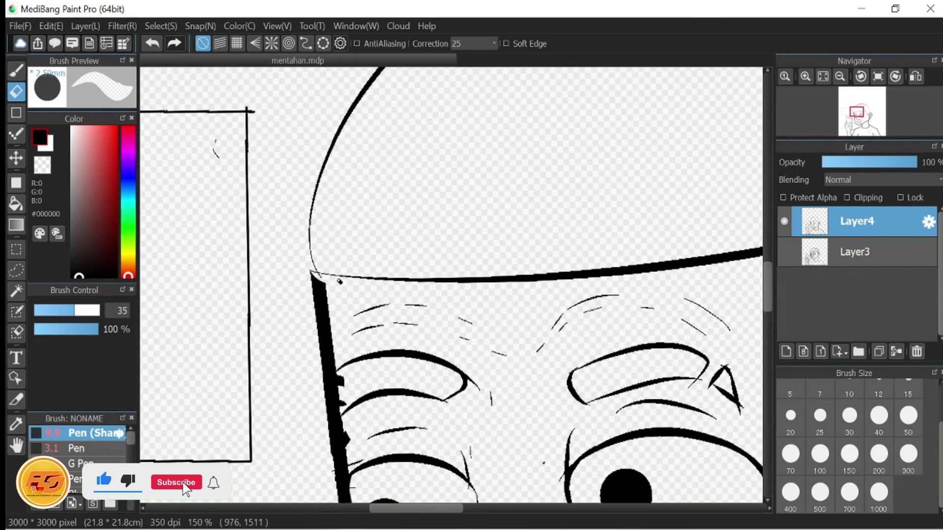
{"action": "key", "text": "b"}
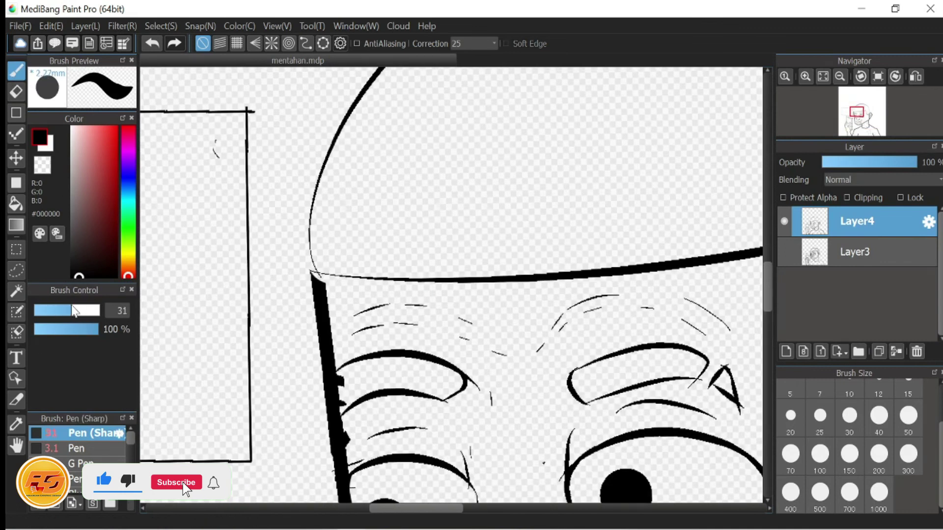
{"action": "mouse_move", "coordinate": [292, 238]}
{"action": "left_mouse_down"}
{"action": "mouse_move", "coordinate": [295, 307]}
{"action": "mouse_move", "coordinate": [292, 237]}
{"action": "left_mouse_up"}
{"action": "key", "text": "ctrl+z"}
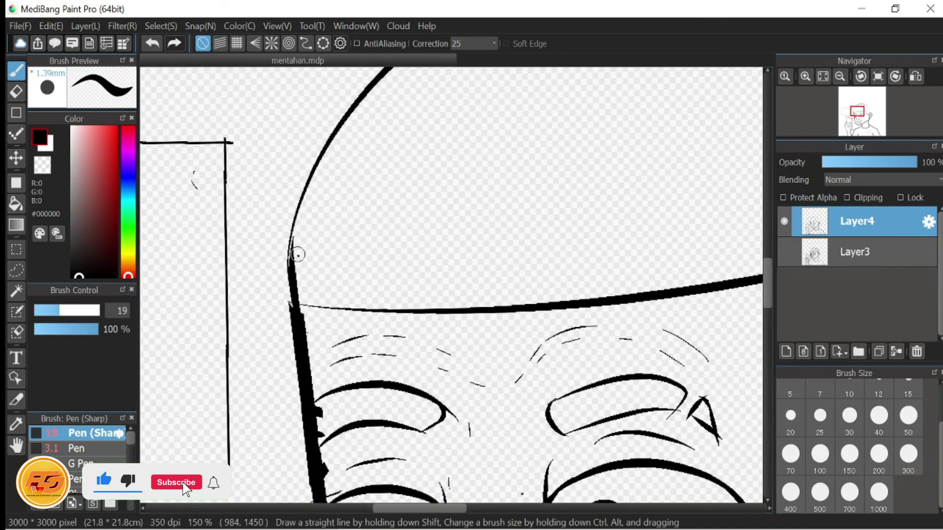
{"action": "left_click_drag", "start_coordinate": [292, 273], "coordinate": [325, 305]}
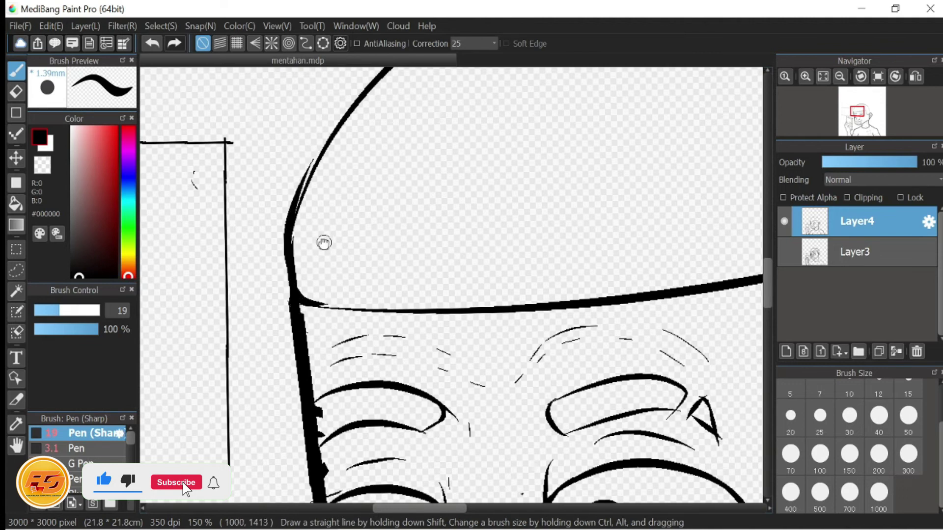
Step: Thicken the lower part of the back-of-head line where it meets the ear
{"action": "scroll", "coordinate": [324, 242], "scroll_direction": "up", "scroll_amount": 5}
{"action": "scroll", "coordinate": [393, 280], "scroll_direction": "down", "scroll_amount": 5}
{"action": "scroll", "coordinate": [393, 280], "scroll_direction": "down", "scroll_amount": 4}
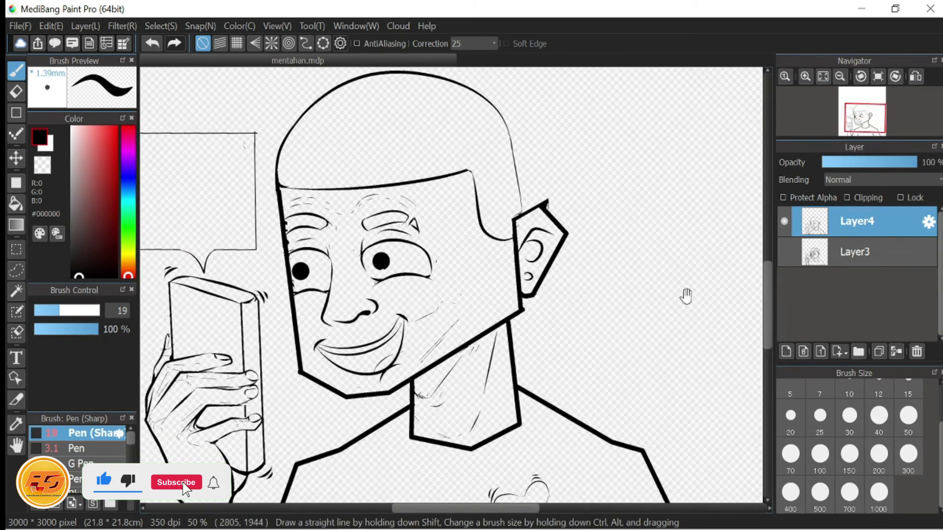
{"action": "scroll", "coordinate": [604, 216], "scroll_direction": "up", "scroll_amount": 4}
{"action": "key", "text": "ctrl+z"}
{"action": "mouse_move", "coordinate": [424, 269]}
{"action": "left_mouse_down"}
{"action": "mouse_move", "coordinate": [439, 378]}
{"action": "mouse_move", "coordinate": [435, 351]}
{"action": "left_mouse_up"}
{"action": "key", "text": "ctrl+z"}
{"action": "mouse_move", "coordinate": [435, 319]}
{"action": "left_mouse_down"}
{"action": "mouse_move", "coordinate": [432, 348]}
{"action": "mouse_move", "coordinate": [528, 236]}
{"action": "mouse_move", "coordinate": [435, 270]}
{"action": "left_mouse_up"}
Step: Draw a short curved stroke just inside the hairline's temple corner, redoing it closer to the line
{"action": "left_click_drag", "start_coordinate": [400, 209], "coordinate": [421, 218]}
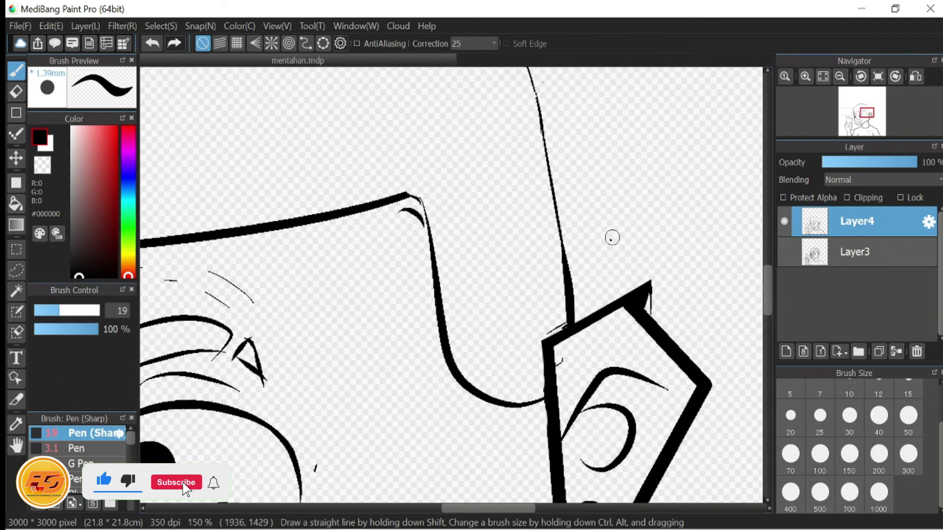
{"action": "scroll", "coordinate": [611, 236], "scroll_direction": "down", "scroll_amount": 4}
{"action": "scroll", "coordinate": [611, 235], "scroll_direction": "up", "scroll_amount": 4}
{"action": "key", "text": "ctrl+z"}
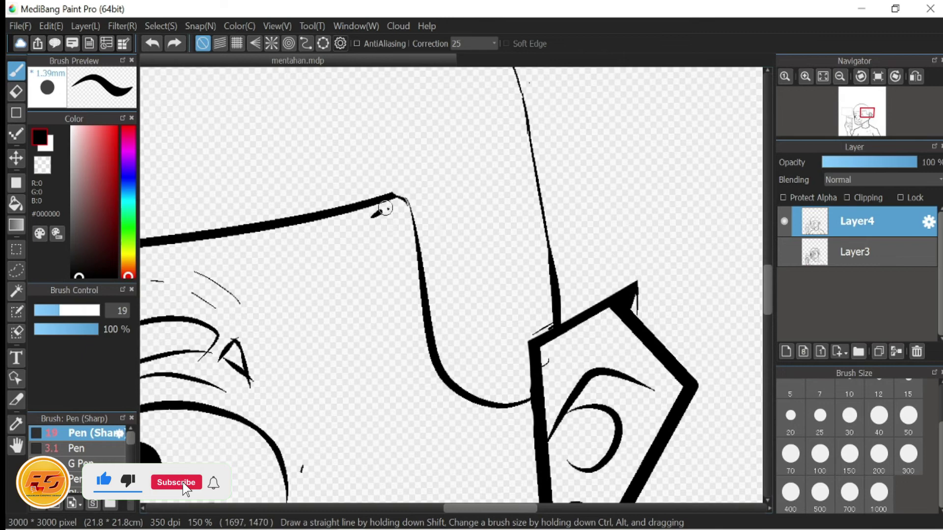
{"action": "scroll", "coordinate": [446, 252], "scroll_direction": "down", "scroll_amount": 4}
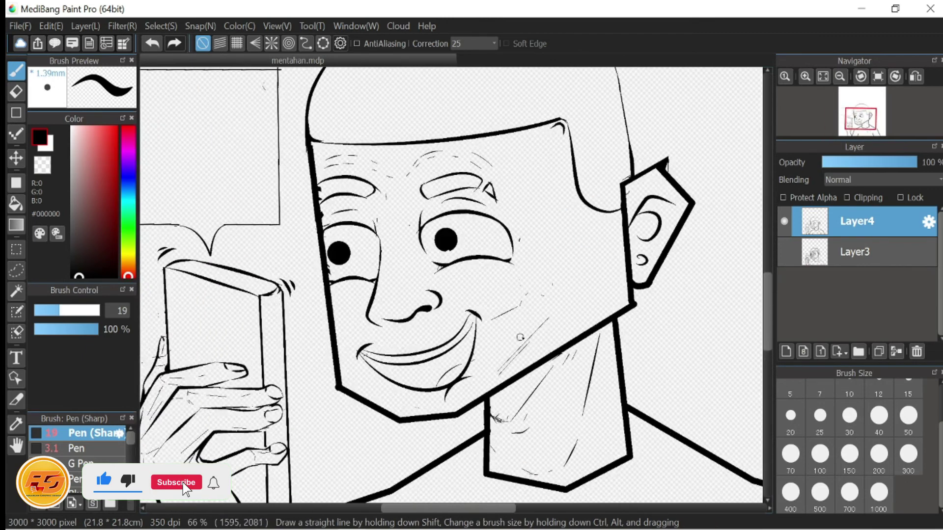
{"action": "scroll", "coordinate": [519, 338], "scroll_direction": "up", "scroll_amount": 2}
{"action": "mouse_move", "coordinate": [448, 375]}
{"action": "left_mouse_down"}
{"action": "mouse_move", "coordinate": [311, 330]}
{"action": "mouse_move", "coordinate": [303, 212]}
{"action": "mouse_move", "coordinate": [551, 202]}
{"action": "left_mouse_up"}
{"action": "key", "text": "ctrl+z"}
Step: Draw two horizontal dividing lines across the speech bubble with Pen at size 3.1, one near its top and one near its bottom
{"action": "left_click", "coordinate": [104, 448]}
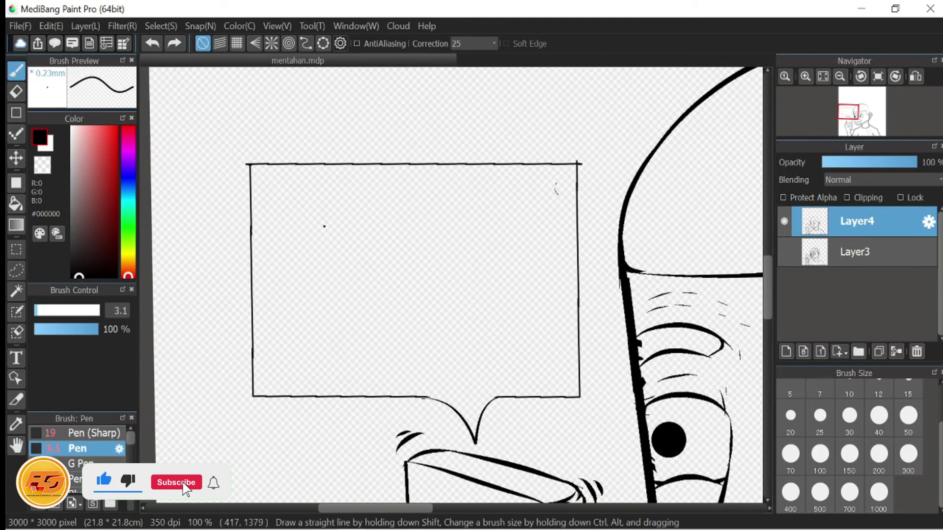
{"action": "left_click_drag", "start_coordinate": [253, 201], "coordinate": [576, 200]}
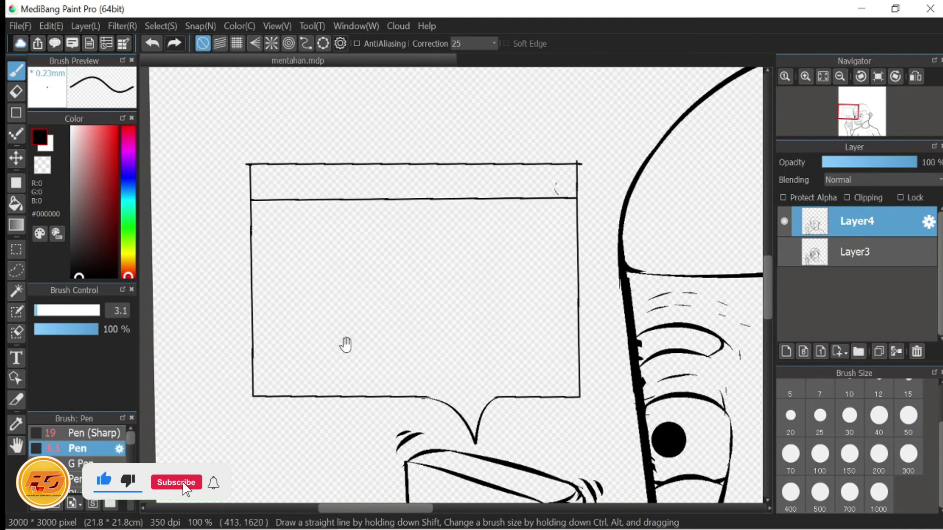
{"action": "left_click_drag", "start_coordinate": [345, 344], "coordinate": [350, 315]}
{"action": "left_click_drag", "start_coordinate": [259, 340], "coordinate": [555, 339]}
{"action": "key", "text": "ctrl+z"}
{"action": "left_click_drag", "start_coordinate": [259, 313], "coordinate": [582, 311]}
{"action": "left_click_drag", "start_coordinate": [455, 320], "coordinate": [394, 316]}
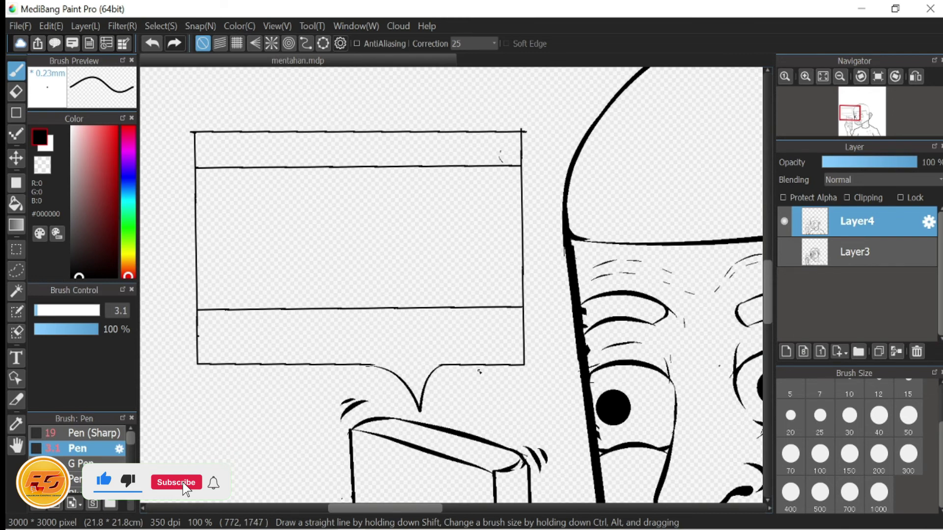
Step: Draw a small ellipse at the start of the bubble's upper strip as a profile picture, and return to the brush
{"action": "left_click_drag", "start_coordinate": [482, 337], "coordinate": [525, 358]}
{"action": "left_click", "coordinate": [16, 113]}
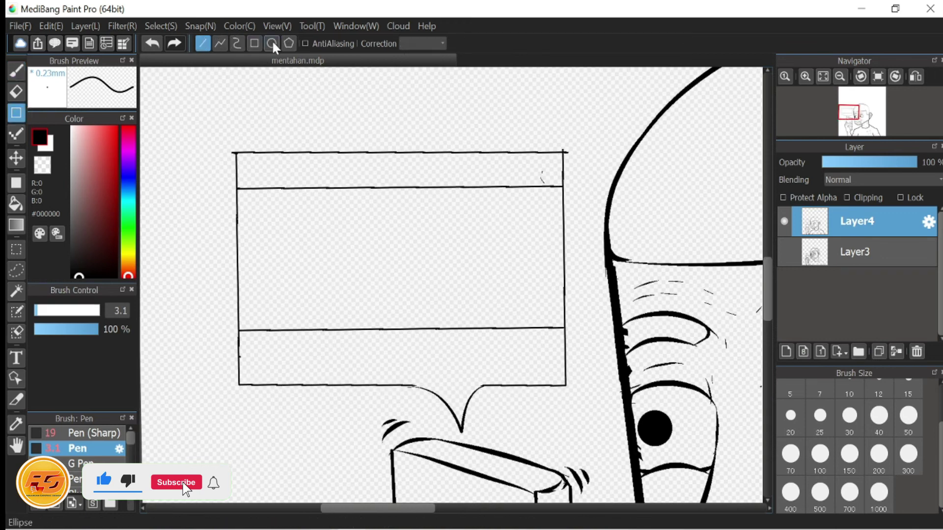
{"action": "left_click", "coordinate": [271, 43]}
{"action": "left_click_drag", "start_coordinate": [258, 166], "coordinate": [284, 189]}
{"action": "key", "text": "ctrl+z"}
{"action": "left_click_drag", "start_coordinate": [249, 153], "coordinate": [290, 185]}
{"action": "key", "text": "b"}
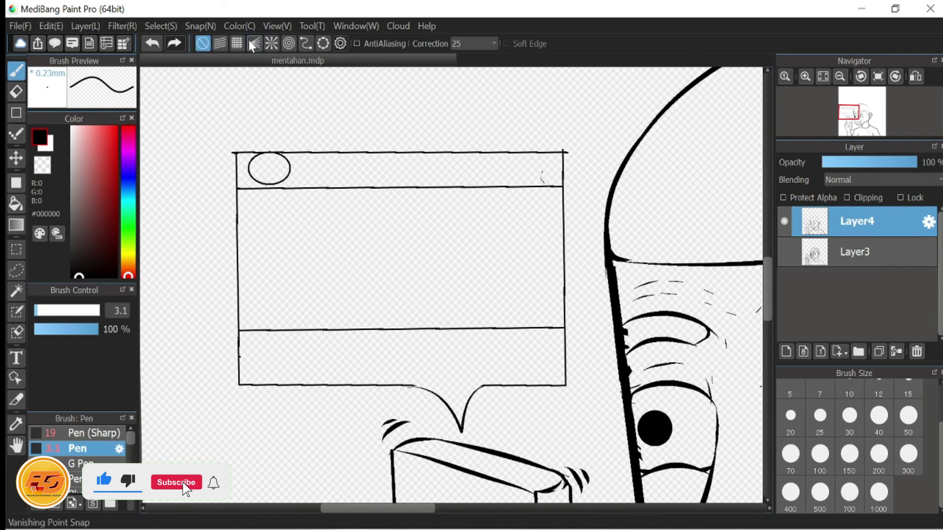
Step: Show and select Layer3 and sketch a small video camera icon in the bubble's upper strip
{"action": "left_click", "coordinate": [854, 252]}
{"action": "left_click", "coordinate": [784, 252]}
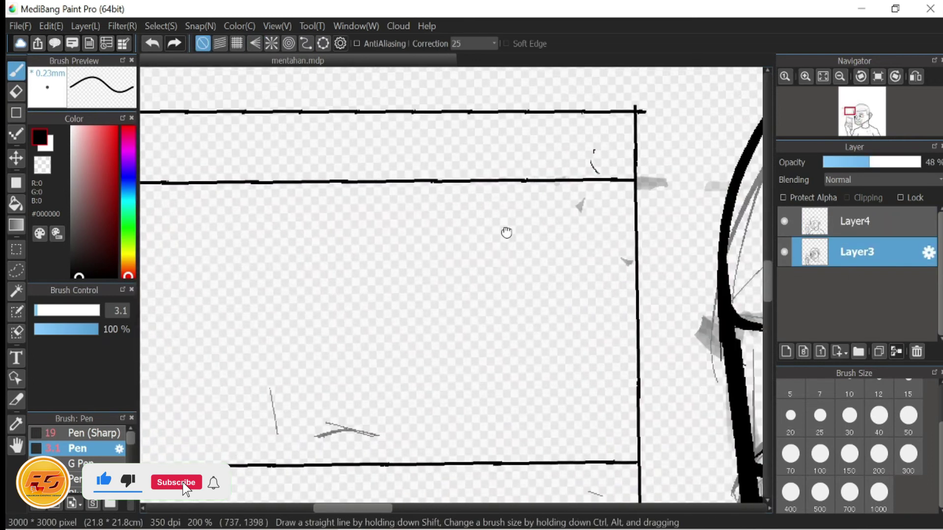
{"action": "mouse_move", "coordinate": [411, 167]}
{"action": "left_mouse_down"}
{"action": "mouse_move", "coordinate": [411, 202]}
{"action": "mouse_move", "coordinate": [458, 168]}
{"action": "mouse_move", "coordinate": [415, 201]}
{"action": "left_mouse_up"}
{"action": "mouse_move", "coordinate": [457, 178]}
{"action": "left_mouse_down"}
{"action": "mouse_move", "coordinate": [474, 177]}
{"action": "mouse_move", "coordinate": [458, 191]}
{"action": "left_mouse_up"}
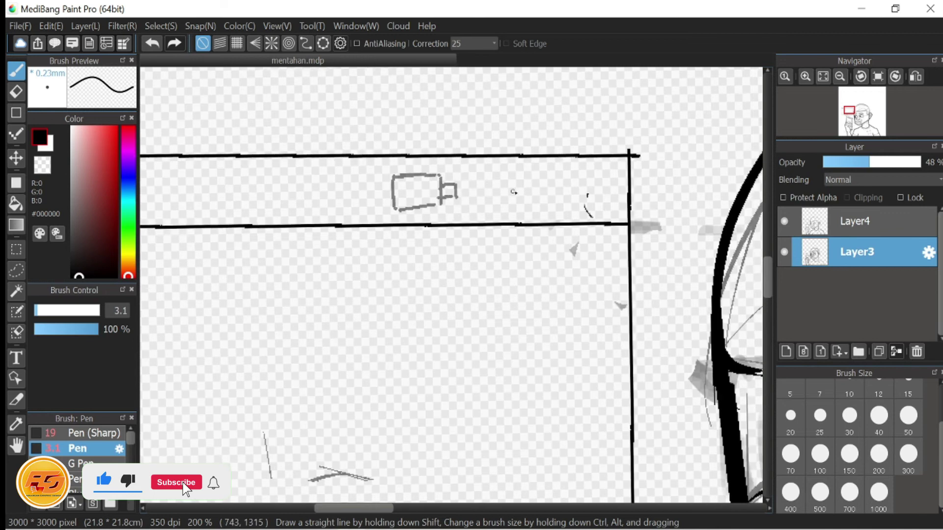
Step: Sketch a phone handset icon and three vertical dots beside the camera icon in the upper strip
{"action": "left_click_drag", "start_coordinate": [498, 164], "coordinate": [532, 199]}
{"action": "key", "text": "ctrl+z"}
{"action": "mouse_move", "coordinate": [498, 163]}
{"action": "left_mouse_down"}
{"action": "mouse_move", "coordinate": [532, 199]}
{"action": "mouse_move", "coordinate": [537, 192]}
{"action": "mouse_move", "coordinate": [545, 202]}
{"action": "mouse_move", "coordinate": [534, 207]}
{"action": "mouse_move", "coordinate": [565, 245]}
{"action": "mouse_move", "coordinate": [475, 265]}
{"action": "left_mouse_up"}
Step: Sketch a long chat message box with a pointed upper-left corner just below the bubble's upper strip
{"action": "scroll", "coordinate": [574, 172], "scroll_direction": "right", "scroll_amount": 1}
{"action": "scroll", "coordinate": [540, 214], "scroll_direction": "down", "scroll_amount": 2}
{"action": "scroll", "coordinate": [475, 265], "scroll_direction": "up", "scroll_amount": 1}
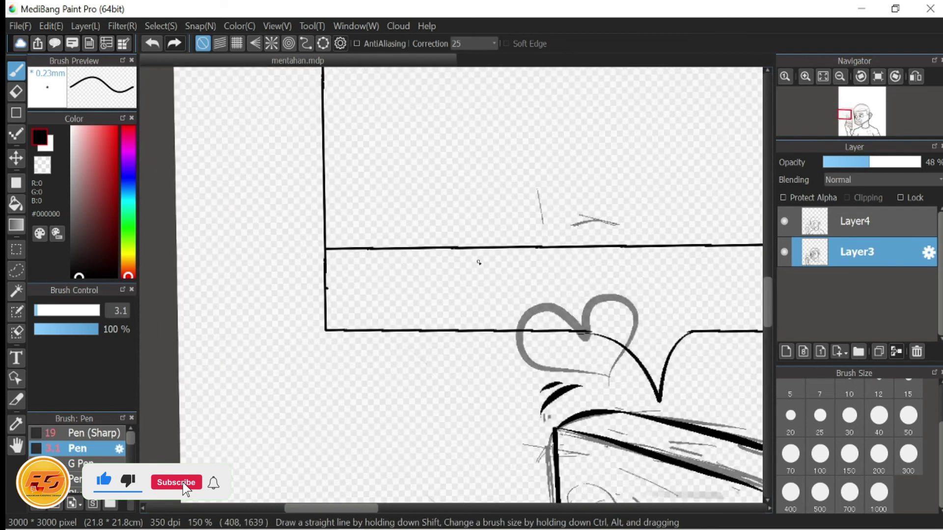
{"action": "mouse_move", "coordinate": [362, 265]}
{"action": "left_mouse_down"}
{"action": "mouse_move", "coordinate": [512, 305]}
{"action": "mouse_move", "coordinate": [597, 273]}
{"action": "mouse_move", "coordinate": [487, 343]}
{"action": "left_mouse_up"}
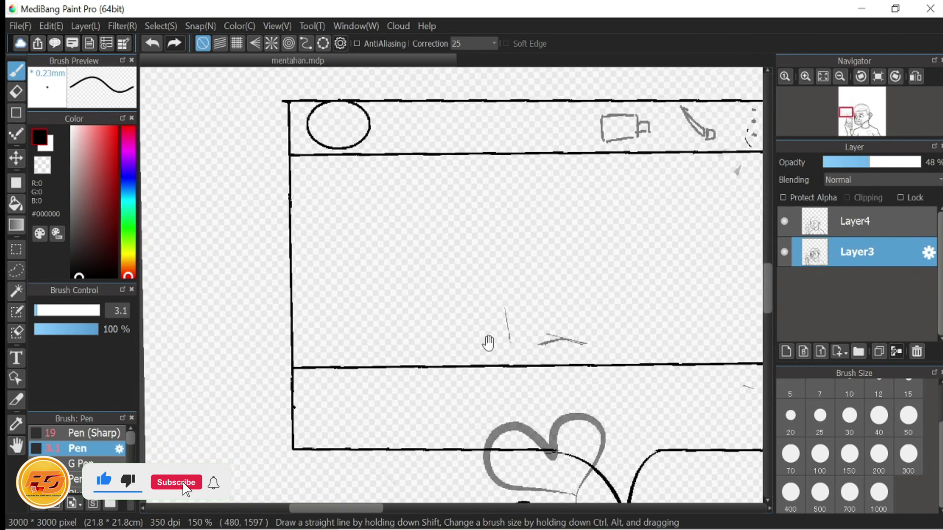
{"action": "left_click_drag", "start_coordinate": [396, 215], "coordinate": [408, 237]}
{"action": "mouse_move", "coordinate": [311, 181]}
{"action": "left_mouse_down"}
{"action": "mouse_move", "coordinate": [341, 198]}
{"action": "mouse_move", "coordinate": [326, 212]}
{"action": "mouse_move", "coordinate": [341, 207]}
{"action": "left_mouse_up"}
{"action": "key", "text": "ctrl+z"}
{"action": "key", "text": "ctrl+z"}
{"action": "mouse_move", "coordinate": [311, 187]}
{"action": "left_mouse_down"}
{"action": "mouse_move", "coordinate": [346, 220]}
{"action": "mouse_move", "coordinate": [343, 202]}
{"action": "mouse_move", "coordinate": [511, 201]}
{"action": "left_mouse_up"}
{"action": "mouse_move", "coordinate": [330, 219]}
{"action": "left_mouse_down"}
{"action": "mouse_move", "coordinate": [351, 263]}
{"action": "mouse_move", "coordinate": [333, 259]}
{"action": "mouse_move", "coordinate": [471, 245]}
{"action": "mouse_move", "coordinate": [517, 255]}
{"action": "mouse_move", "coordinate": [435, 266]}
{"action": "mouse_move", "coordinate": [337, 257]}
{"action": "mouse_move", "coordinate": [508, 252]}
{"action": "left_mouse_up"}
{"action": "key", "text": "ctrl+z"}
{"action": "key", "text": "ctrl+z"}
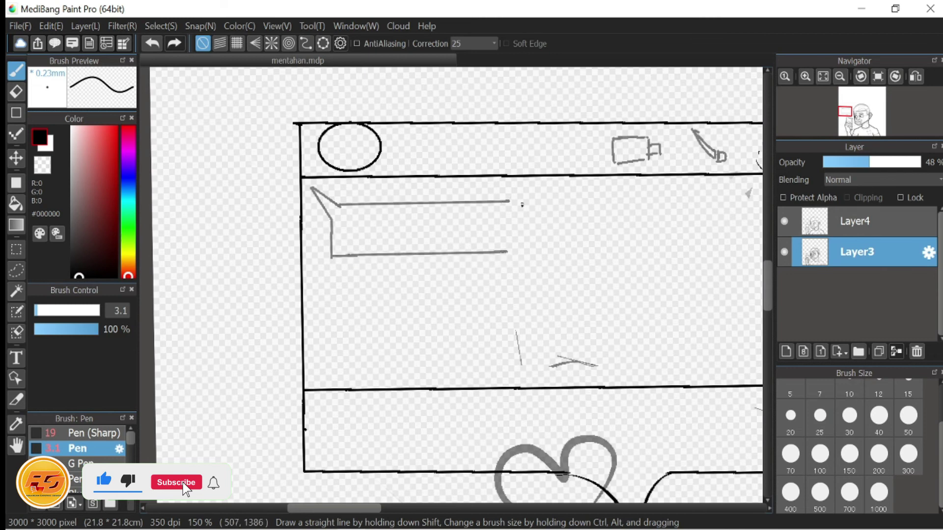
{"action": "left_click_drag", "start_coordinate": [515, 202], "coordinate": [512, 255]}
{"action": "scroll", "coordinate": [495, 283], "scroll_direction": "down", "scroll_amount": 2}
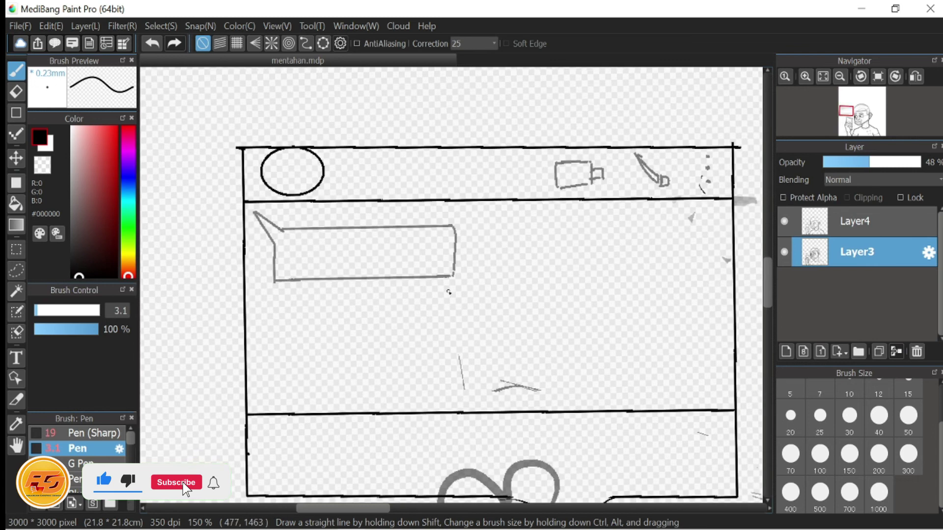
Step: Hand-letter the text "SKIKIW!" inside the sketched chat message box below the bubble's upper strip
{"action": "scroll", "coordinate": [495, 283], "scroll_direction": "up", "scroll_amount": 4}
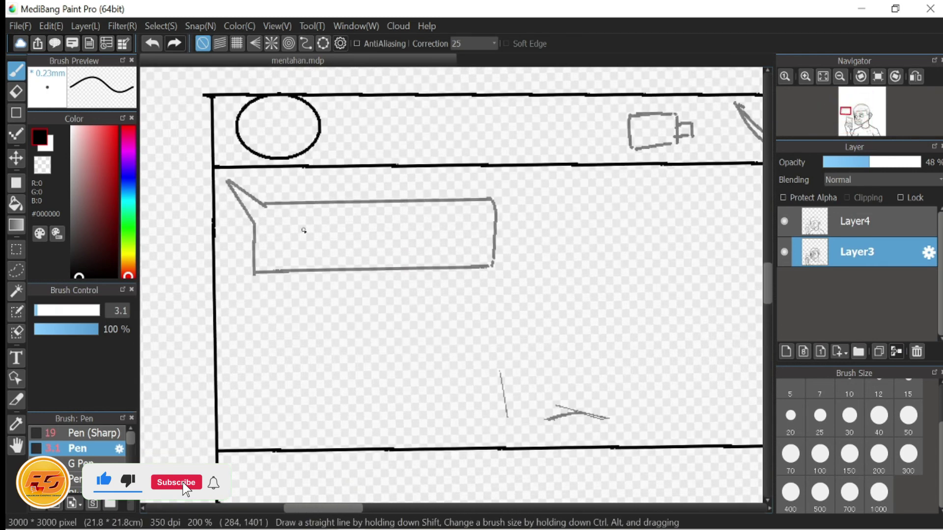
{"action": "mouse_move", "coordinate": [277, 230]}
{"action": "left_mouse_down"}
{"action": "mouse_move", "coordinate": [316, 239]}
{"action": "mouse_move", "coordinate": [314, 256]}
{"action": "mouse_move", "coordinate": [332, 263]}
{"action": "left_mouse_up"}
{"action": "key", "text": "ctrl+z"}
{"action": "mouse_move", "coordinate": [328, 228]}
{"action": "left_mouse_down"}
{"action": "mouse_move", "coordinate": [327, 252]}
{"action": "mouse_move", "coordinate": [313, 260]}
{"action": "left_mouse_up"}
{"action": "mouse_move", "coordinate": [339, 230]}
{"action": "left_mouse_down"}
{"action": "mouse_move", "coordinate": [338, 261]}
{"action": "mouse_move", "coordinate": [366, 259]}
{"action": "left_mouse_up"}
{"action": "mouse_move", "coordinate": [376, 230]}
{"action": "left_mouse_down"}
{"action": "mouse_move", "coordinate": [378, 261]}
{"action": "mouse_move", "coordinate": [408, 262]}
{"action": "mouse_move", "coordinate": [454, 231]}
{"action": "mouse_move", "coordinate": [472, 251]}
{"action": "left_mouse_up"}
{"action": "left_click", "coordinate": [471, 261]}
{"action": "scroll", "coordinate": [488, 201], "scroll_direction": "down", "scroll_amount": 5}
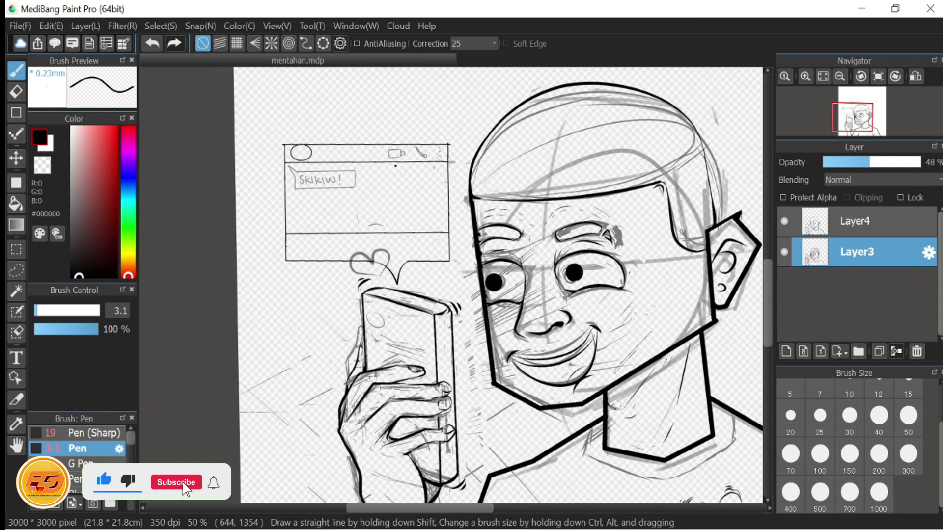
Step: Sketch a small heart beside the profile picture ellipse in the bubble's upper strip, undoing the misdrawn strokes
{"action": "scroll", "coordinate": [487, 259], "scroll_direction": "up", "scroll_amount": 5}
{"action": "left_click_drag", "start_coordinate": [278, 202], "coordinate": [289, 210]}
{"action": "mouse_move", "coordinate": [346, 206]}
{"action": "left_mouse_down"}
{"action": "mouse_move", "coordinate": [359, 192]}
{"action": "mouse_move", "coordinate": [355, 239]}
{"action": "left_mouse_up"}
{"action": "mouse_move", "coordinate": [338, 222]}
{"action": "left_mouse_down"}
{"action": "mouse_move", "coordinate": [366, 206]}
{"action": "mouse_move", "coordinate": [373, 216]}
{"action": "mouse_move", "coordinate": [356, 238]}
{"action": "left_mouse_up"}
{"action": "key", "text": "ctrl+z"}
{"action": "key", "text": "ctrl+z"}
{"action": "mouse_move", "coordinate": [343, 196]}
{"action": "left_mouse_down"}
{"action": "mouse_move", "coordinate": [356, 238]}
{"action": "mouse_move", "coordinate": [346, 197]}
{"action": "left_mouse_up"}
{"action": "left_click_drag", "start_coordinate": [422, 177], "coordinate": [445, 187]}
{"action": "scroll", "coordinate": [444, 187], "scroll_direction": "down", "scroll_amount": 5}
Step: Sketch a small microphone icon at the far right end of the speech bubble's lower strip
{"action": "scroll", "coordinate": [493, 185], "scroll_direction": "up", "scroll_amount": 4}
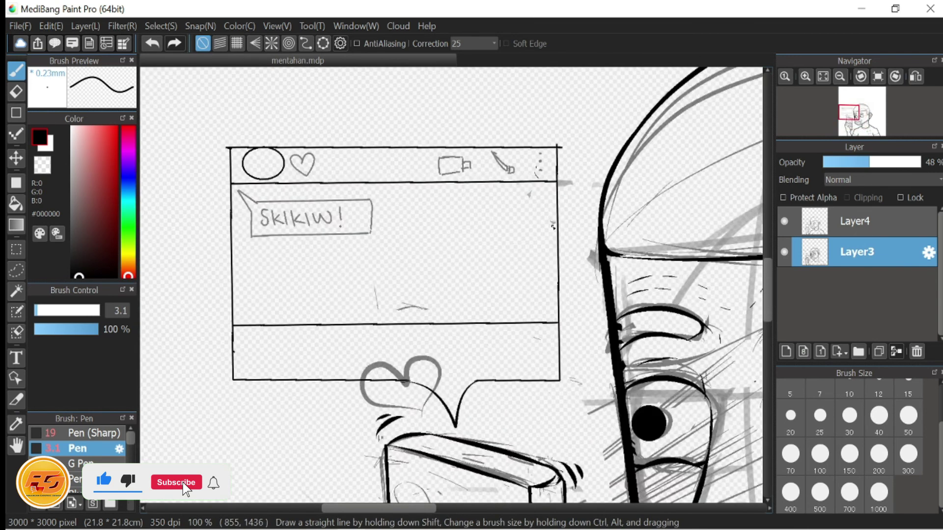
{"action": "left_click_drag", "start_coordinate": [614, 313], "coordinate": [530, 263]}
{"action": "left_click_drag", "start_coordinate": [476, 334], "coordinate": [525, 291]}
{"action": "left_click_drag", "start_coordinate": [617, 338], "coordinate": [618, 303]}
{"action": "key", "text": "ctrl+z"}
{"action": "mouse_move", "coordinate": [606, 339]}
{"action": "left_mouse_down"}
{"action": "mouse_move", "coordinate": [619, 308]}
{"action": "mouse_move", "coordinate": [609, 338]}
{"action": "mouse_move", "coordinate": [631, 338]}
{"action": "mouse_move", "coordinate": [613, 359]}
{"action": "mouse_move", "coordinate": [632, 353]}
{"action": "left_mouse_up"}
{"action": "scroll", "coordinate": [565, 379], "scroll_direction": "down", "scroll_amount": 5}
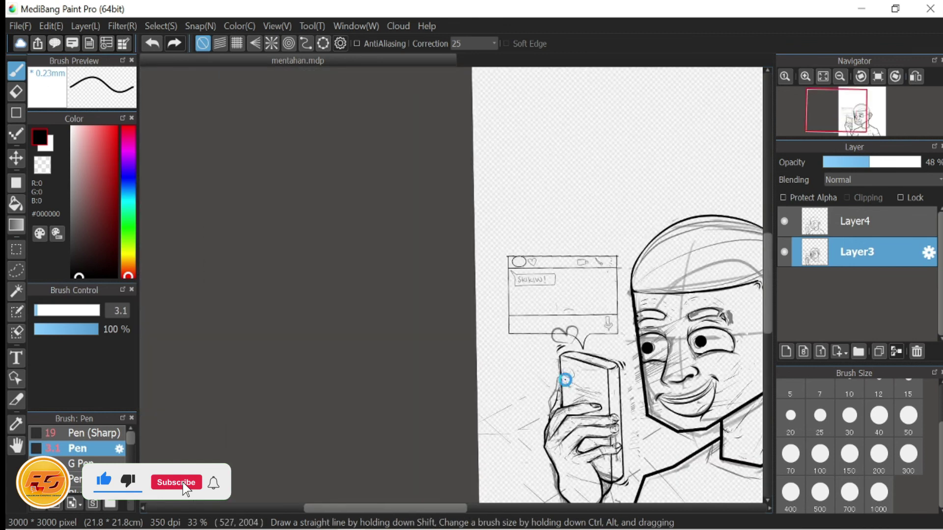
{"action": "scroll", "coordinate": [565, 379], "scroll_direction": "down", "scroll_amount": 1}
{"action": "scroll", "coordinate": [374, 266], "scroll_direction": "up", "scroll_amount": 3}
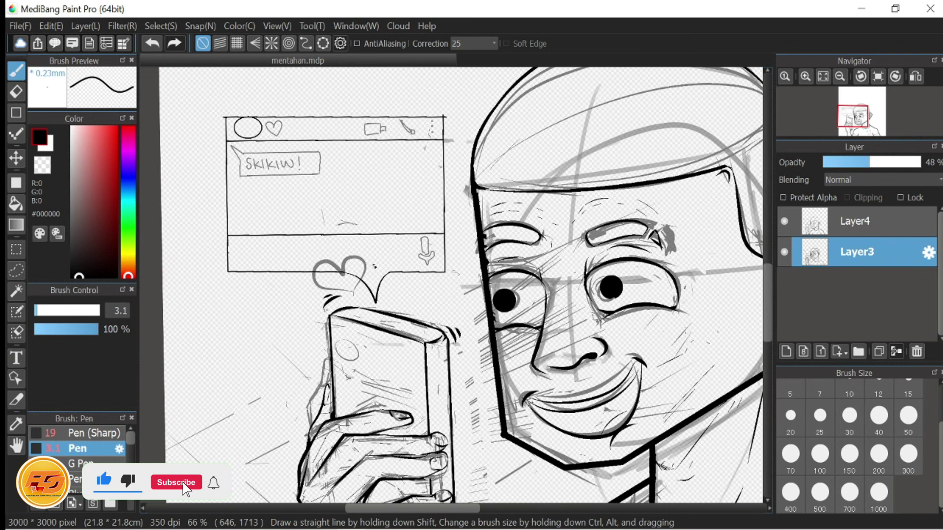
{"action": "scroll", "coordinate": [374, 255], "scroll_direction": "up", "scroll_amount": 1}
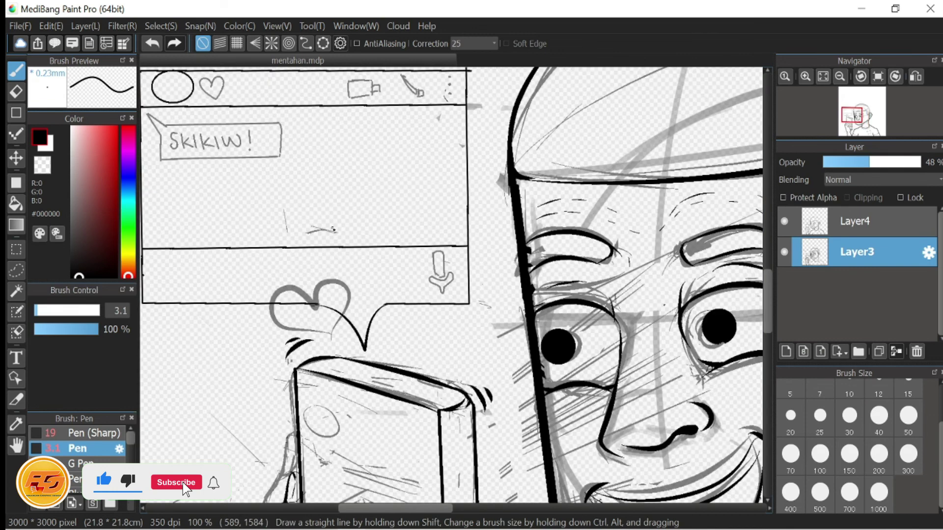
{"action": "scroll", "coordinate": [333, 229], "scroll_direction": "up", "scroll_amount": 1}
{"action": "scroll", "coordinate": [300, 261], "scroll_direction": "down", "scroll_amount": 3}
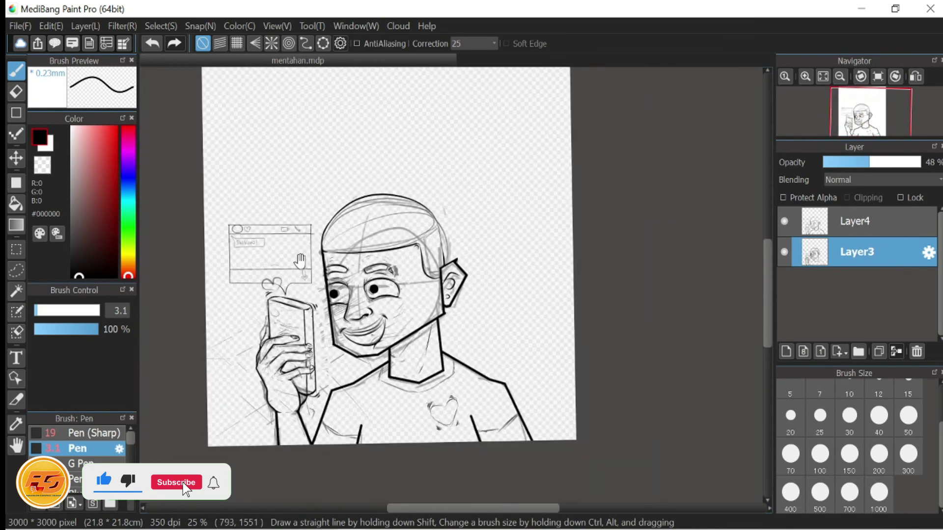
{"action": "scroll", "coordinate": [299, 261], "scroll_direction": "up", "scroll_amount": 2}
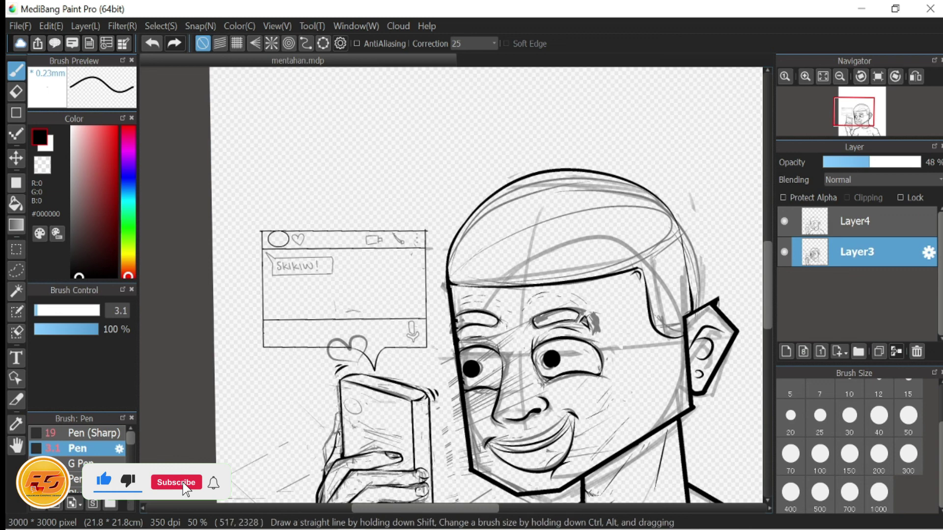
{"action": "left_click_drag", "start_coordinate": [481, 351], "coordinate": [436, 252]}
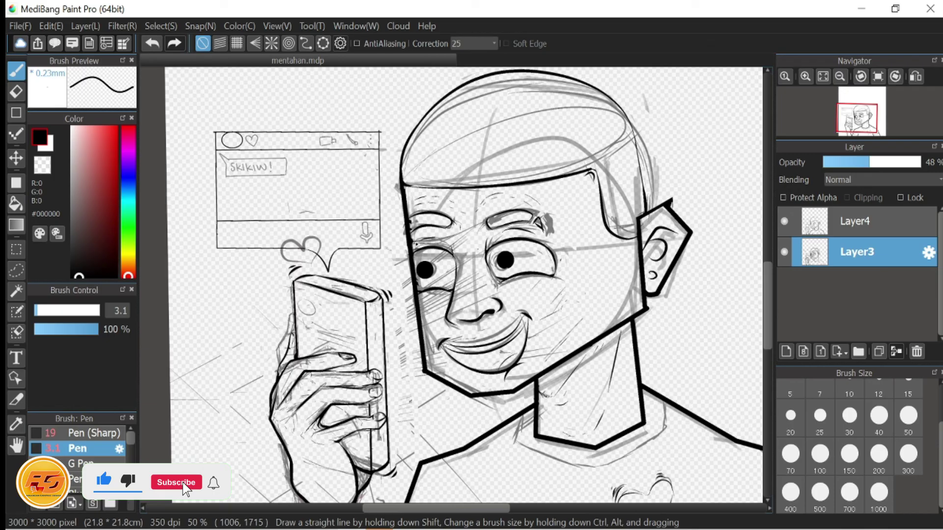
{"action": "key", "text": "alt+Tab"}
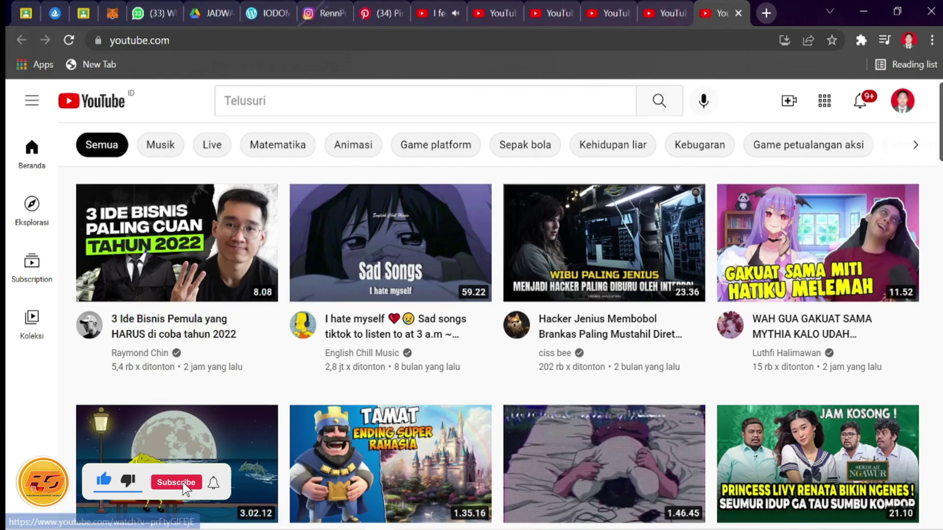
{"action": "left_click", "coordinate": [685, 11]}
{"action": "left_click", "coordinate": [626, 11]}
{"action": "left_click", "coordinate": [629, 11]}
{"action": "left_click", "coordinate": [570, 11]}
{"action": "left_click", "coordinate": [510, 11]}
{"action": "left_click", "coordinate": [451, 18]}
{"action": "left_click", "coordinate": [508, 14]}
{"action": "left_click", "coordinate": [512, 13]}
{"action": "key", "text": "alt+Tab"}
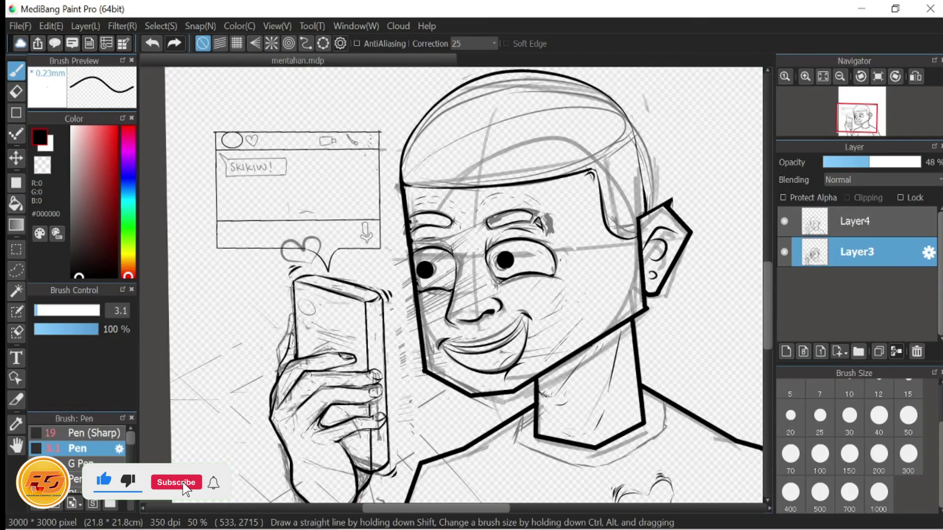